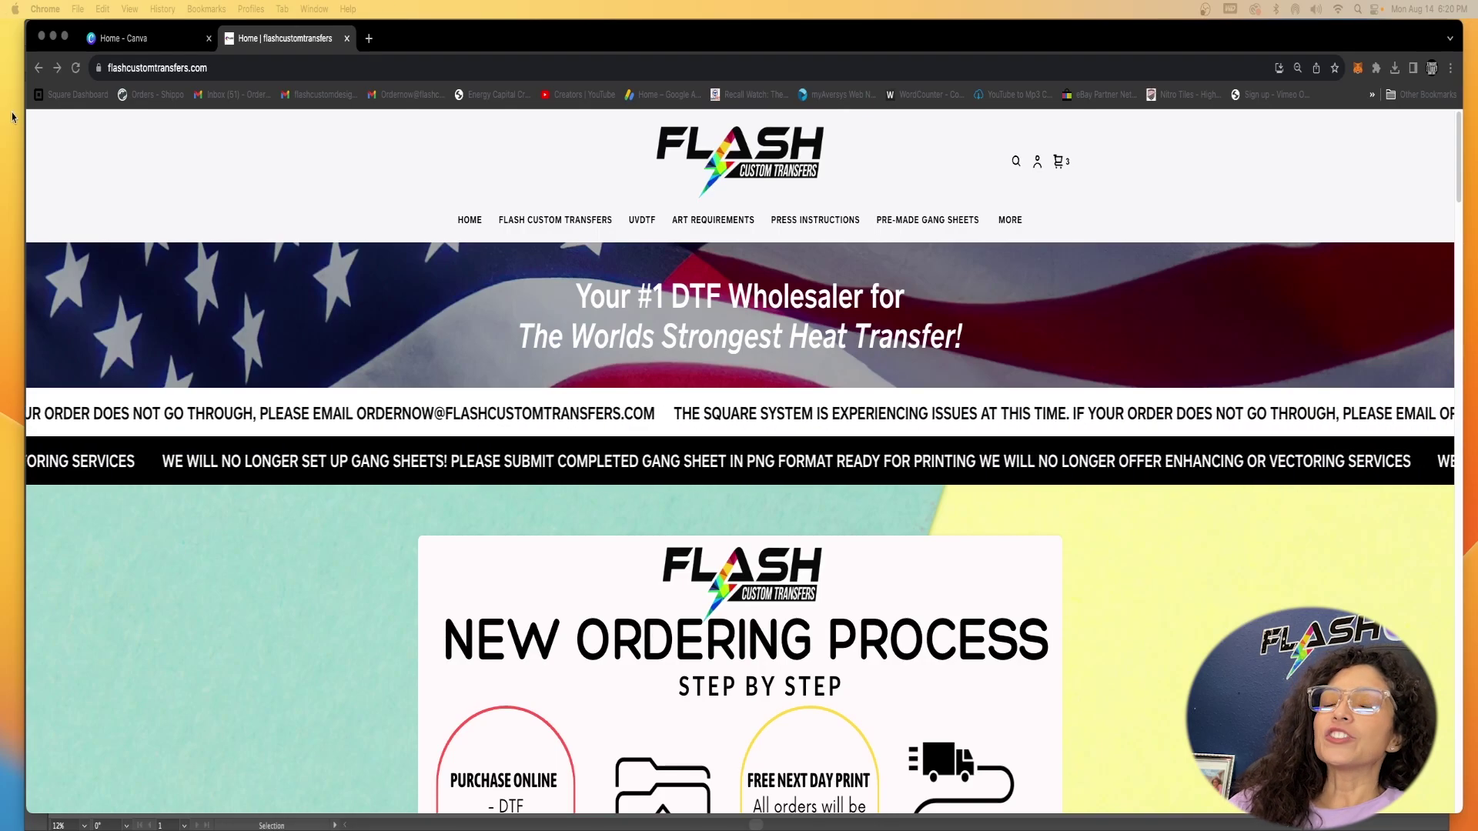
Step: Review the flashcustomtransfers.com home page, including the announcement banners and the step-by-step New Ordering Process graphic
{"action": "left_click", "coordinate": [219, 69]}
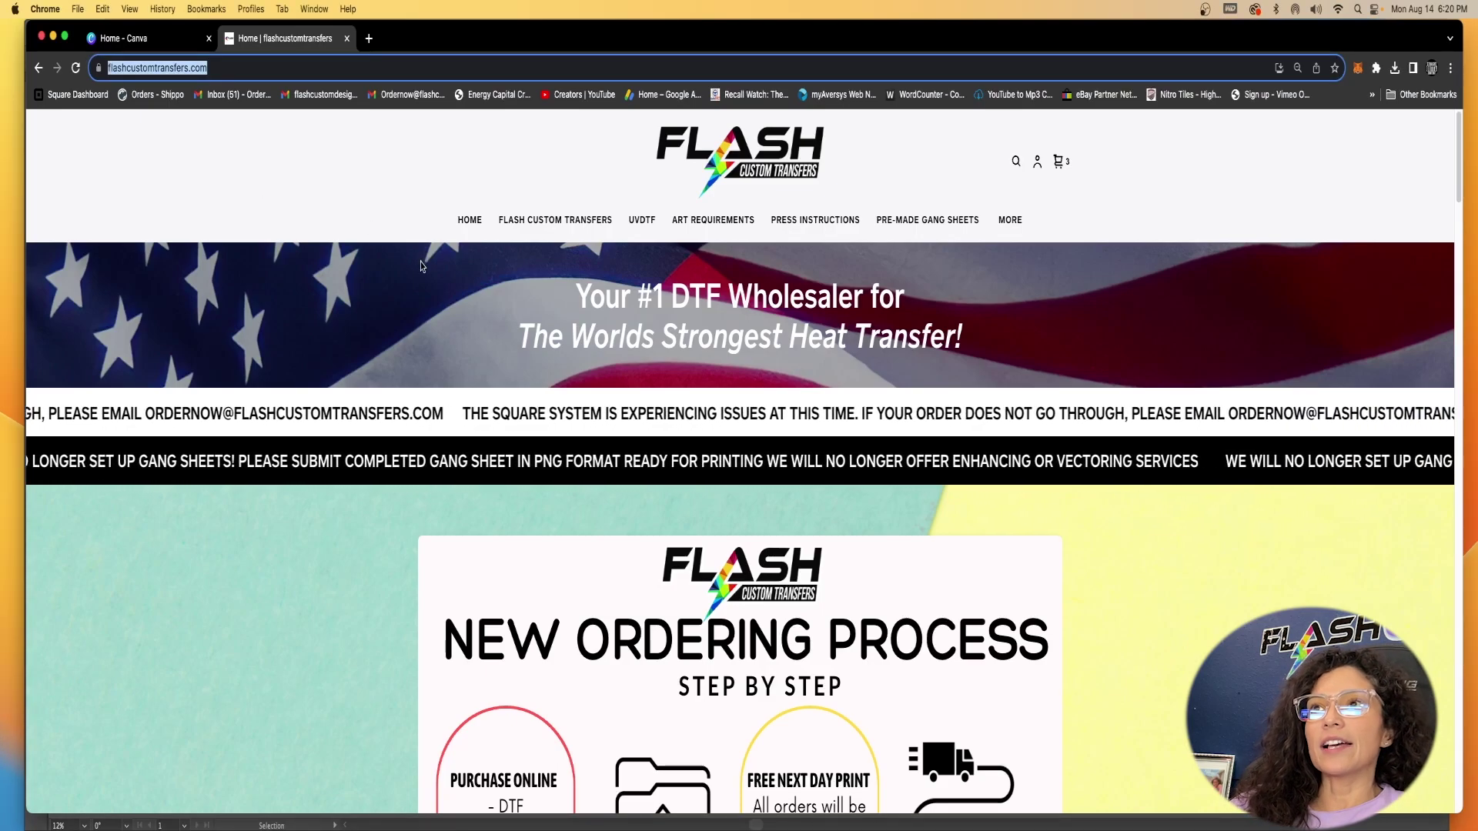
{"action": "left_click", "coordinate": [497, 148]}
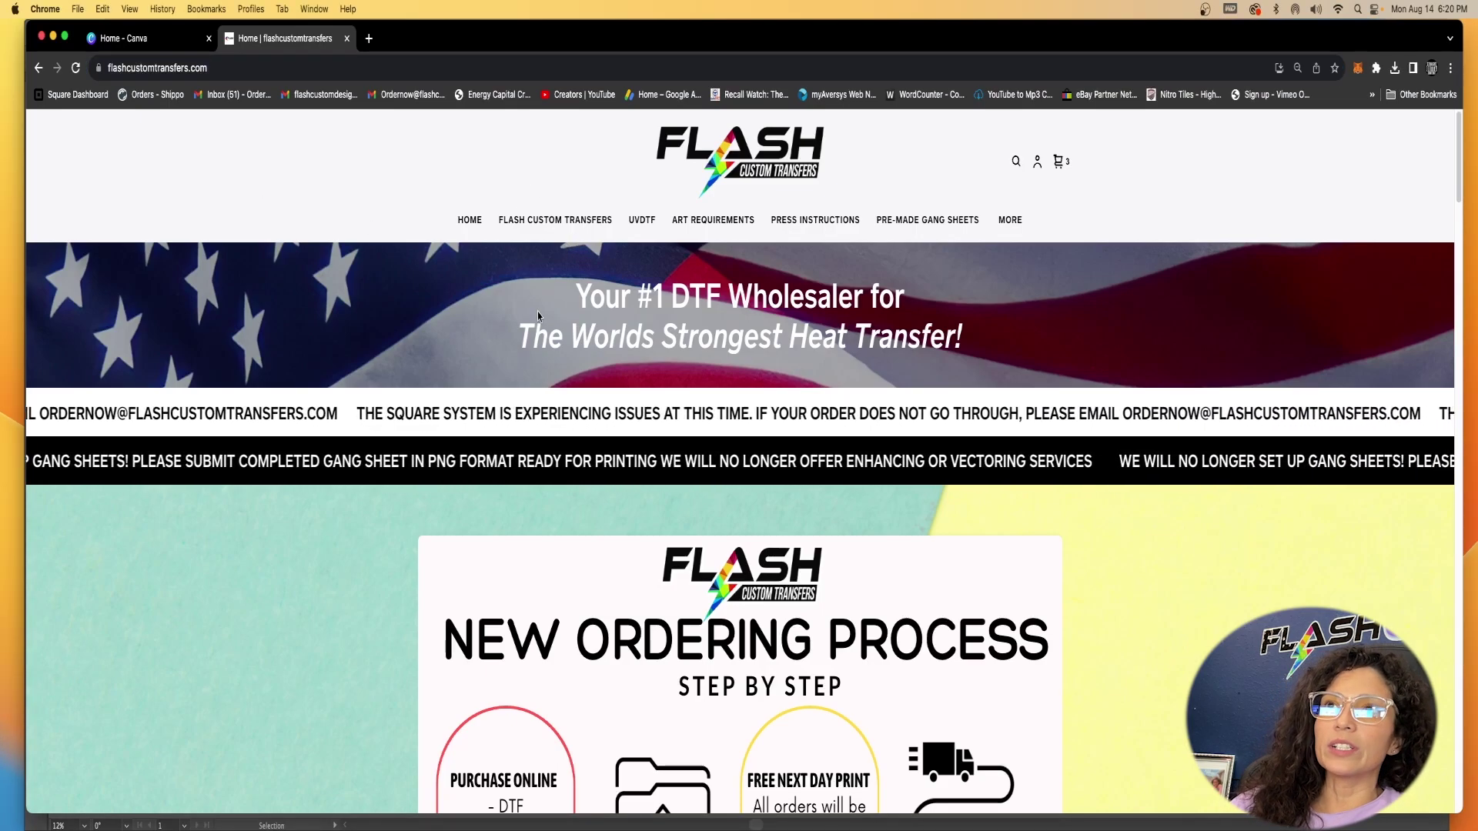
{"action": "scroll", "coordinate": [796, 562], "scroll_direction": "down", "scroll_amount": 5}
{"action": "scroll", "coordinate": [793, 570], "scroll_direction": "down", "scroll_amount": 3}
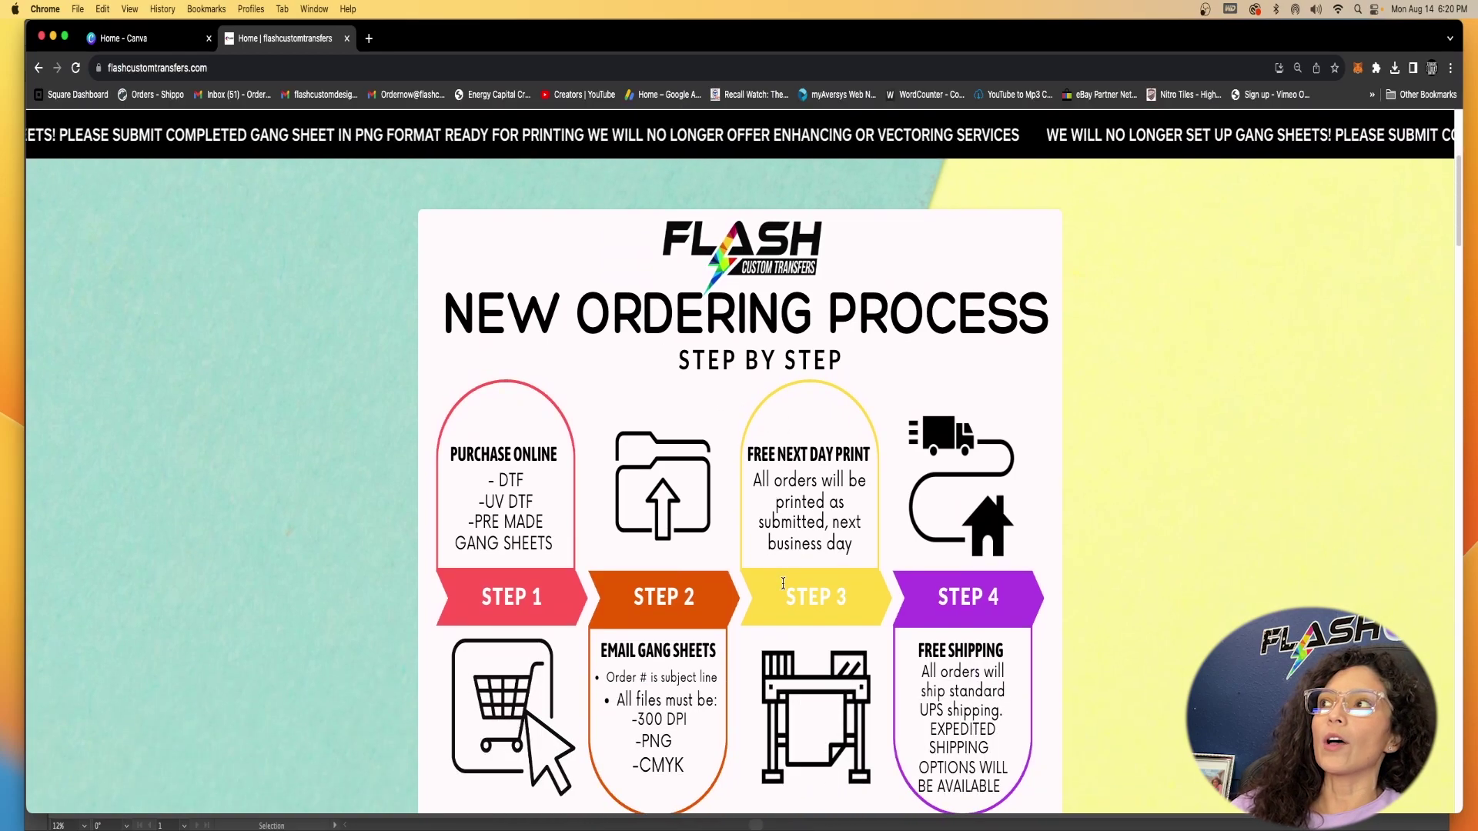
{"action": "scroll", "coordinate": [783, 584], "scroll_direction": "up", "scroll_amount": 10}
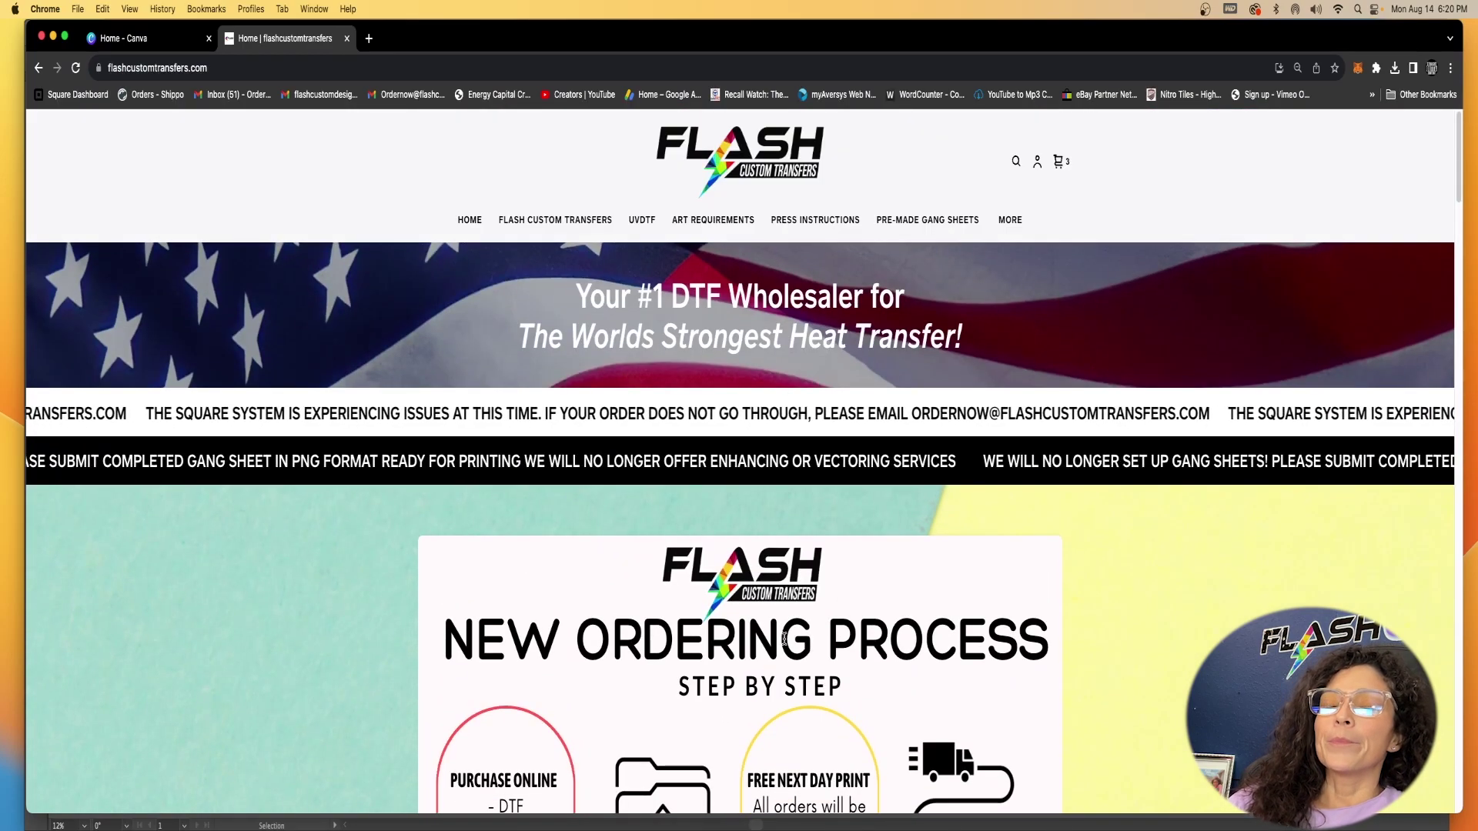
{"action": "scroll", "coordinate": [766, 635], "scroll_direction": "down", "scroll_amount": 10}
{"action": "scroll", "coordinate": [766, 635], "scroll_direction": "down", "scroll_amount": 2}
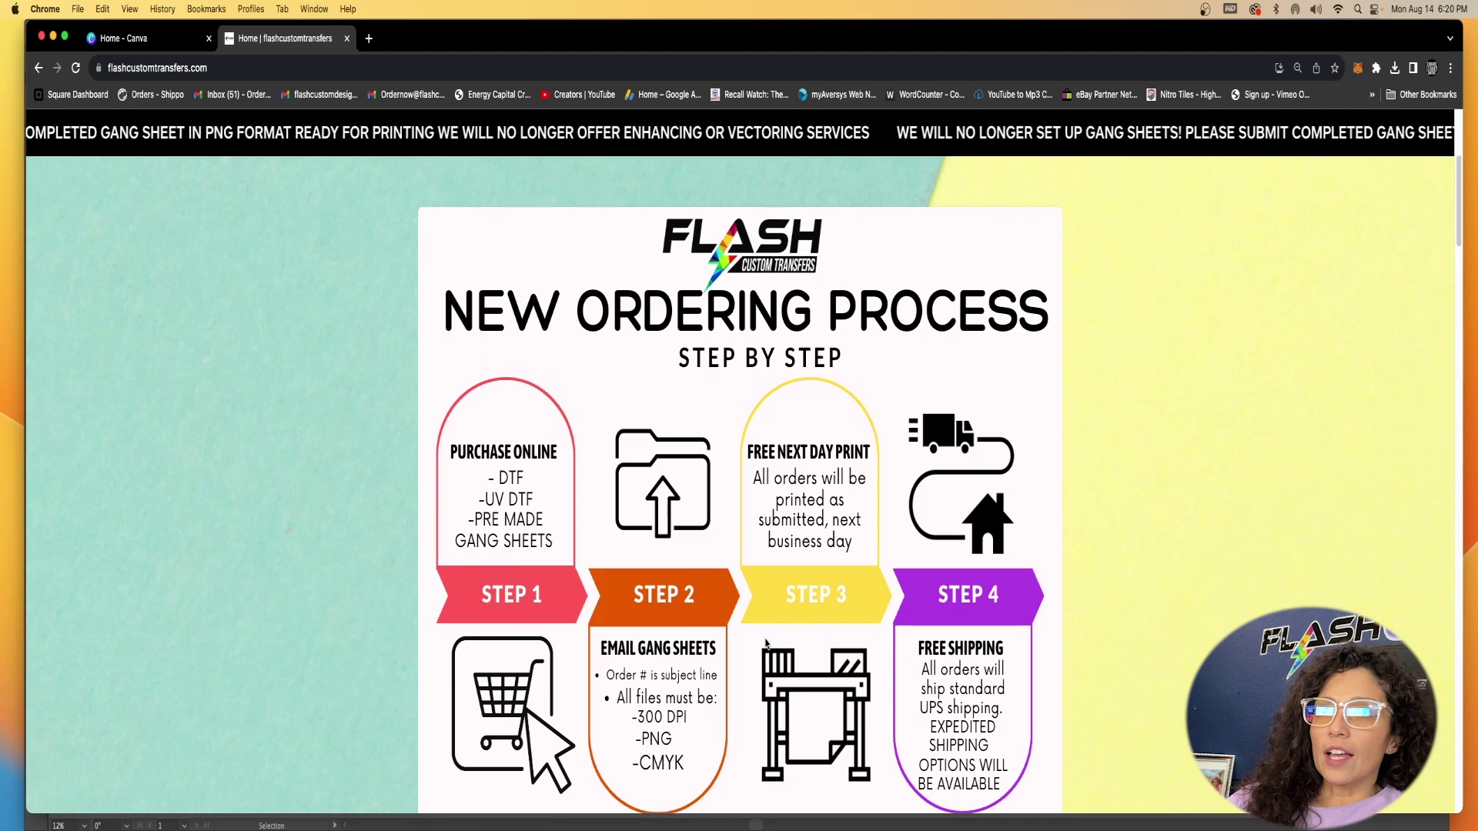
{"action": "scroll", "coordinate": [766, 644], "scroll_direction": "down", "scroll_amount": 1}
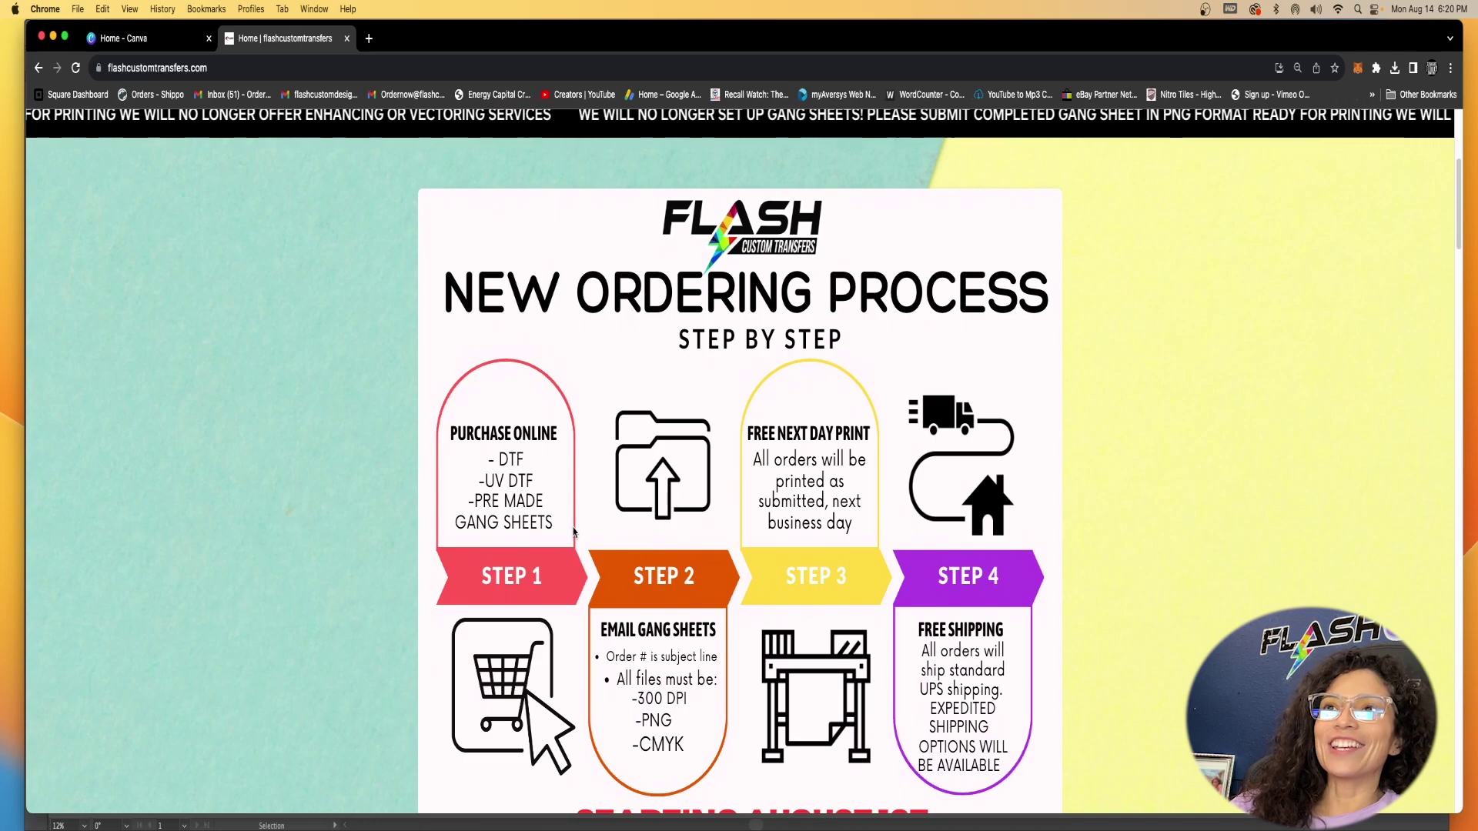
{"action": "scroll", "coordinate": [591, 574], "scroll_direction": "up", "scroll_amount": 5}
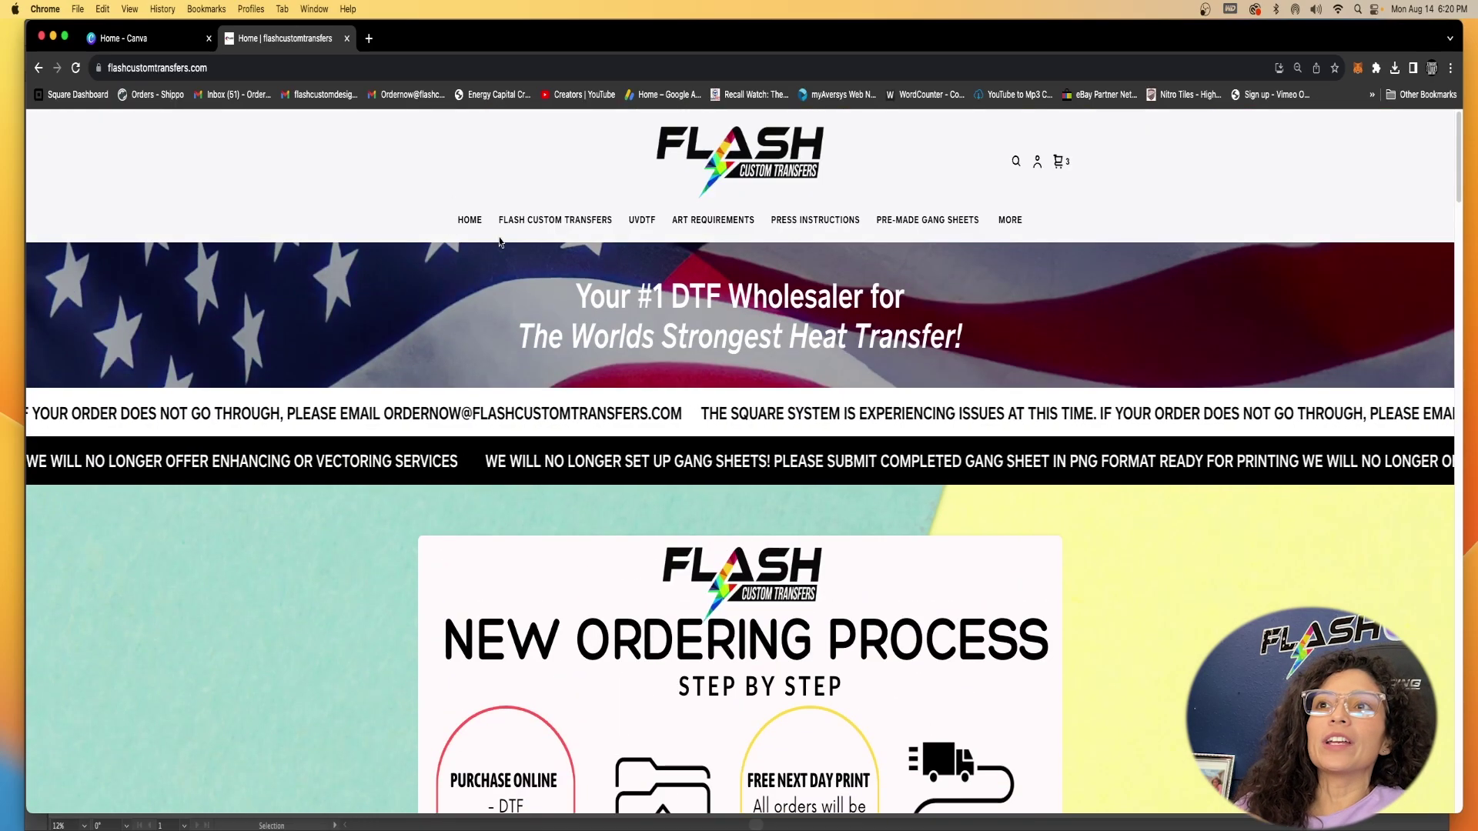
{"action": "scroll", "coordinate": [753, 625], "scroll_direction": "down", "scroll_amount": 6}
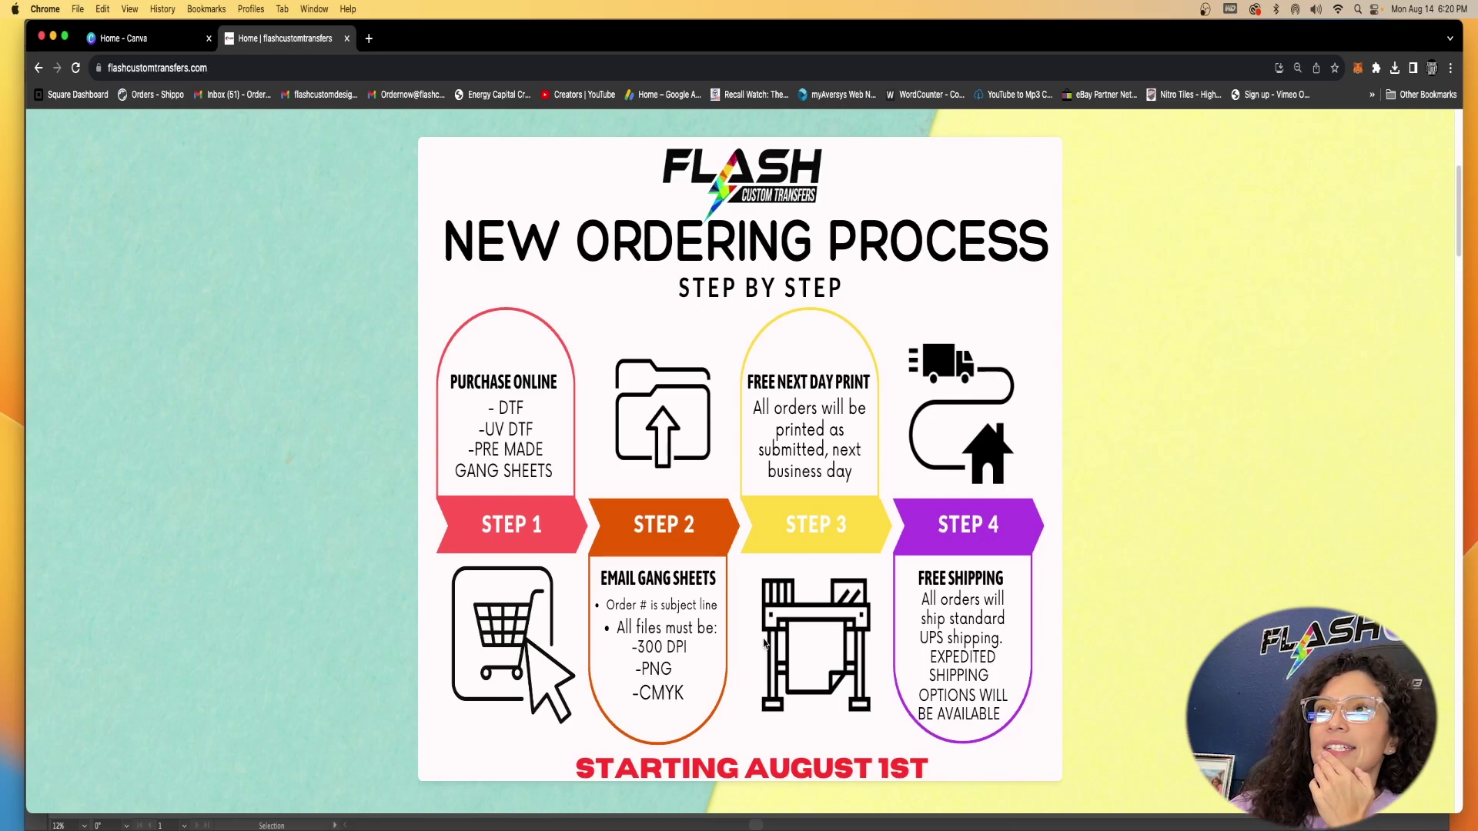
{"action": "scroll", "coordinate": [823, 638], "scroll_direction": "down", "scroll_amount": 1}
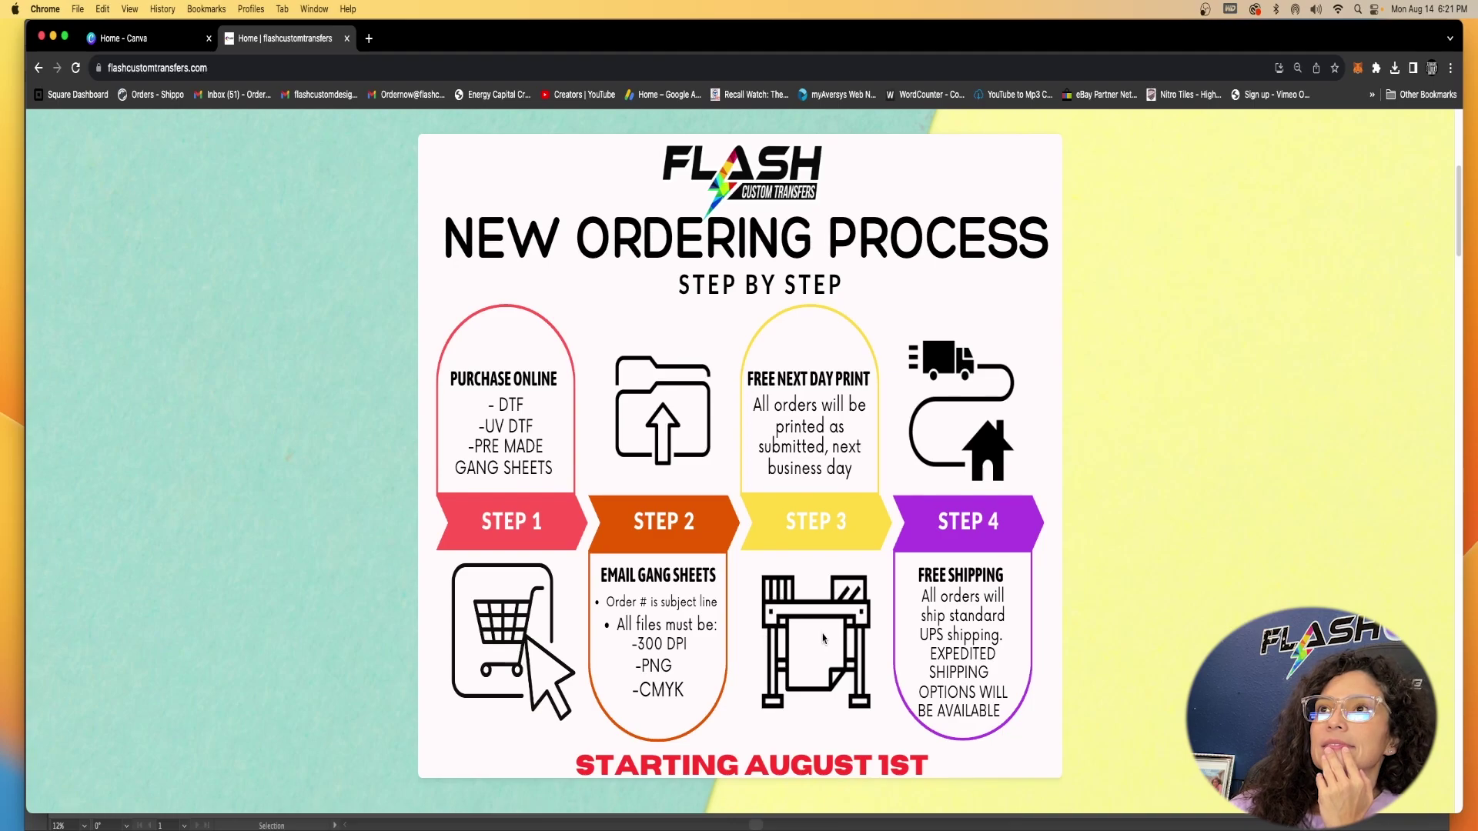
{"action": "scroll", "coordinate": [860, 597], "scroll_direction": "up", "scroll_amount": 5}
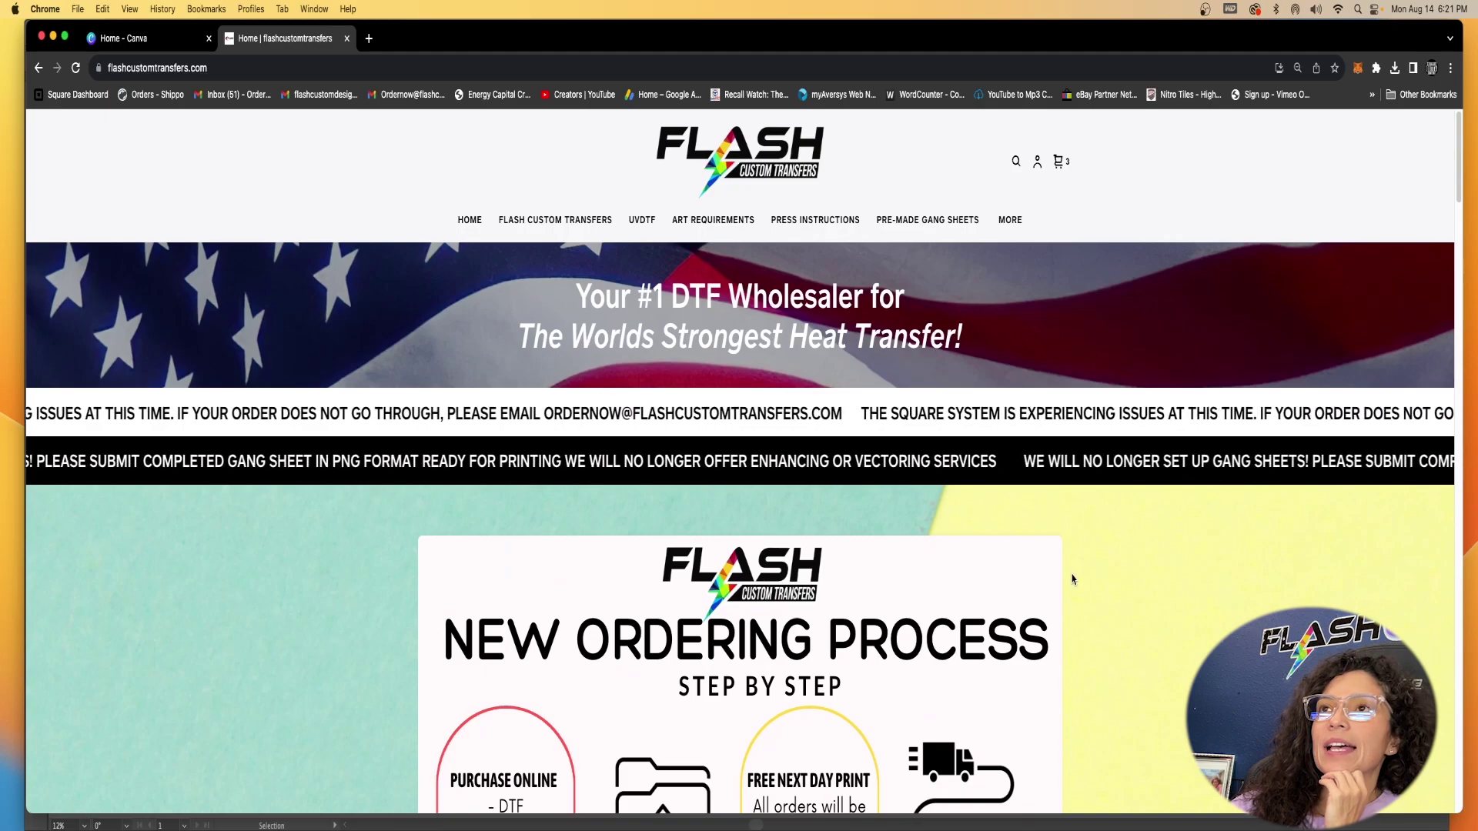
{"action": "scroll", "coordinate": [1152, 574], "scroll_direction": "down", "scroll_amount": 3}
{"action": "scroll", "coordinate": [1162, 577], "scroll_direction": "down", "scroll_amount": 2}
{"action": "scroll", "coordinate": [1164, 577], "scroll_direction": "up", "scroll_amount": 5}
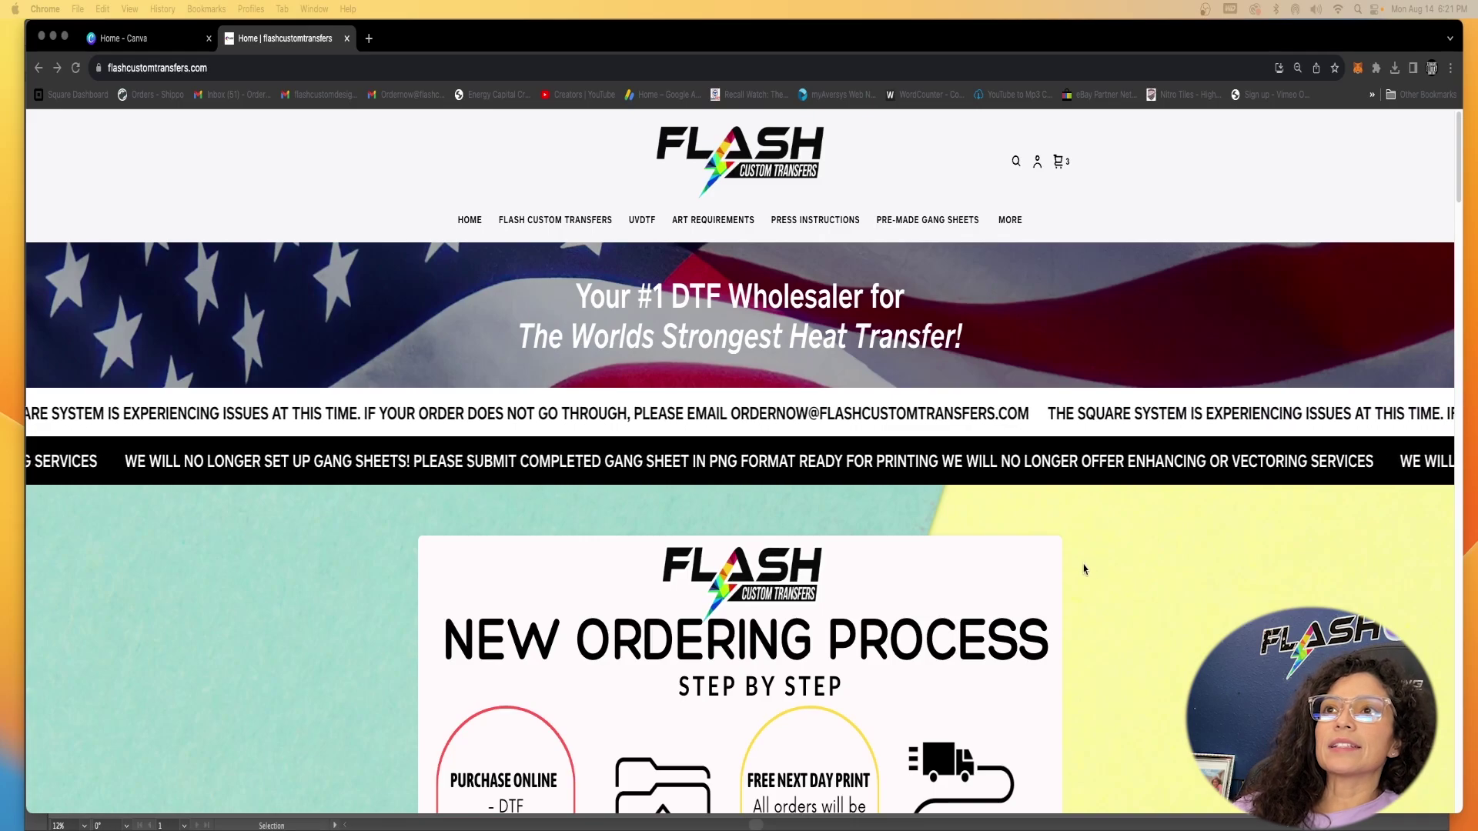
{"action": "scroll", "coordinate": [1075, 572], "scroll_direction": "down", "scroll_amount": 4}
{"action": "scroll", "coordinate": [1076, 572], "scroll_direction": "down", "scroll_amount": 10}
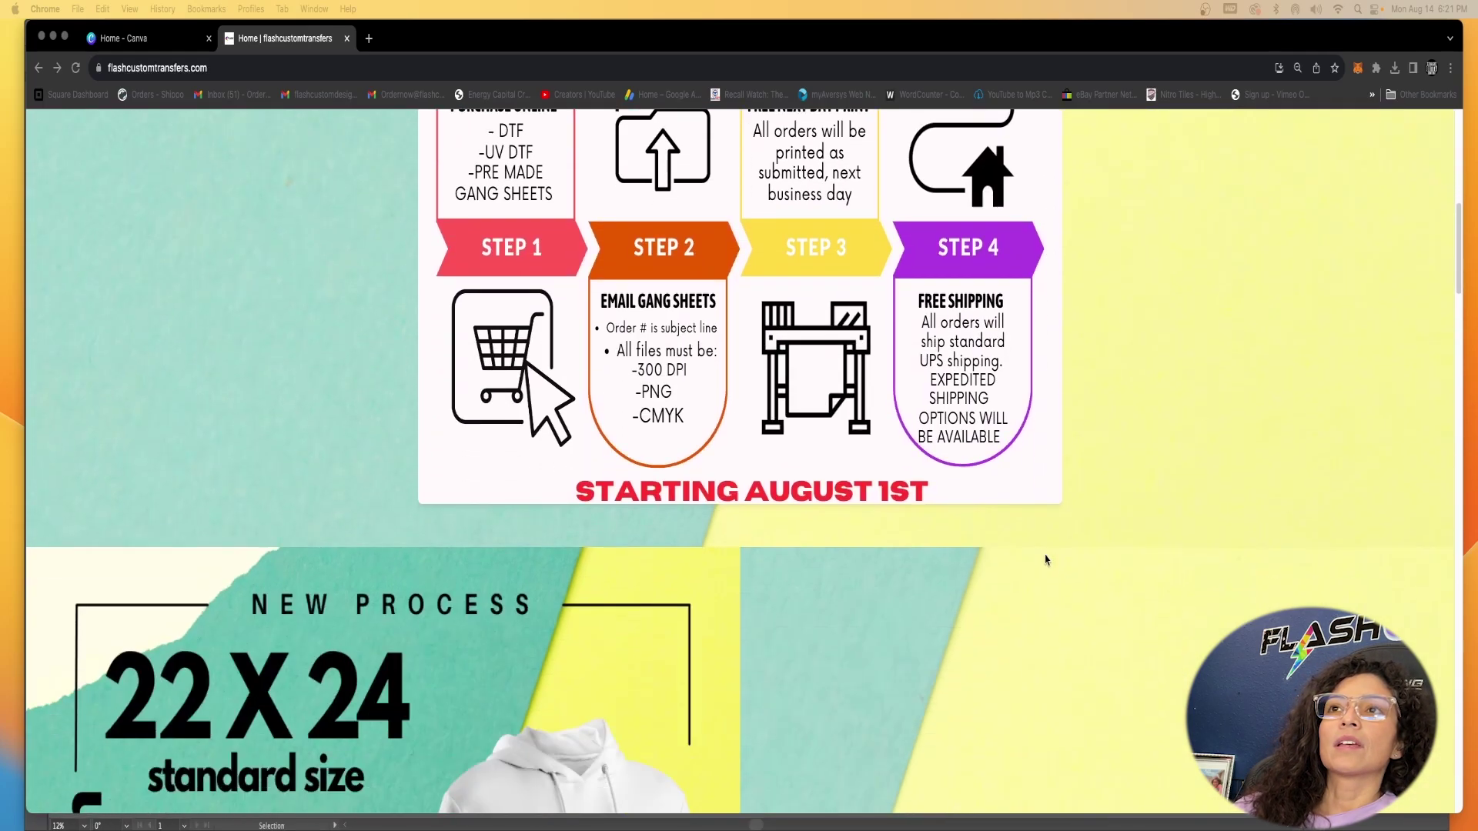
{"action": "scroll", "coordinate": [1047, 560], "scroll_direction": "up", "scroll_amount": 14}
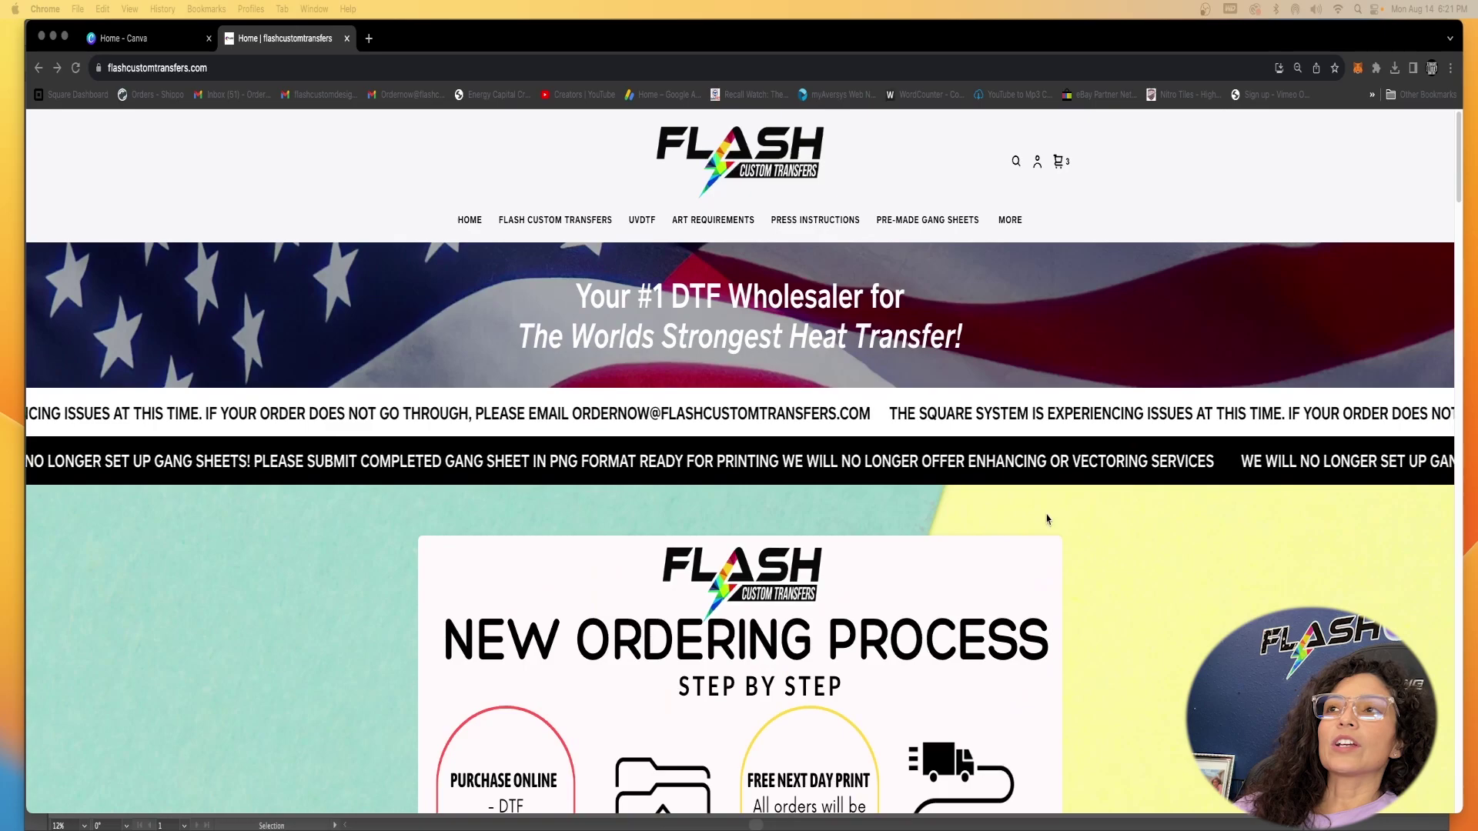
Step: Open the website's Free Stock Images page
{"action": "left_click", "coordinate": [1010, 221]}
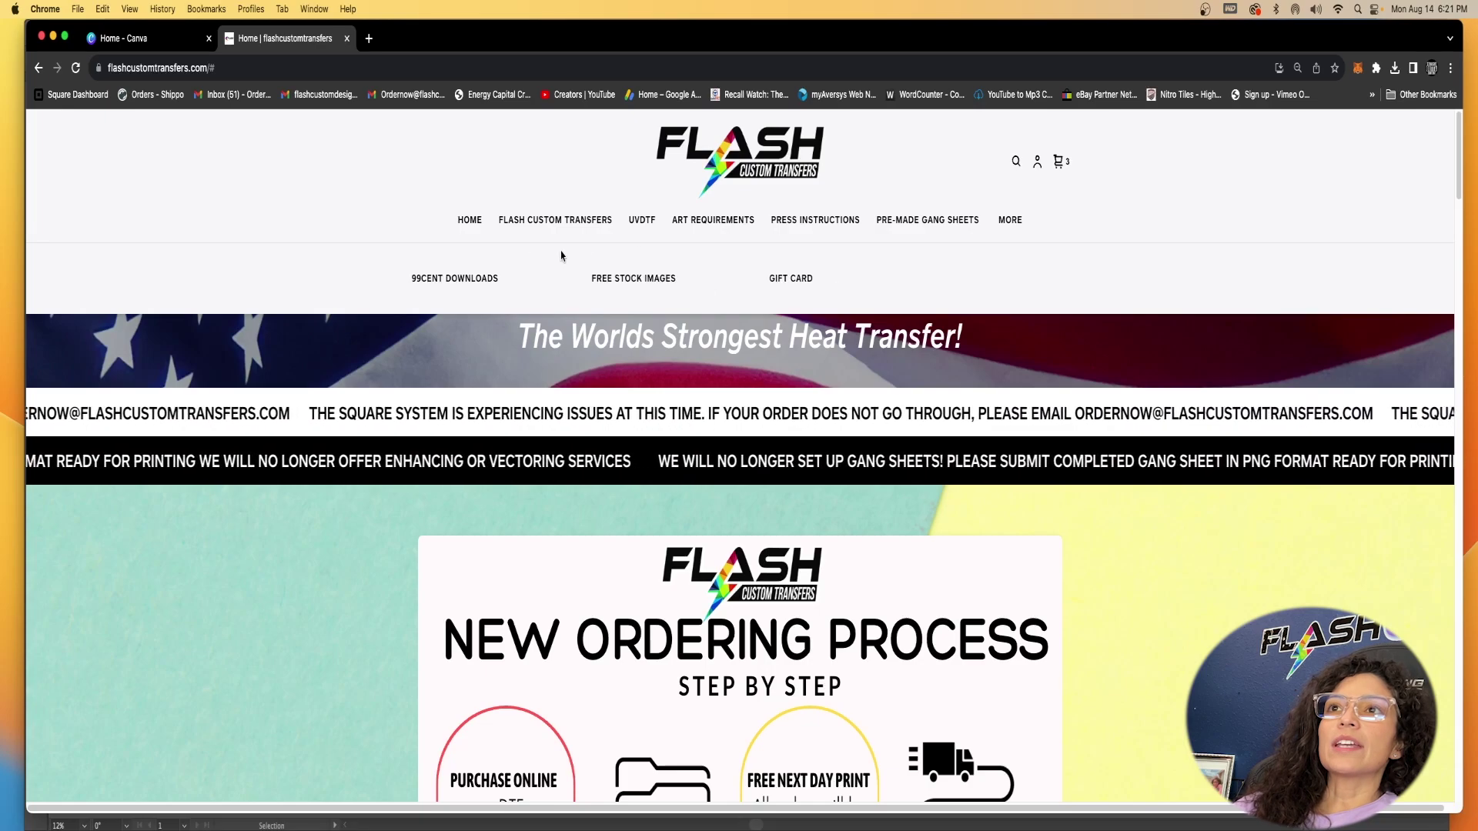
{"action": "left_click", "coordinate": [625, 285]}
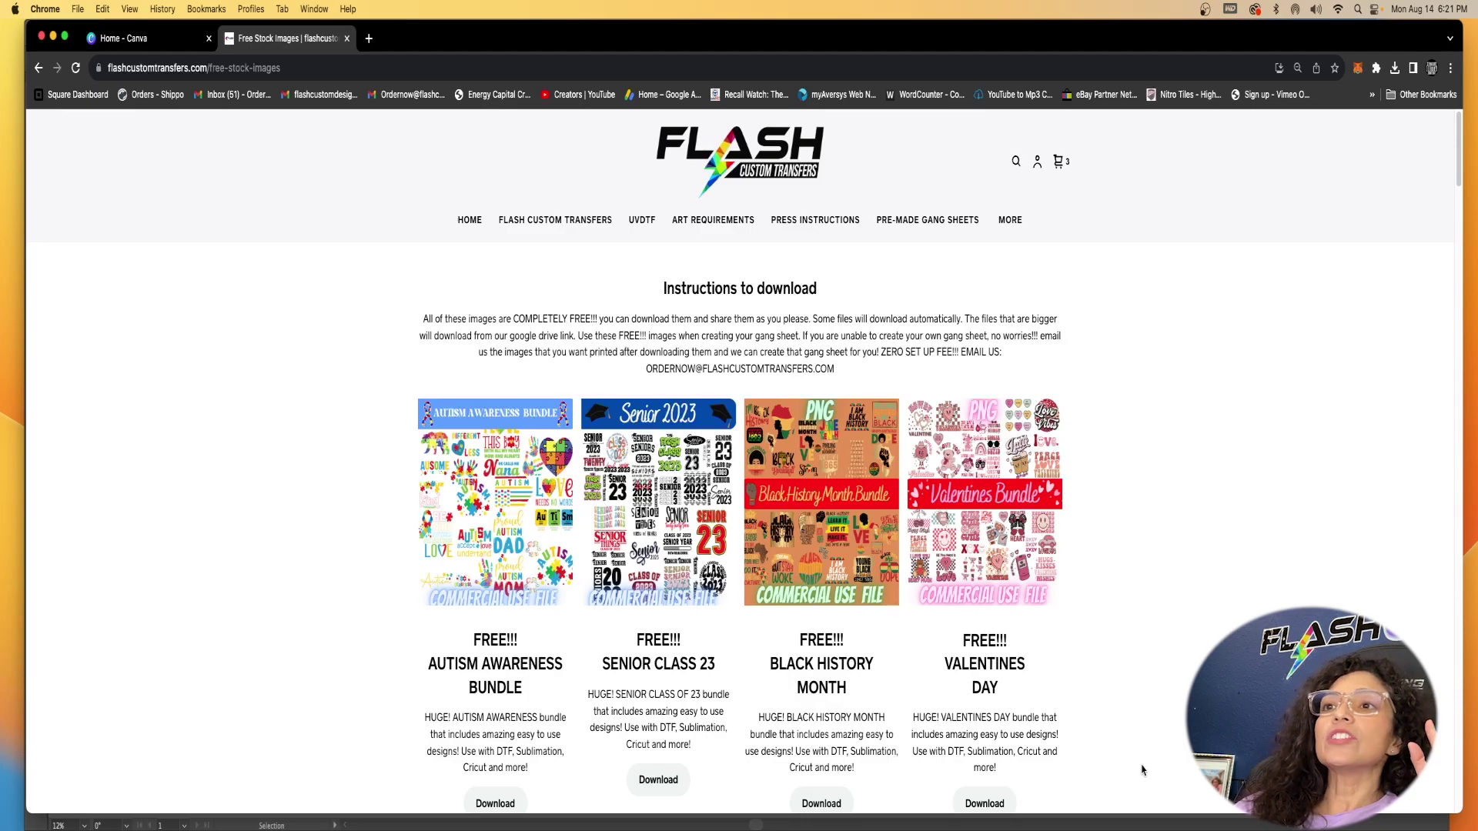
Step: Browse the free downloadable design bundles, examining the holiday, horror, mental health and back-to-school offerings and their file formats
{"action": "scroll", "coordinate": [1134, 762], "scroll_direction": "down", "scroll_amount": 10}
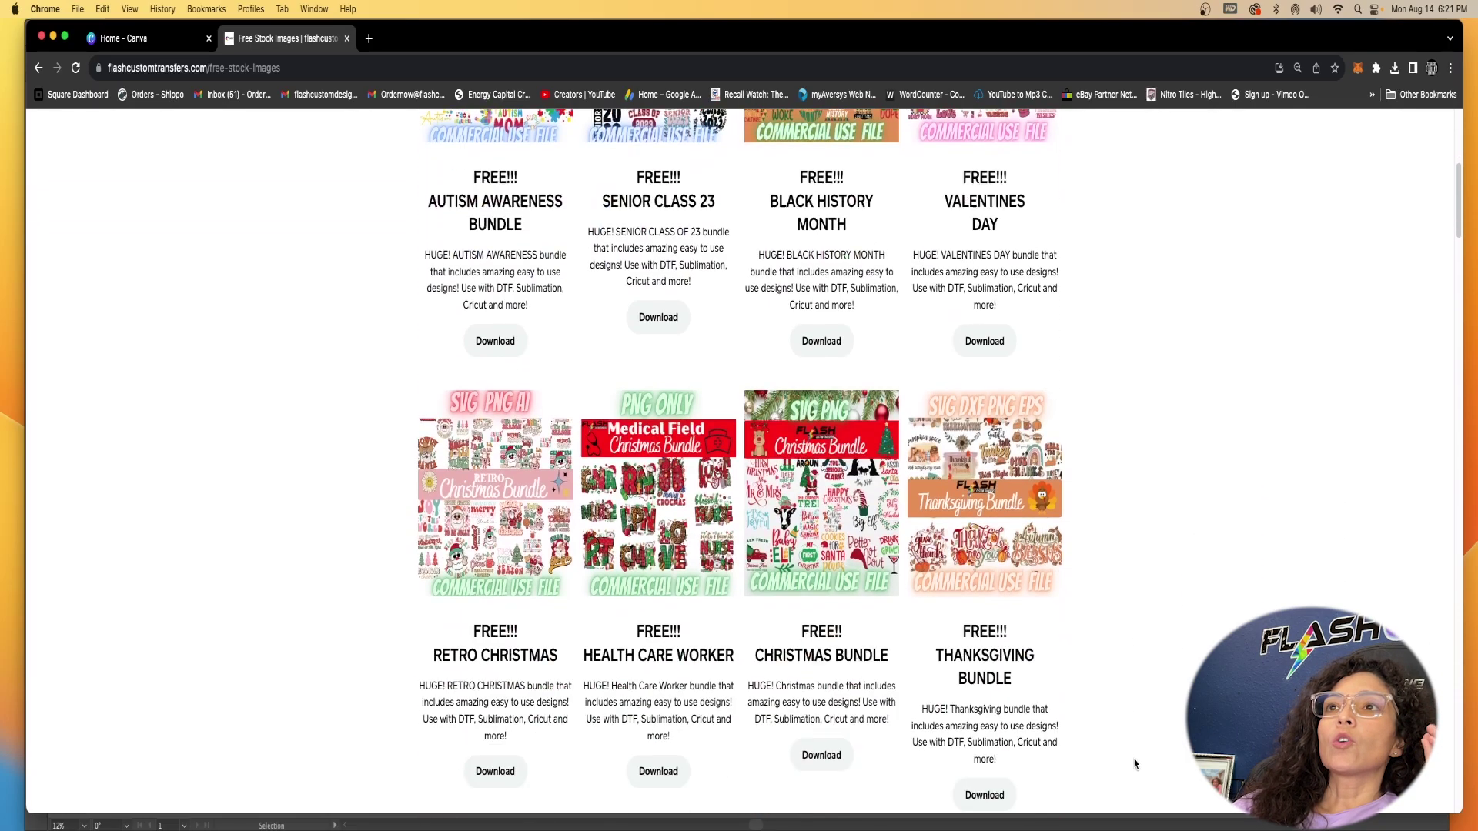
{"action": "scroll", "coordinate": [1116, 761], "scroll_direction": "down", "scroll_amount": 3}
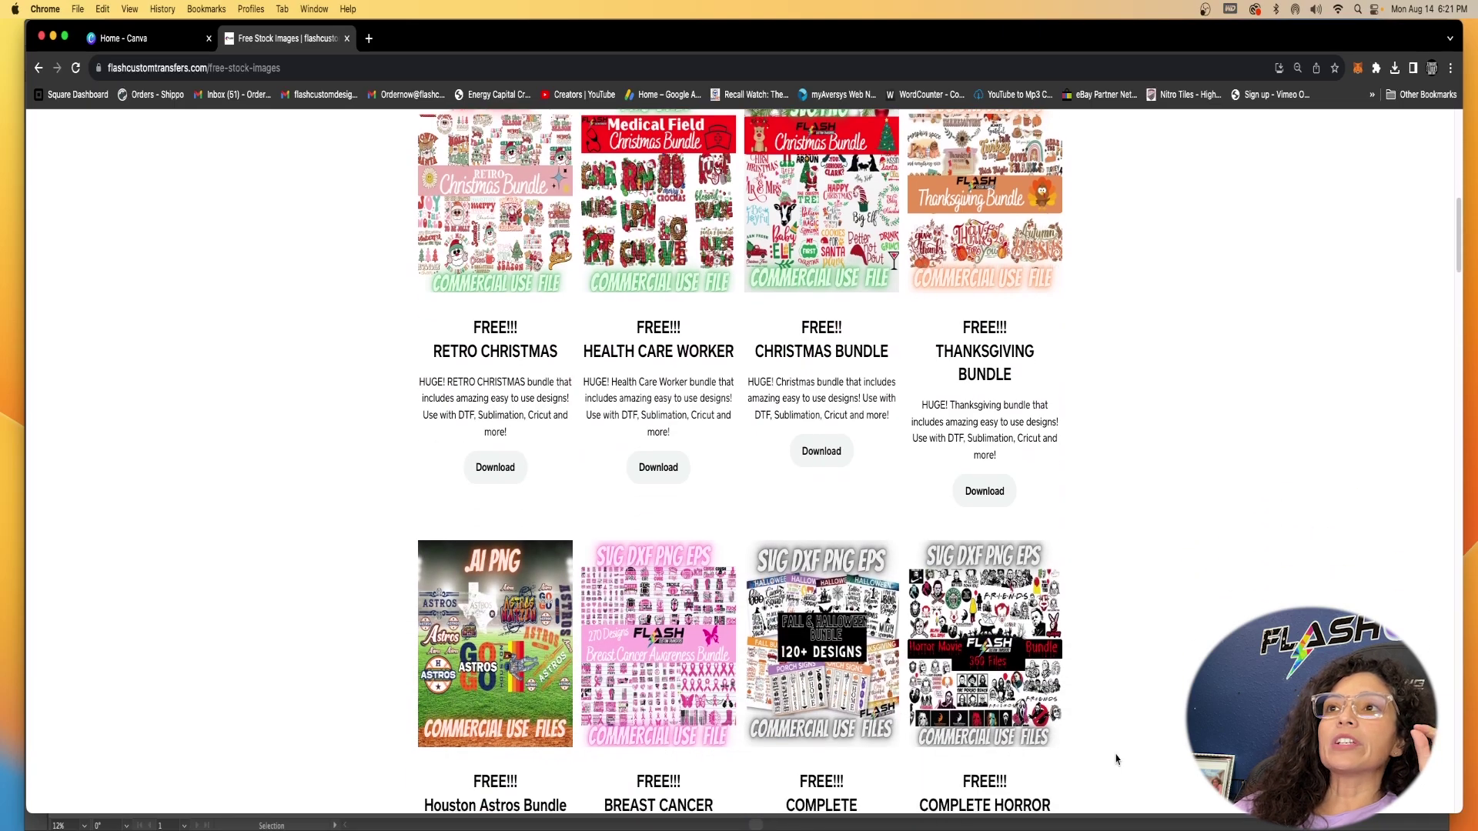
{"action": "scroll", "coordinate": [1116, 761], "scroll_direction": "down", "scroll_amount": 6}
{"action": "scroll", "coordinate": [1113, 745], "scroll_direction": "down", "scroll_amount": 10}
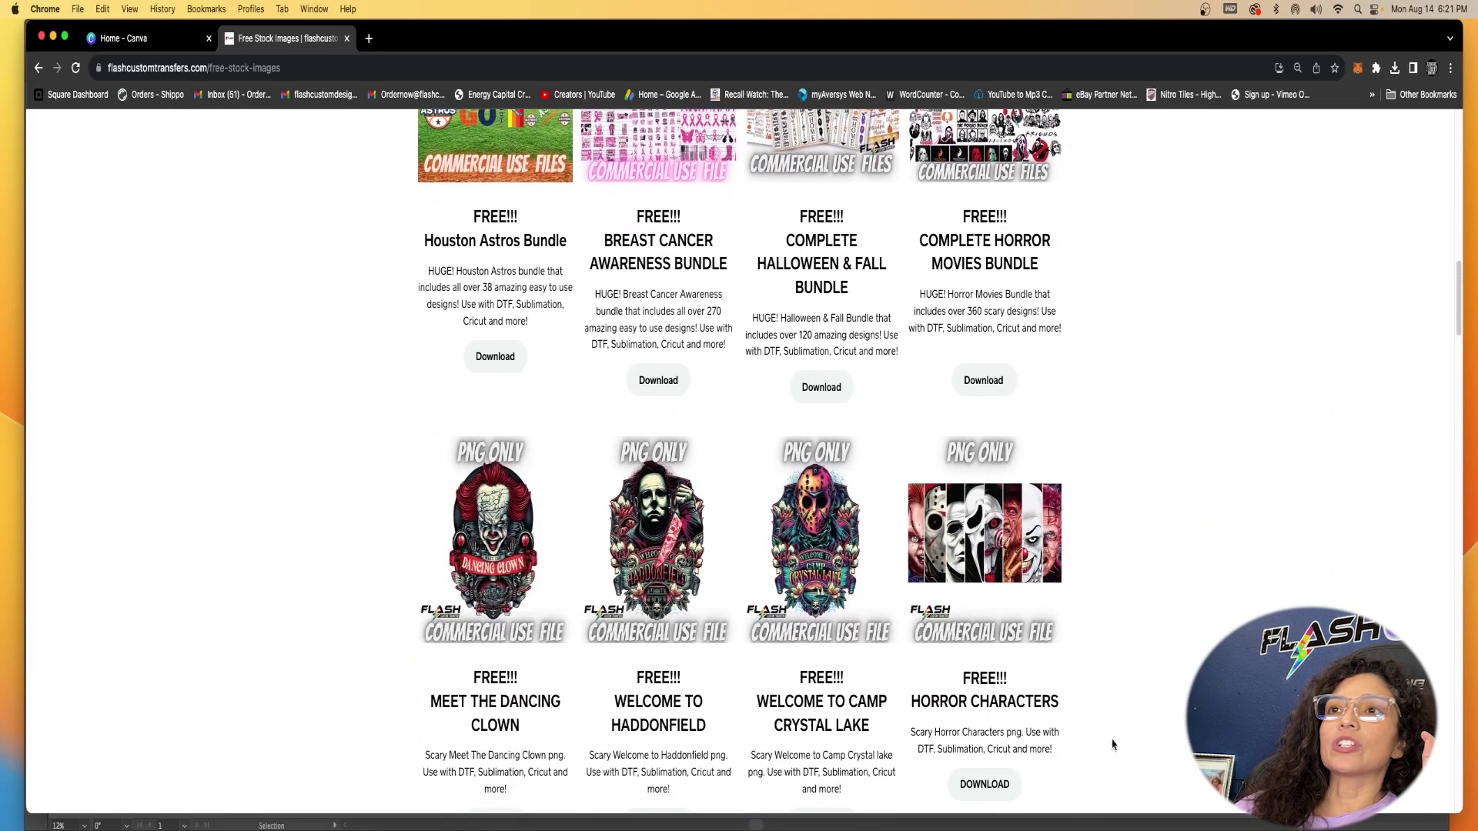
{"action": "scroll", "coordinate": [1093, 748], "scroll_direction": "down", "scroll_amount": 10}
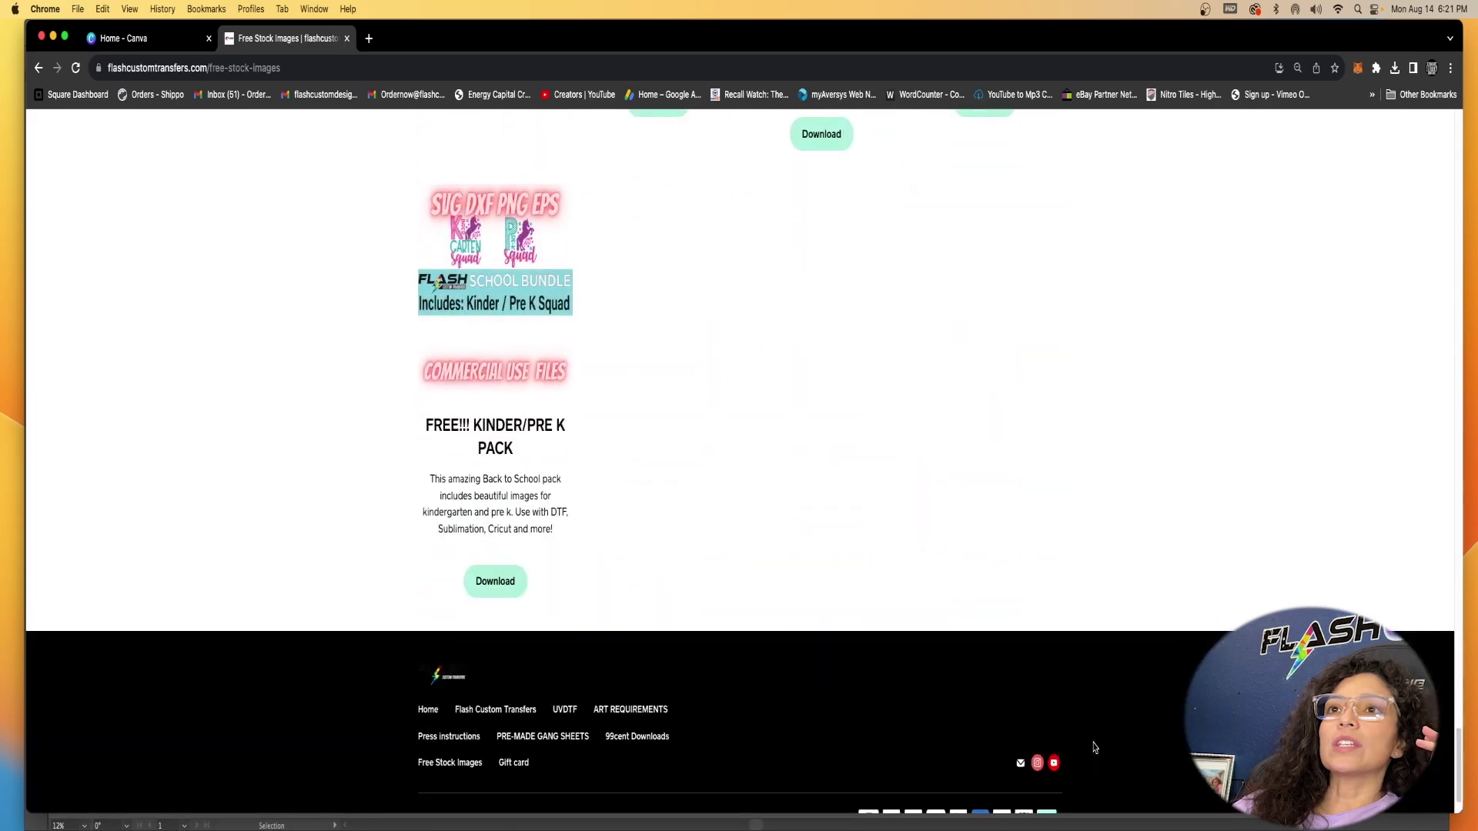
{"action": "scroll", "coordinate": [508, 613], "scroll_direction": "up", "scroll_amount": 5}
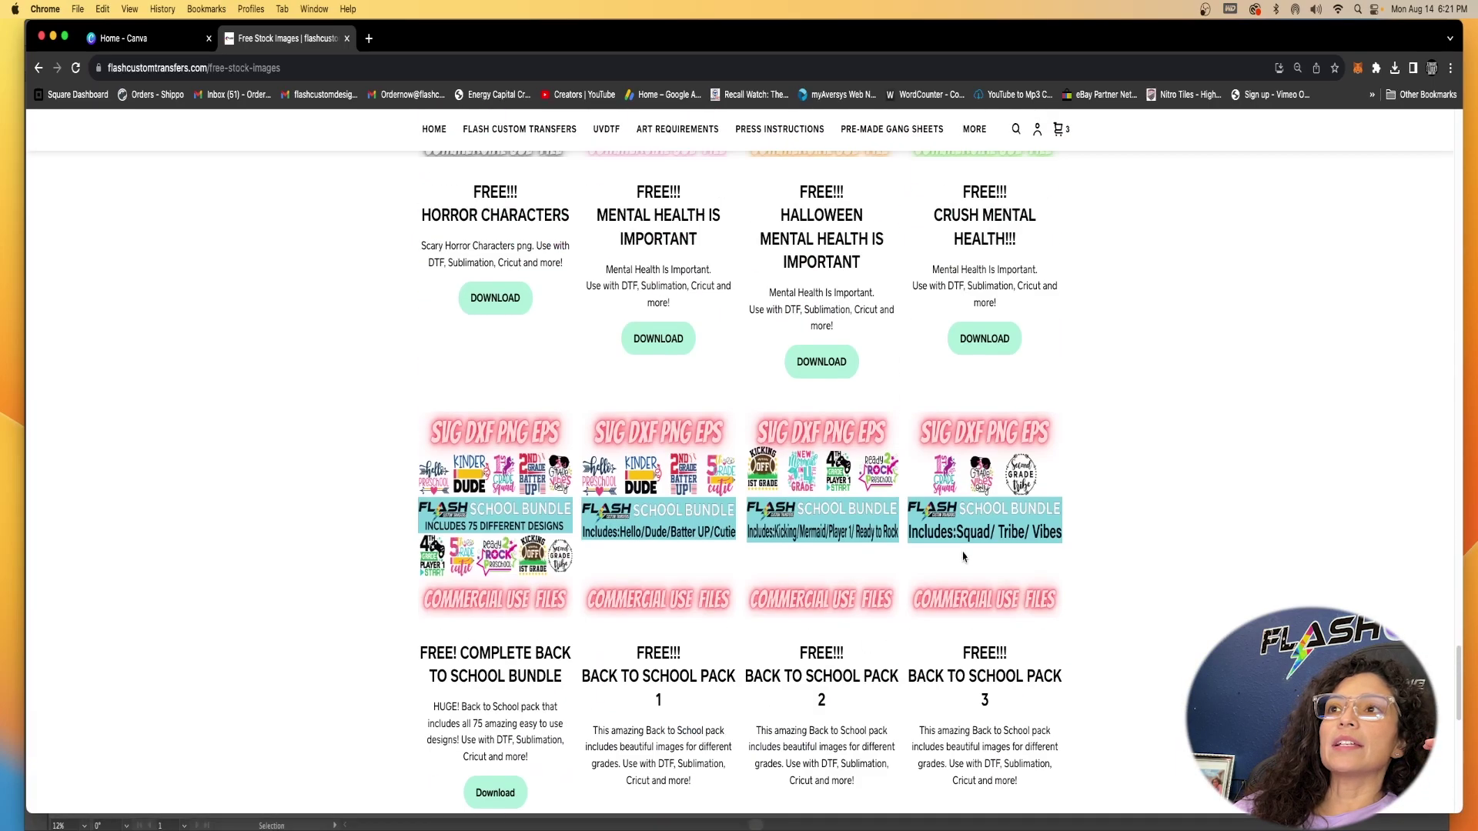
{"action": "scroll", "coordinate": [703, 541], "scroll_direction": "up", "scroll_amount": 3}
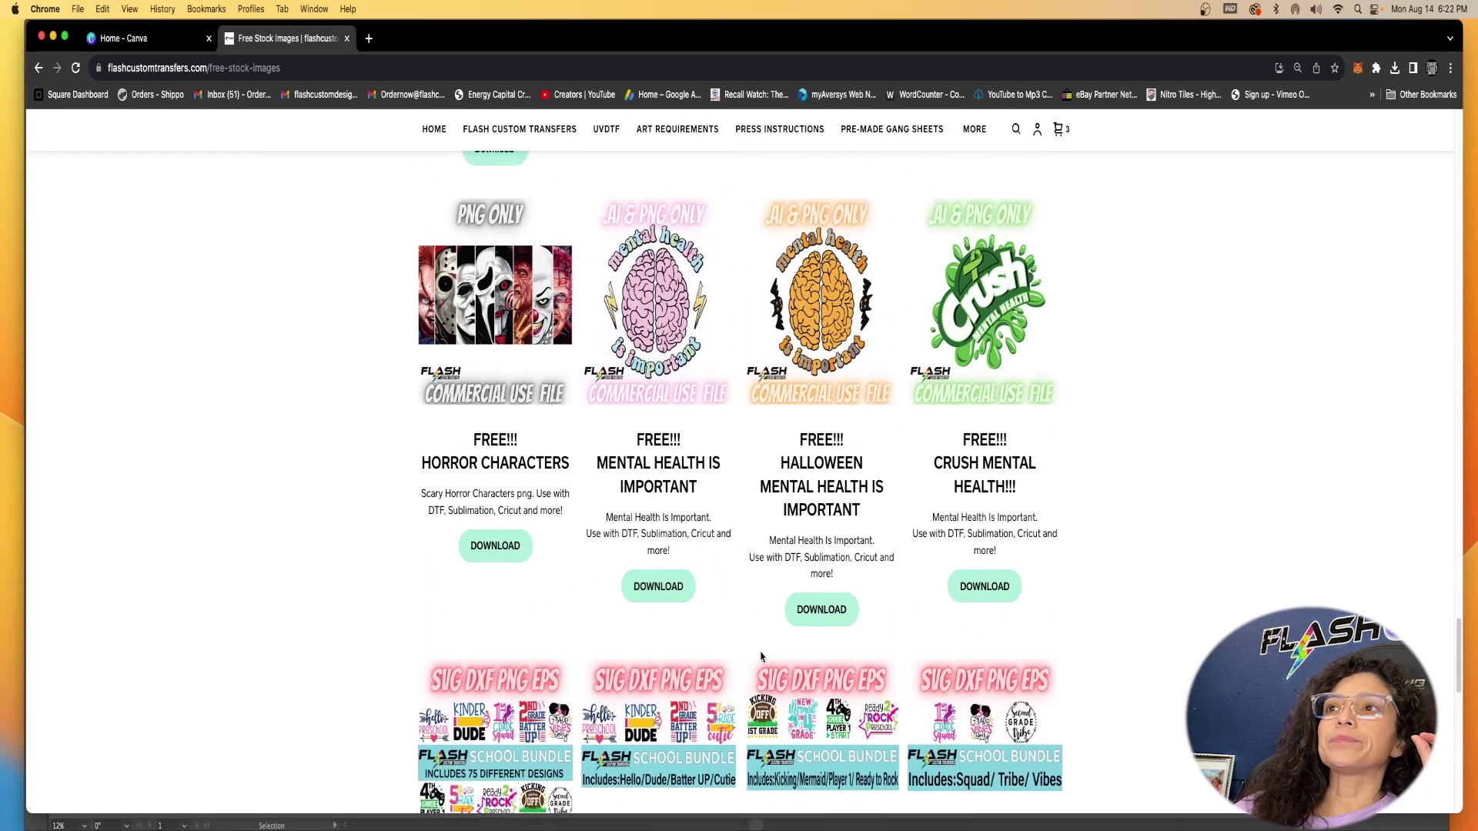
{"action": "scroll", "coordinate": [761, 656], "scroll_direction": "up", "scroll_amount": 2}
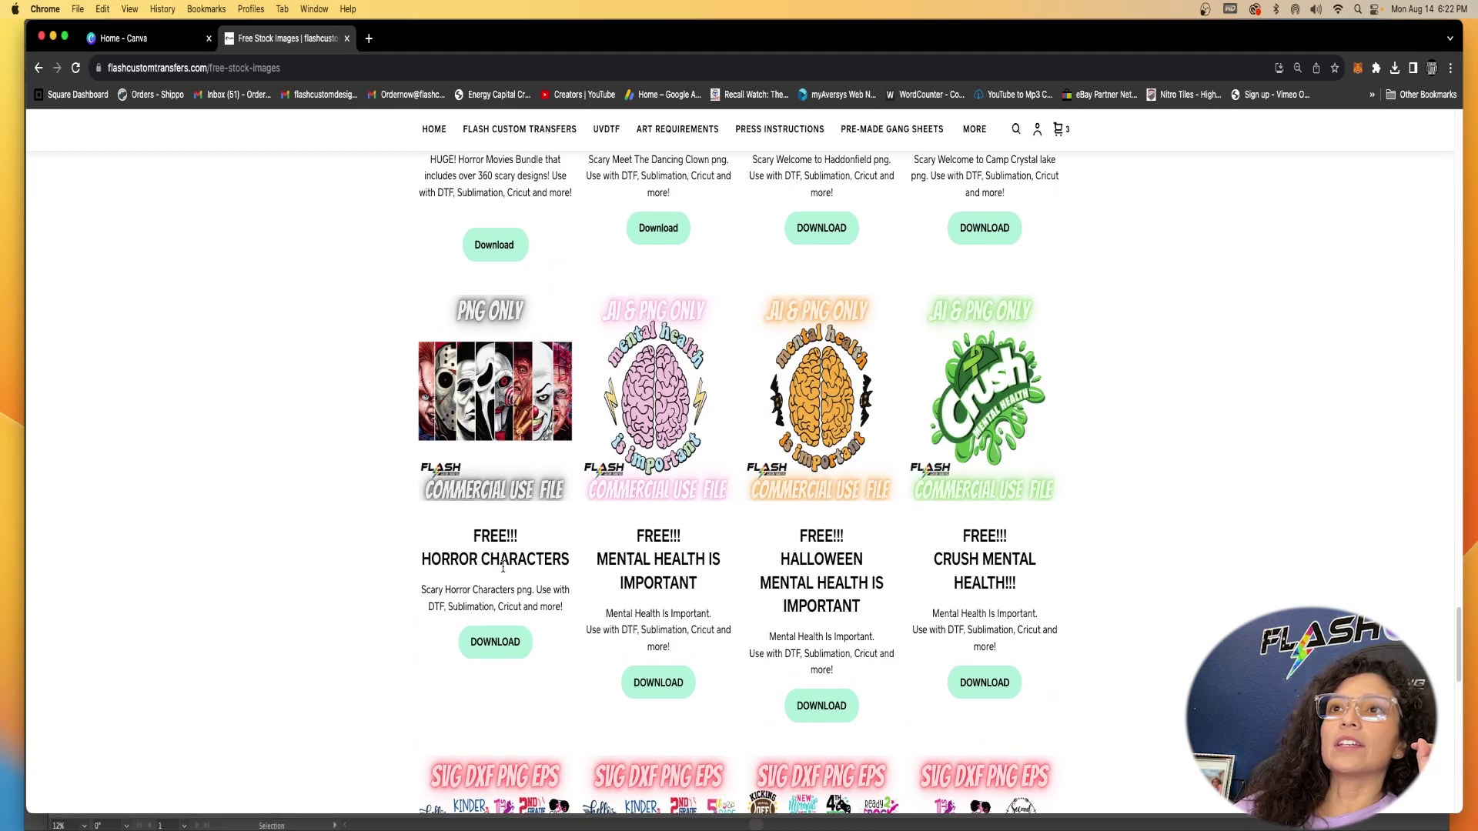
{"action": "scroll", "coordinate": [937, 540], "scroll_direction": "up", "scroll_amount": 5}
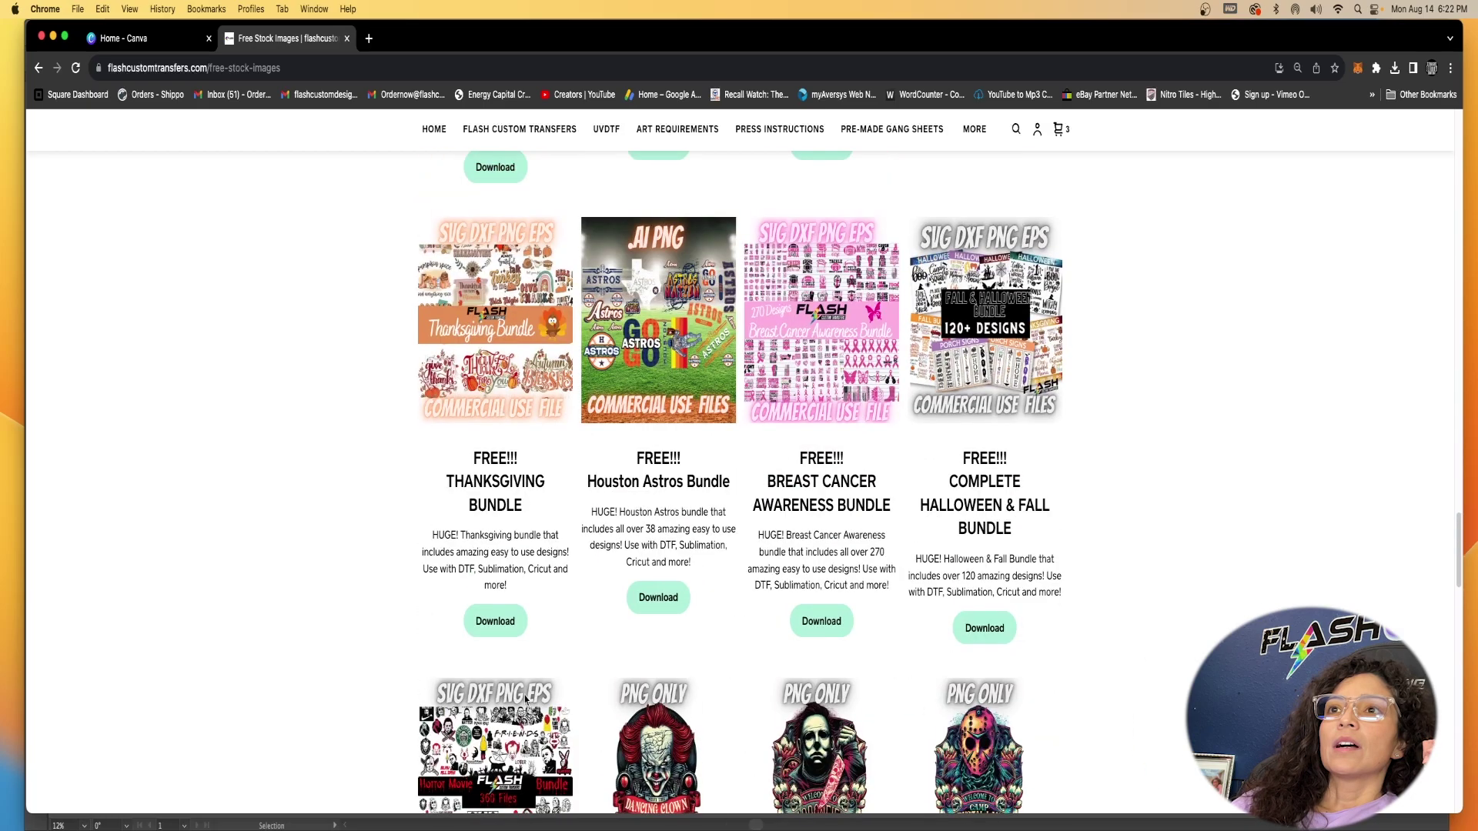
{"action": "scroll", "coordinate": [937, 541], "scroll_direction": "down", "scroll_amount": 4}
{"action": "scroll", "coordinate": [783, 572], "scroll_direction": "up", "scroll_amount": 6}
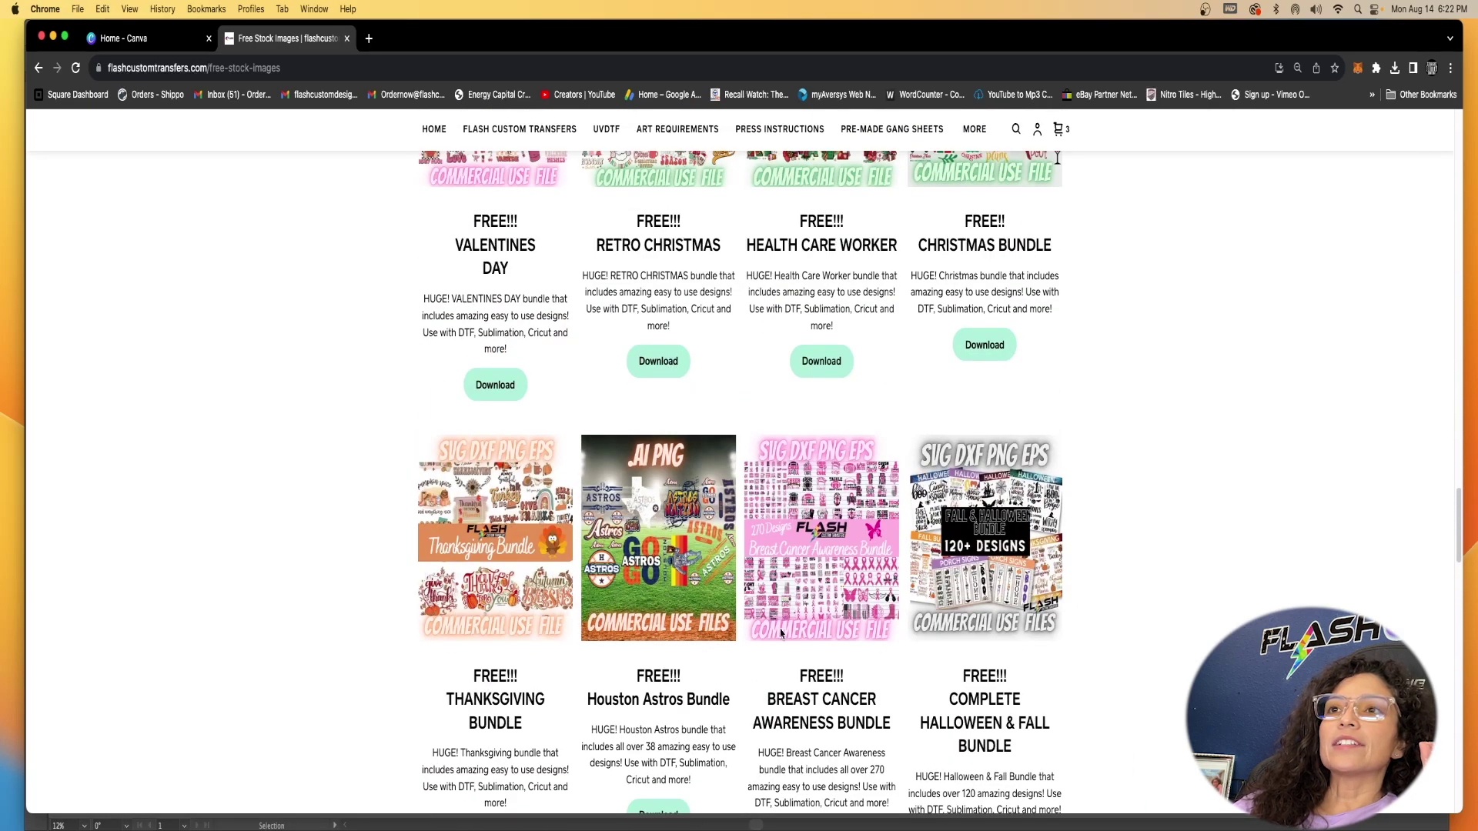
{"action": "scroll", "coordinate": [1011, 458], "scroll_direction": "up", "scroll_amount": 5}
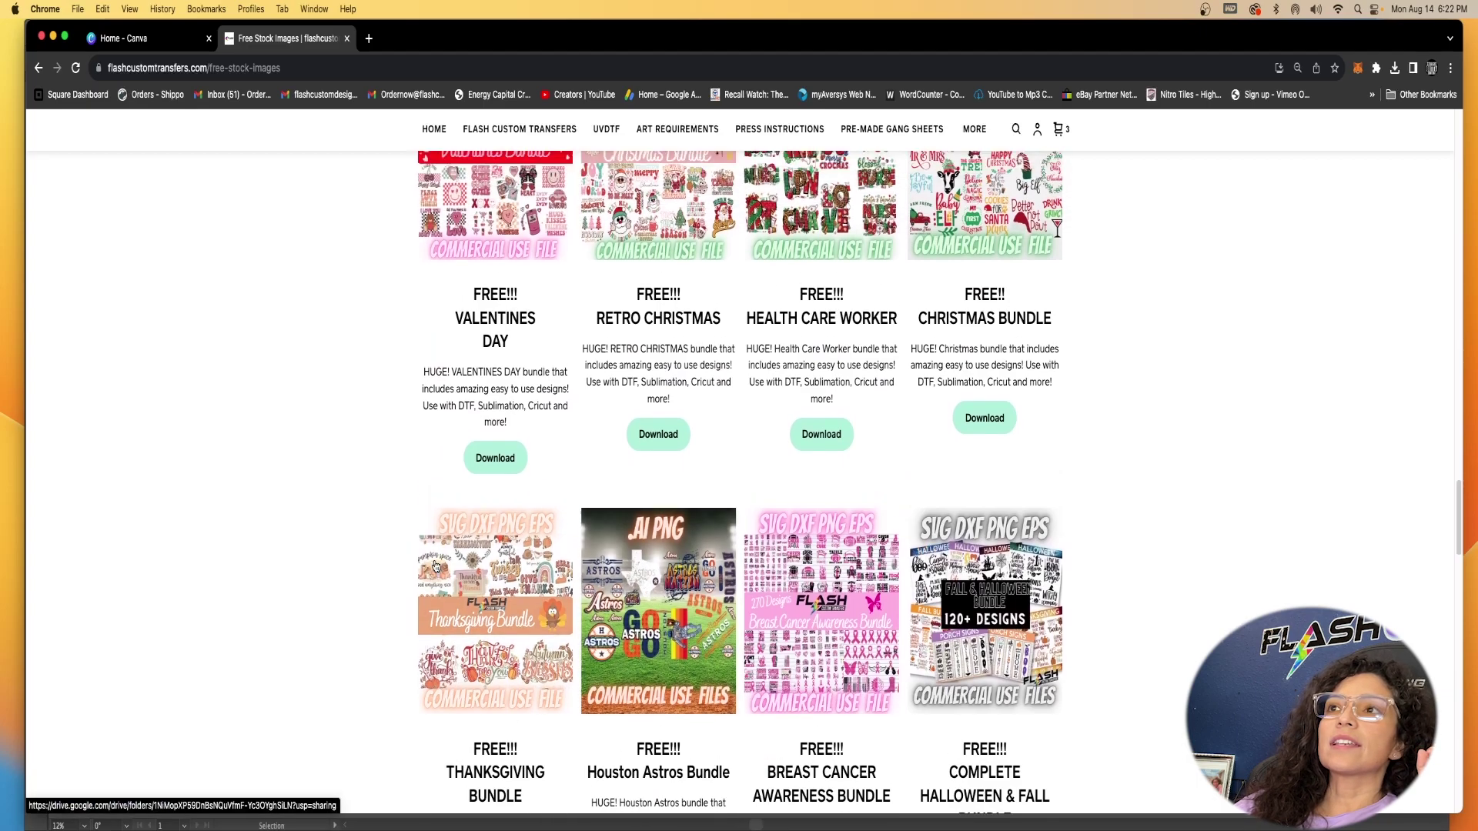
{"action": "scroll", "coordinate": [594, 561], "scroll_direction": "up", "scroll_amount": 6}
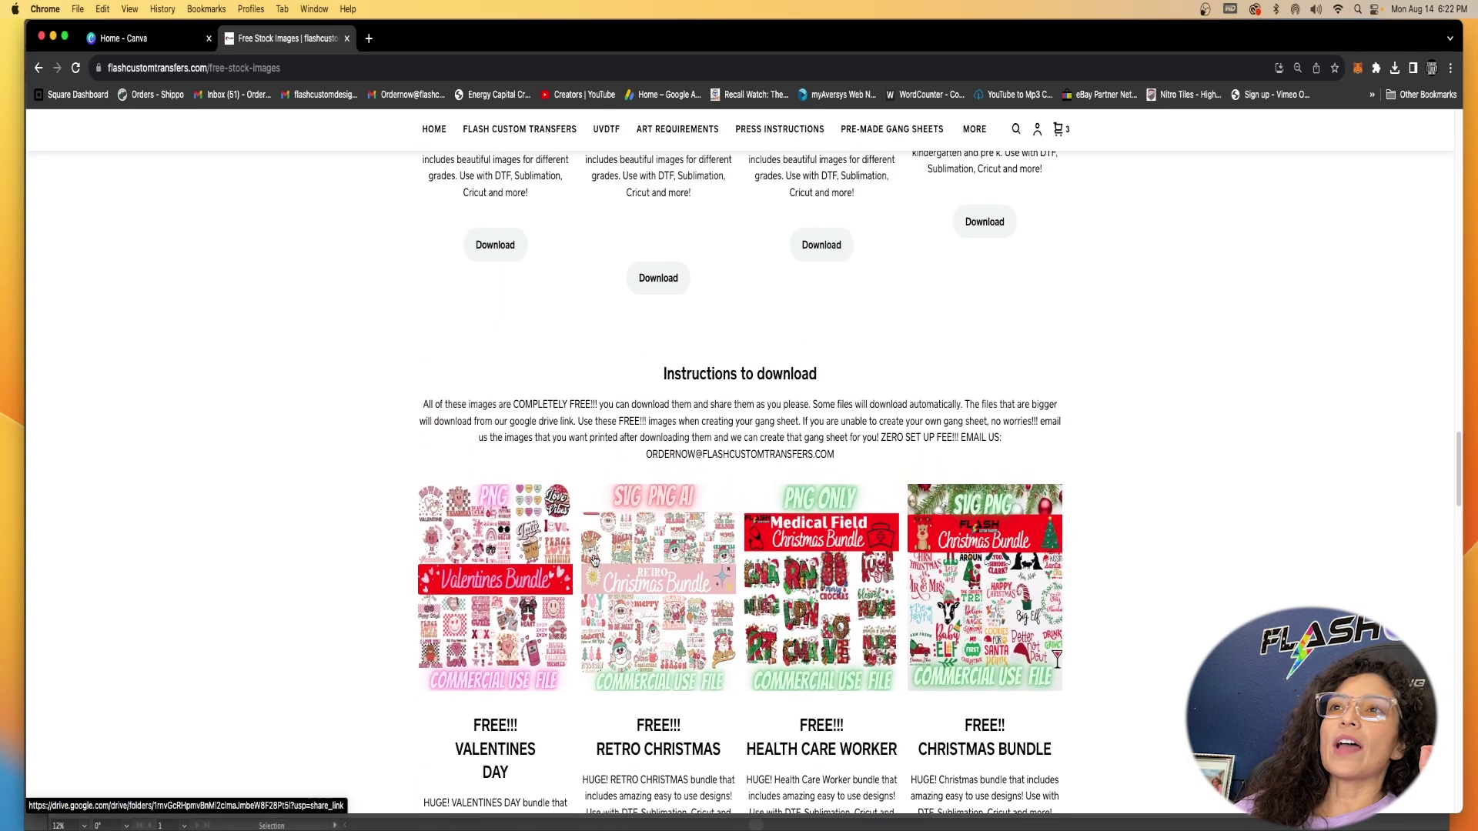
{"action": "scroll", "coordinate": [594, 561], "scroll_direction": "up", "scroll_amount": 12}
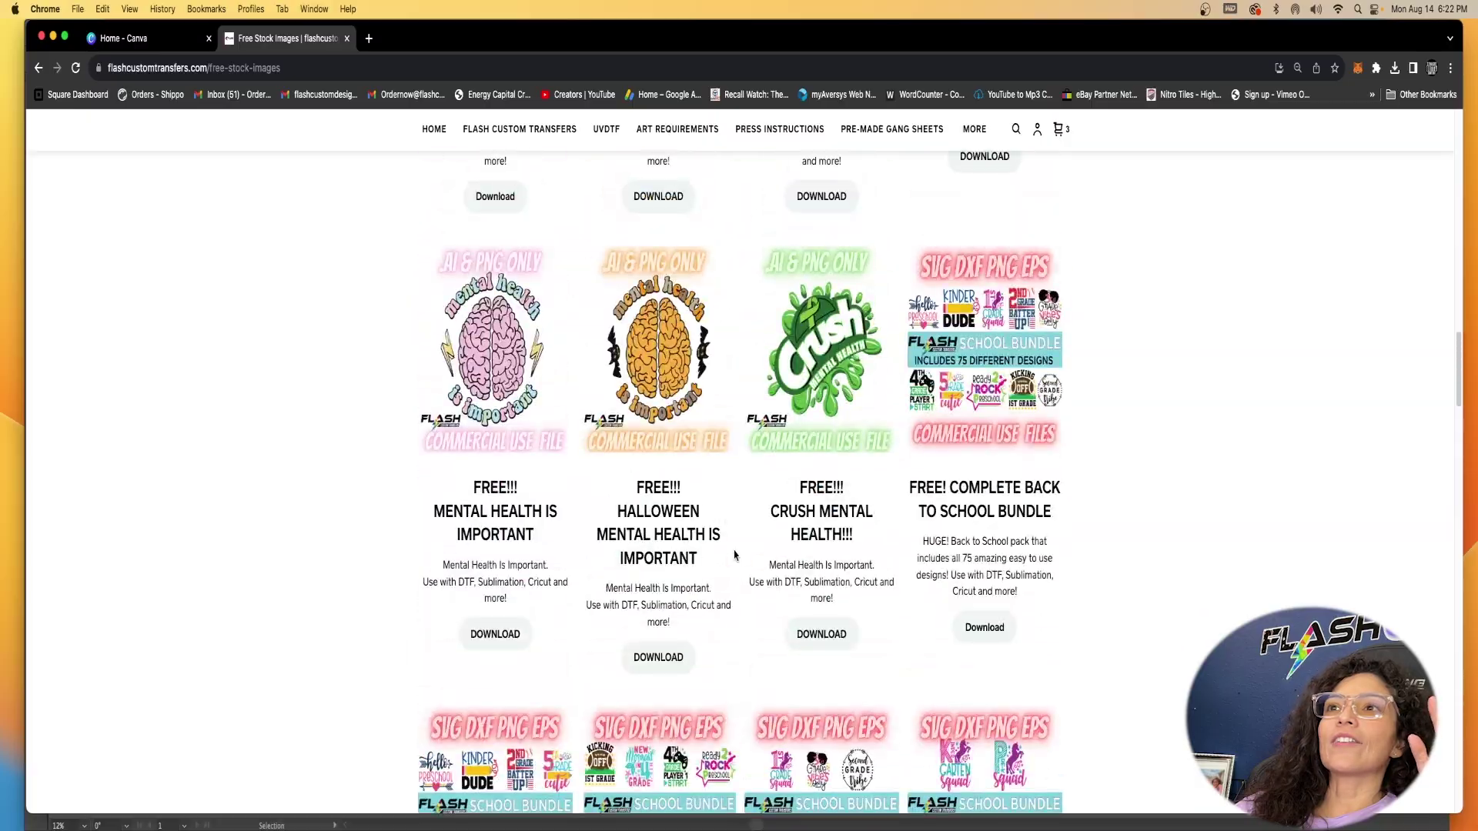
{"action": "scroll", "coordinate": [733, 555], "scroll_direction": "down", "scroll_amount": 5}
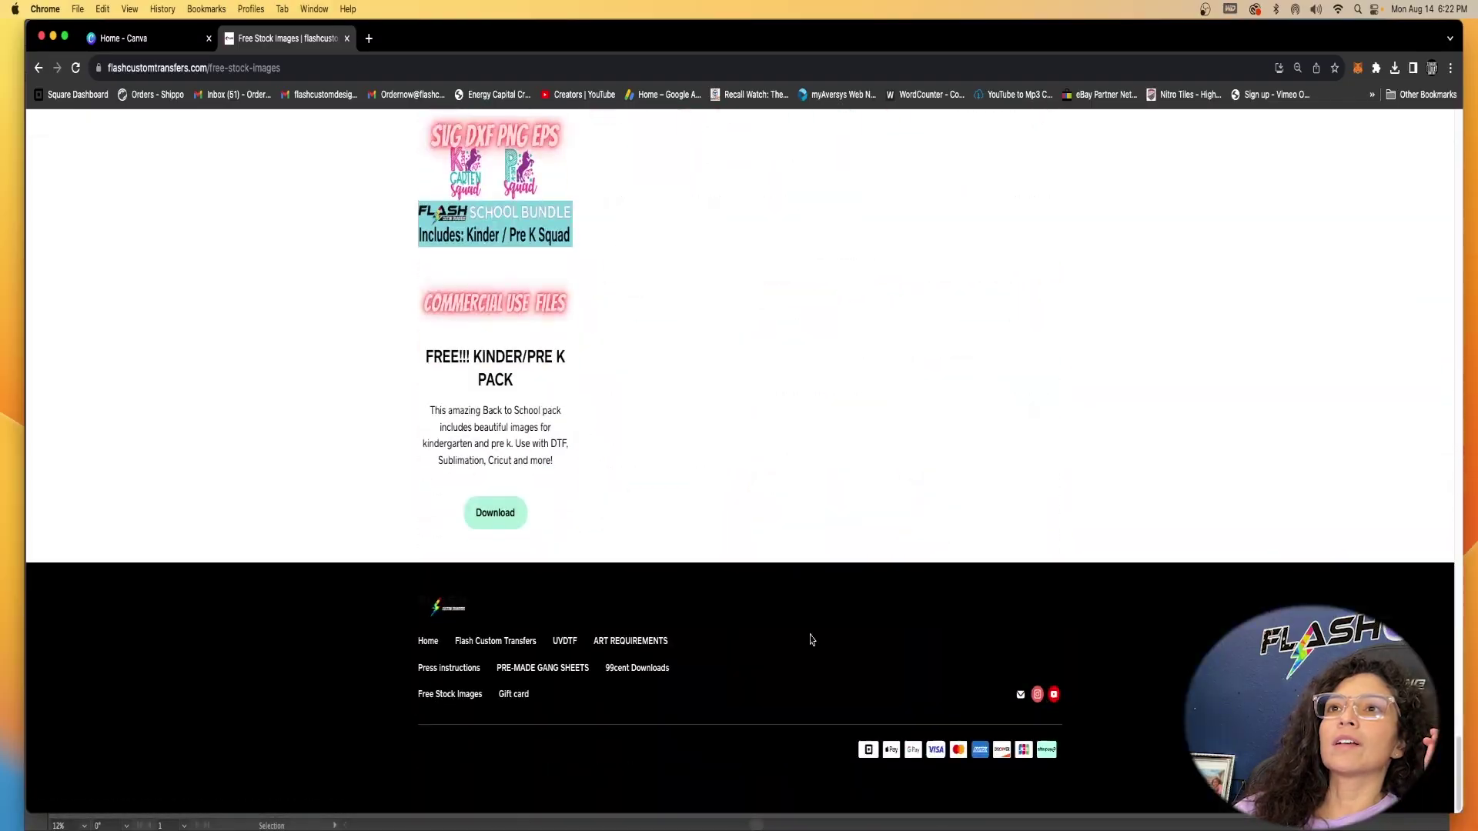
{"action": "scroll", "coordinate": [806, 637], "scroll_direction": "up", "scroll_amount": 15}
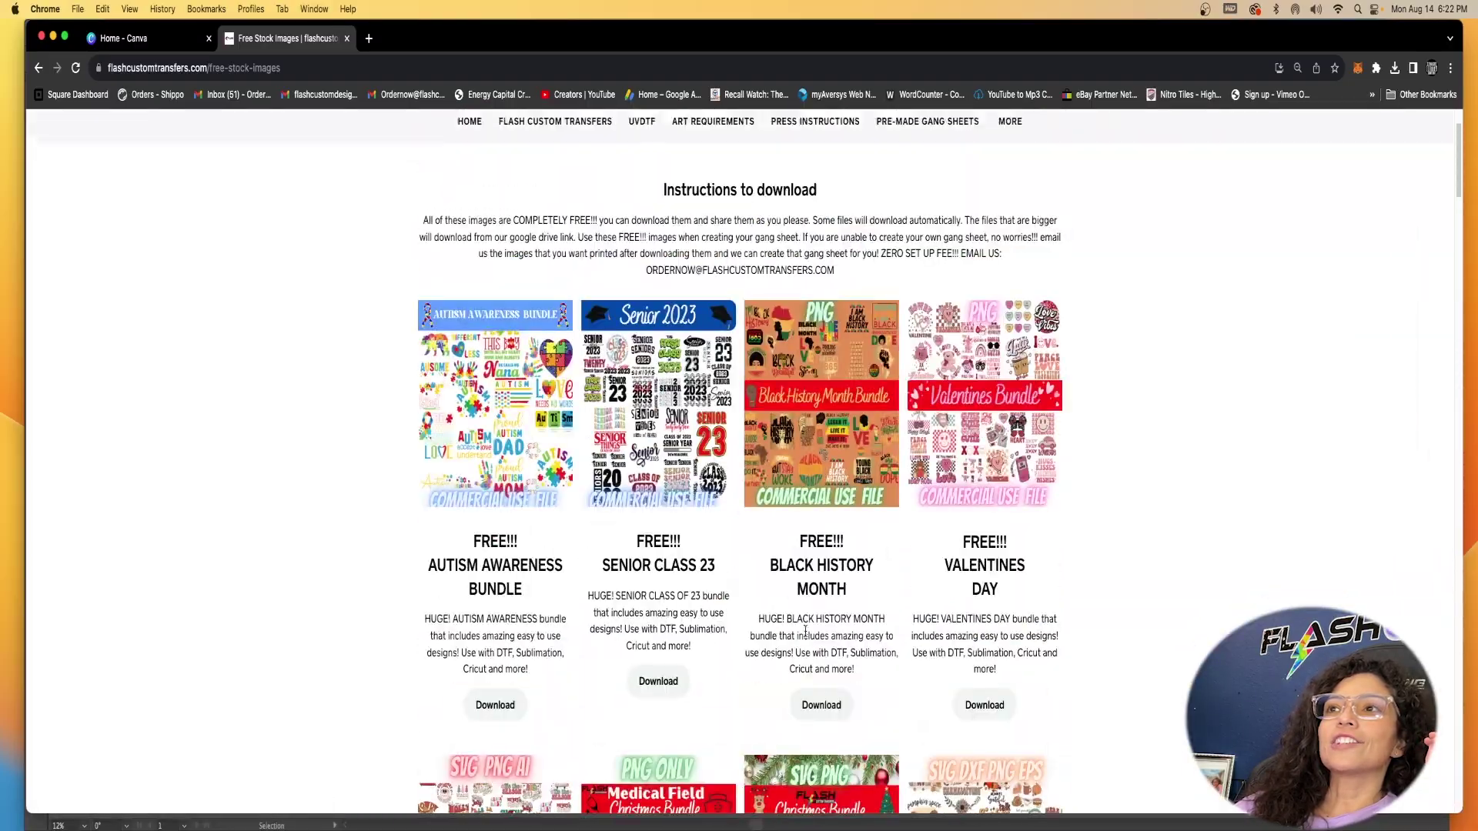
{"action": "scroll", "coordinate": [805, 632], "scroll_direction": "down", "scroll_amount": 10}
{"action": "scroll", "coordinate": [777, 616], "scroll_direction": "up", "scroll_amount": 12}
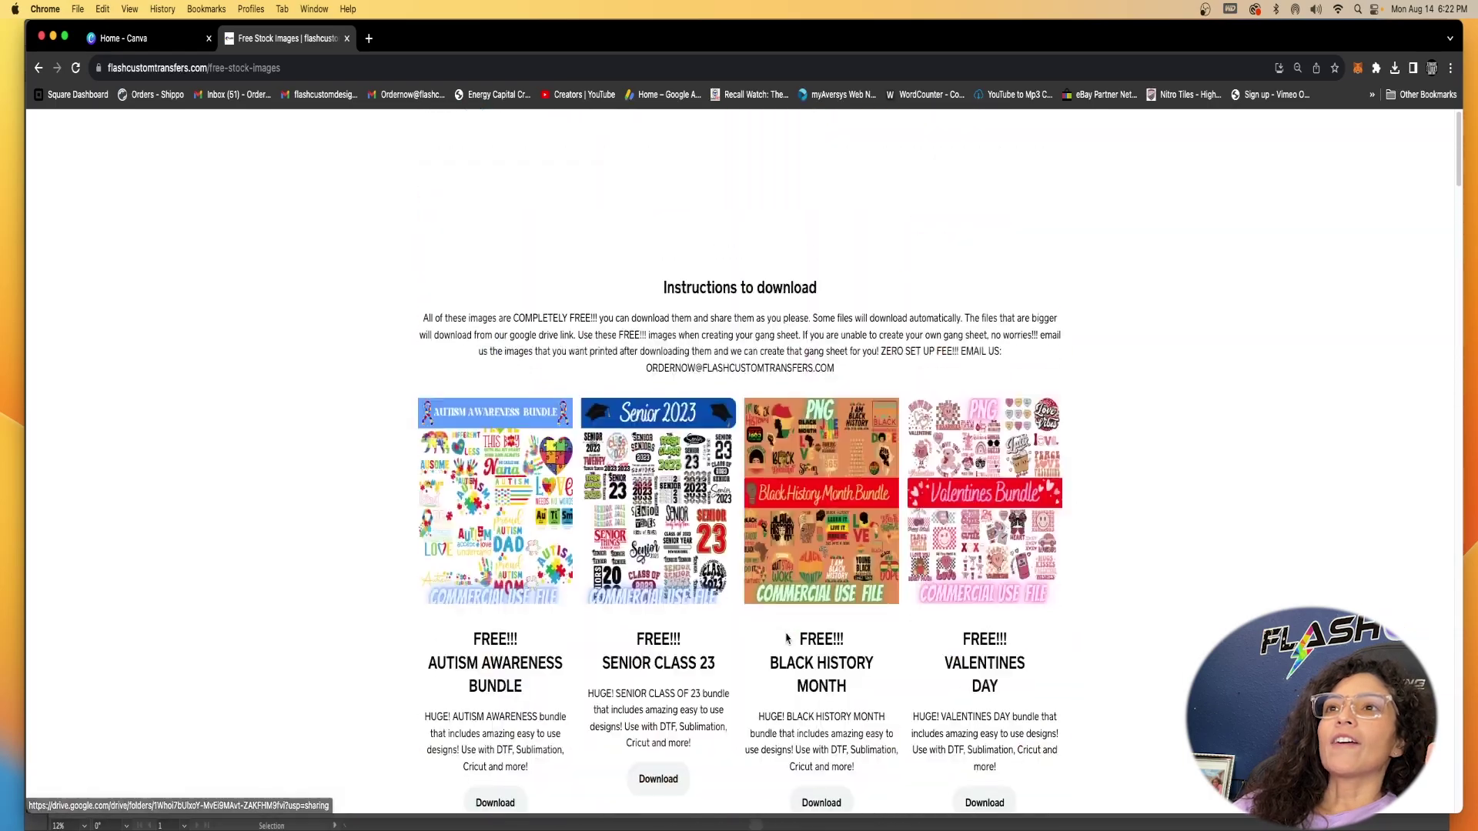
{"action": "scroll", "coordinate": [778, 605], "scroll_direction": "down", "scroll_amount": 6}
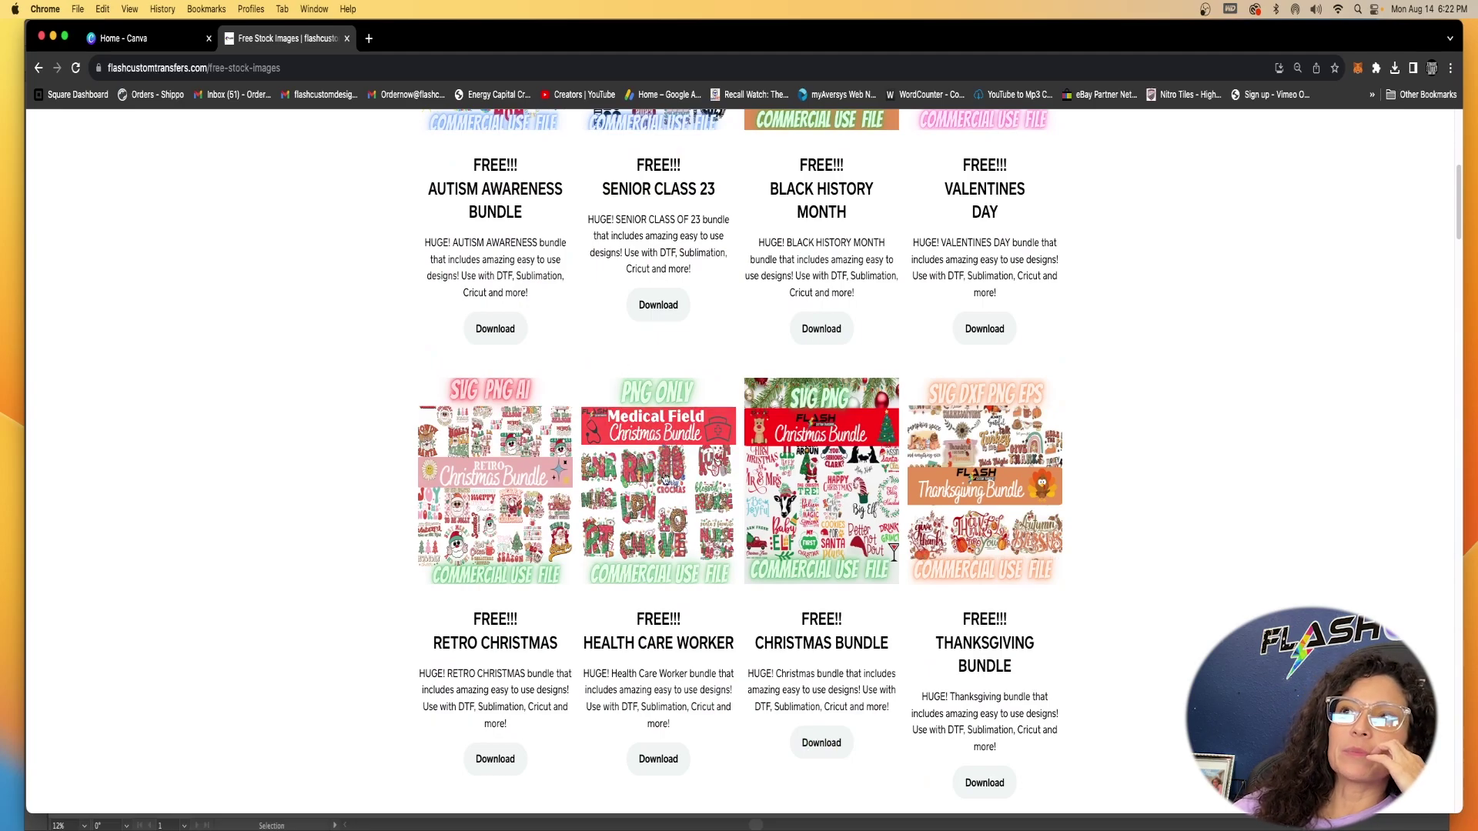
{"action": "scroll", "coordinate": [828, 601], "scroll_direction": "down", "scroll_amount": 5}
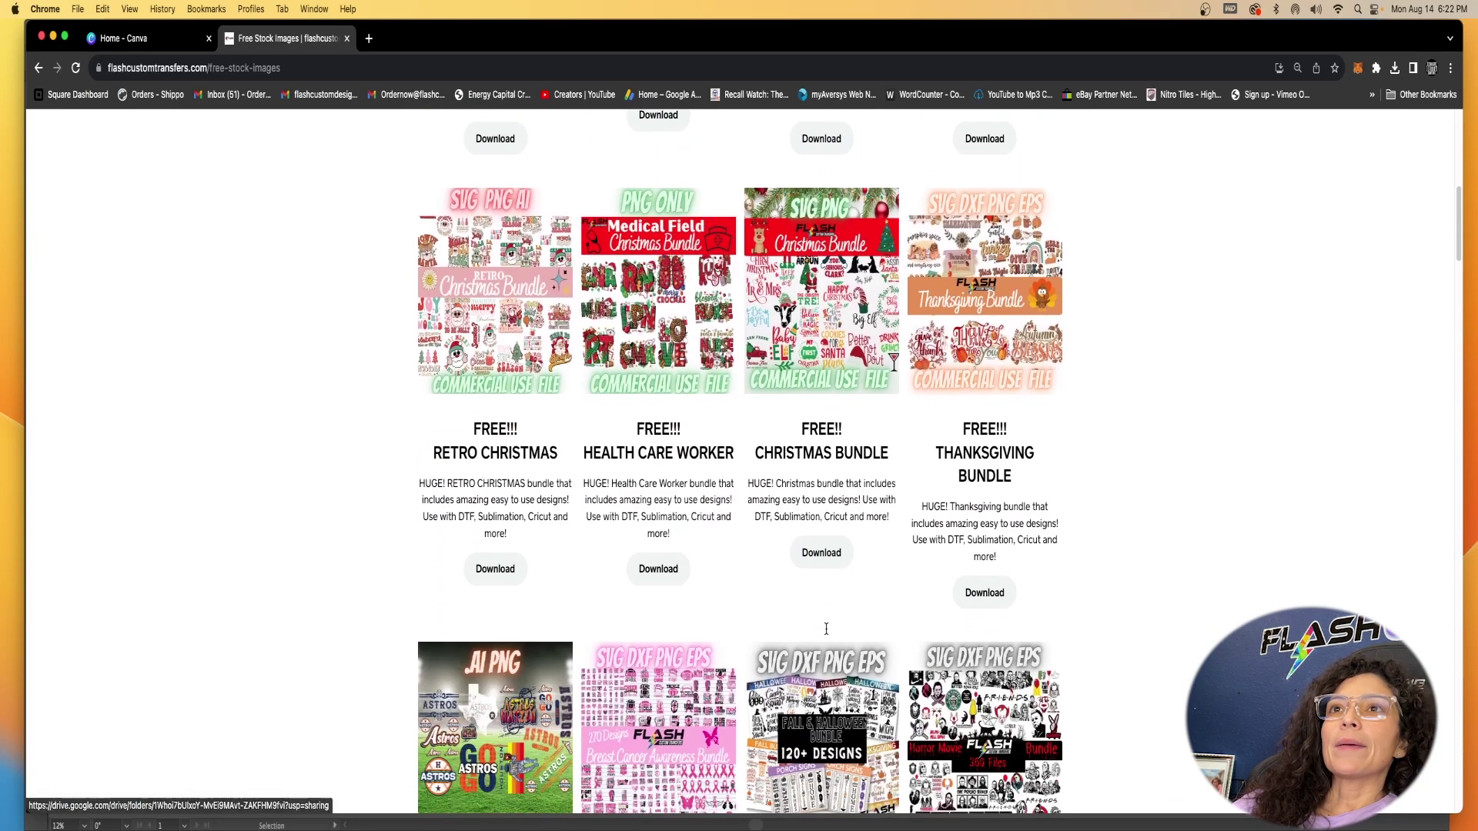
{"action": "scroll", "coordinate": [828, 616], "scroll_direction": "up", "scroll_amount": 1}
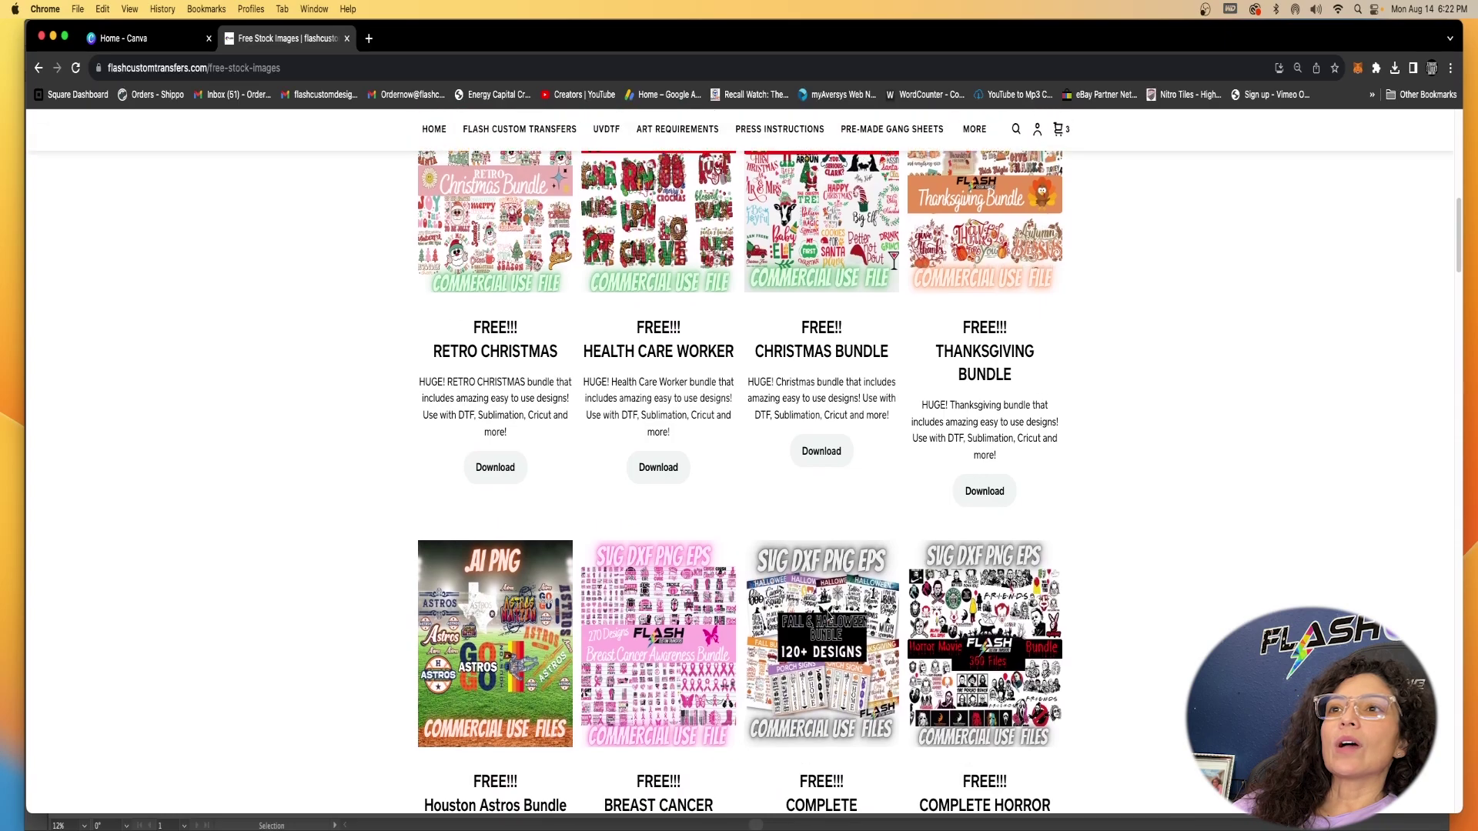
{"action": "scroll", "coordinate": [853, 619], "scroll_direction": "down", "scroll_amount": 4}
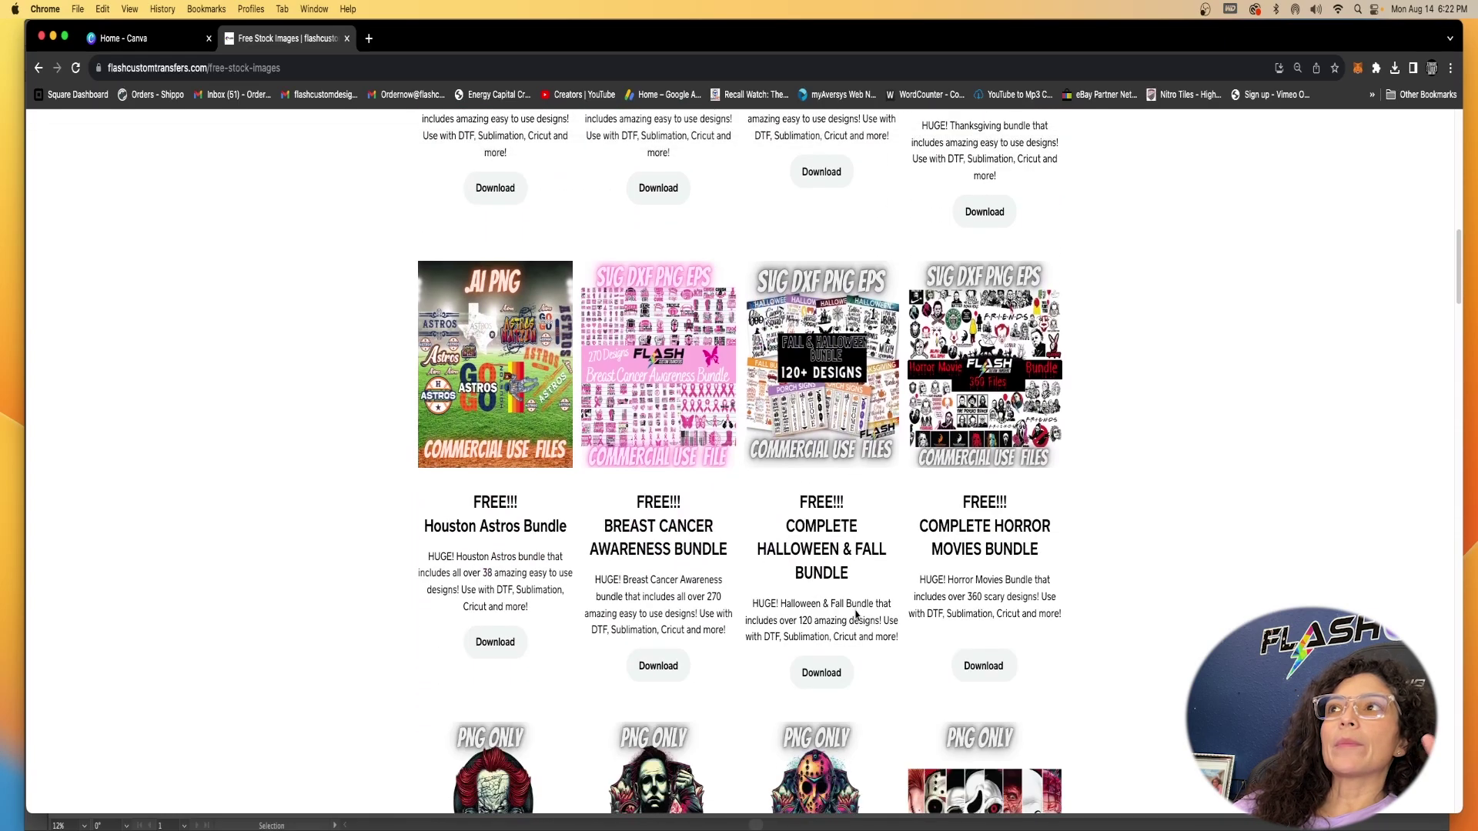
{"action": "scroll", "coordinate": [856, 614], "scroll_direction": "down", "scroll_amount": 2}
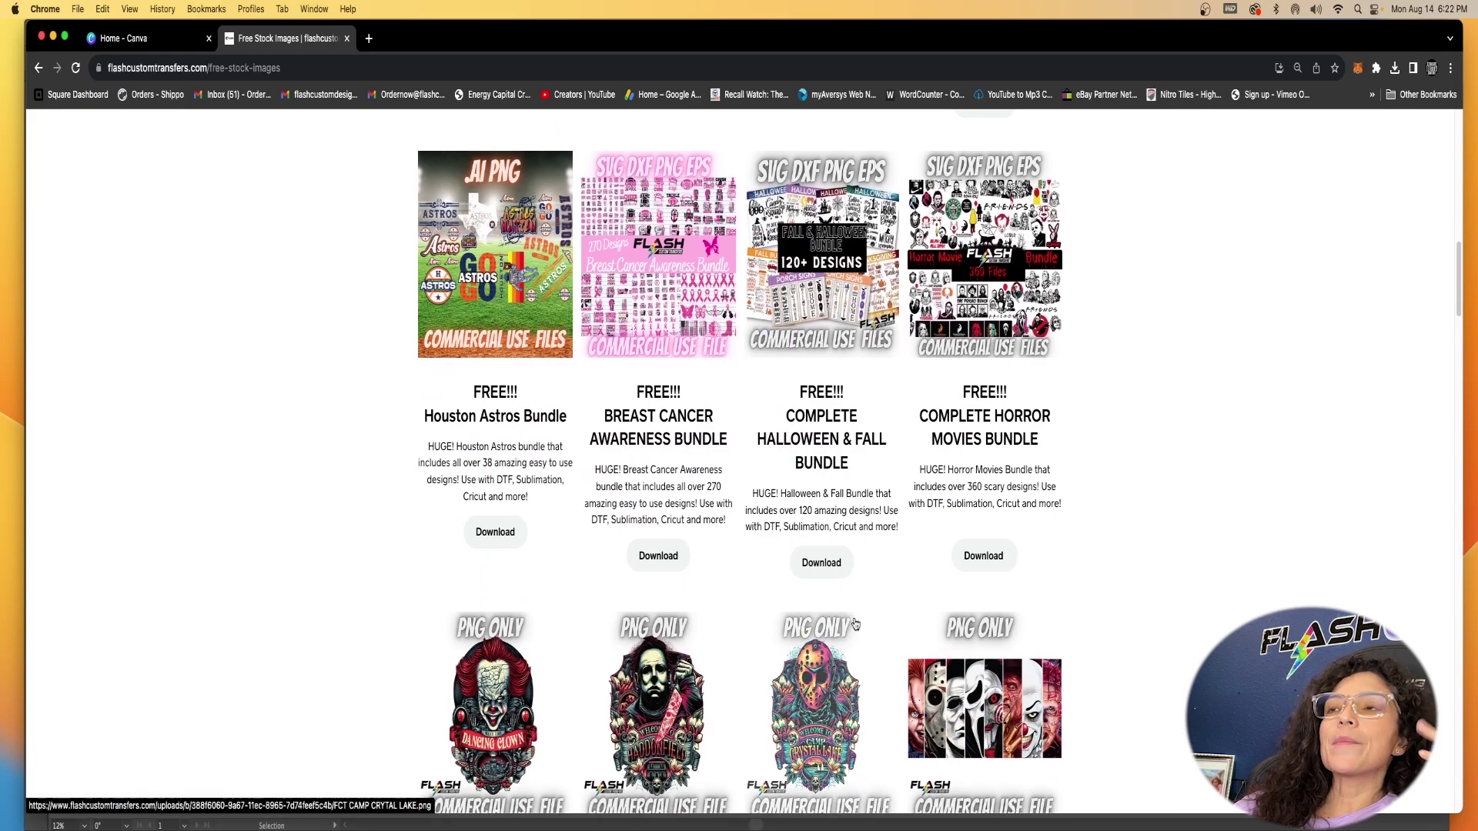
Step: Find the Complete Horror Movies Bundle among the free stock images and open its download folder
{"action": "scroll", "coordinate": [854, 623], "scroll_direction": "down", "scroll_amount": 4}
{"action": "scroll", "coordinate": [863, 628], "scroll_direction": "up", "scroll_amount": 8}
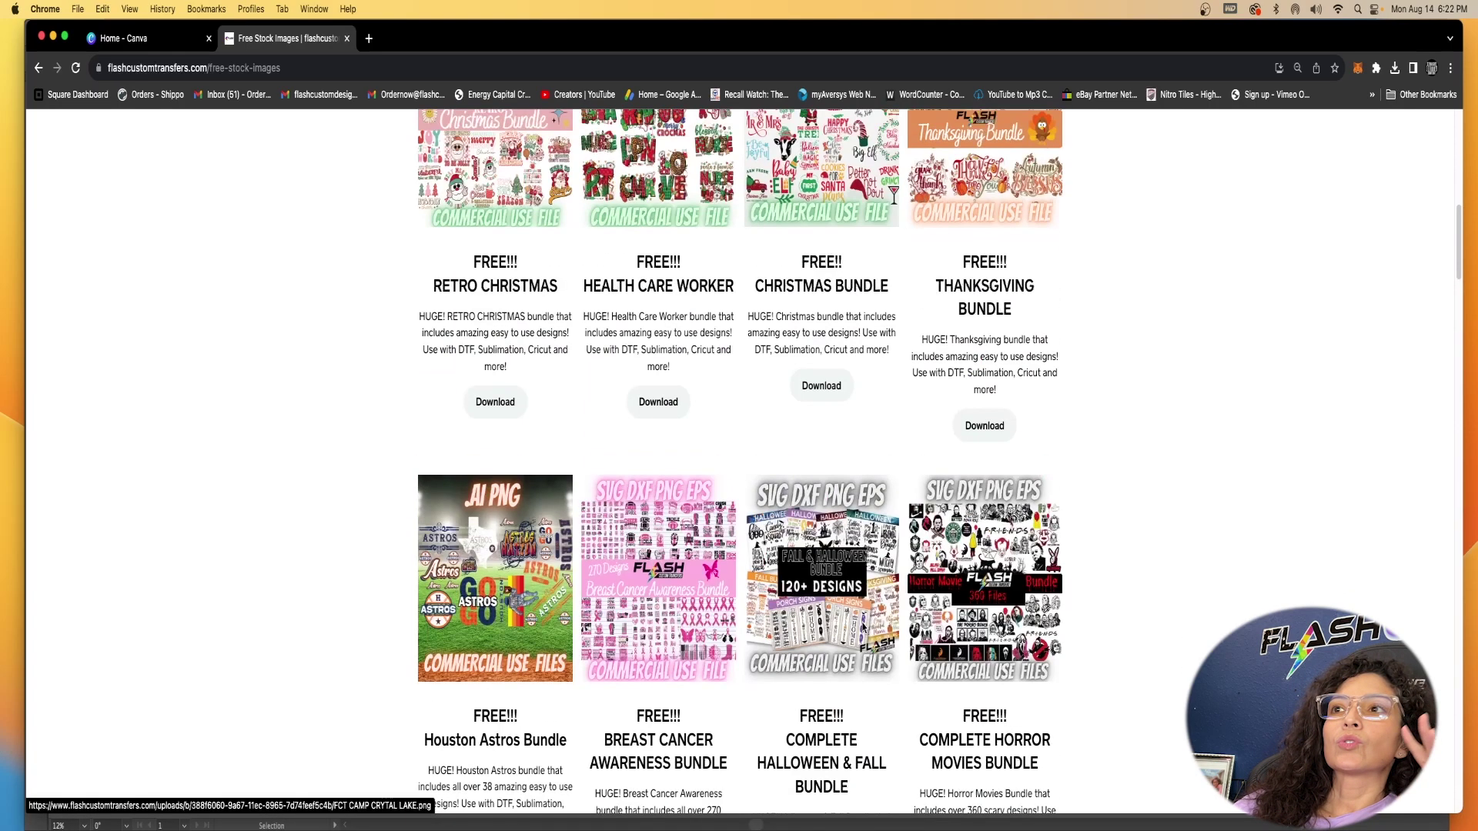
{"action": "scroll", "coordinate": [863, 628], "scroll_direction": "up", "scroll_amount": 1}
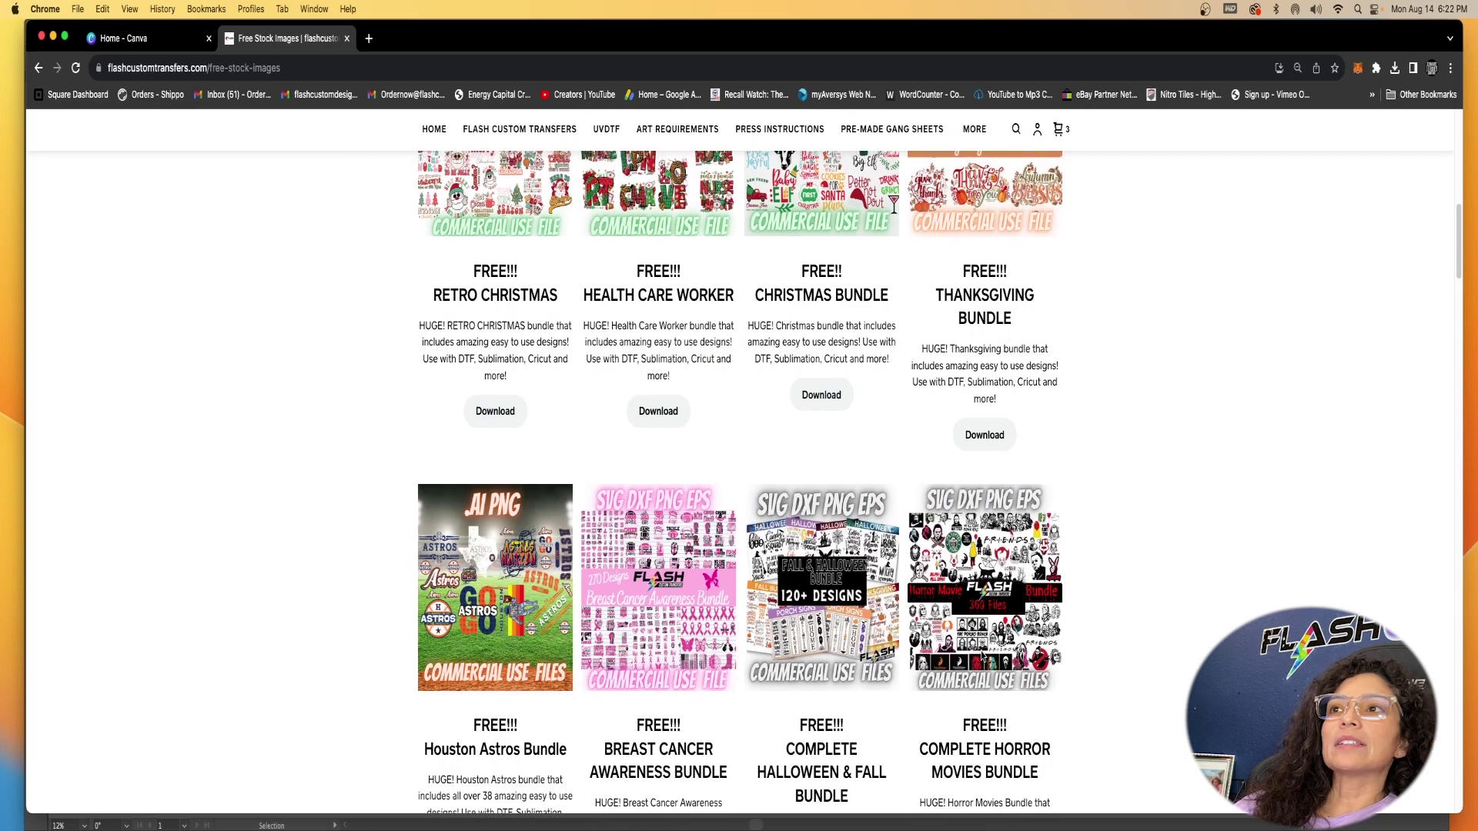
{"action": "scroll", "coordinate": [981, 657], "scroll_direction": "up", "scroll_amount": 6}
{"action": "scroll", "coordinate": [983, 648], "scroll_direction": "up", "scroll_amount": 4}
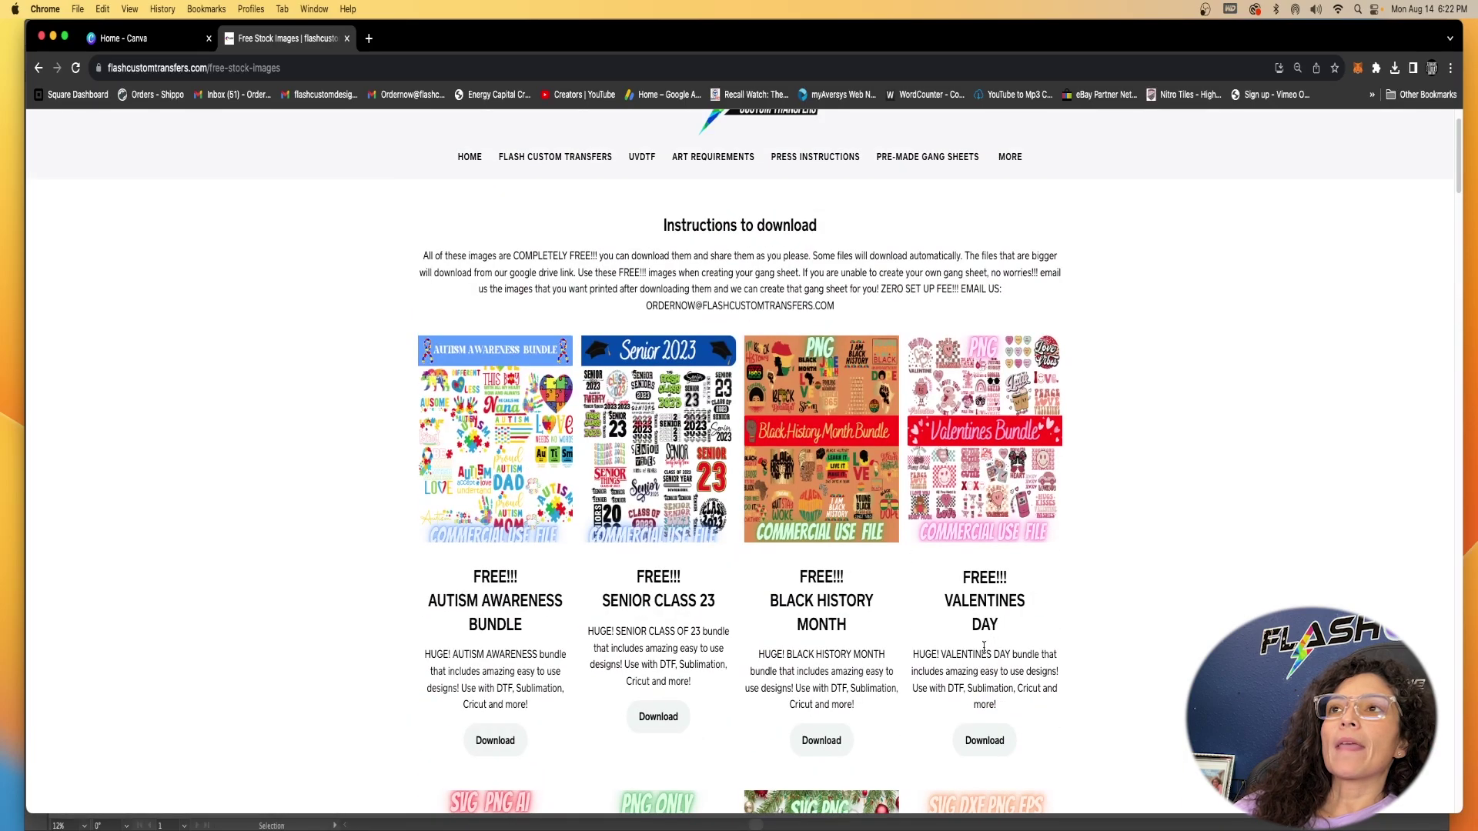
{"action": "scroll", "coordinate": [993, 616], "scroll_direction": "down", "scroll_amount": 13}
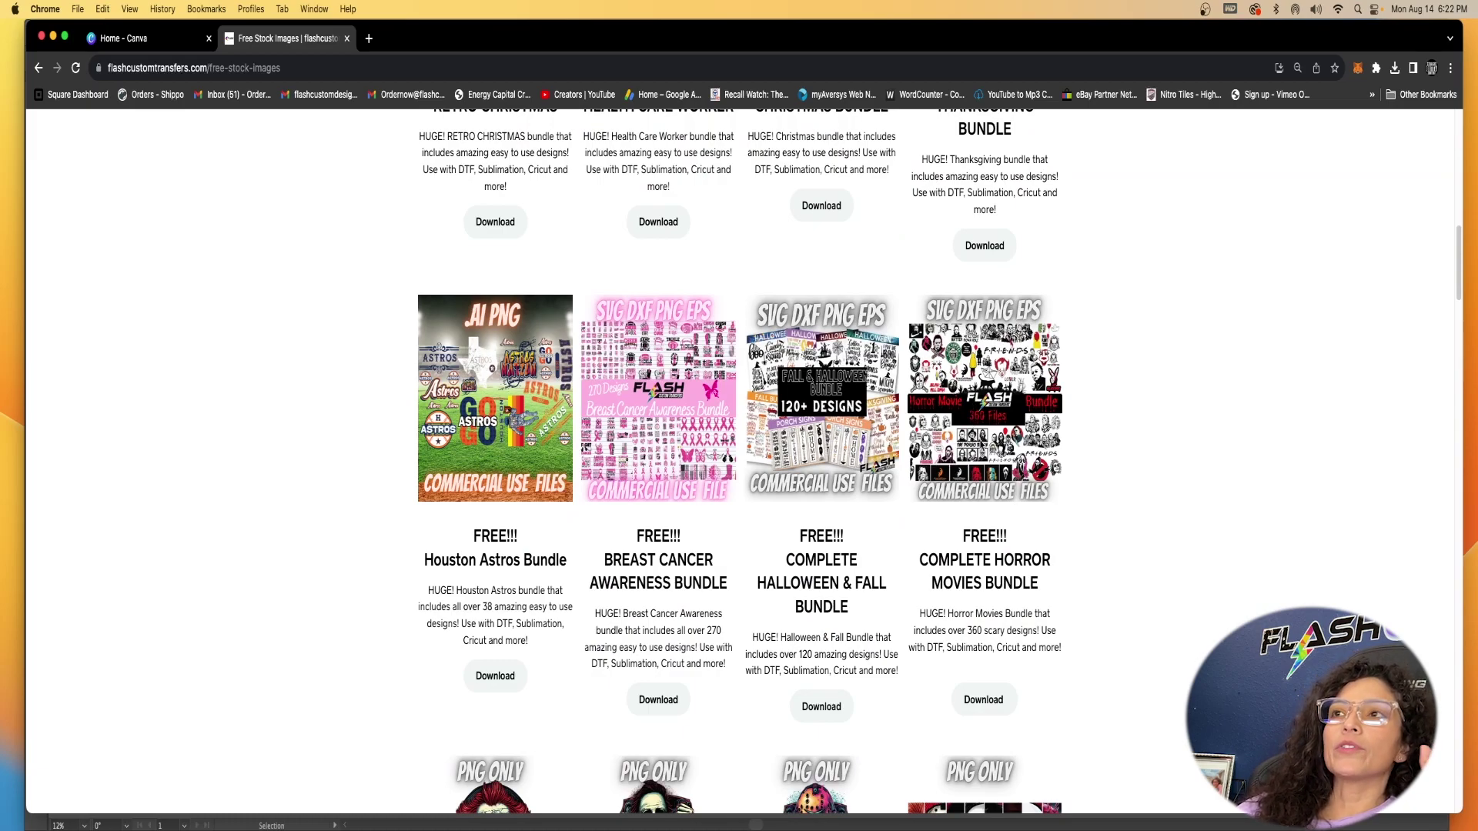
{"action": "scroll", "coordinate": [981, 524], "scroll_direction": "down", "scroll_amount": 1}
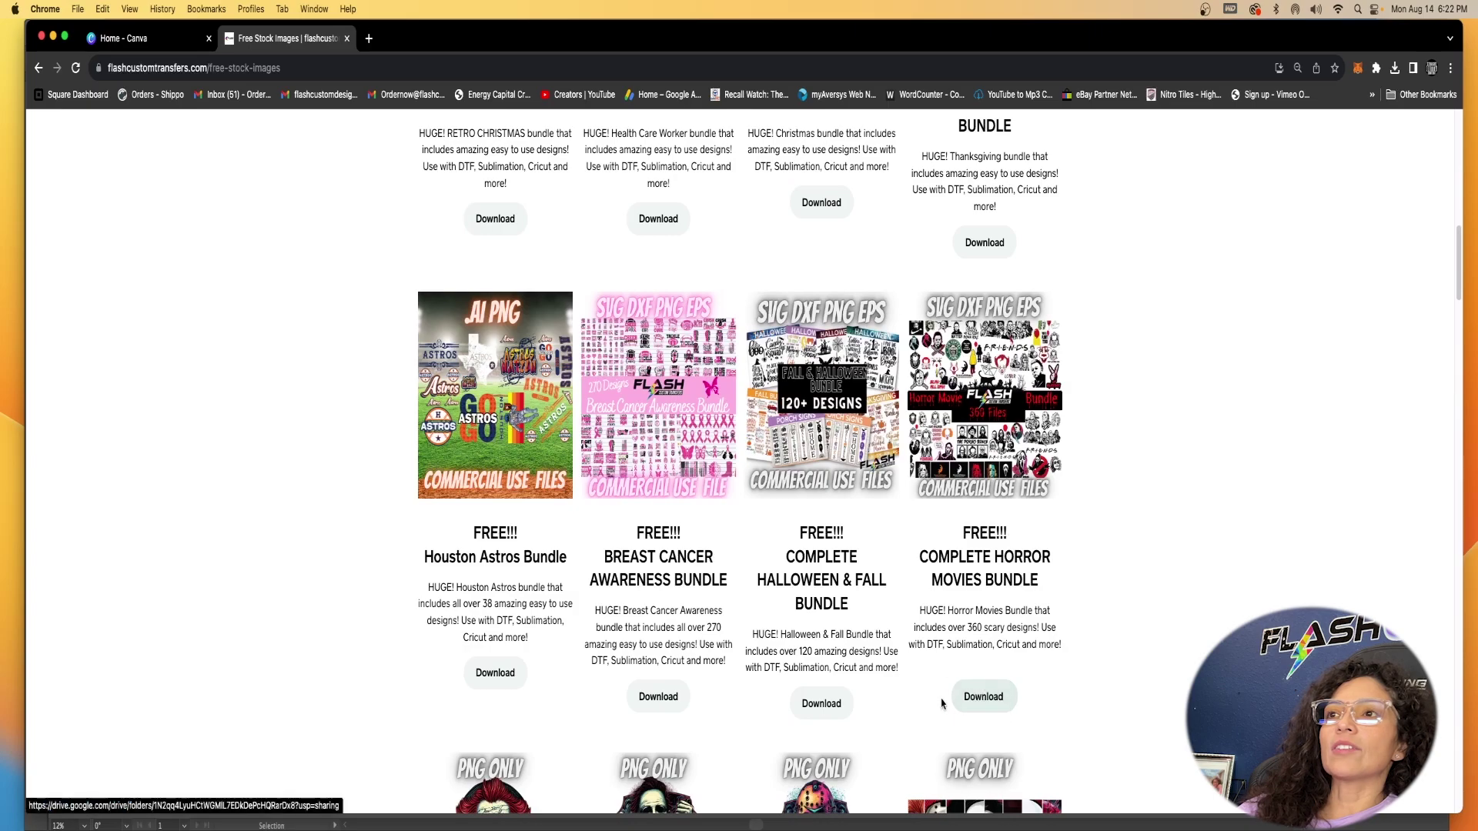
{"action": "left_click", "coordinate": [976, 700]}
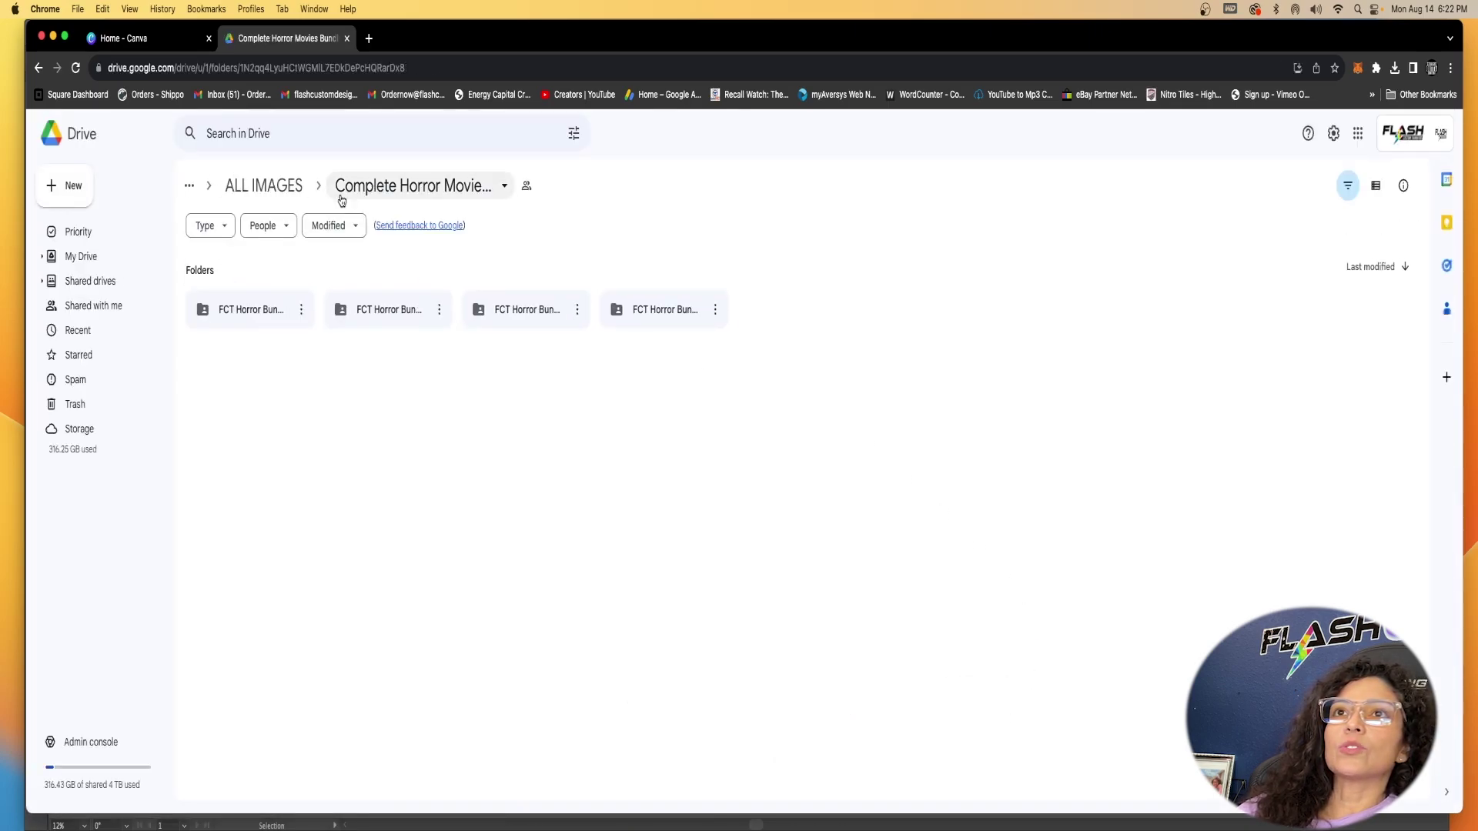
Step: Open the FCT Horror Bundle 2 folder and look through its horror movie designs
{"action": "left_click", "coordinate": [253, 318]}
{"action": "double_click", "coordinate": [254, 318]}
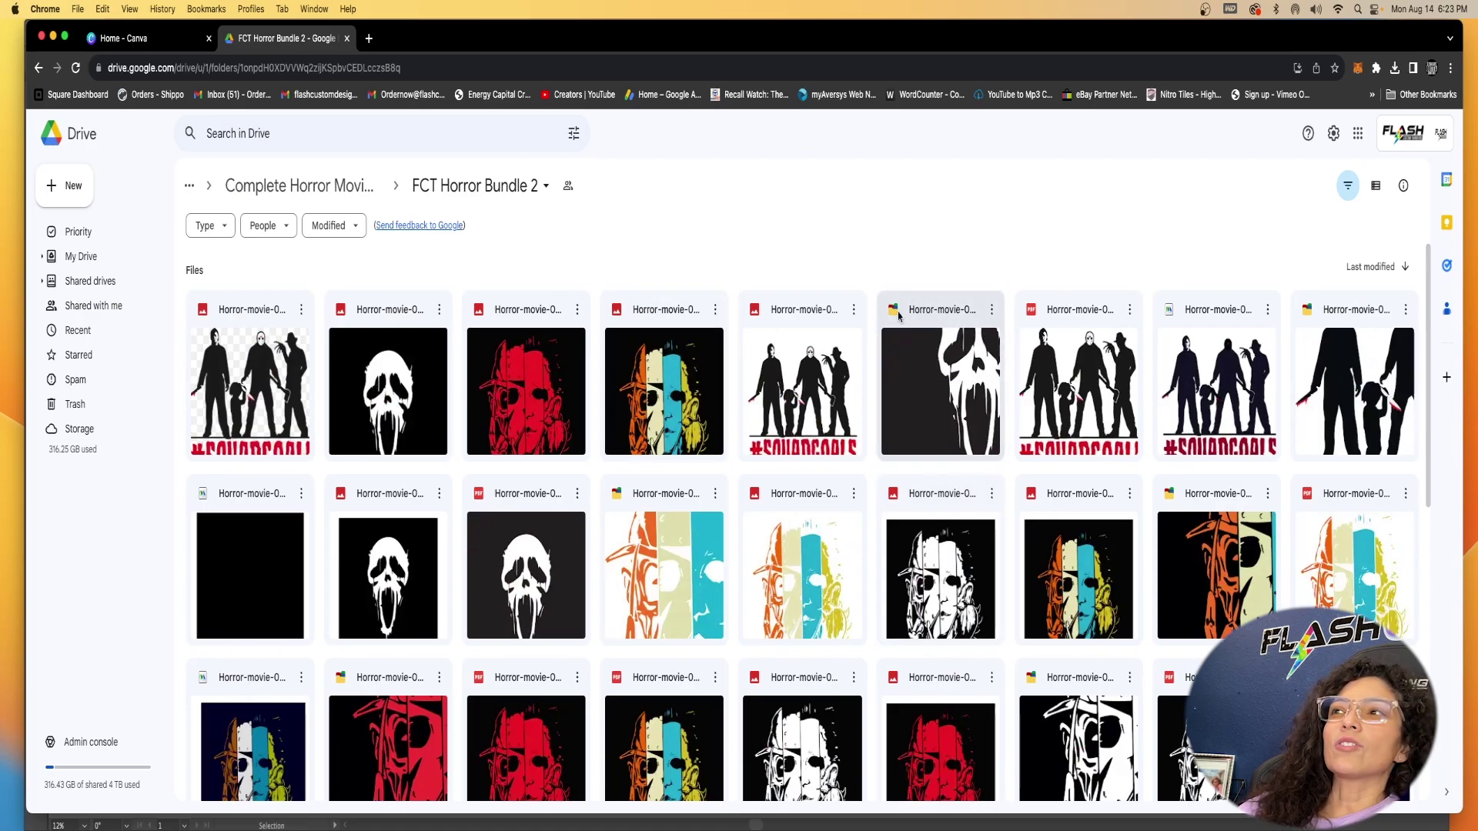
{"action": "scroll", "coordinate": [939, 500], "scroll_direction": "down", "scroll_amount": 5}
{"action": "scroll", "coordinate": [936, 531], "scroll_direction": "down", "scroll_amount": 5}
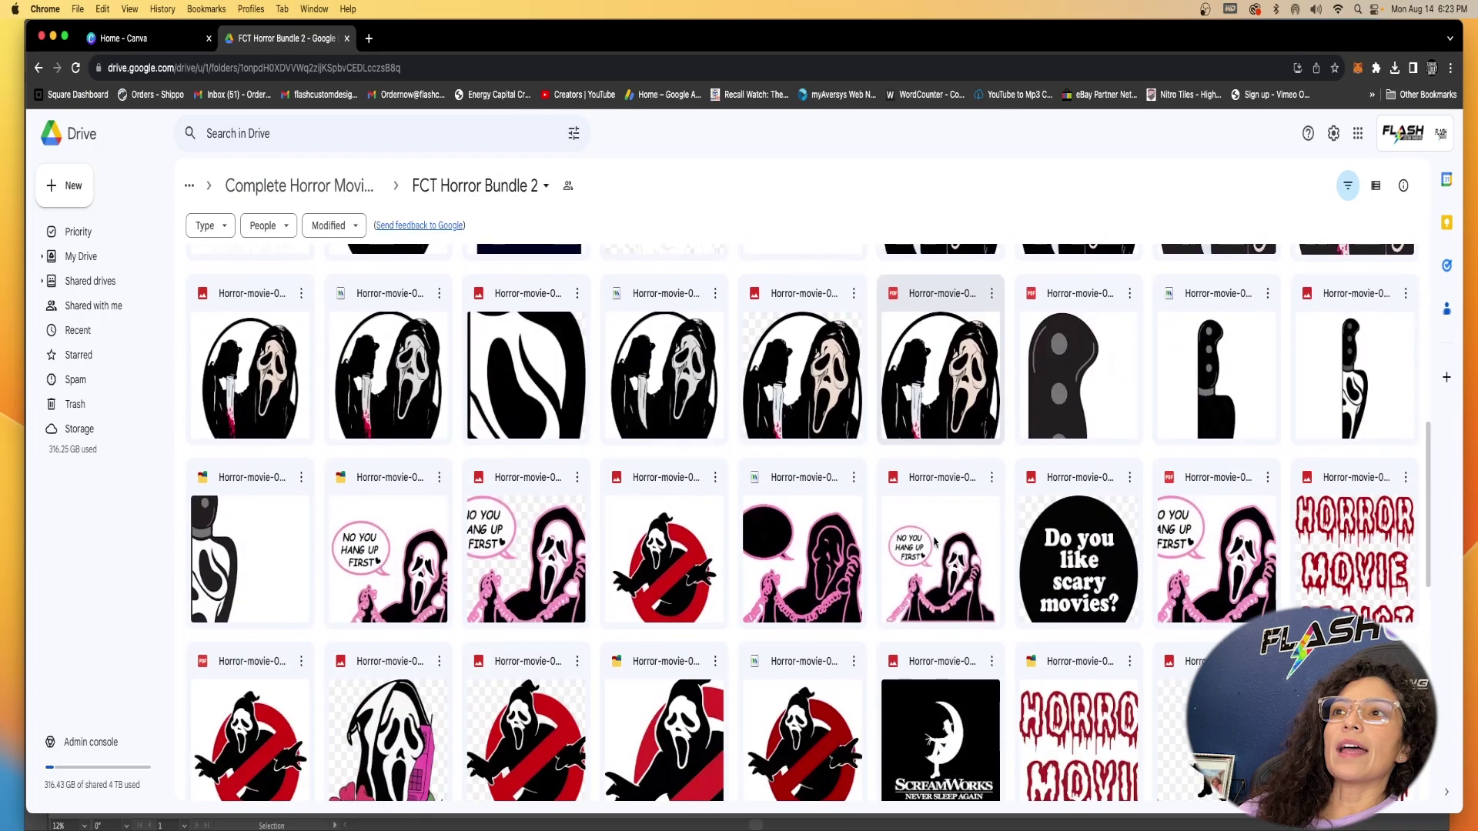
{"action": "scroll", "coordinate": [924, 578], "scroll_direction": "down", "scroll_amount": 3}
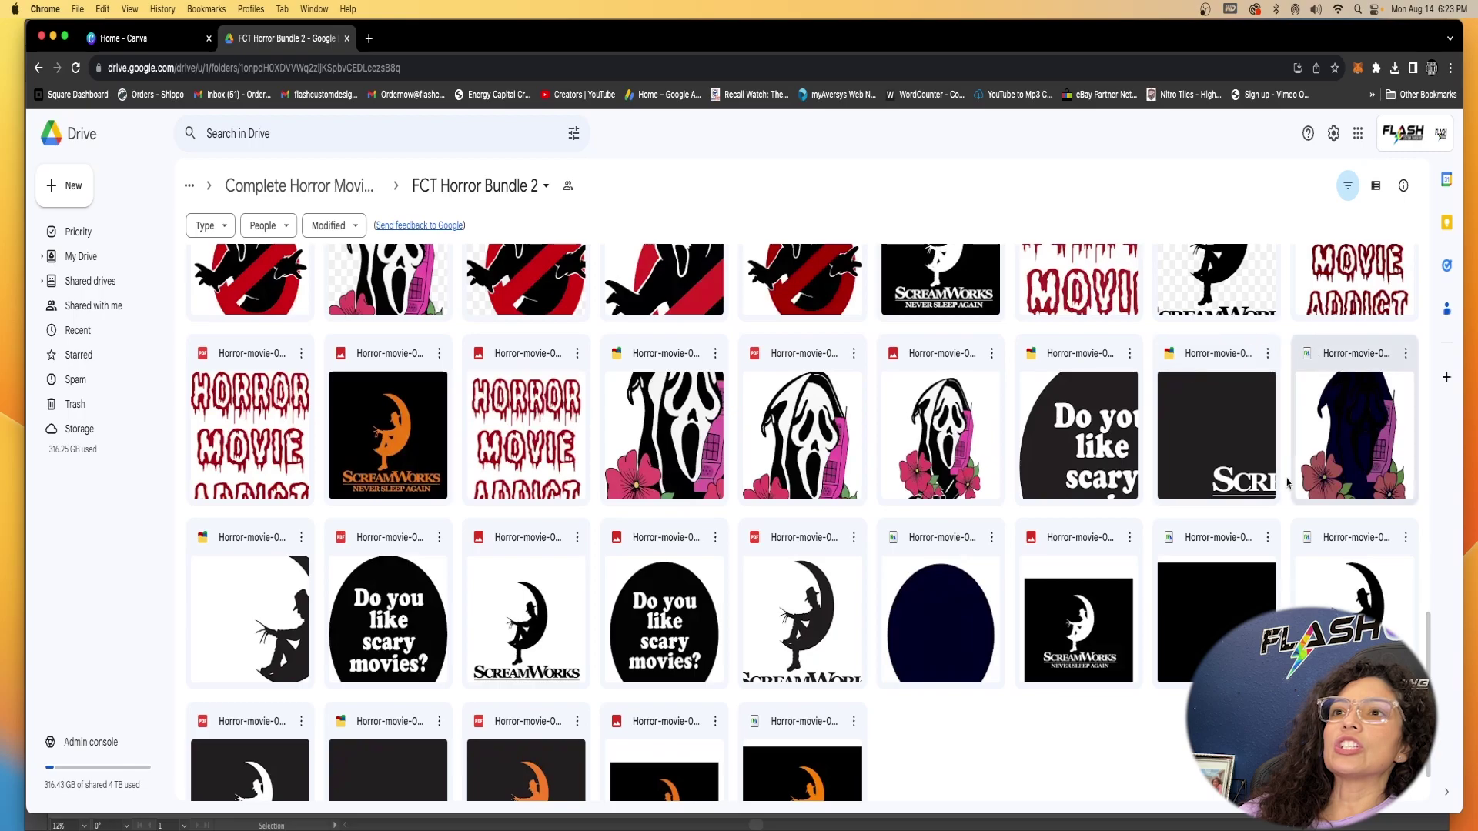
{"action": "scroll", "coordinate": [1112, 608], "scroll_direction": "down", "scroll_amount": 2}
{"action": "scroll", "coordinate": [770, 539], "scroll_direction": "up", "scroll_amount": 10}
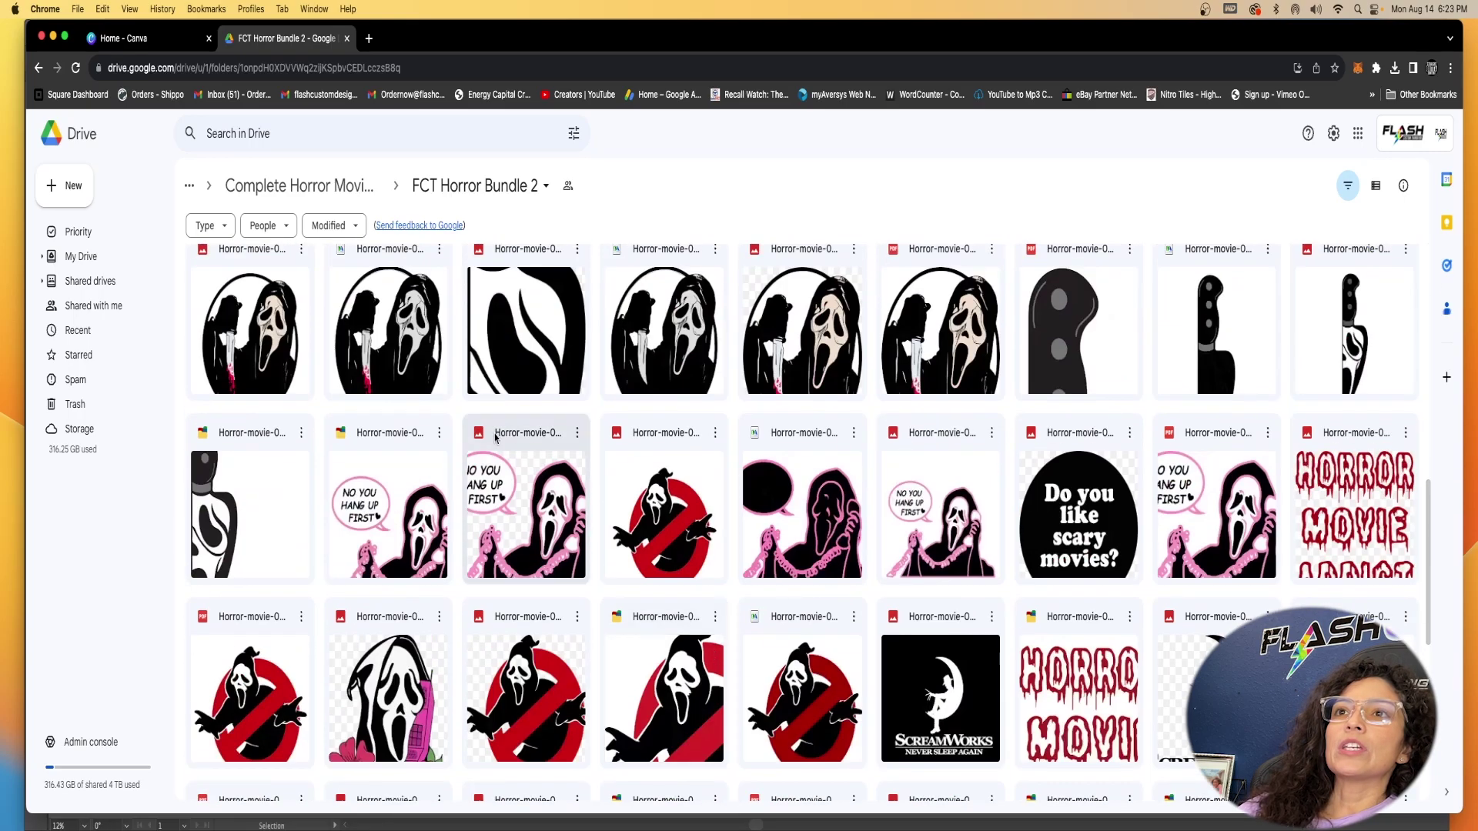
Step: Download the pink "No you hang up first" Ghostface image with the transparent background
{"action": "left_click", "coordinate": [576, 435]}
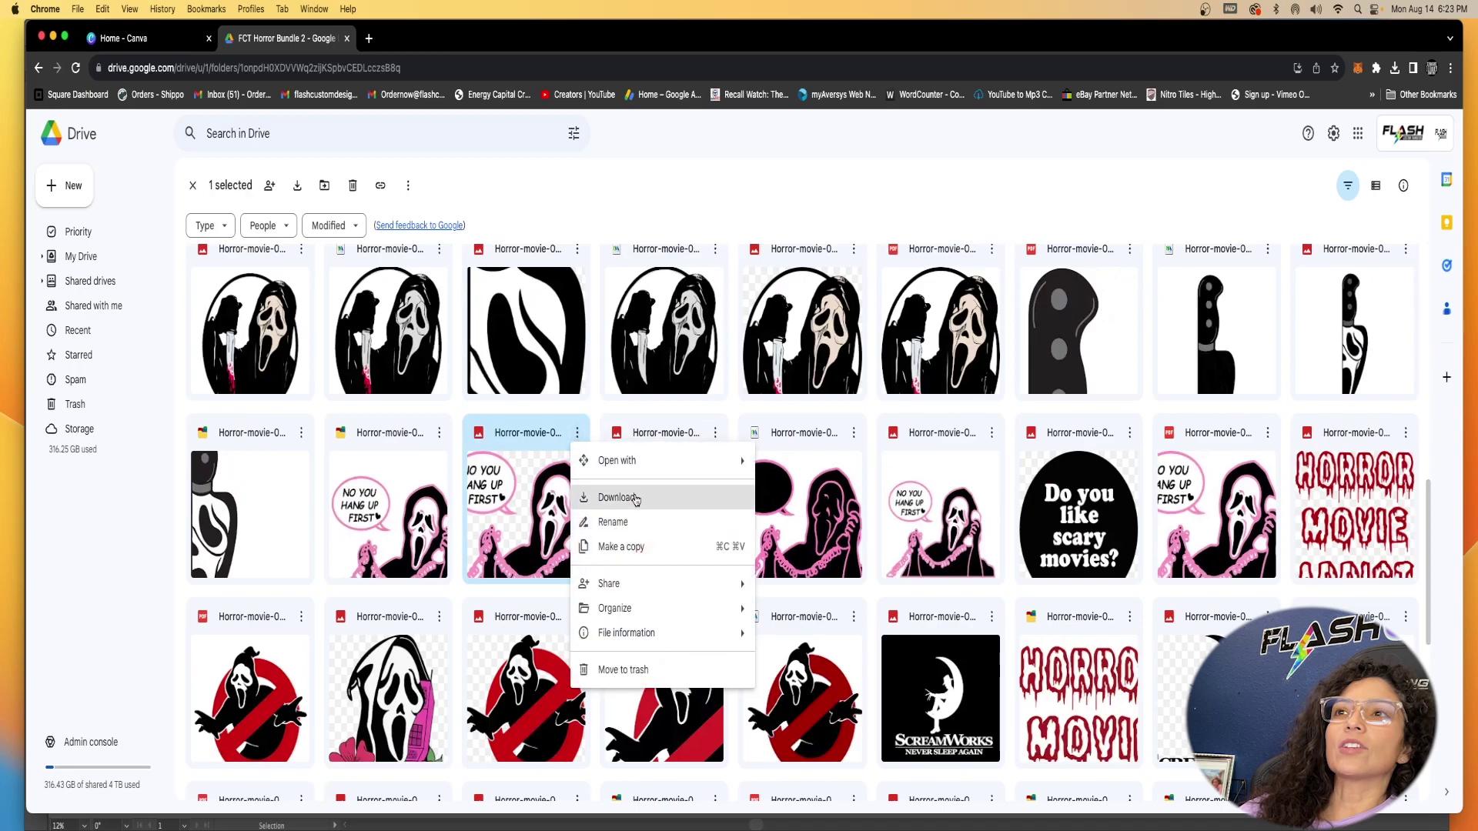
{"action": "left_click", "coordinate": [653, 492]}
{"action": "scroll", "coordinate": [769, 600], "scroll_direction": "up", "scroll_amount": 1}
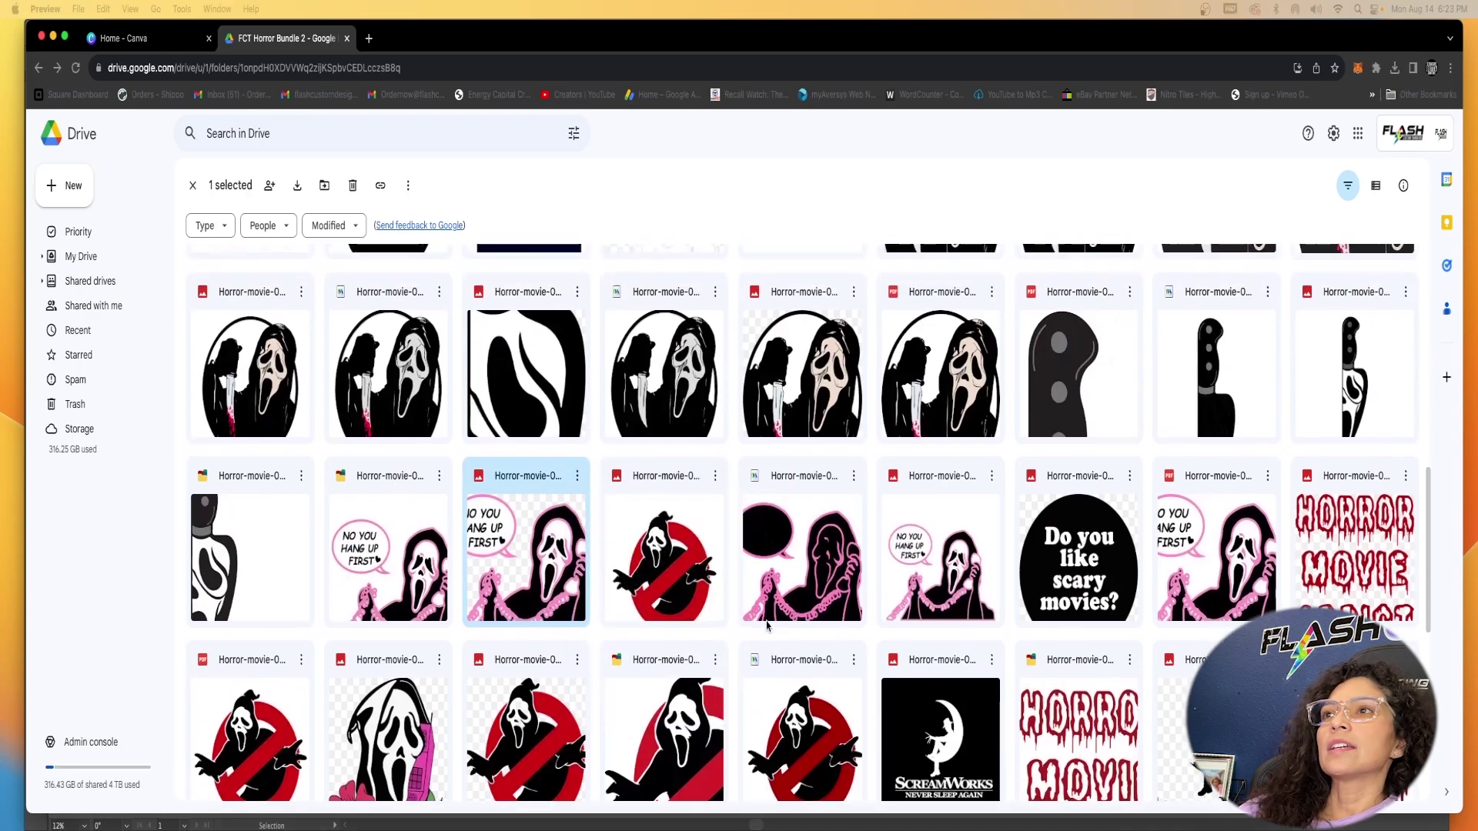
{"action": "scroll", "coordinate": [823, 648], "scroll_direction": "up", "scroll_amount": 5}
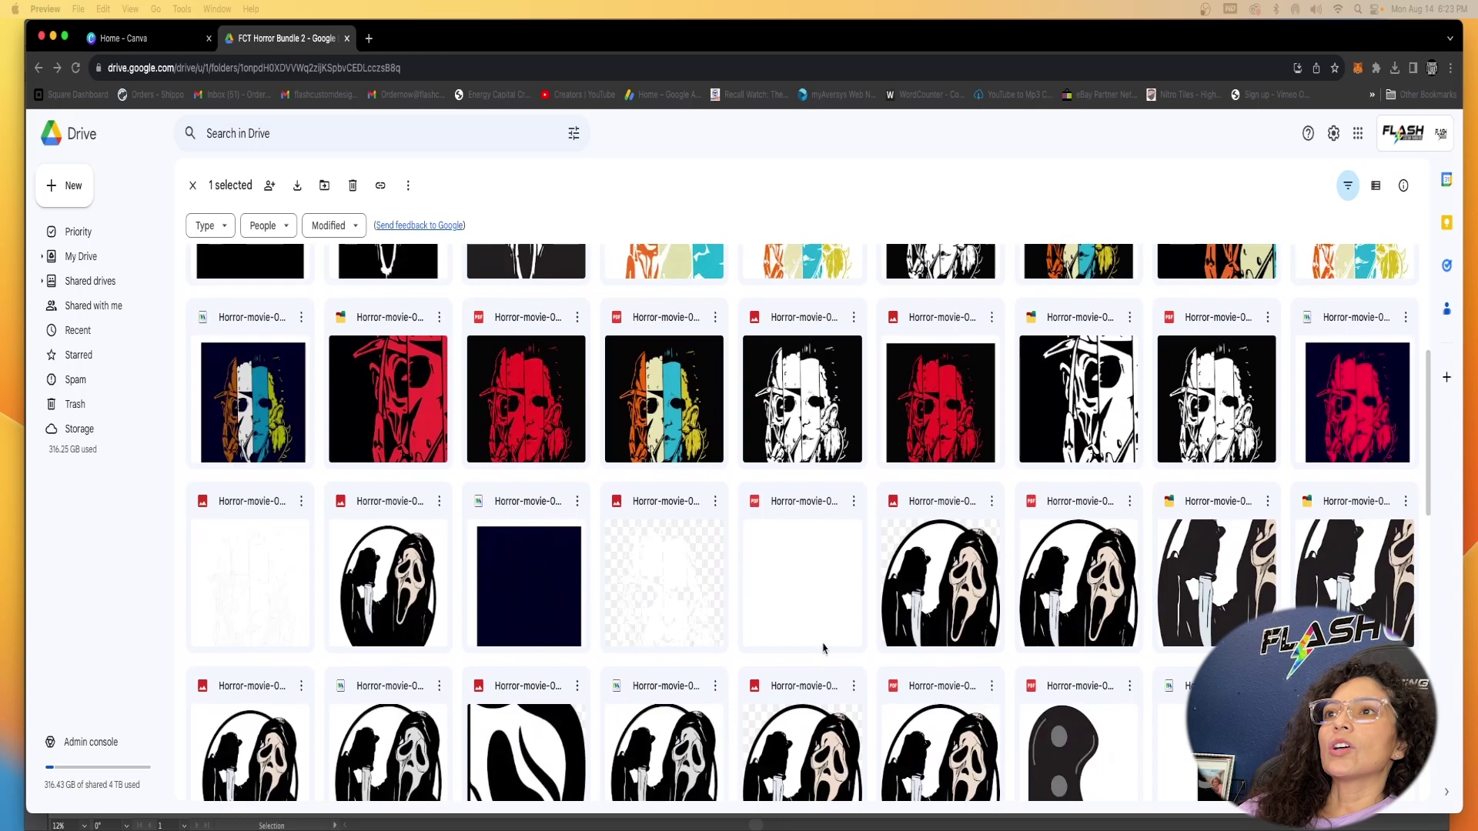
{"action": "scroll", "coordinate": [1060, 641], "scroll_direction": "up", "scroll_amount": 5}
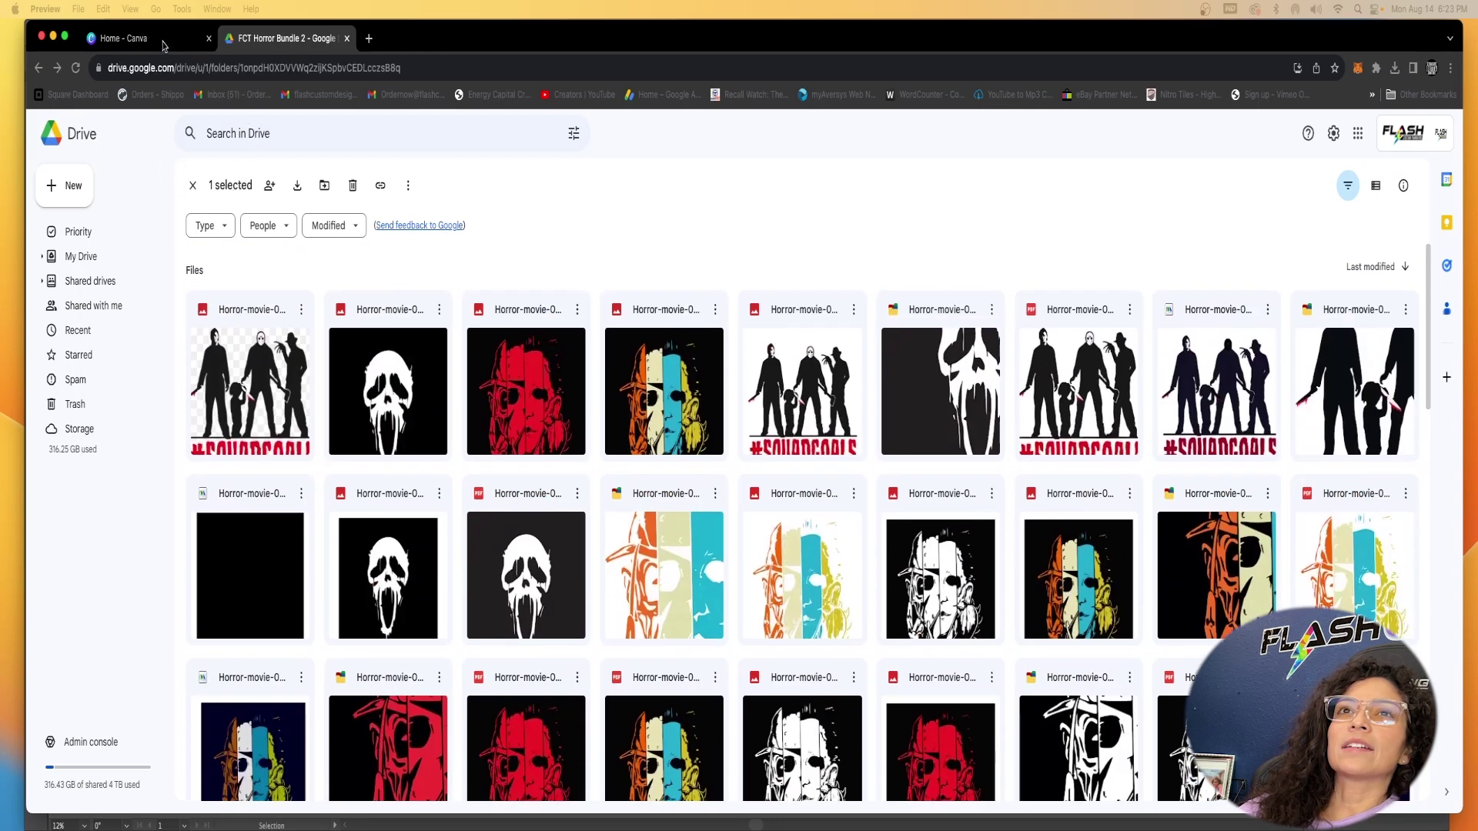
Step: Go back to the bundle's folders, open FCT Horror Bundle 4 and download the Michael Myers image with the red circle
{"action": "left_click", "coordinate": [40, 69]}
{"action": "double_click", "coordinate": [408, 308]}
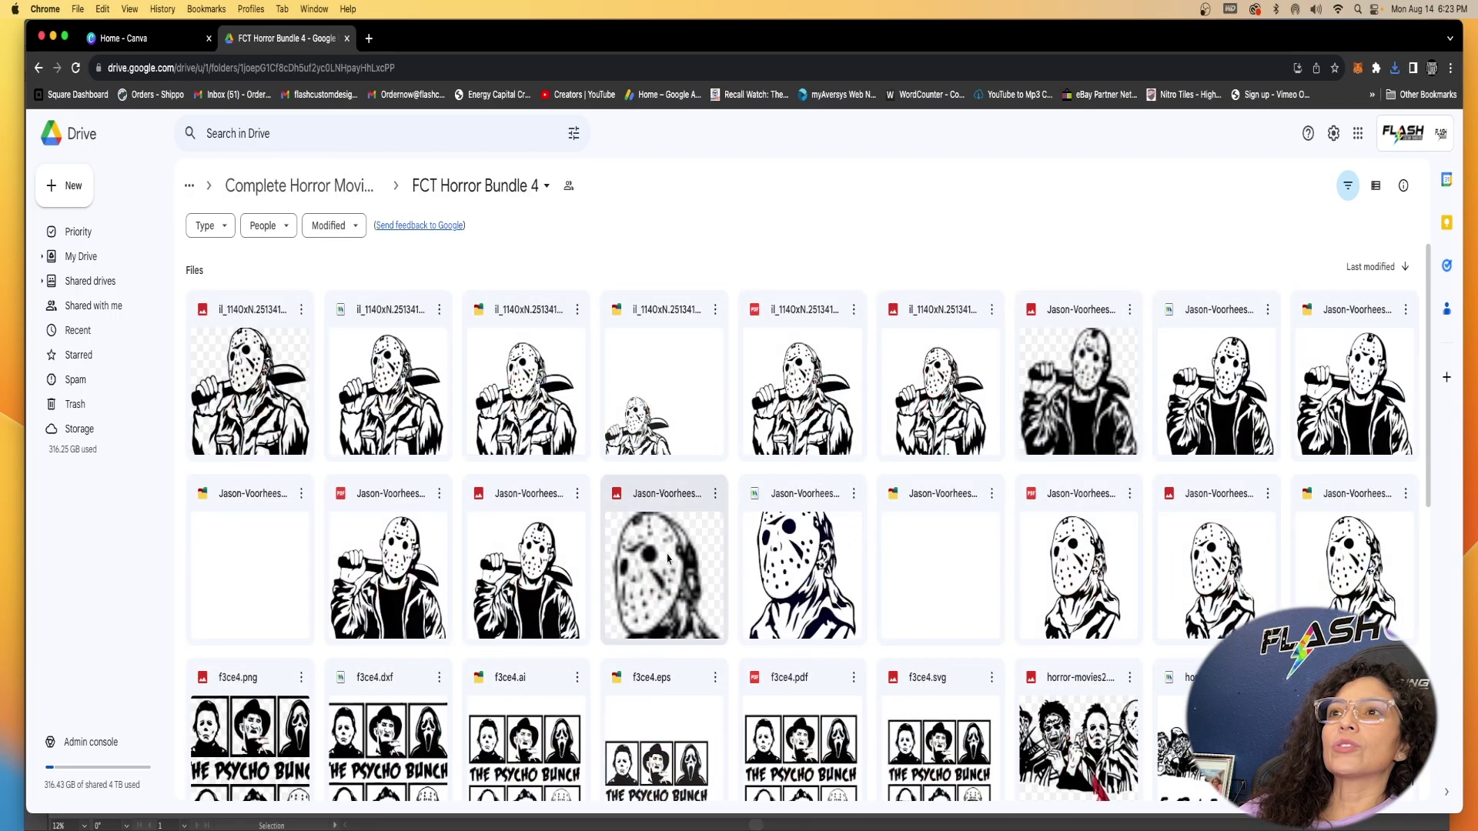
{"action": "scroll", "coordinate": [687, 579], "scroll_direction": "down", "scroll_amount": 10}
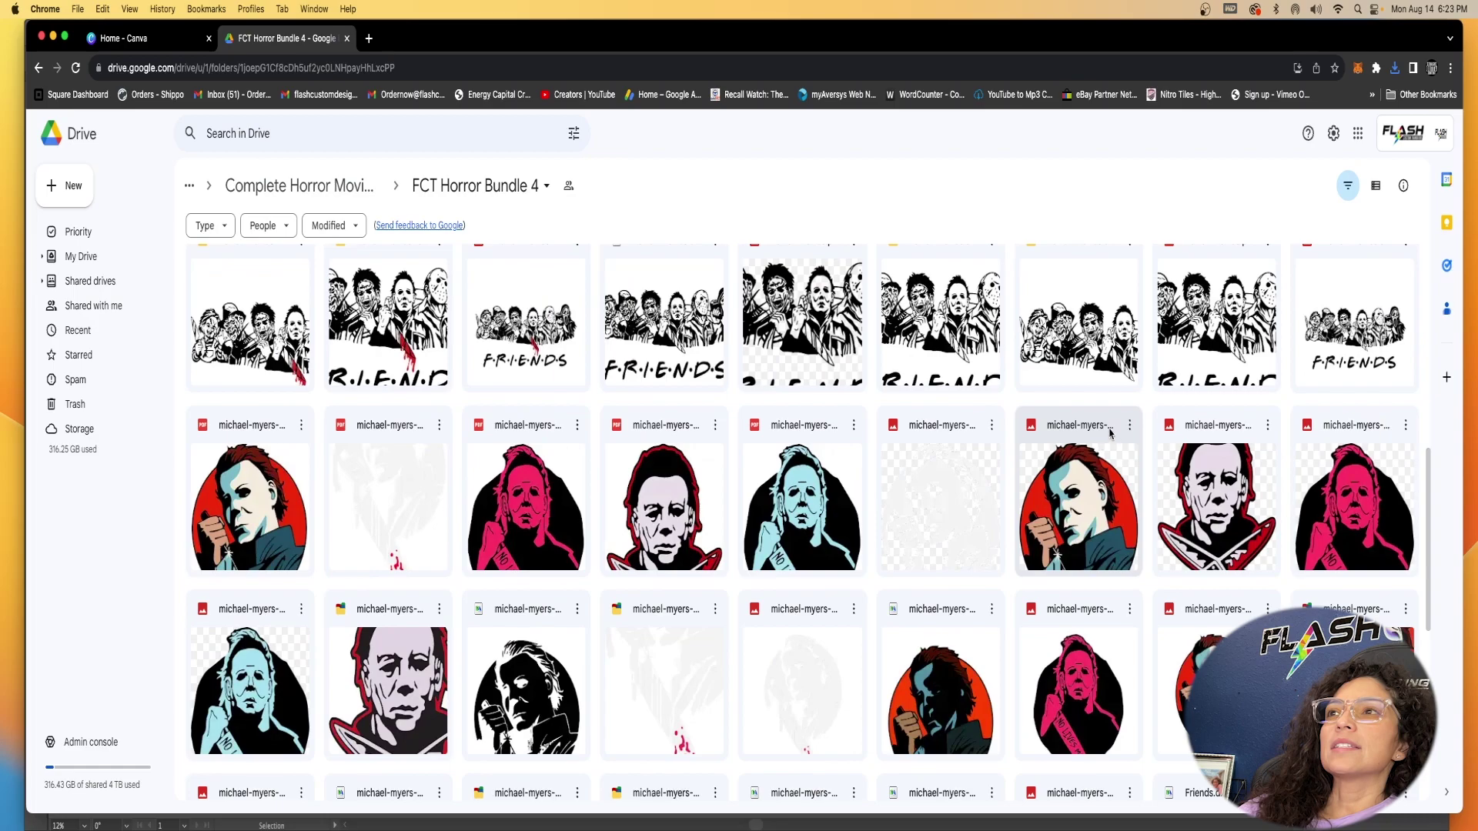
{"action": "left_click", "coordinate": [1128, 426]}
{"action": "left_click", "coordinate": [1157, 490]}
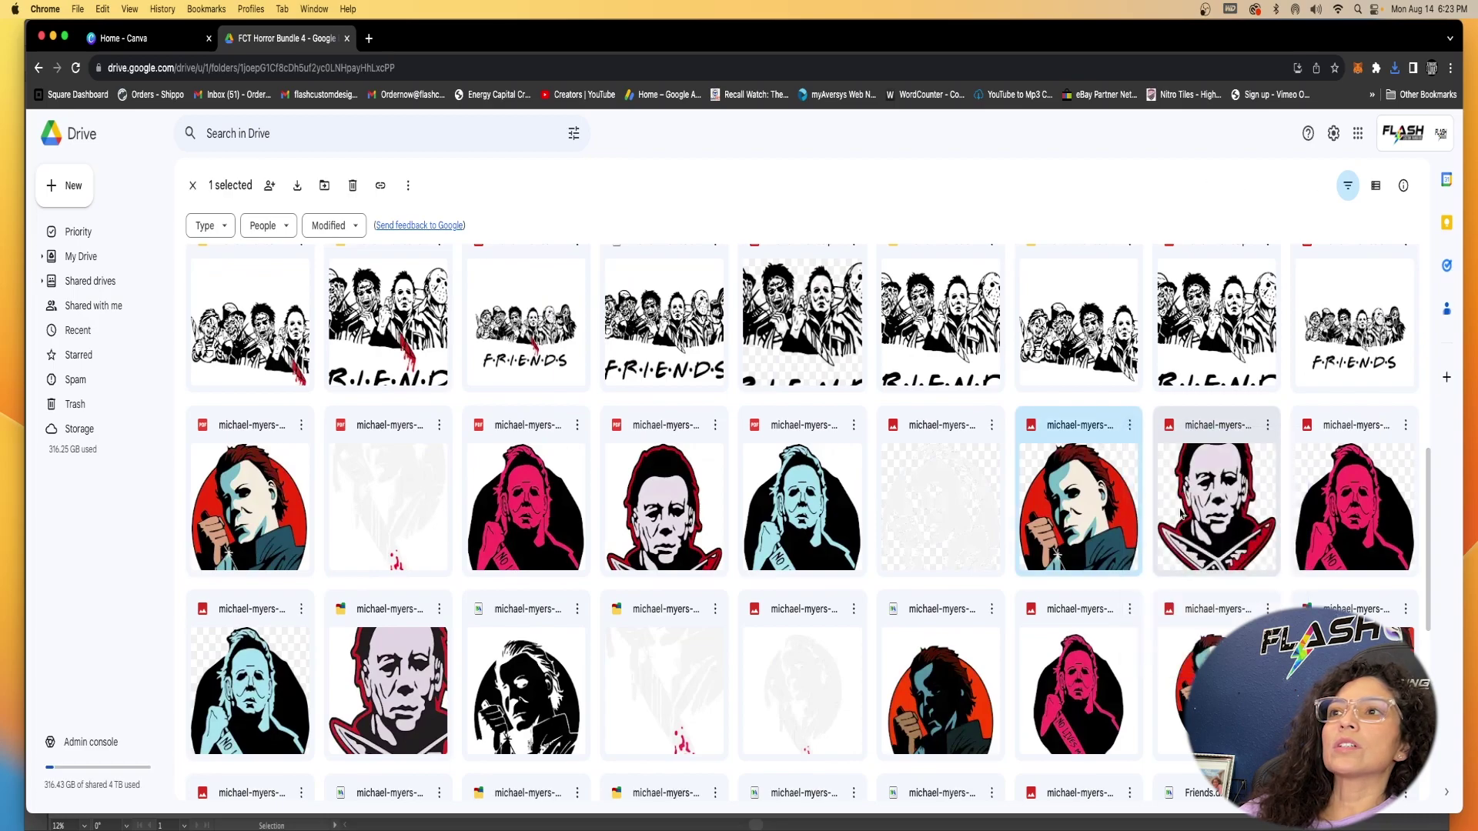
{"action": "scroll", "coordinate": [932, 640], "scroll_direction": "down", "scroll_amount": 7}
{"action": "scroll", "coordinate": [909, 623], "scroll_direction": "up", "scroll_amount": 5}
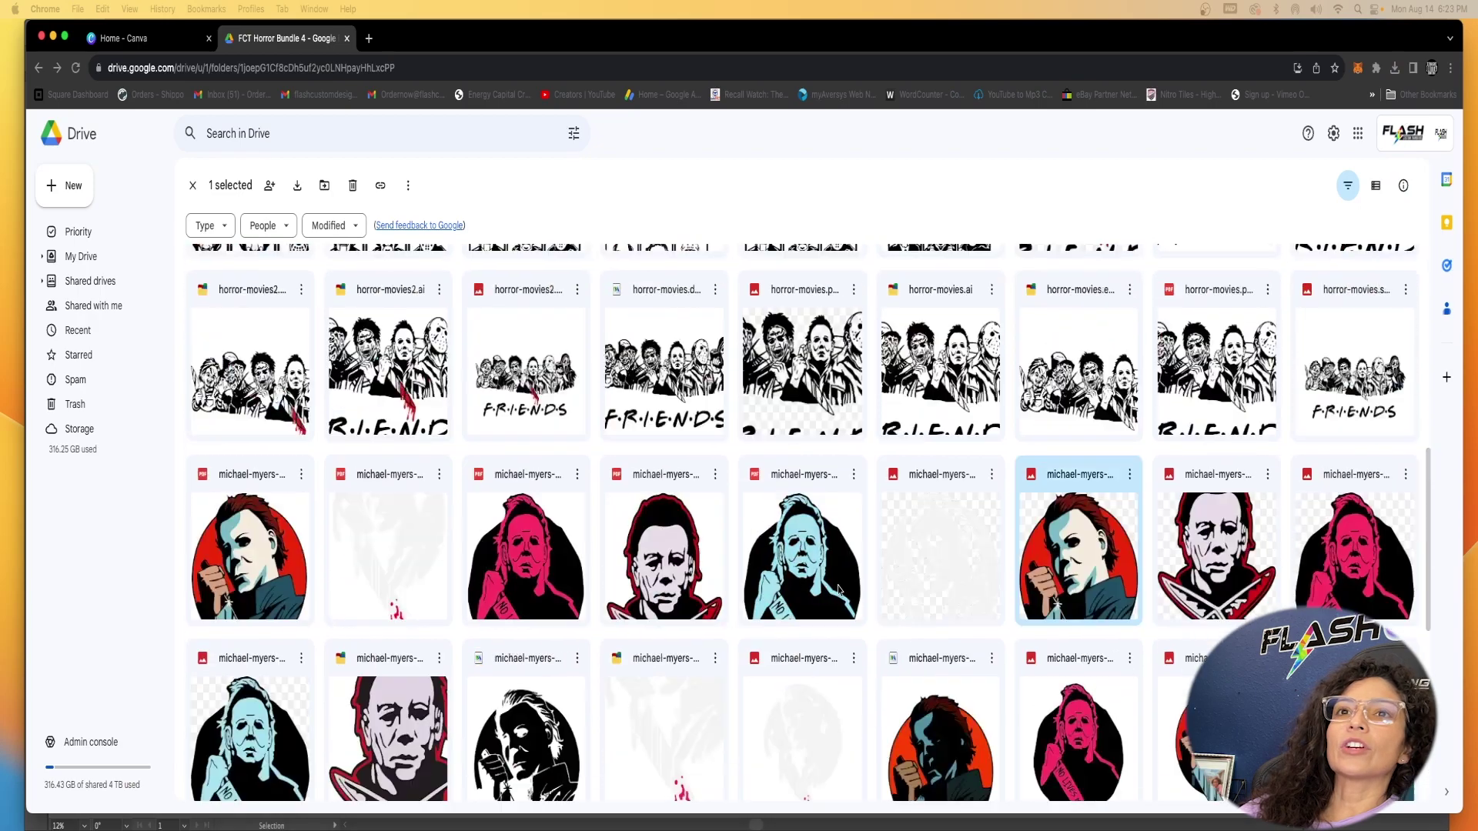
Step: Return to the bundle's folders, open FCT Horror Bundle 1 and download the green-haired Beetlejuice design 1.png
{"action": "left_click", "coordinate": [39, 70]}
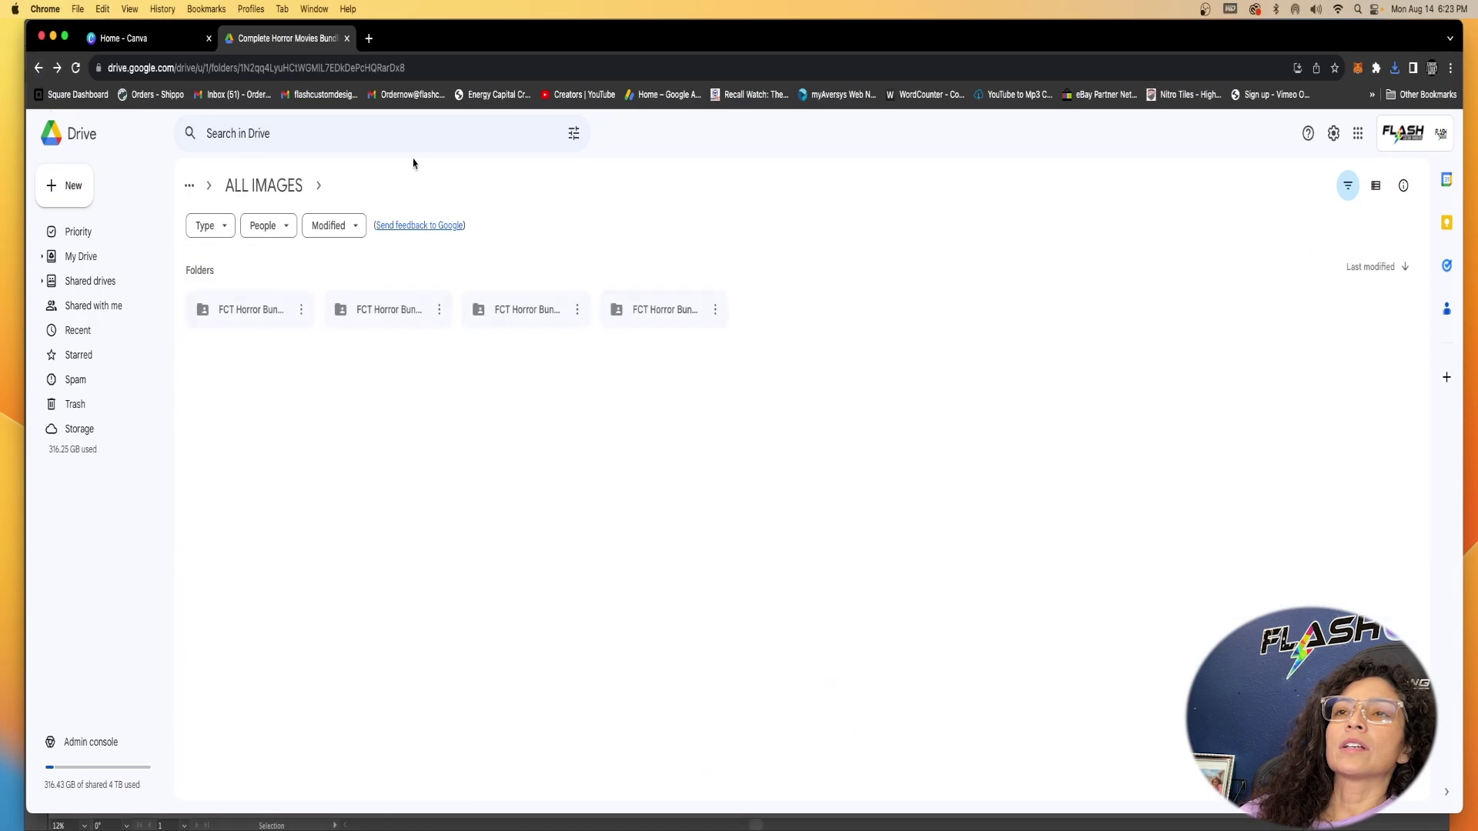
{"action": "double_click", "coordinate": [527, 307]}
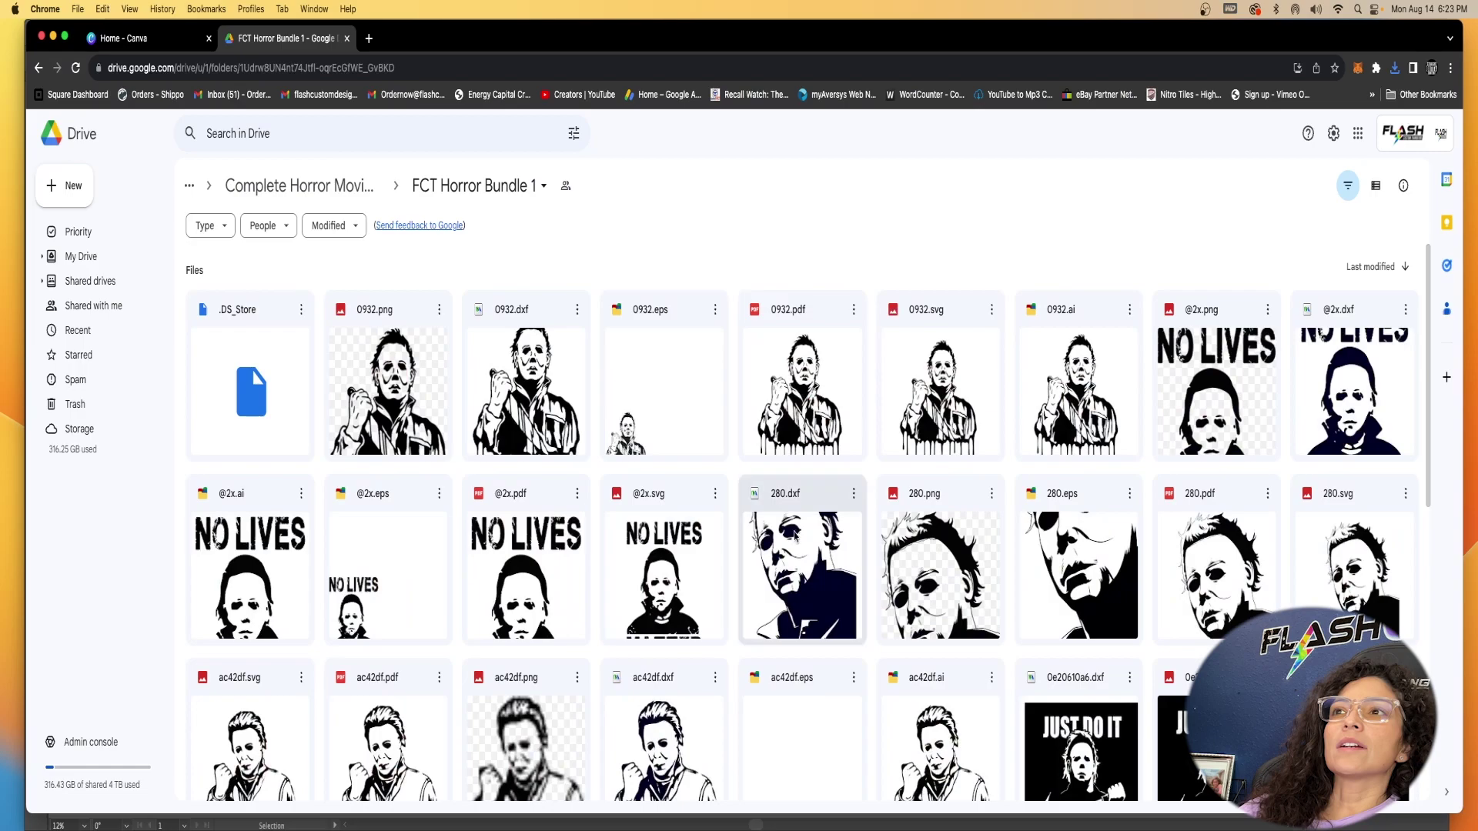
{"action": "scroll", "coordinate": [759, 568], "scroll_direction": "down", "scroll_amount": 20}
{"action": "scroll", "coordinate": [780, 616], "scroll_direction": "up", "scroll_amount": 6}
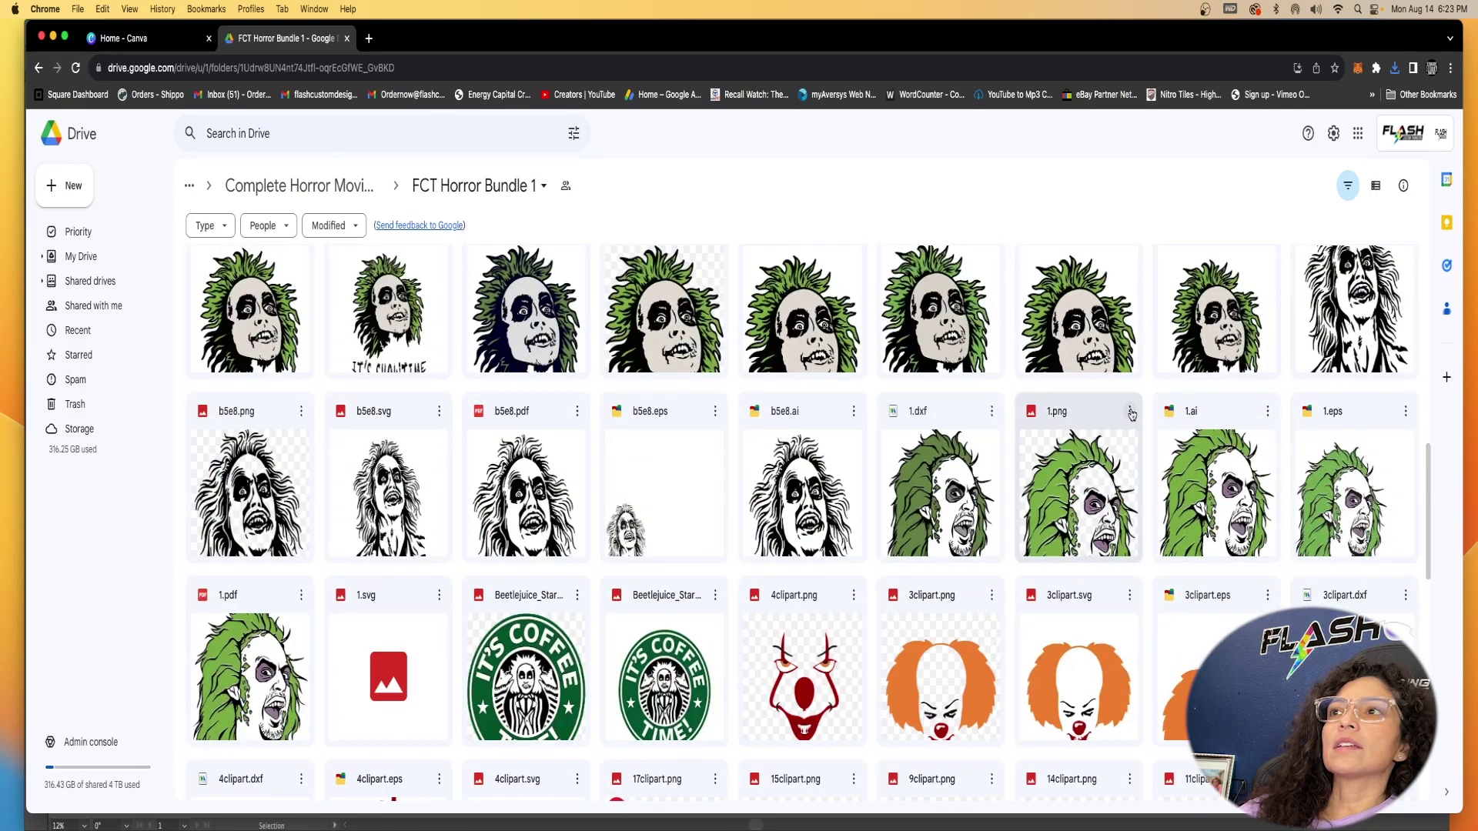
{"action": "left_click", "coordinate": [1129, 411]}
{"action": "left_click", "coordinate": [1164, 478]}
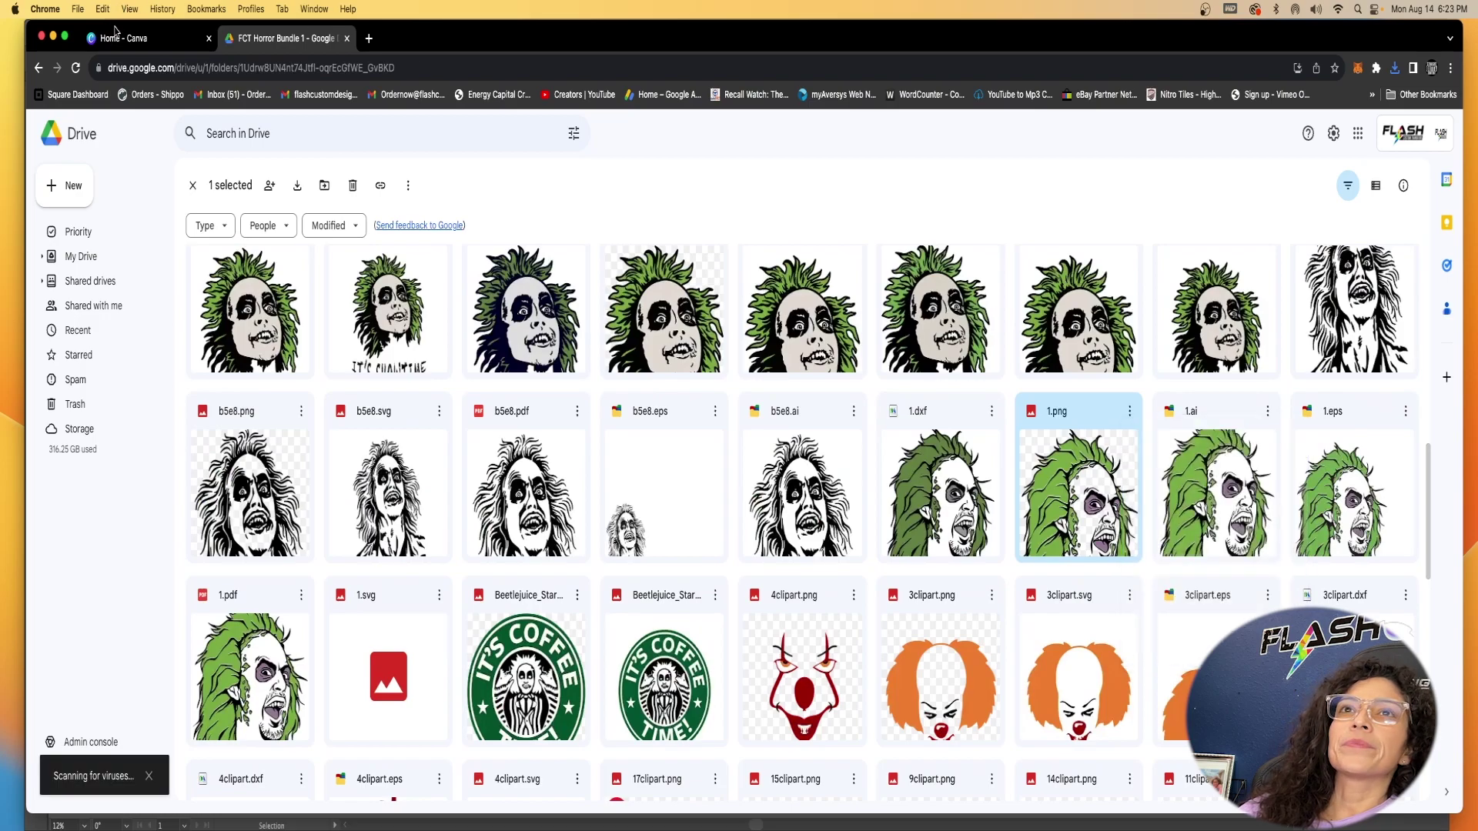
Step: Return to the Free Stock Images page and open the Valentines Day bundle's download folder
{"action": "left_click", "coordinate": [37, 68]}
{"action": "left_click", "coordinate": [37, 68]}
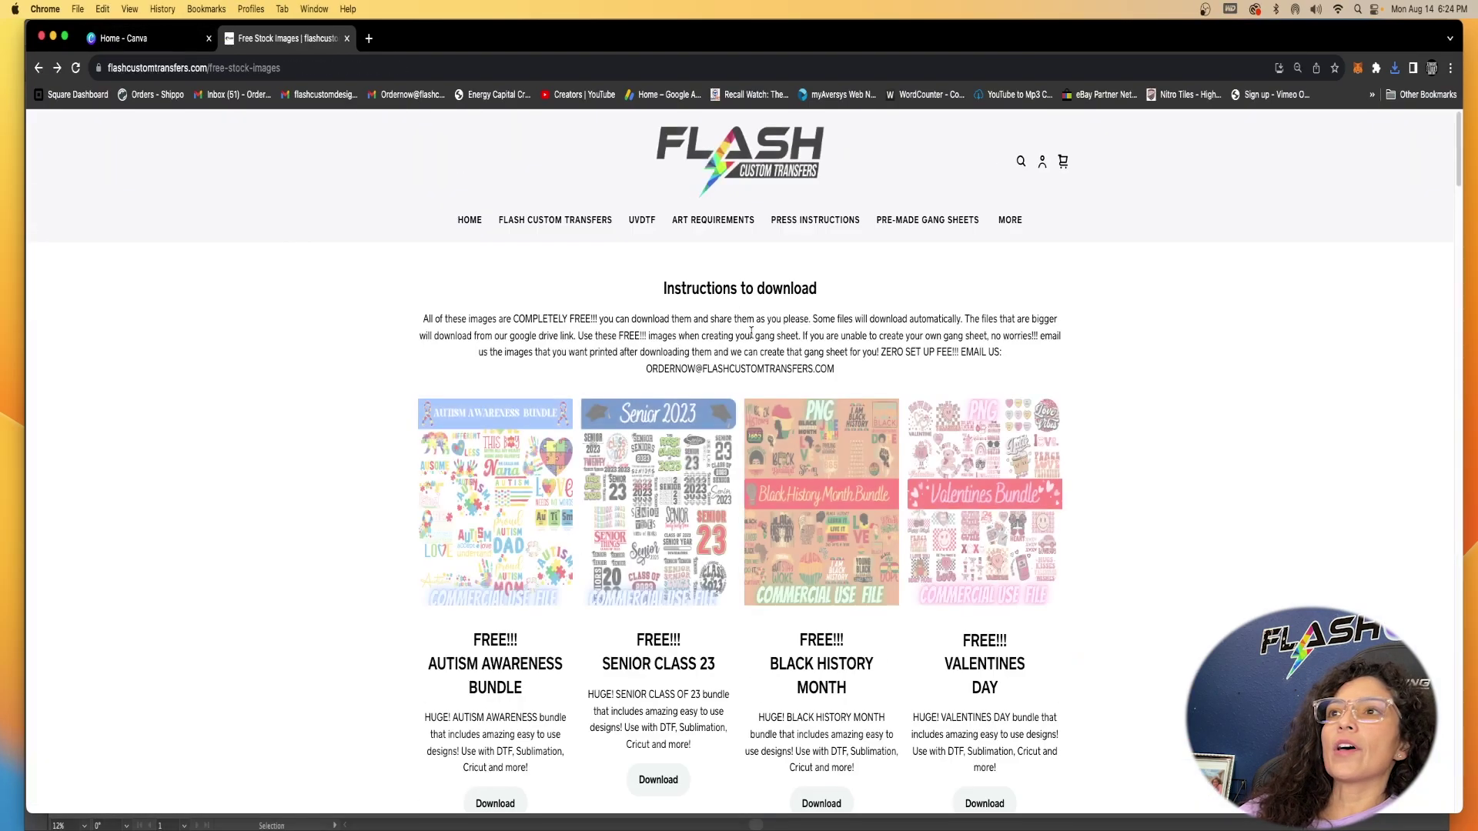
{"action": "scroll", "coordinate": [944, 477], "scroll_direction": "down", "scroll_amount": 3}
{"action": "left_click", "coordinate": [984, 361]}
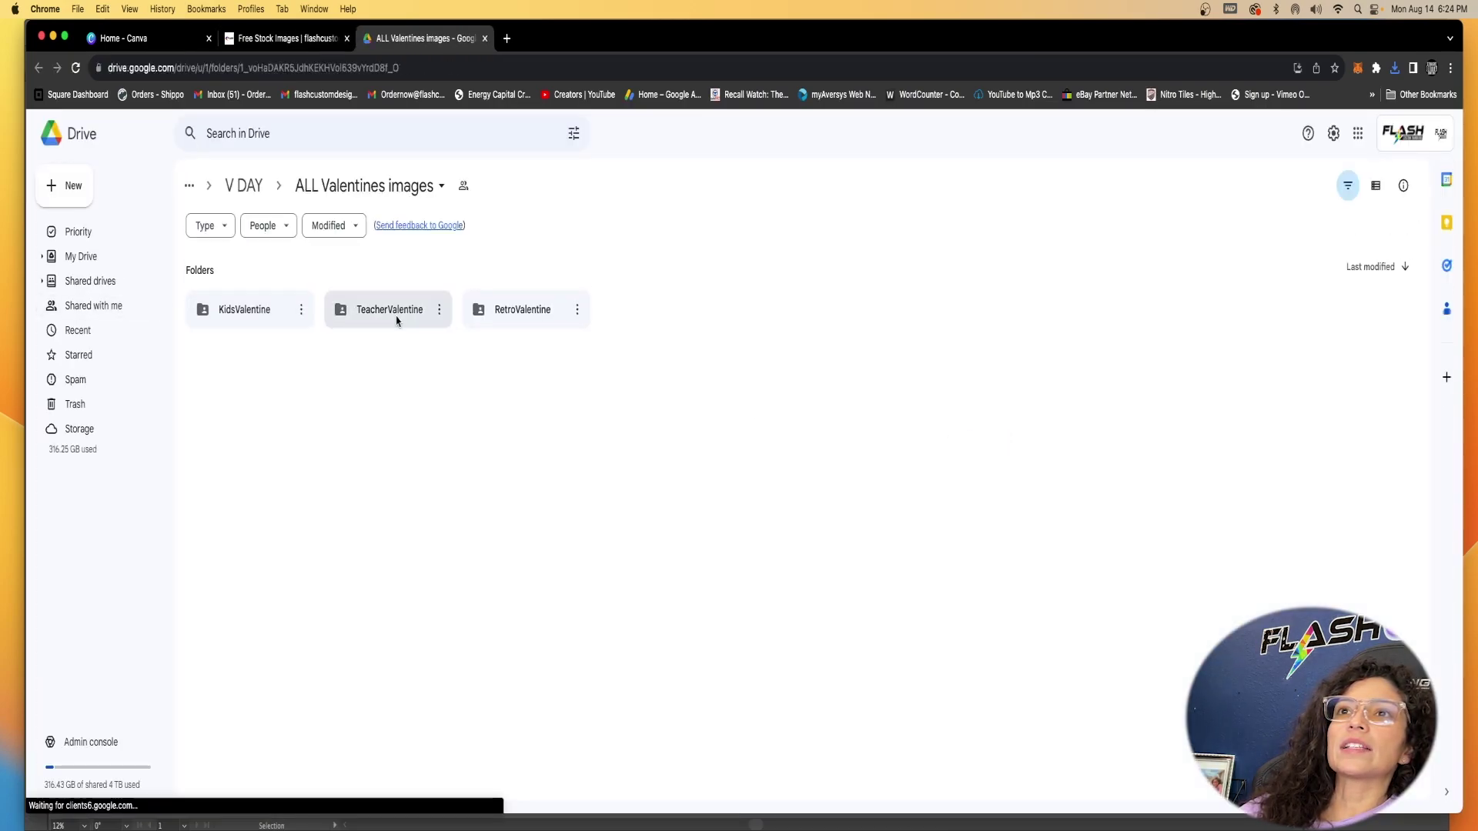
Step: Open the TeacherValentine folder and download Teacher.png
{"action": "left_click", "coordinate": [379, 314]}
{"action": "double_click", "coordinate": [379, 312]}
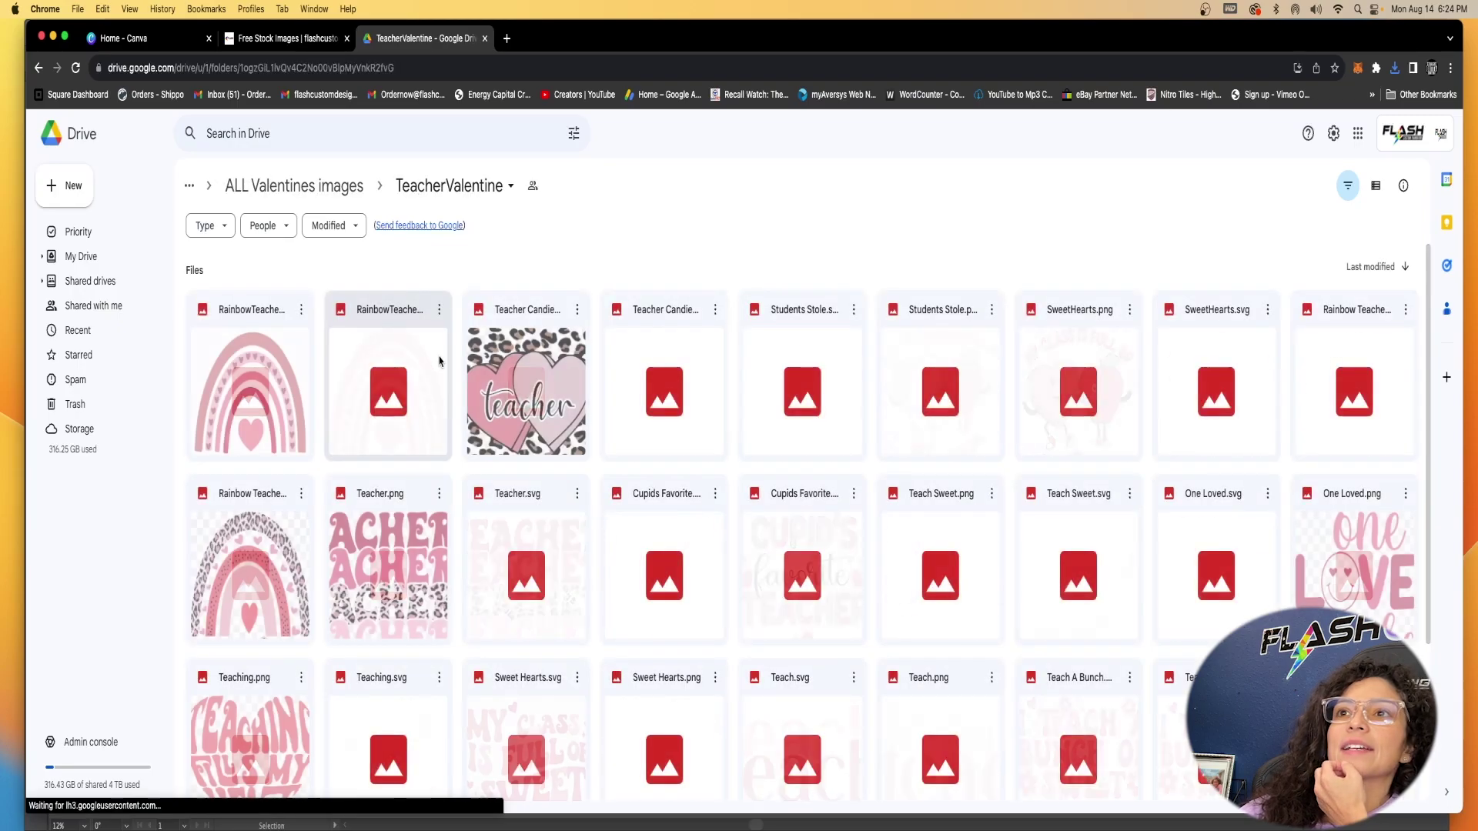
{"action": "scroll", "coordinate": [662, 462], "scroll_direction": "down", "scroll_amount": 2}
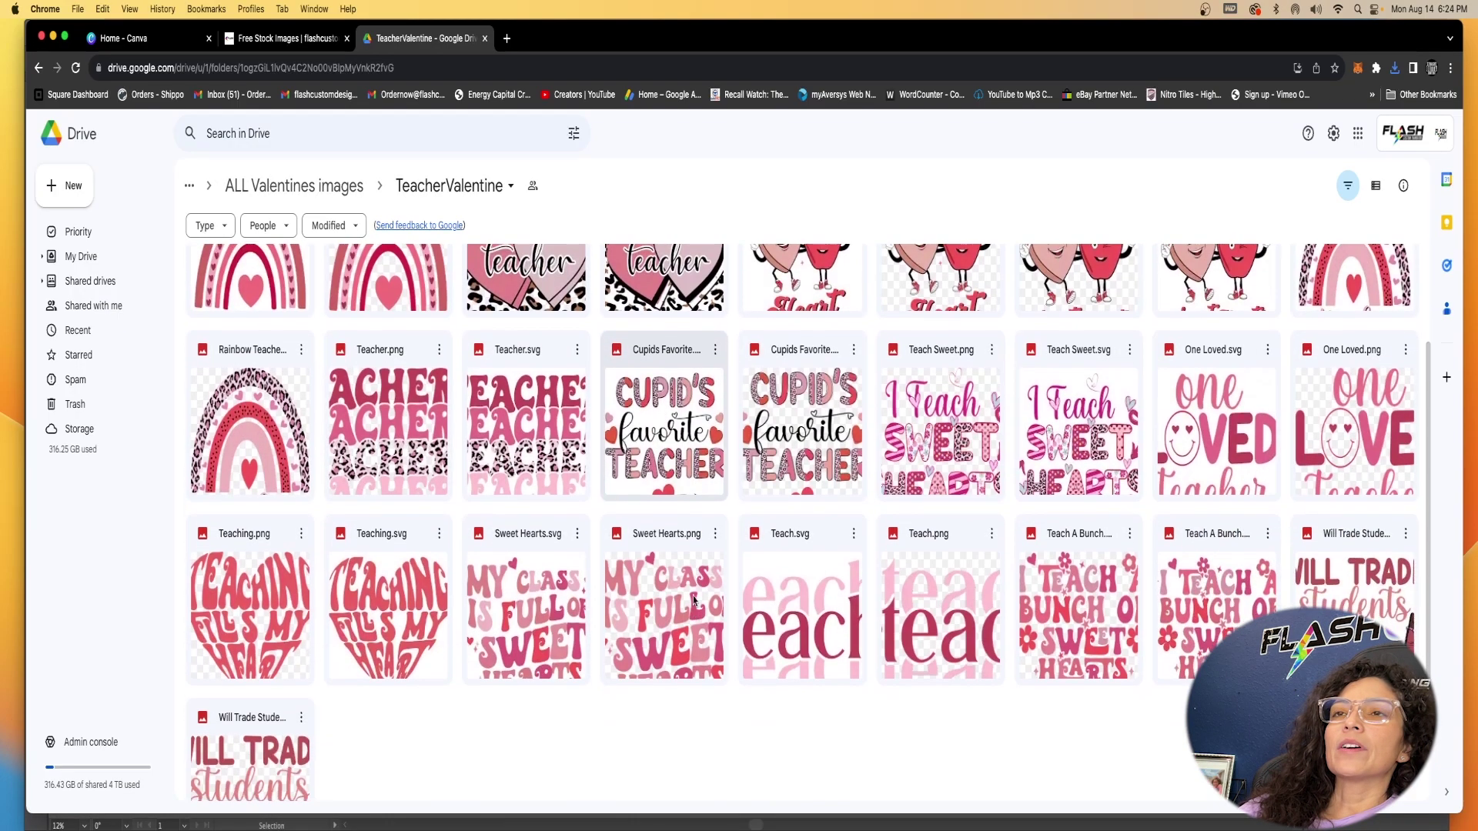
{"action": "left_click", "coordinate": [439, 352]}
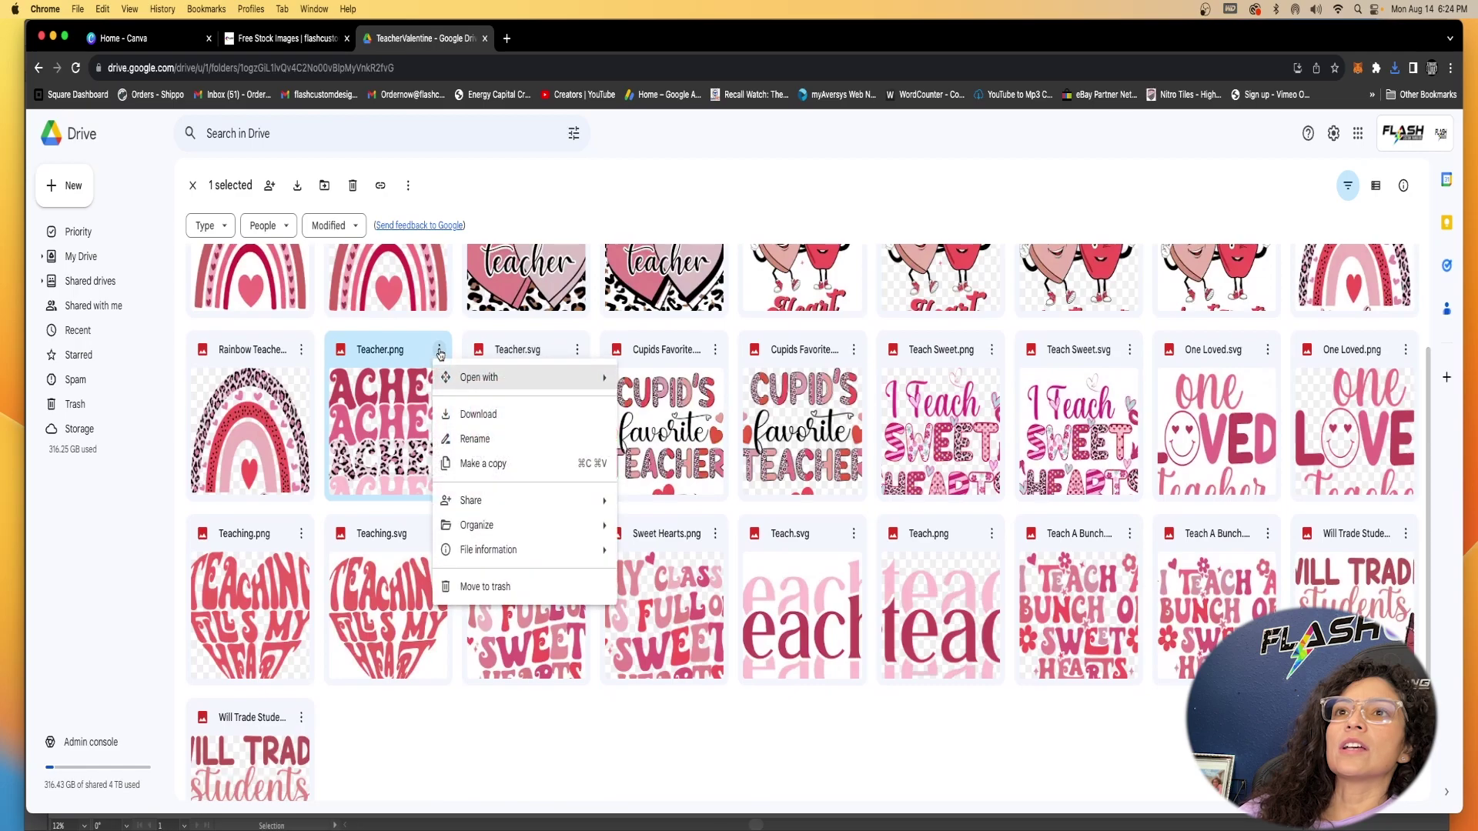
{"action": "left_click", "coordinate": [490, 418]}
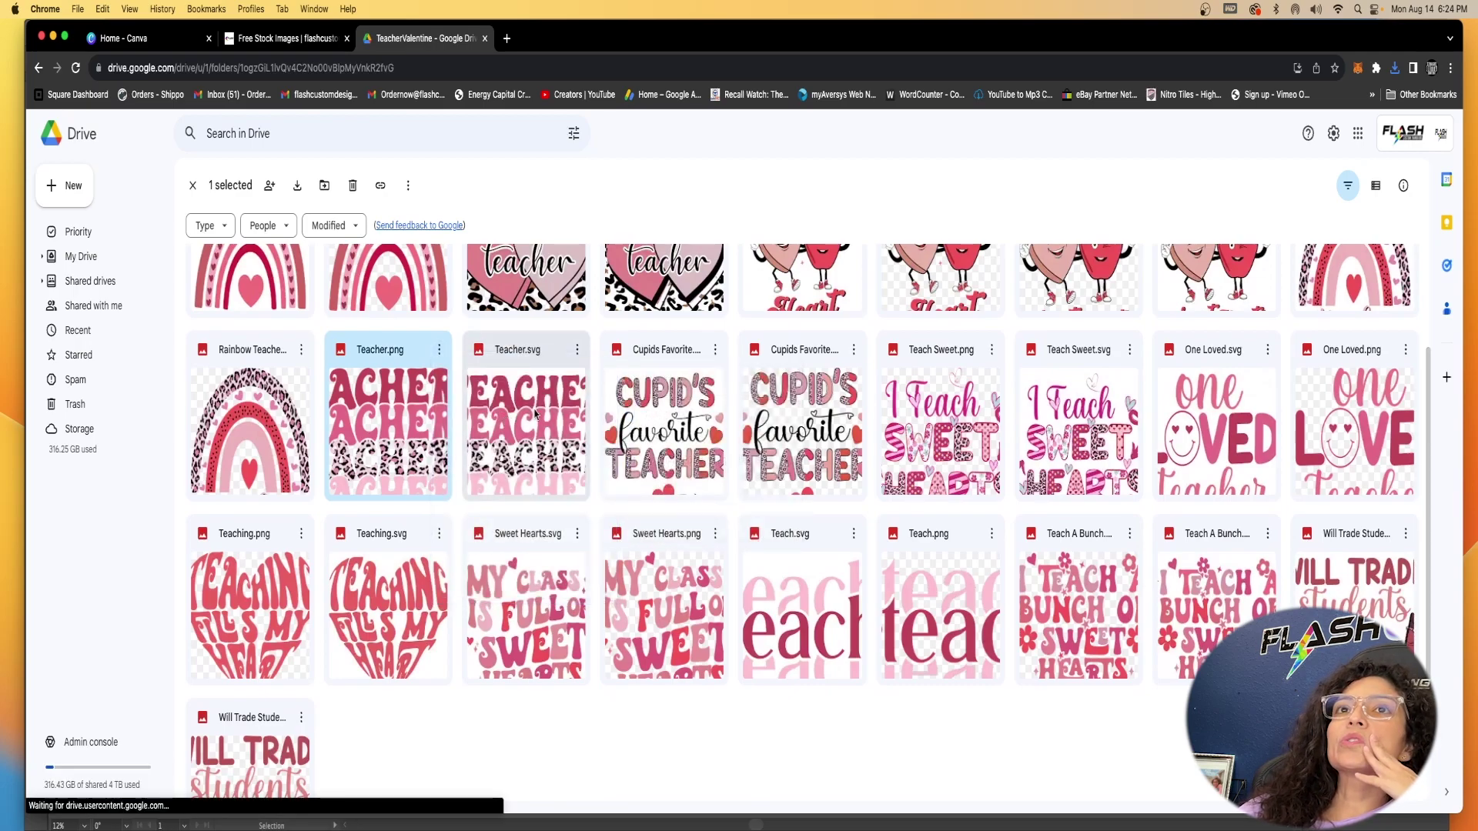
Step: Go back to the Valentines folders, open RetroValentine and download Smiley.png and Love Latte.png
{"action": "left_click", "coordinate": [39, 69]}
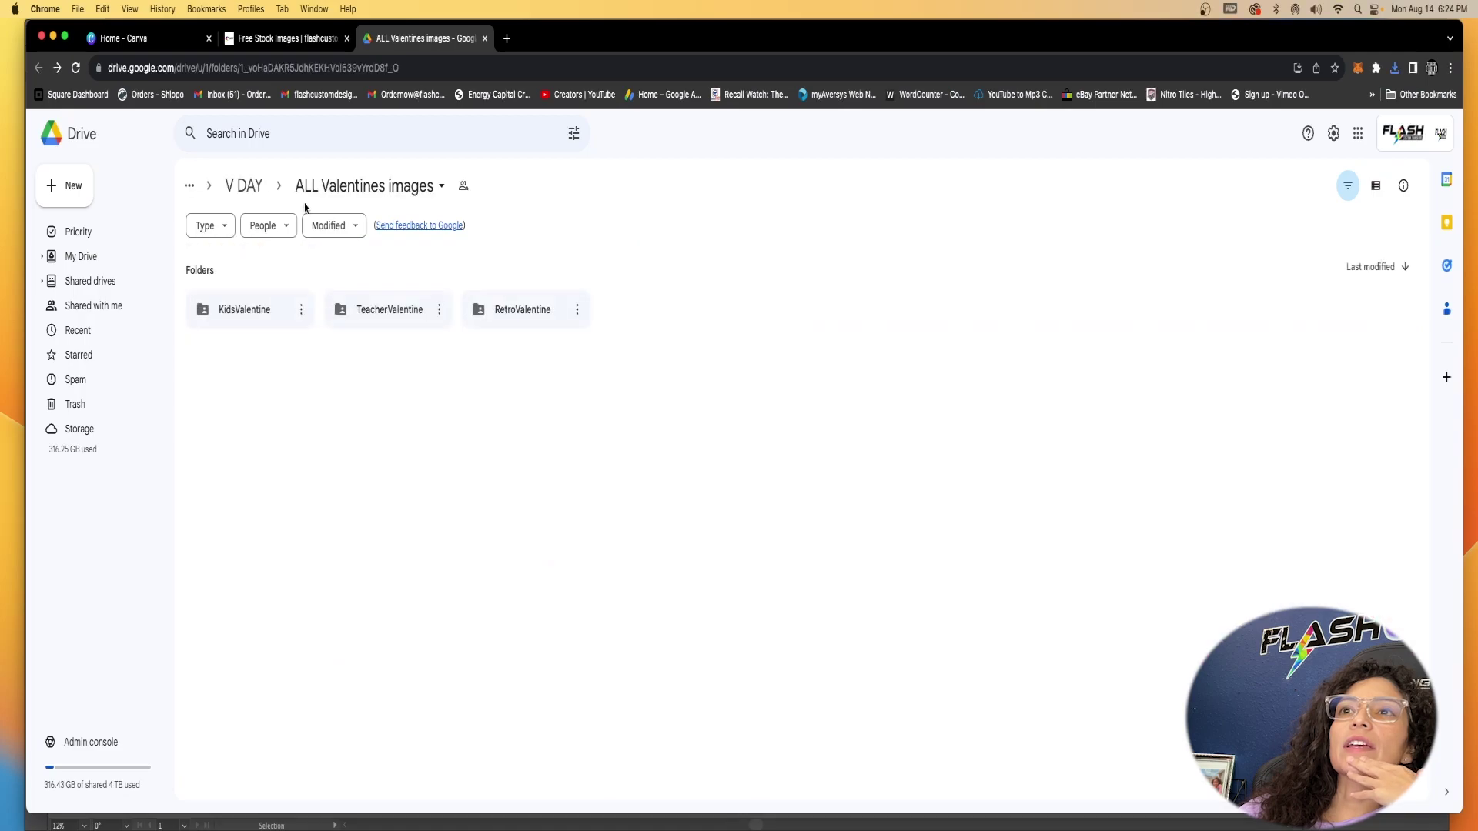
{"action": "double_click", "coordinate": [485, 316]}
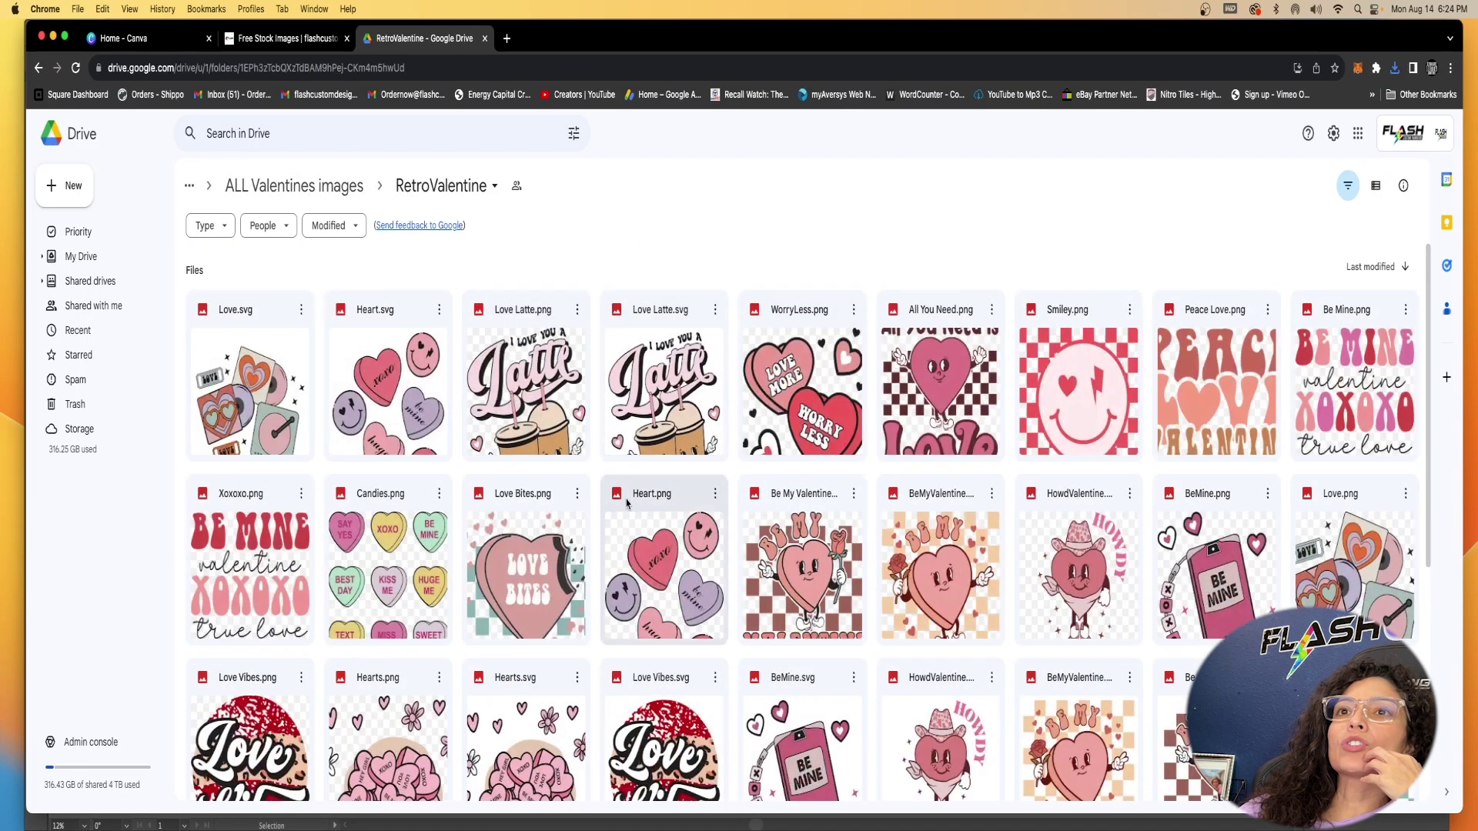
{"action": "scroll", "coordinate": [679, 645], "scroll_direction": "down", "scroll_amount": 1}
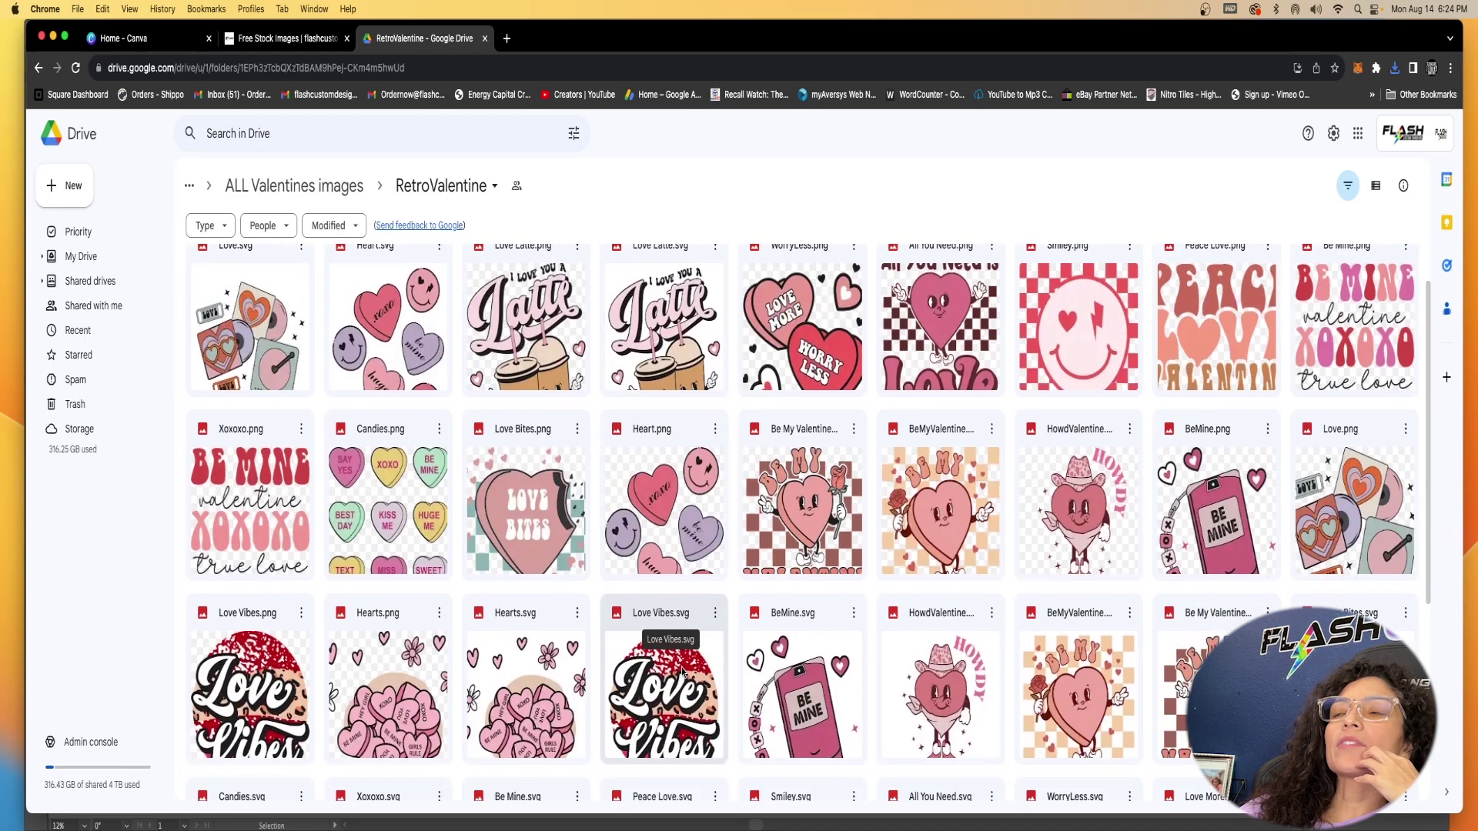
{"action": "scroll", "coordinate": [949, 570], "scroll_direction": "down", "scroll_amount": 4}
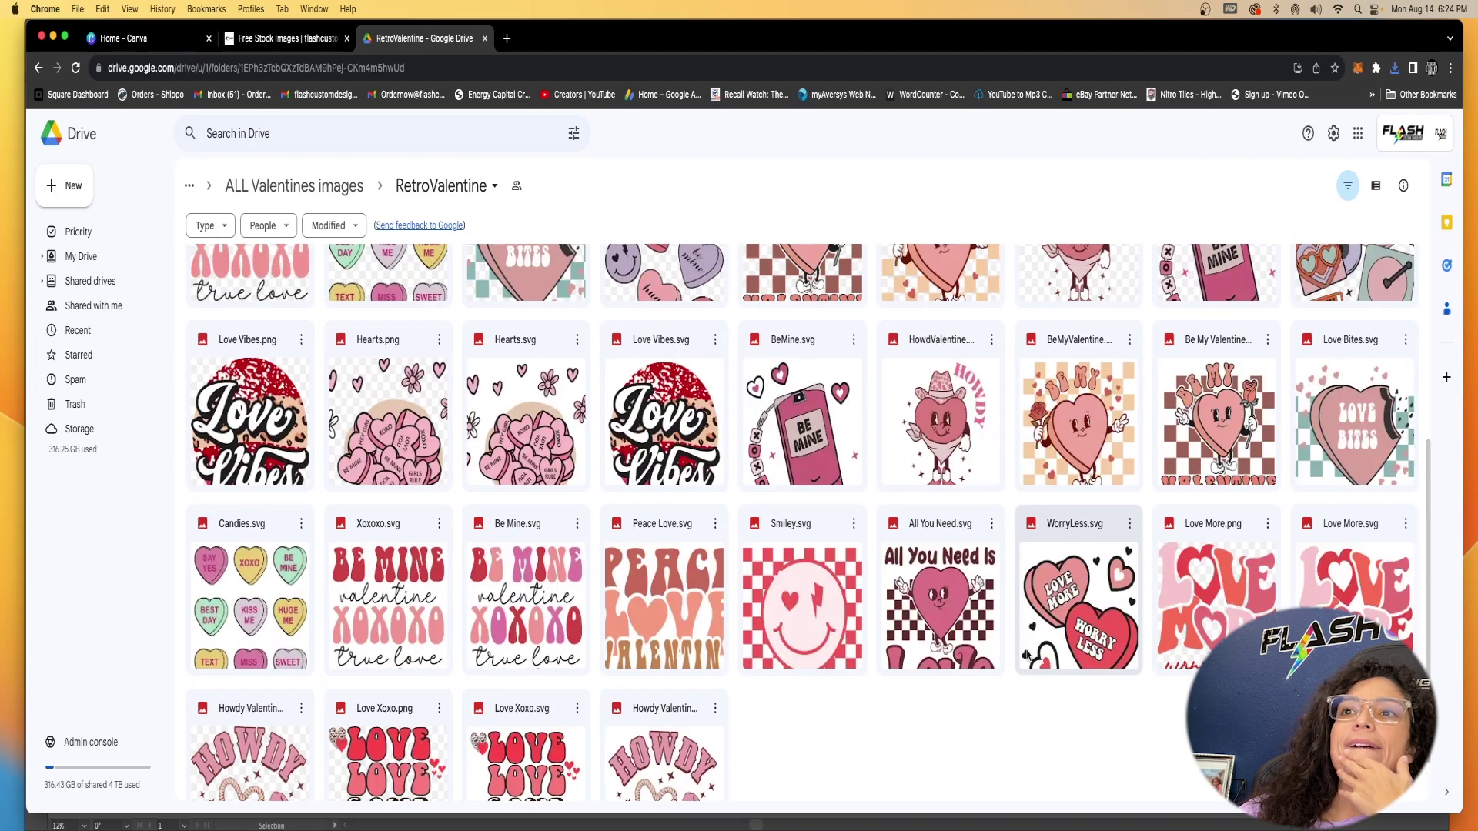
{"action": "scroll", "coordinate": [1014, 656], "scroll_direction": "down", "scroll_amount": 1}
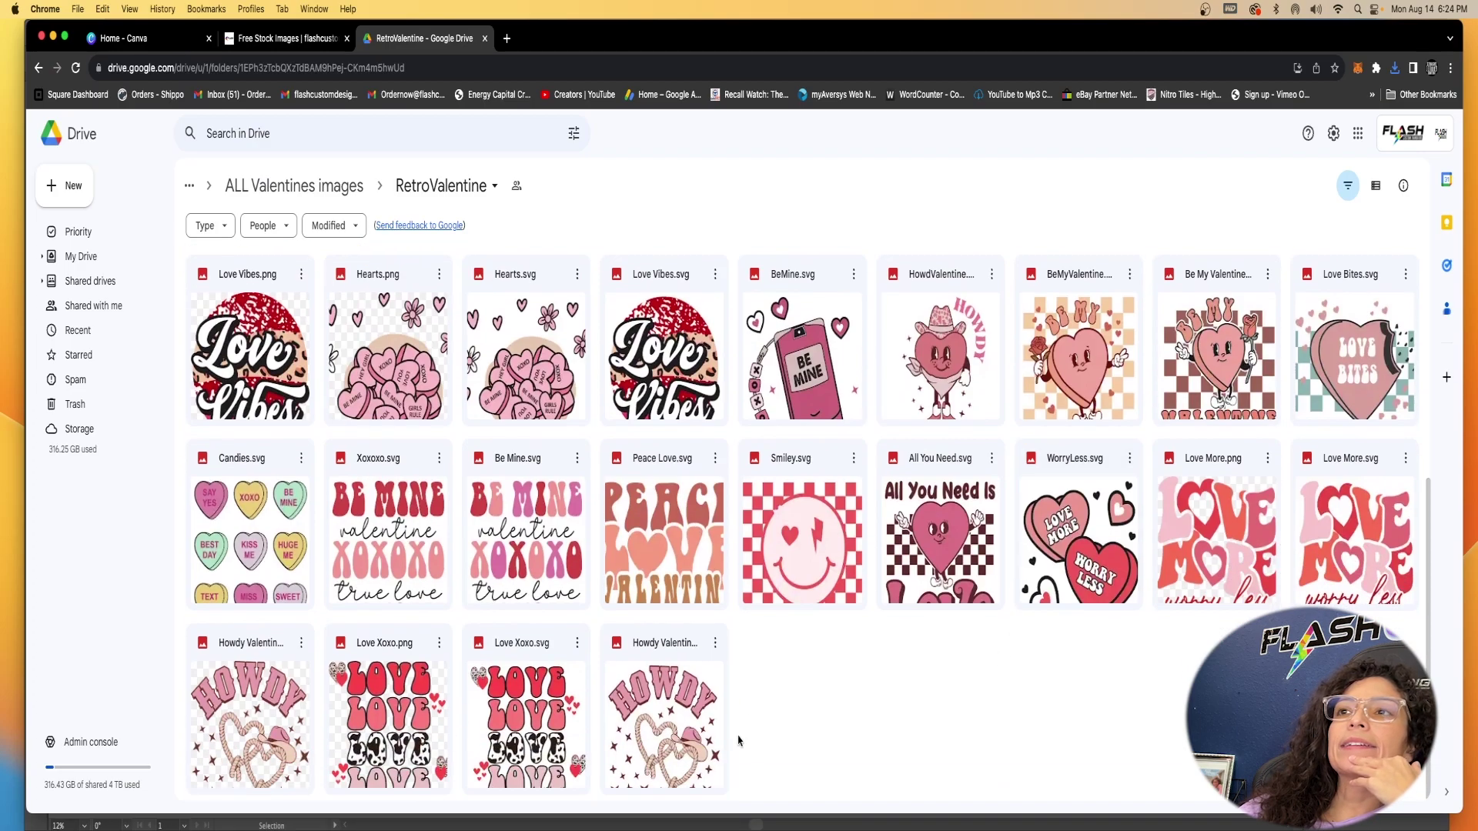
{"action": "scroll", "coordinate": [856, 486], "scroll_direction": "up", "scroll_amount": 5}
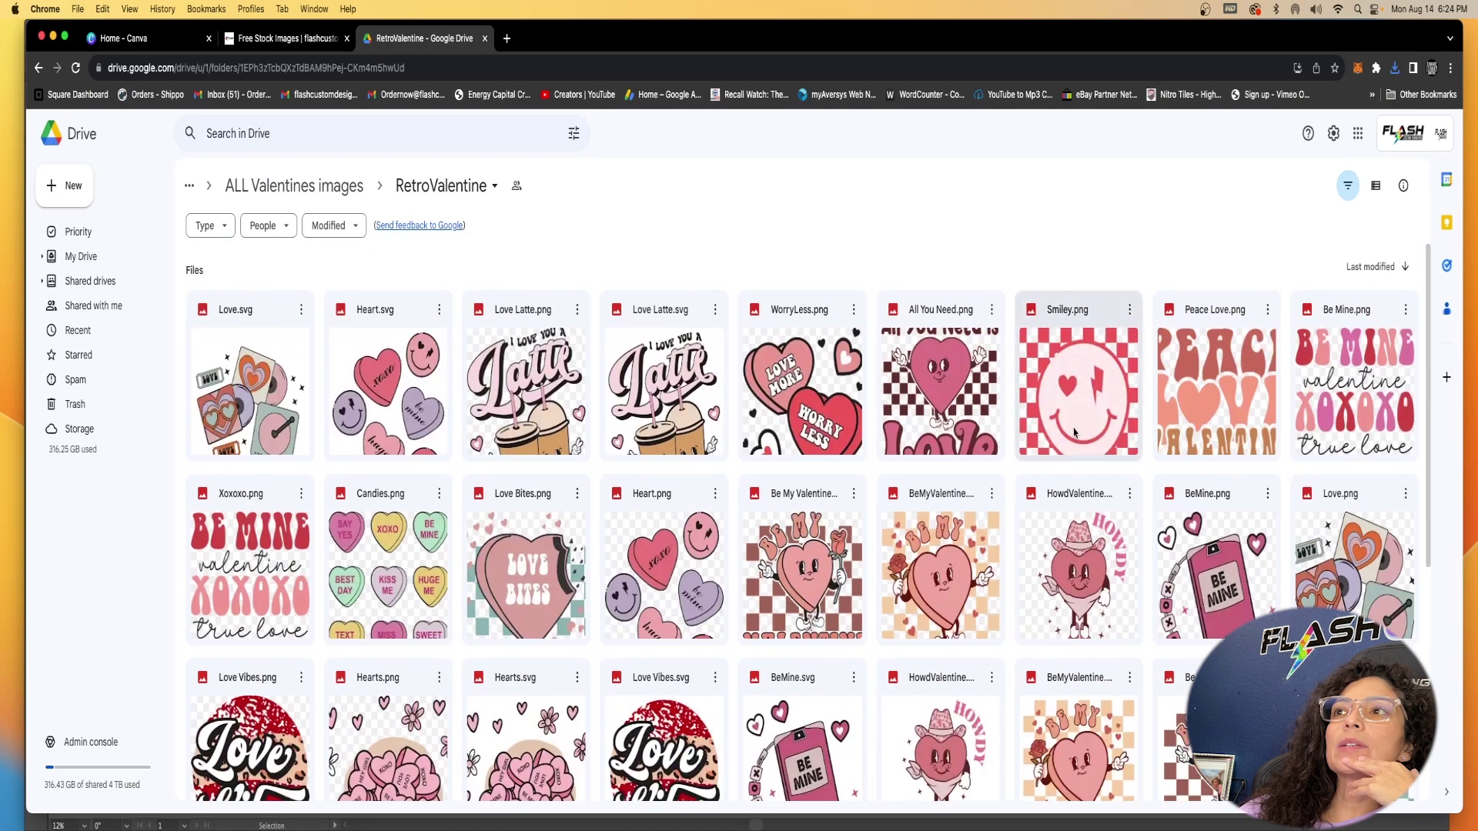
{"action": "left_click", "coordinate": [1130, 312]}
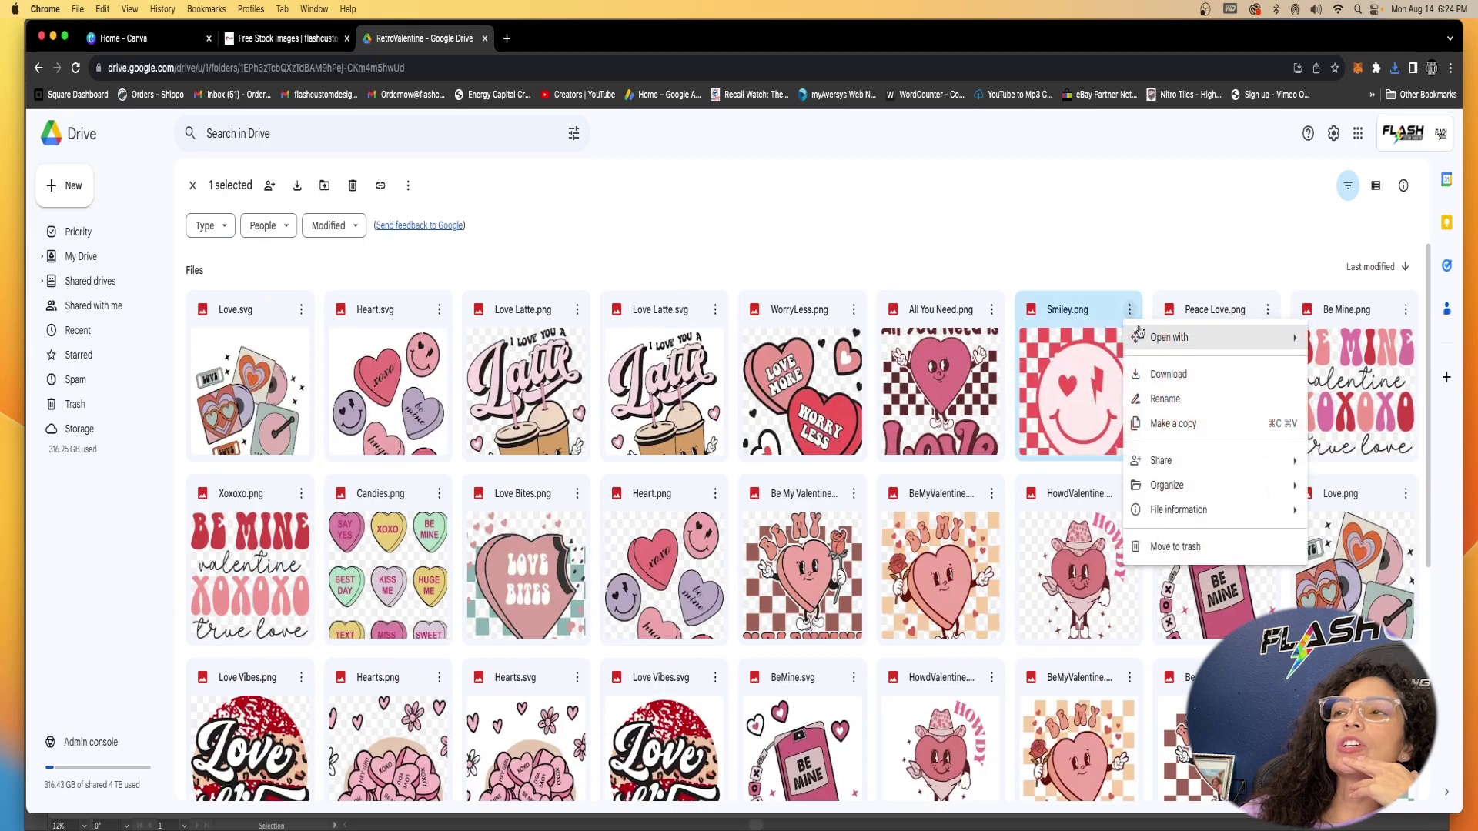
{"action": "left_click", "coordinate": [1162, 377]}
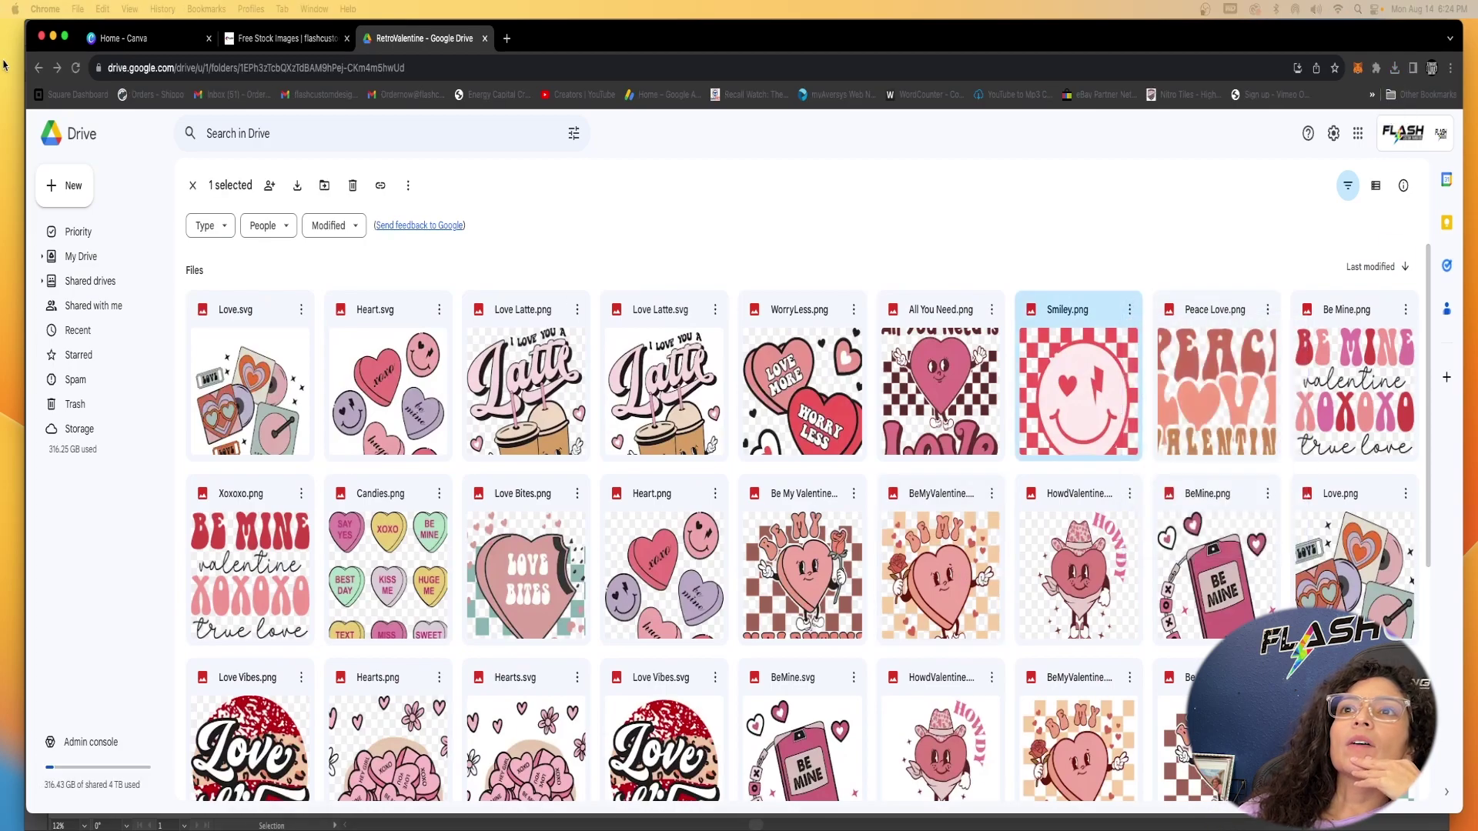
{"action": "left_click", "coordinate": [576, 311]}
{"action": "left_click", "coordinate": [616, 371]}
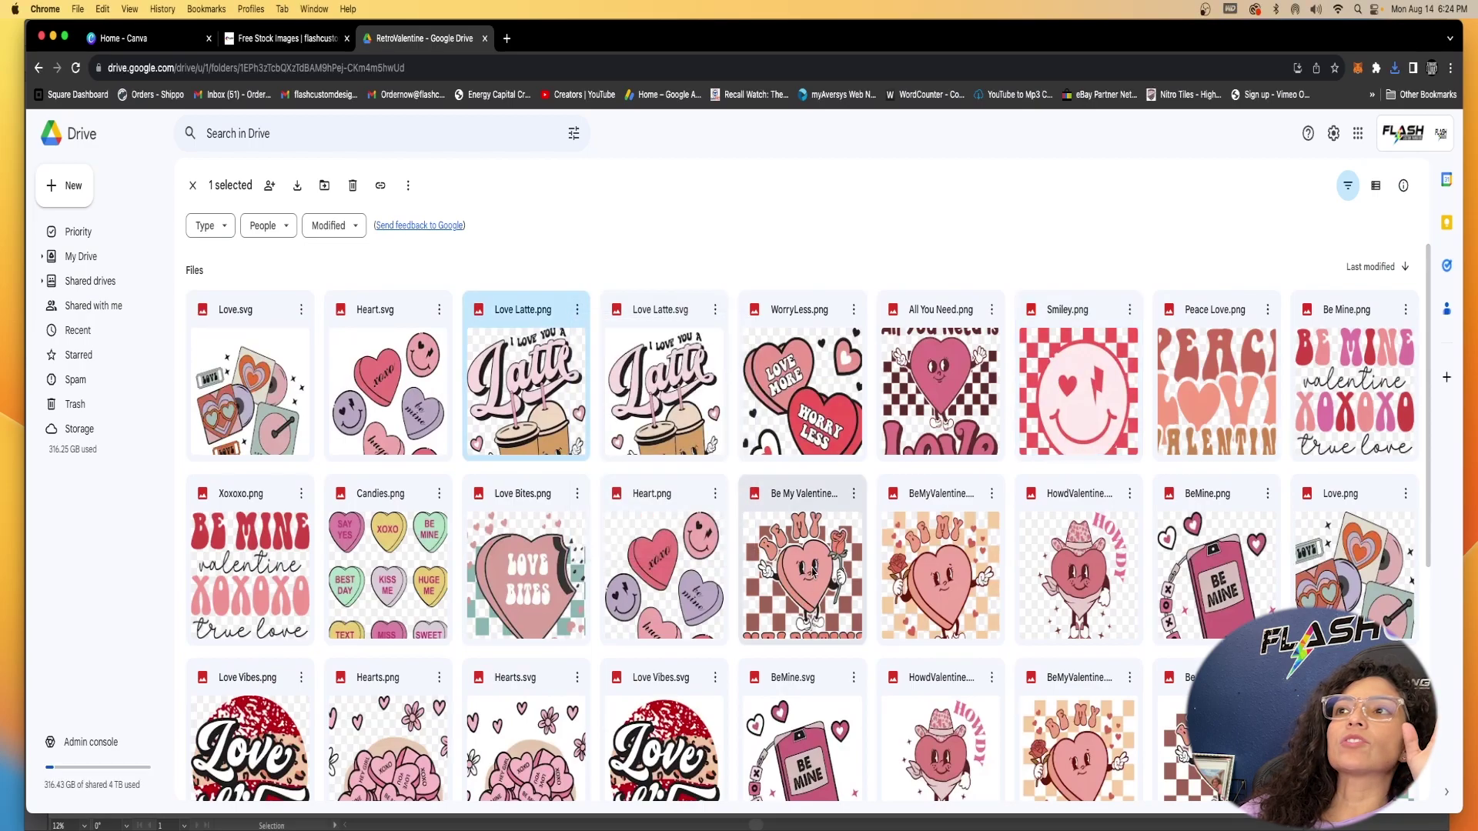
Step: Return to the Free Stock Images page and open the Senior Class 23 bundle's download folder
{"action": "left_click", "coordinate": [39, 68]}
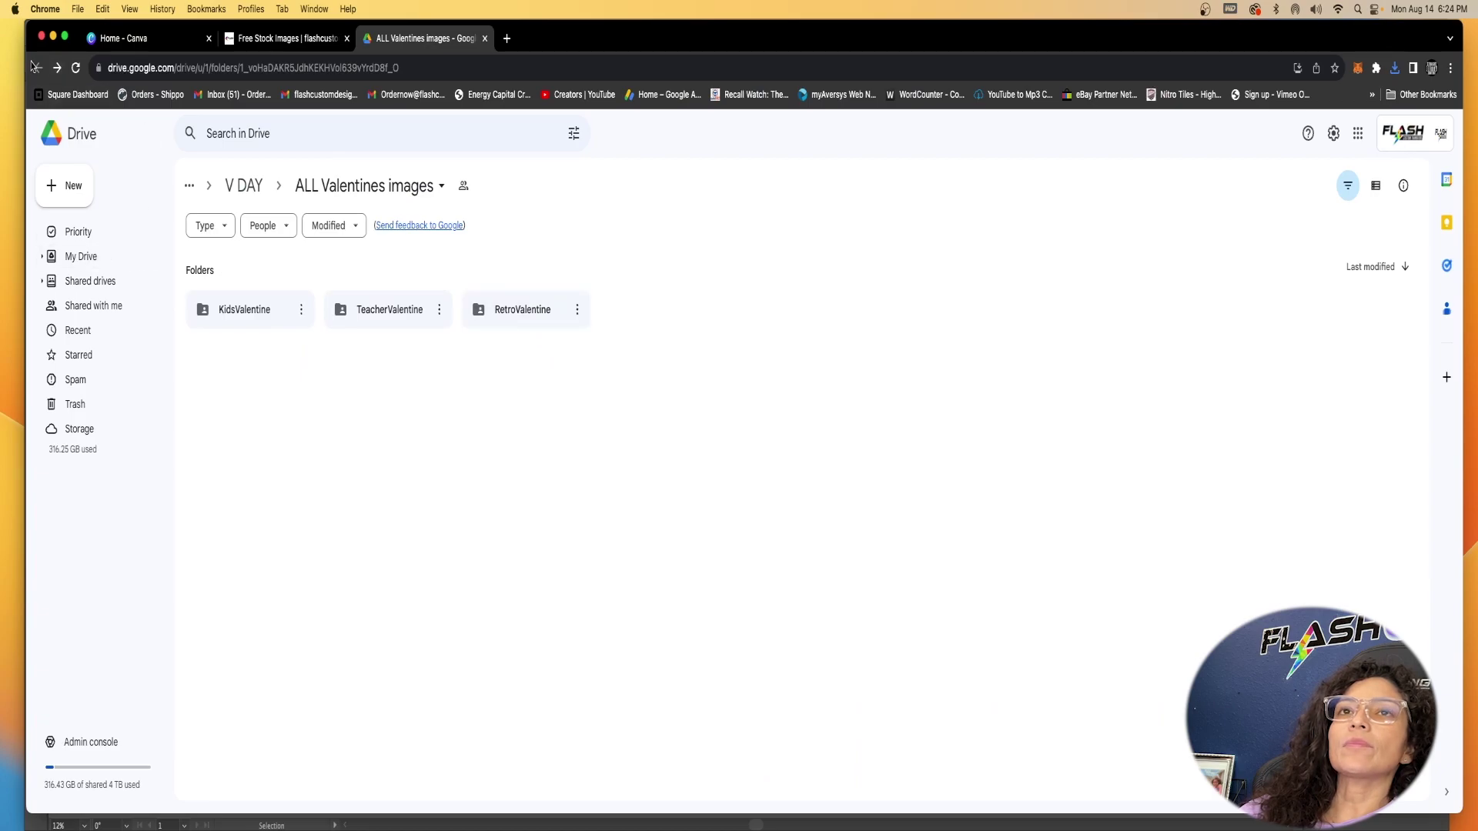
{"action": "left_click", "coordinate": [254, 38]}
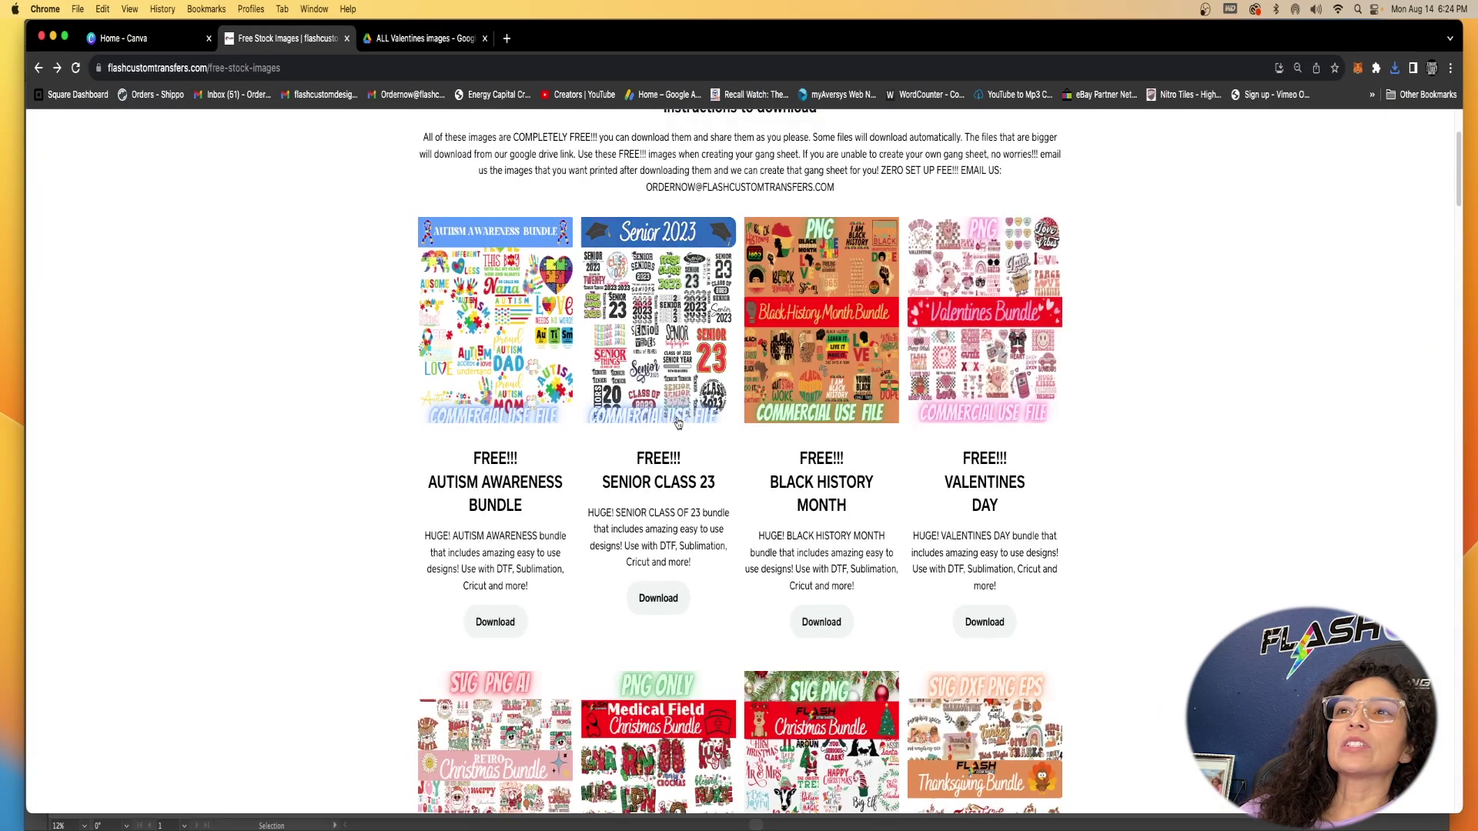
{"action": "scroll", "coordinate": [656, 329], "scroll_direction": "down", "scroll_amount": 1}
{"action": "left_click", "coordinate": [655, 329]}
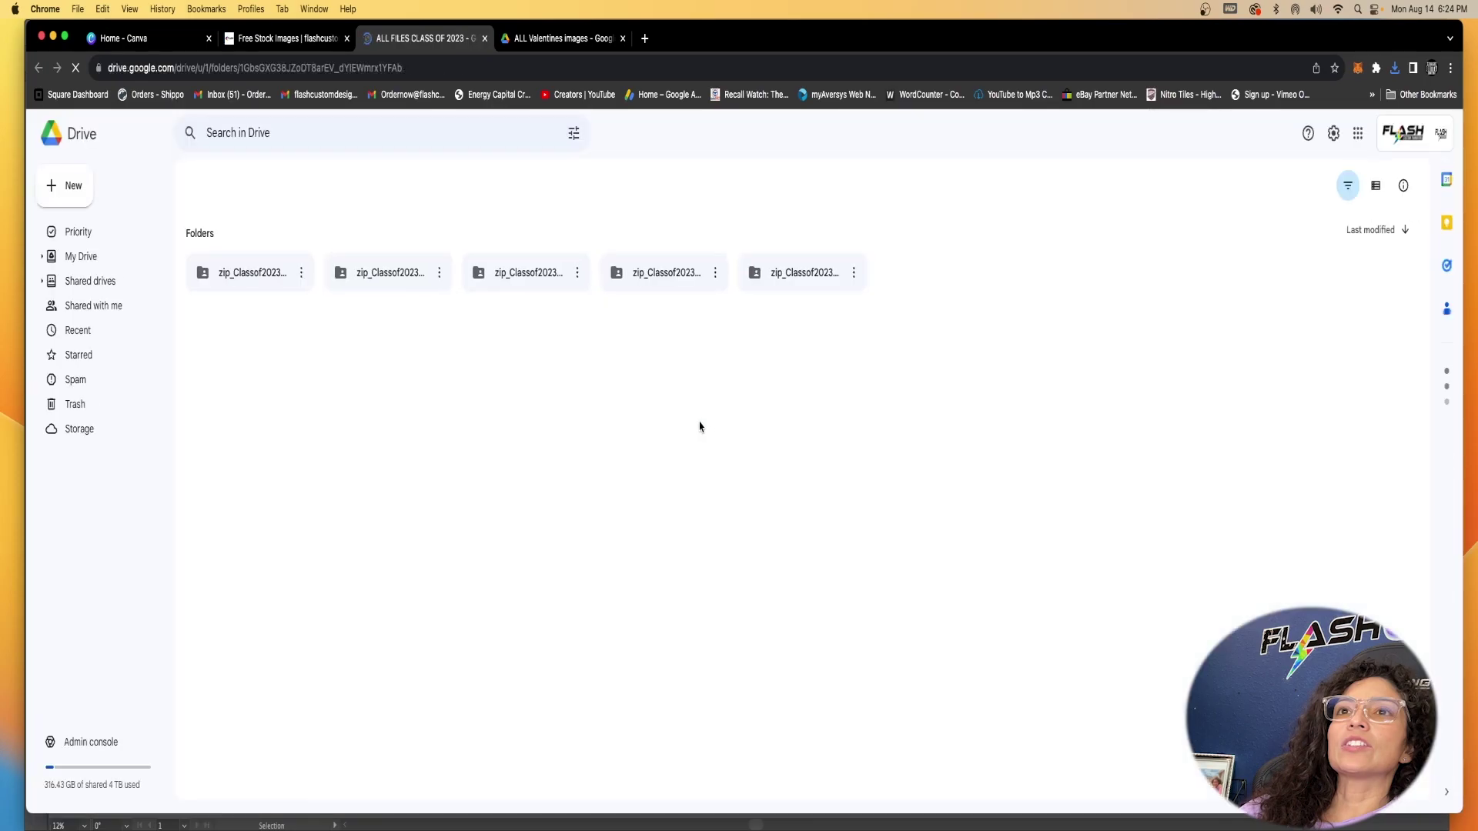
Step: Open the zip_Classof2023BUNDLE4 folder and download Senior 2023_five twist design.png
{"action": "double_click", "coordinate": [270, 311]}
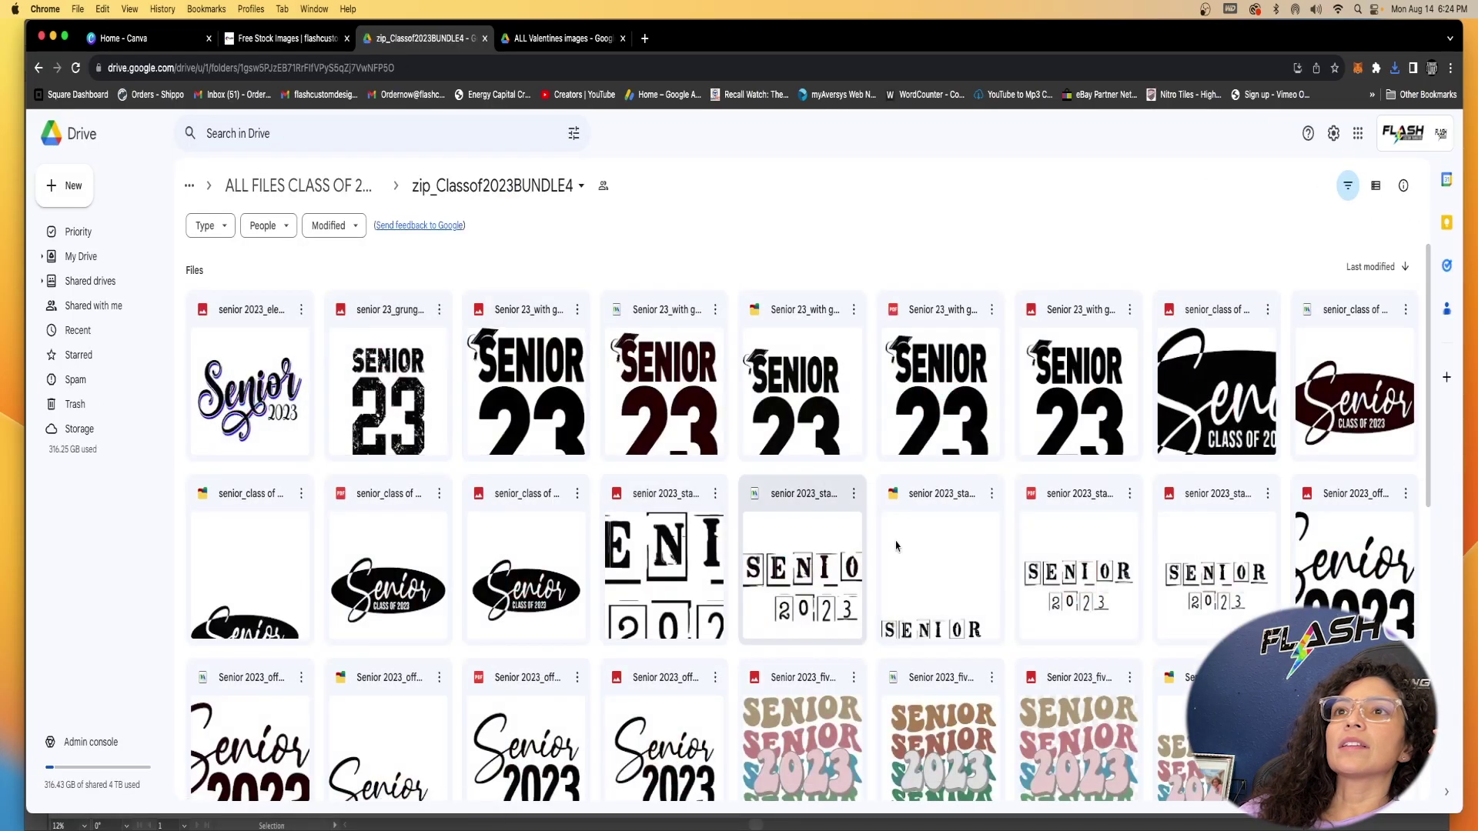
{"action": "scroll", "coordinate": [801, 538], "scroll_direction": "down", "scroll_amount": 1}
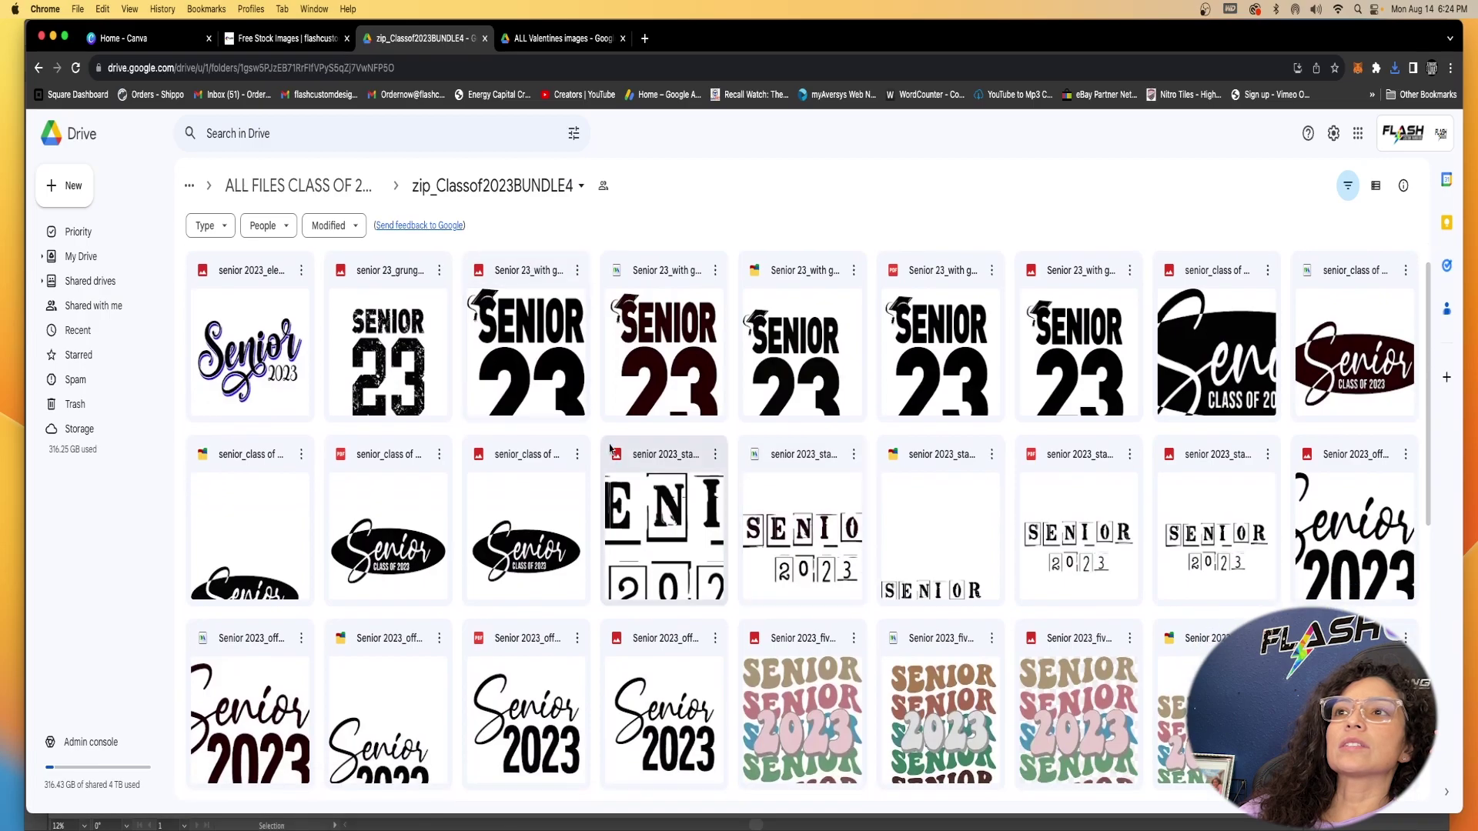
{"action": "scroll", "coordinate": [802, 777], "scroll_direction": "down", "scroll_amount": 8}
{"action": "scroll", "coordinate": [802, 524], "scroll_direction": "up", "scroll_amount": 4}
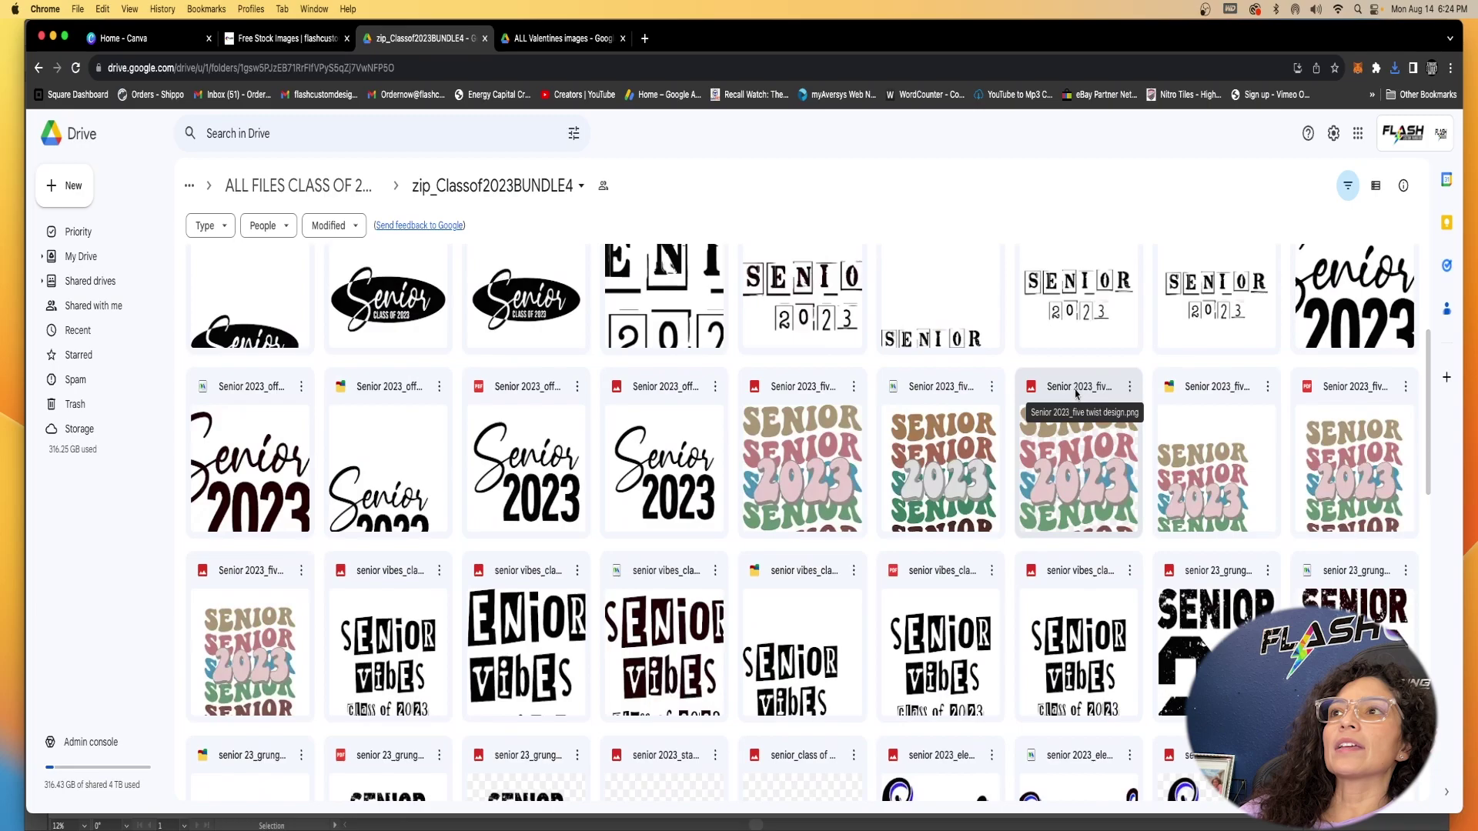
{"action": "left_click", "coordinate": [1129, 387]}
{"action": "left_click", "coordinate": [1151, 453]}
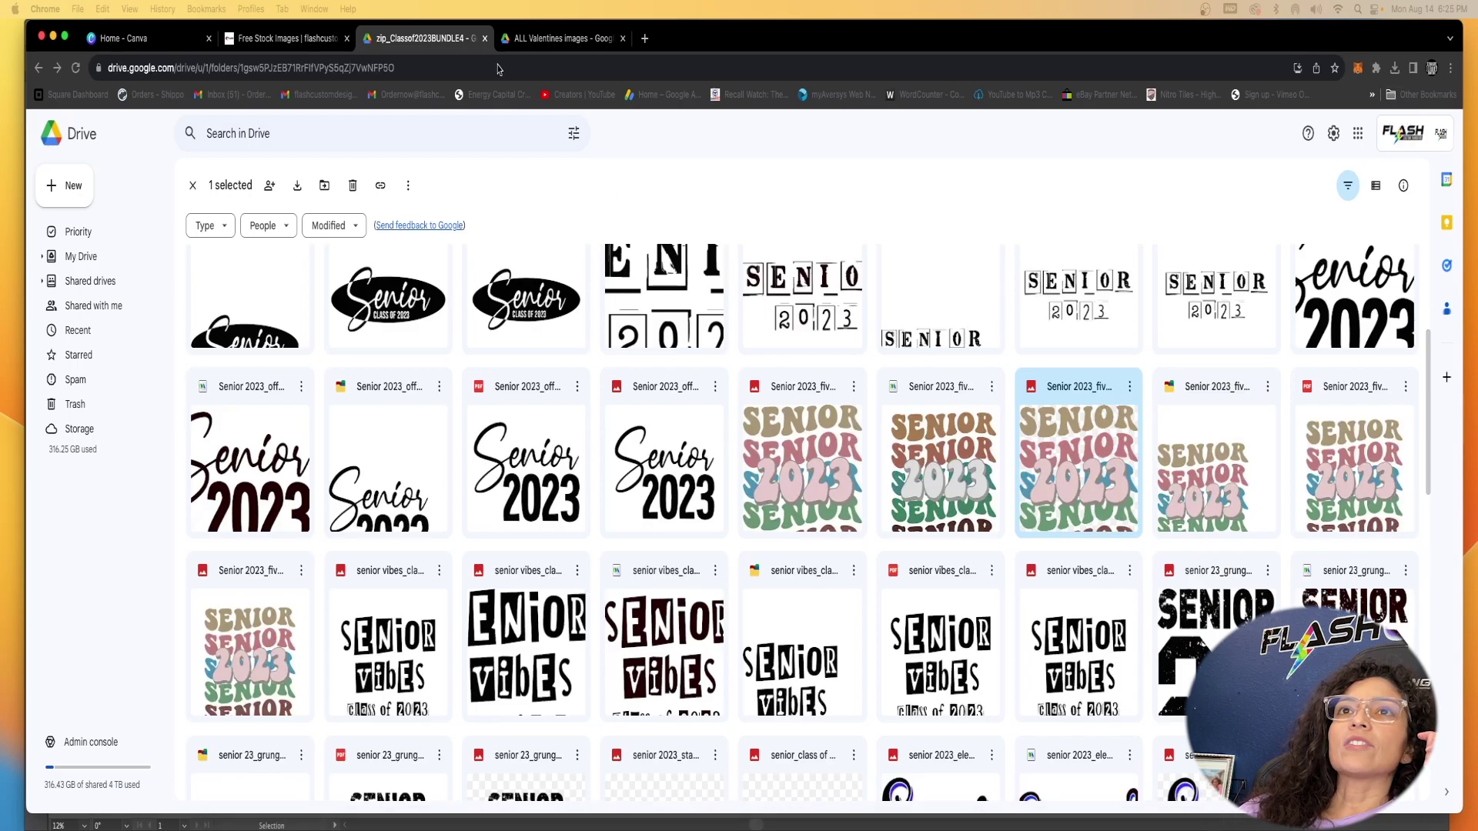
Step: Switch to Canva and create a custom-size design 22 in wide and 24 in high
{"action": "left_click", "coordinate": [164, 45]}
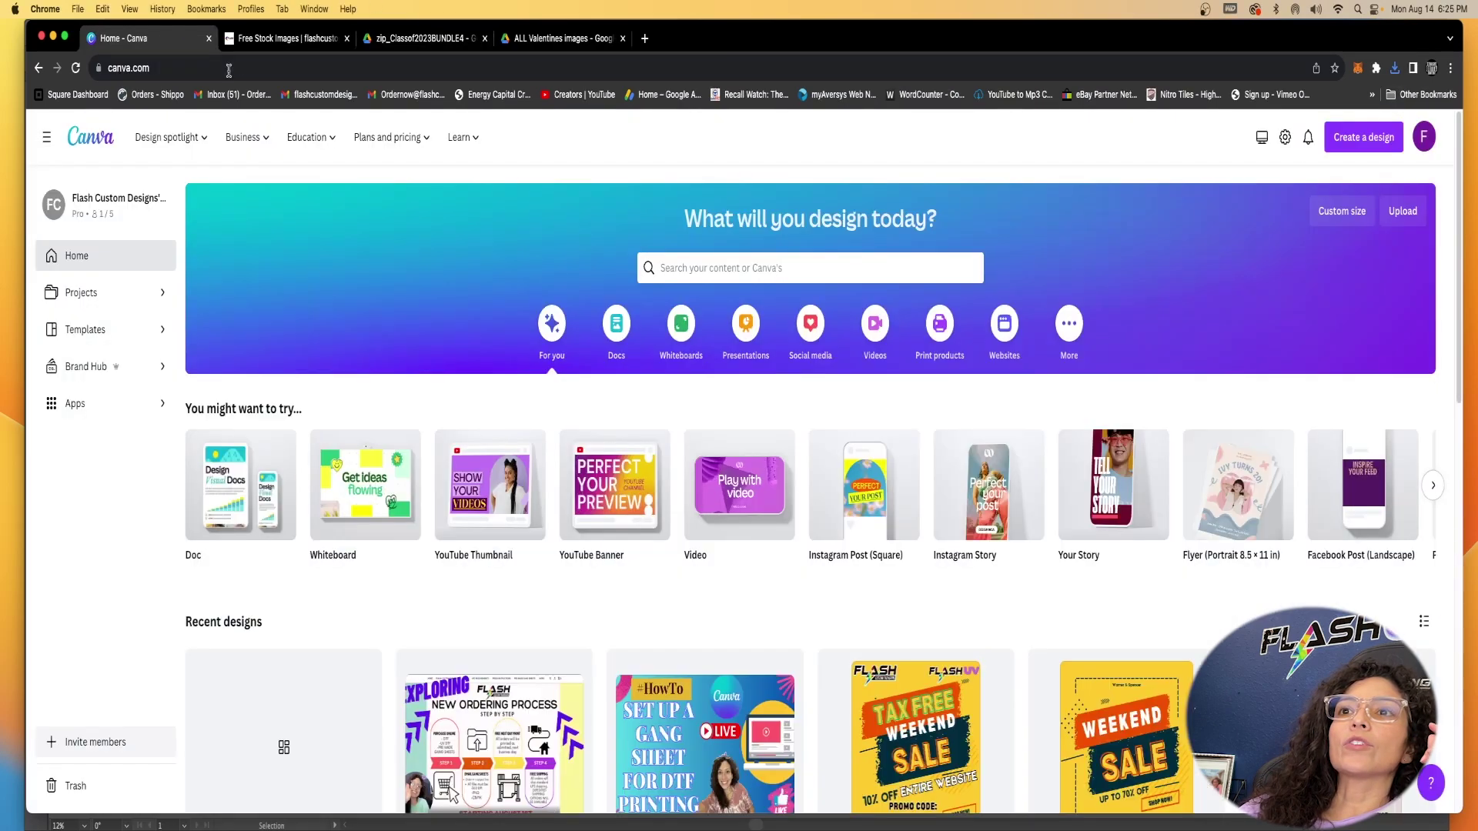
{"action": "scroll", "coordinate": [551, 480], "scroll_direction": "down", "scroll_amount": 10}
{"action": "scroll", "coordinate": [551, 479], "scroll_direction": "up", "scroll_amount": 10}
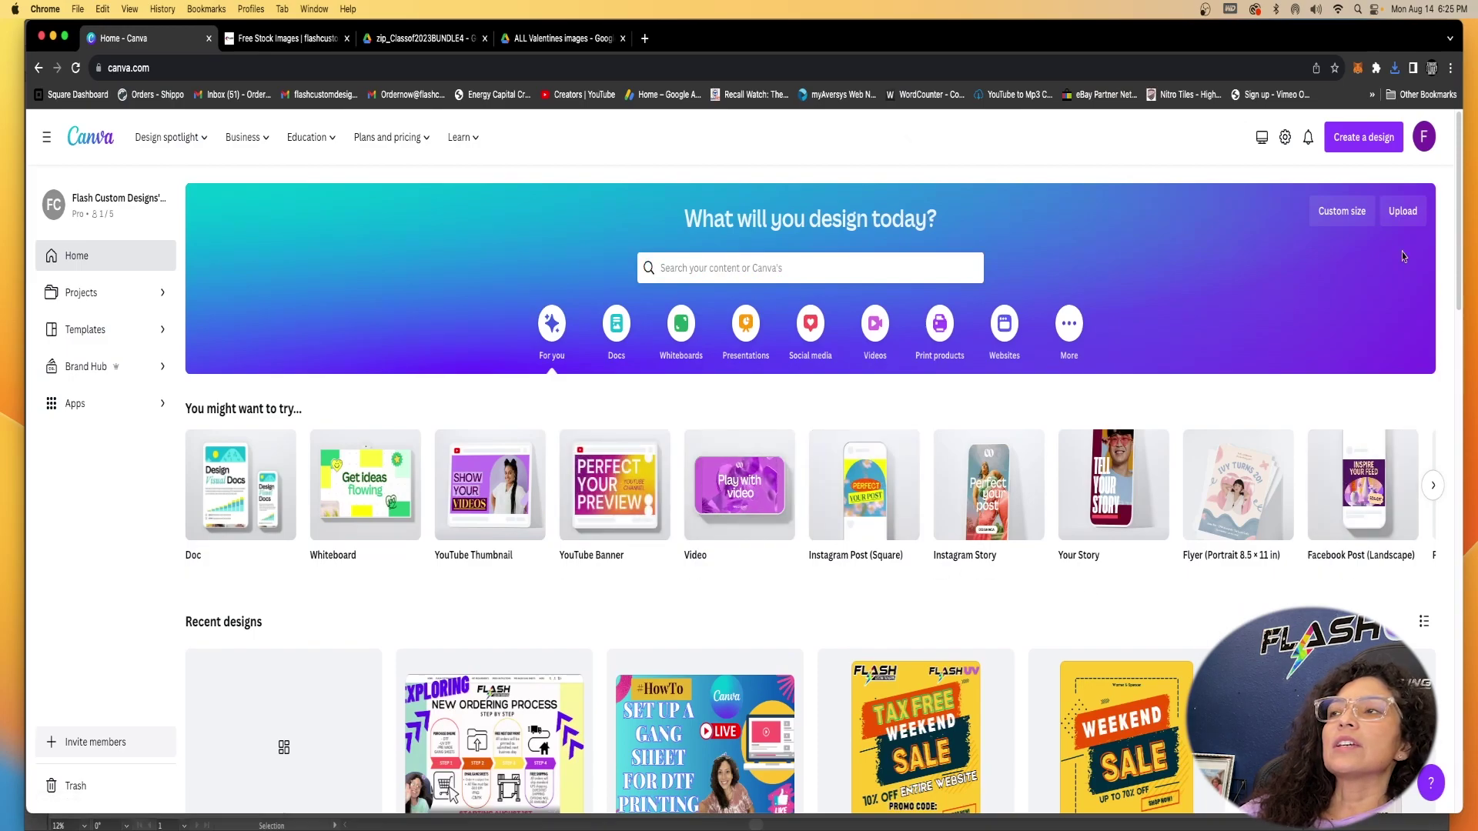
{"action": "left_click", "coordinate": [1364, 138]}
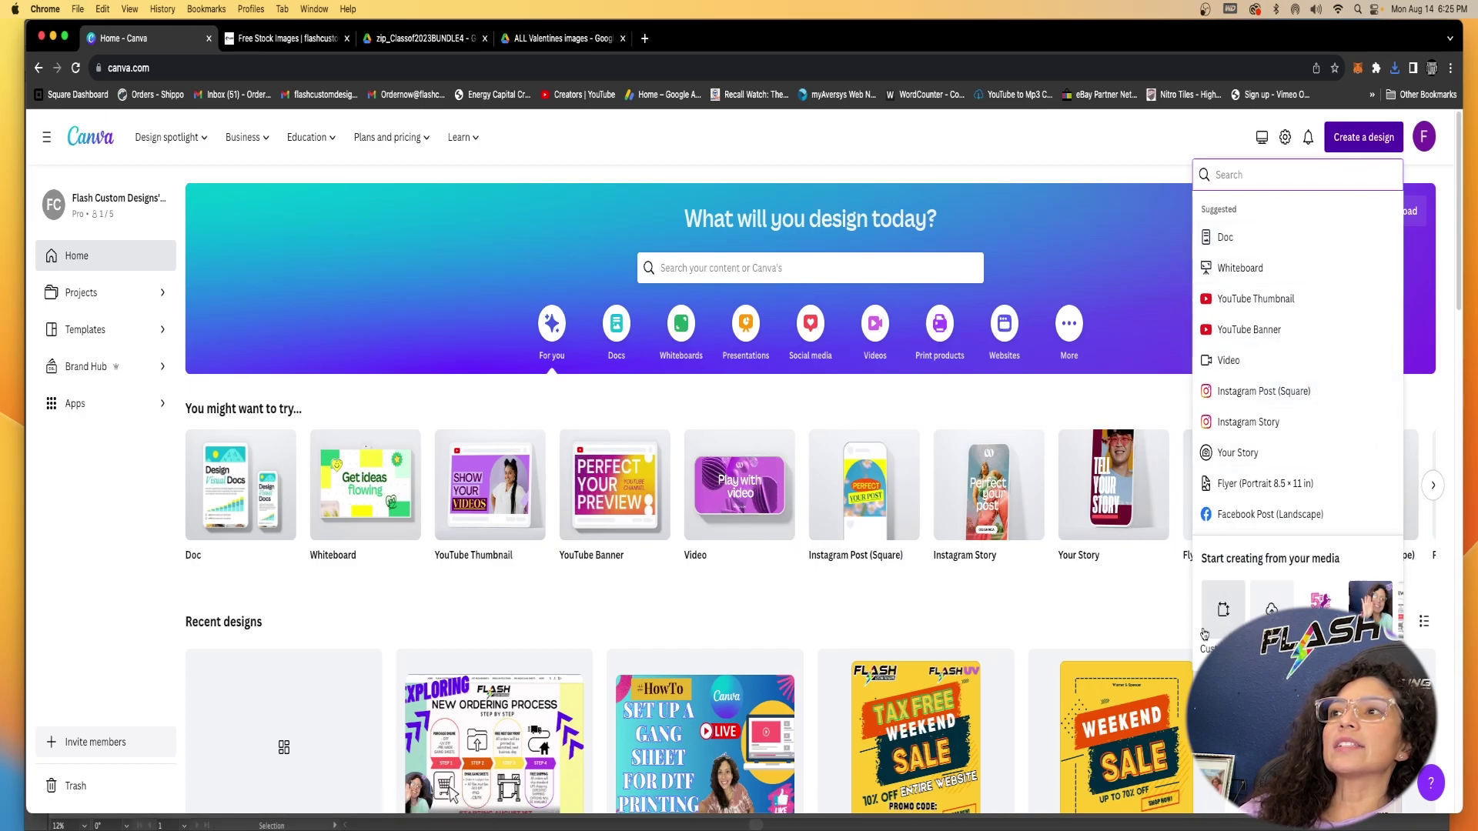
{"action": "left_click", "coordinate": [1224, 604]}
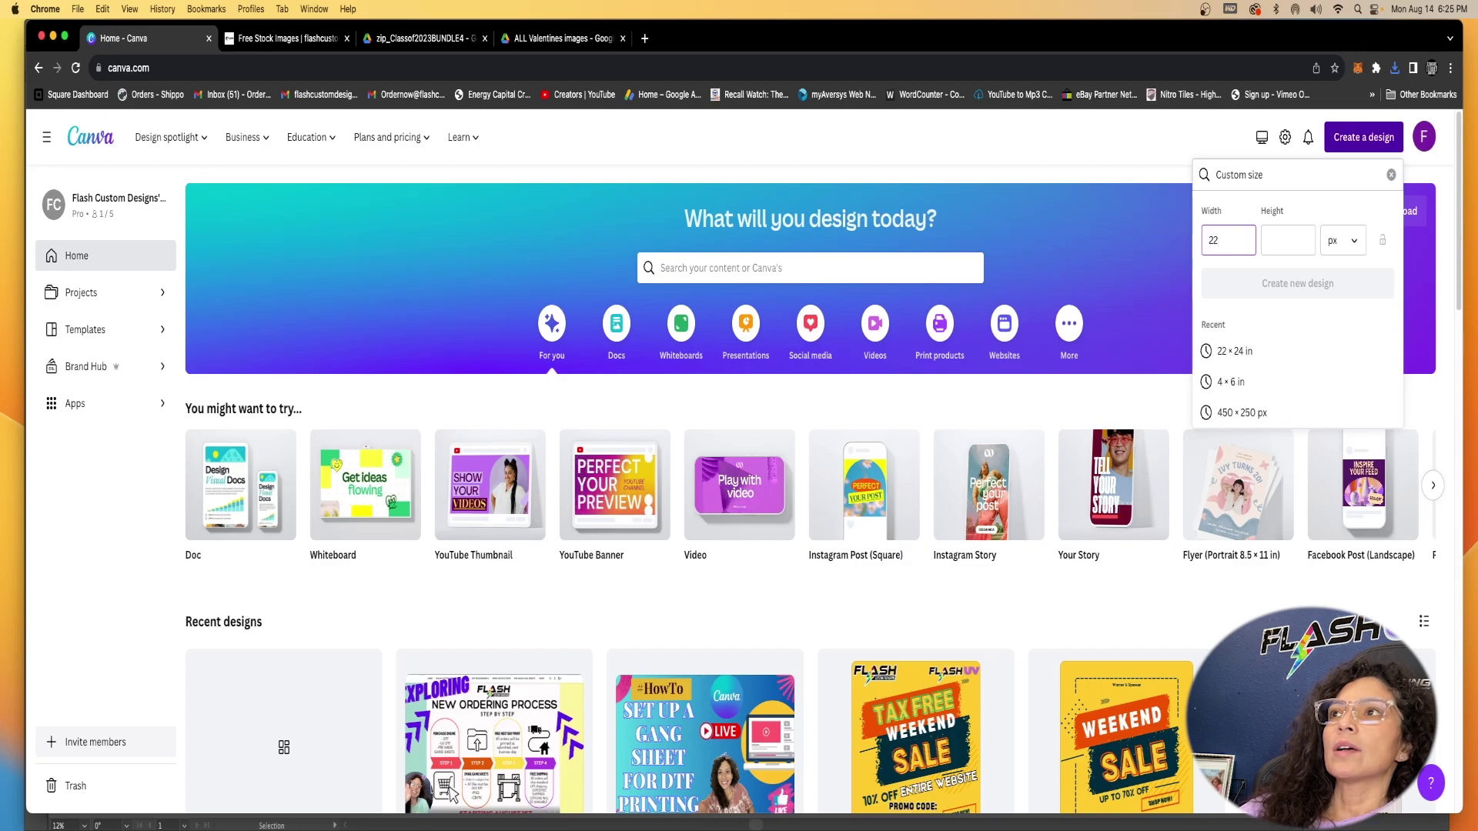
{"action": "left_click", "coordinate": [1298, 244]}
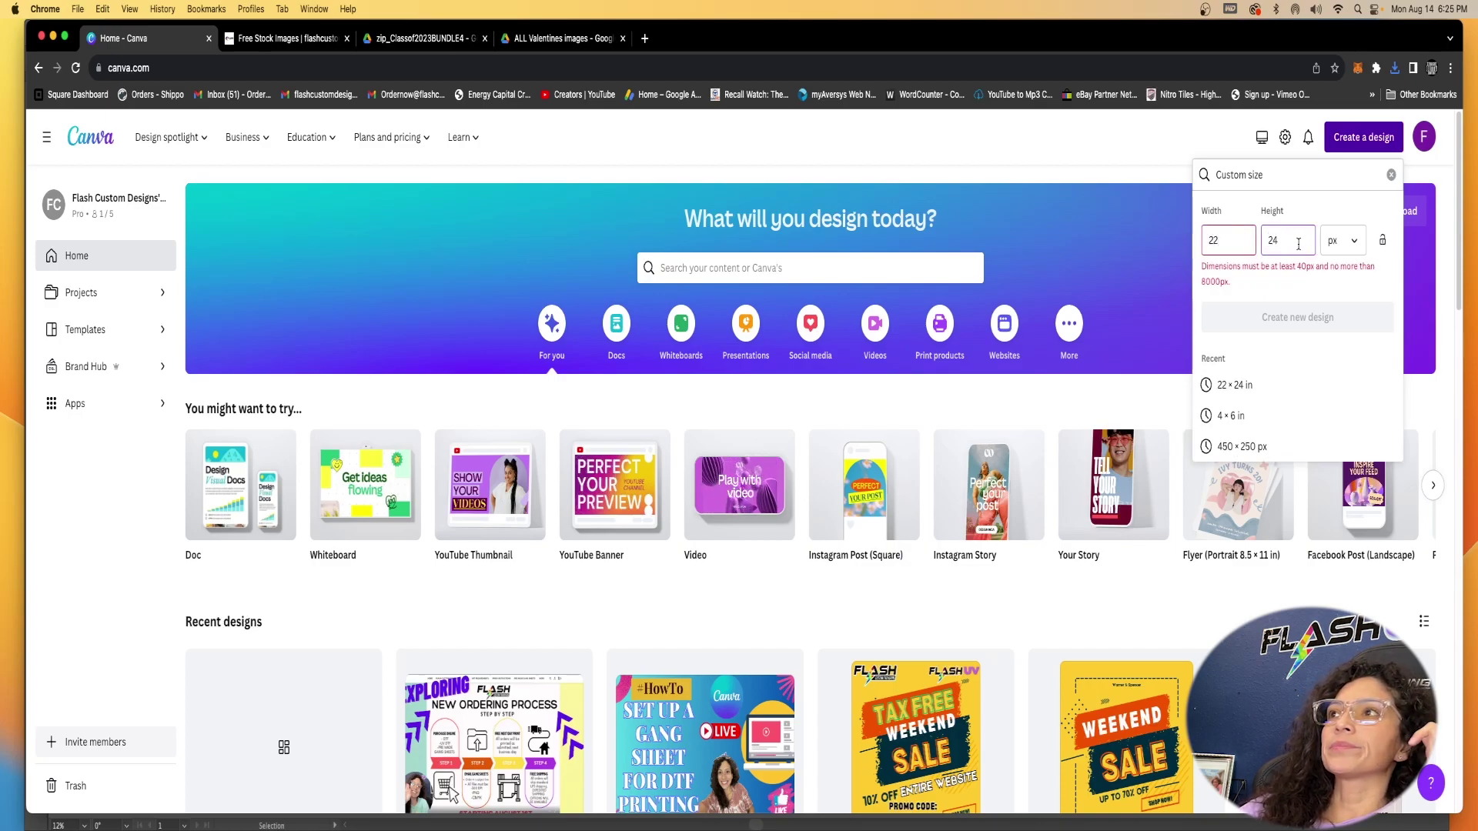
{"action": "left_click", "coordinate": [1344, 240]}
{"action": "left_click", "coordinate": [1338, 314]}
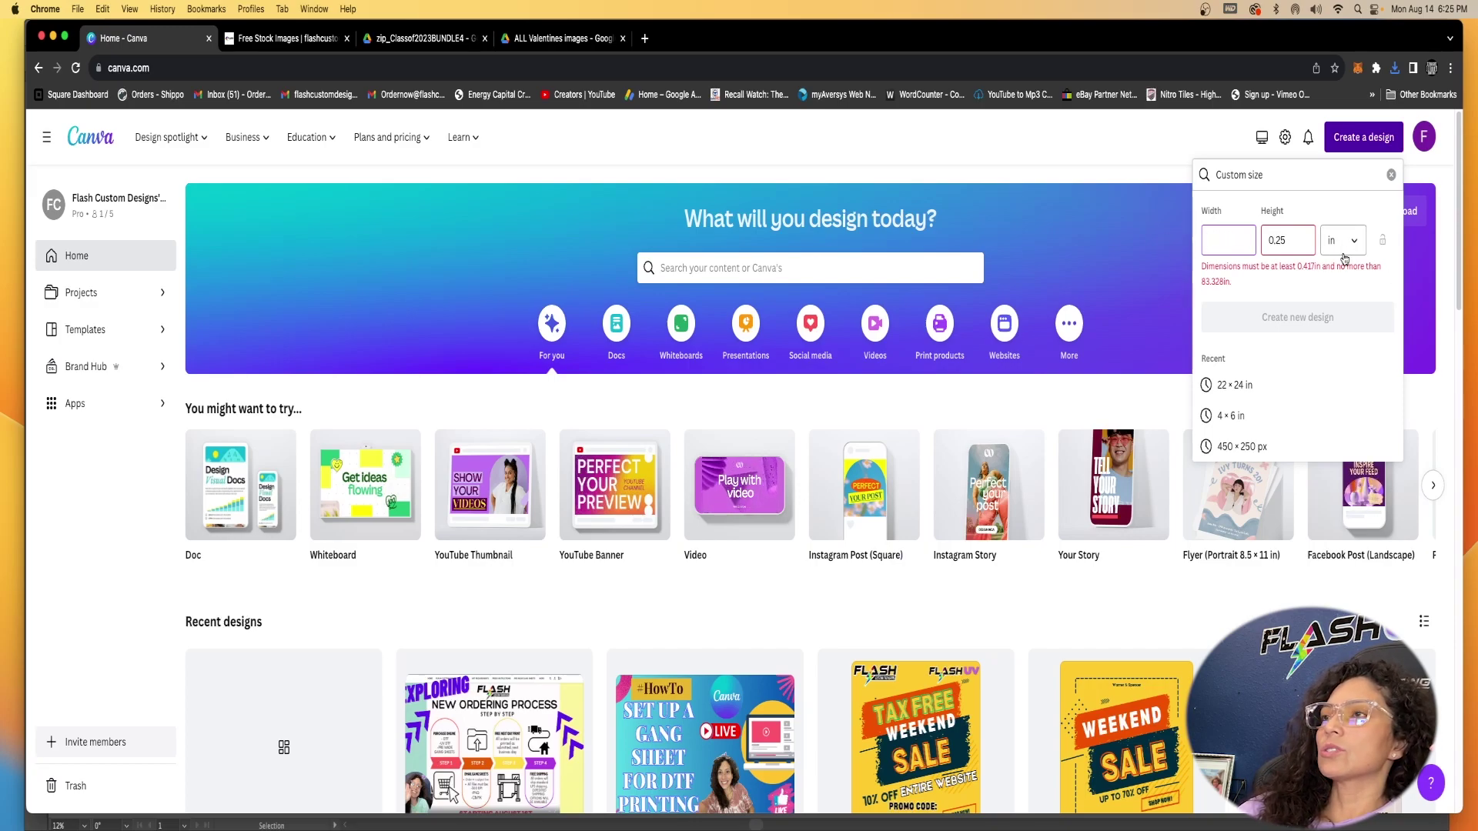
{"action": "key", "text": "Tab"}
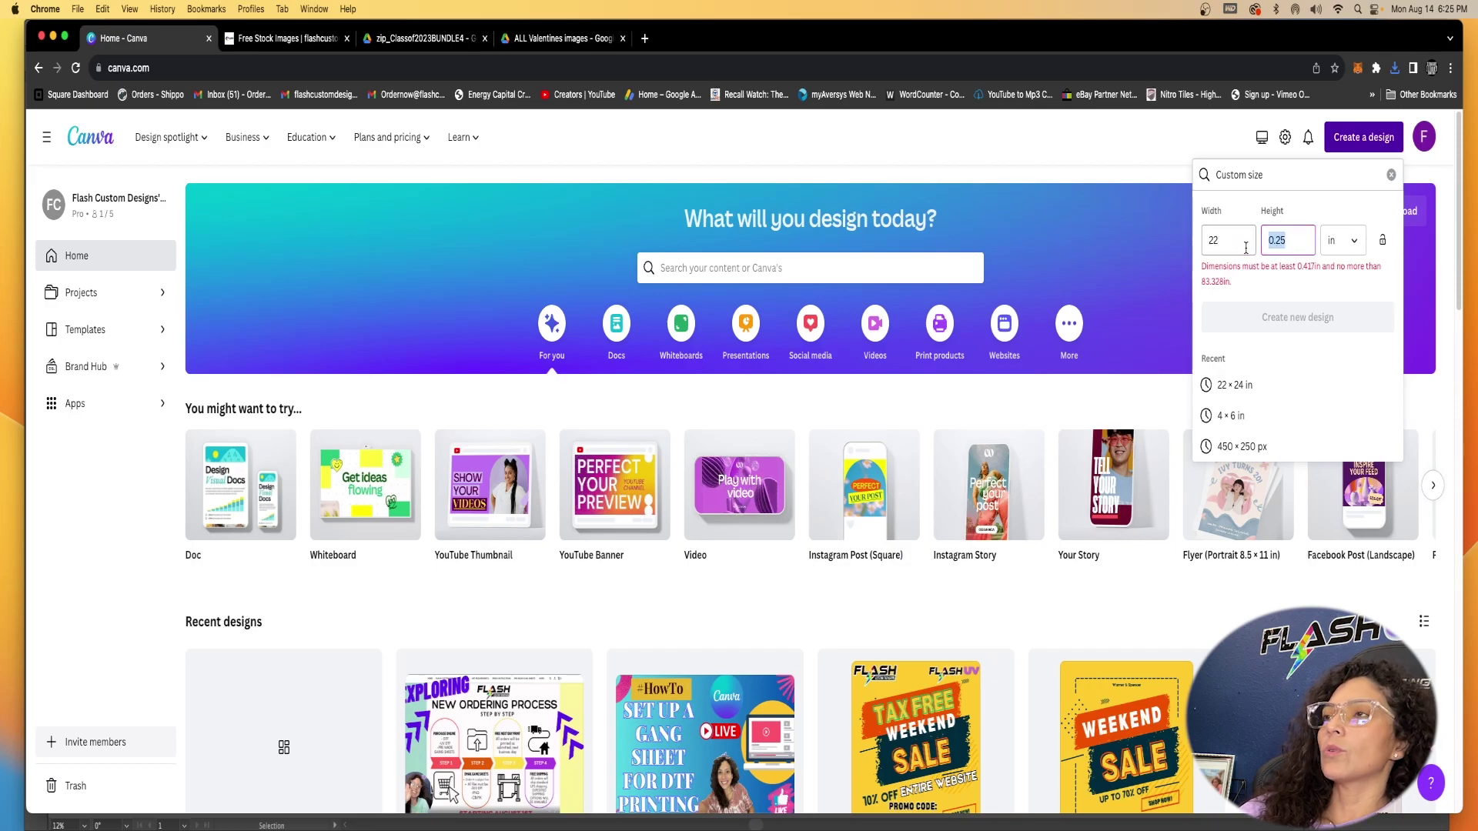
{"action": "type", "text": "24"}
{"action": "key", "text": "Return"}
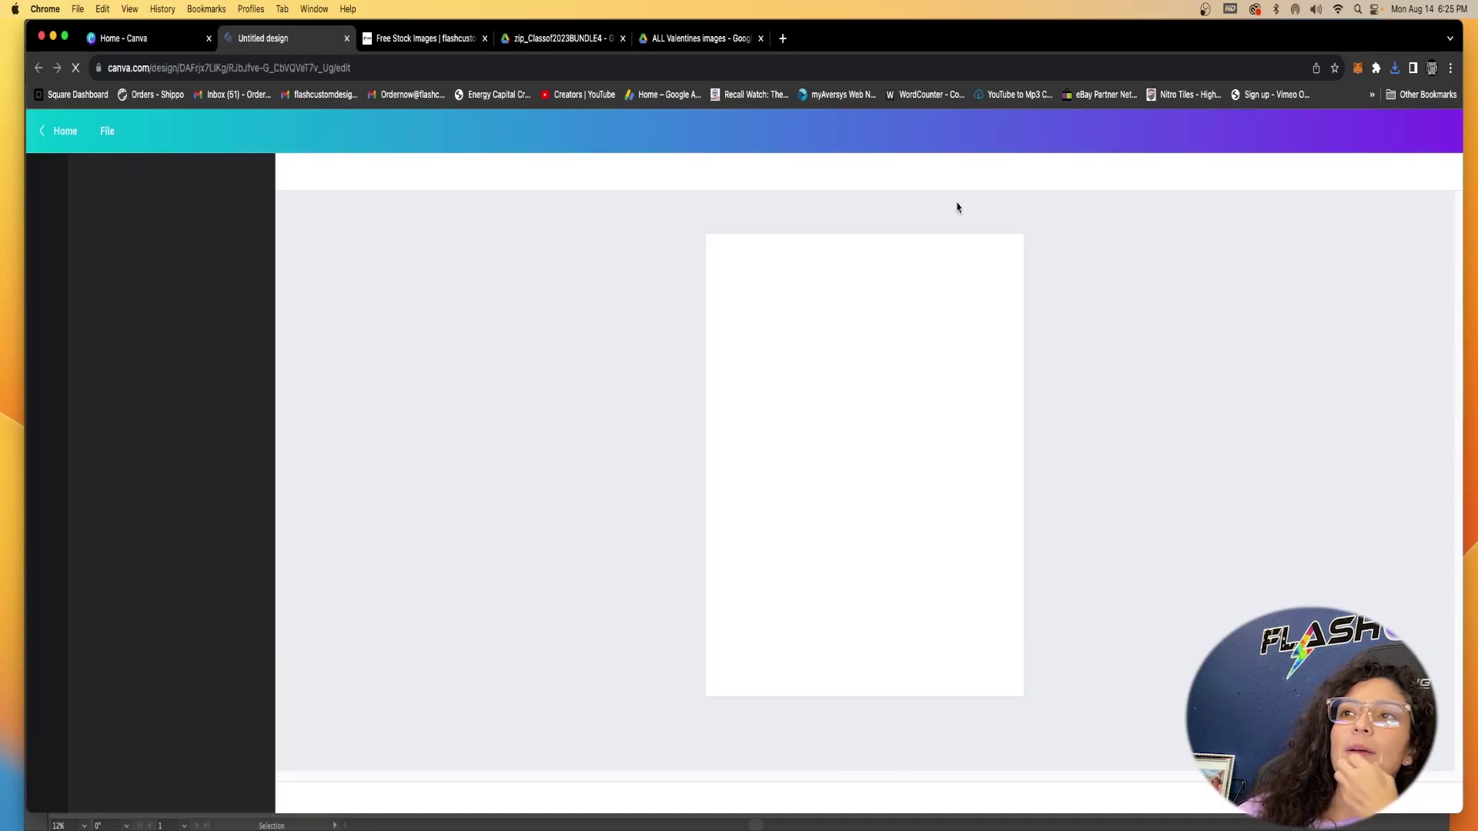
Step: Try a custom height of 12 in on the Canva home page and return to the untitled 22 × 24 in design
{"action": "left_click", "coordinate": [143, 35]}
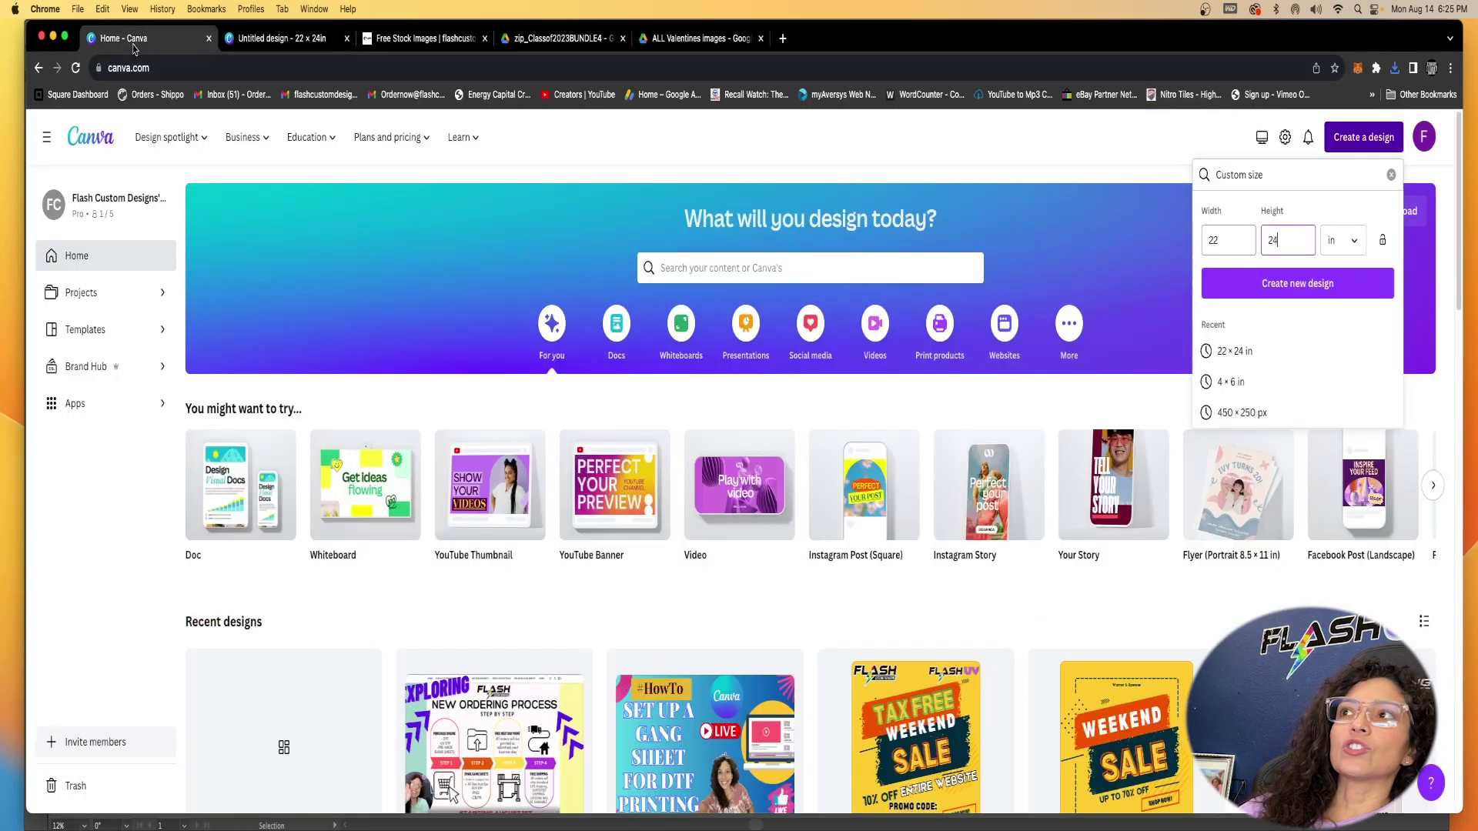
{"action": "double_click", "coordinate": [1277, 236]}
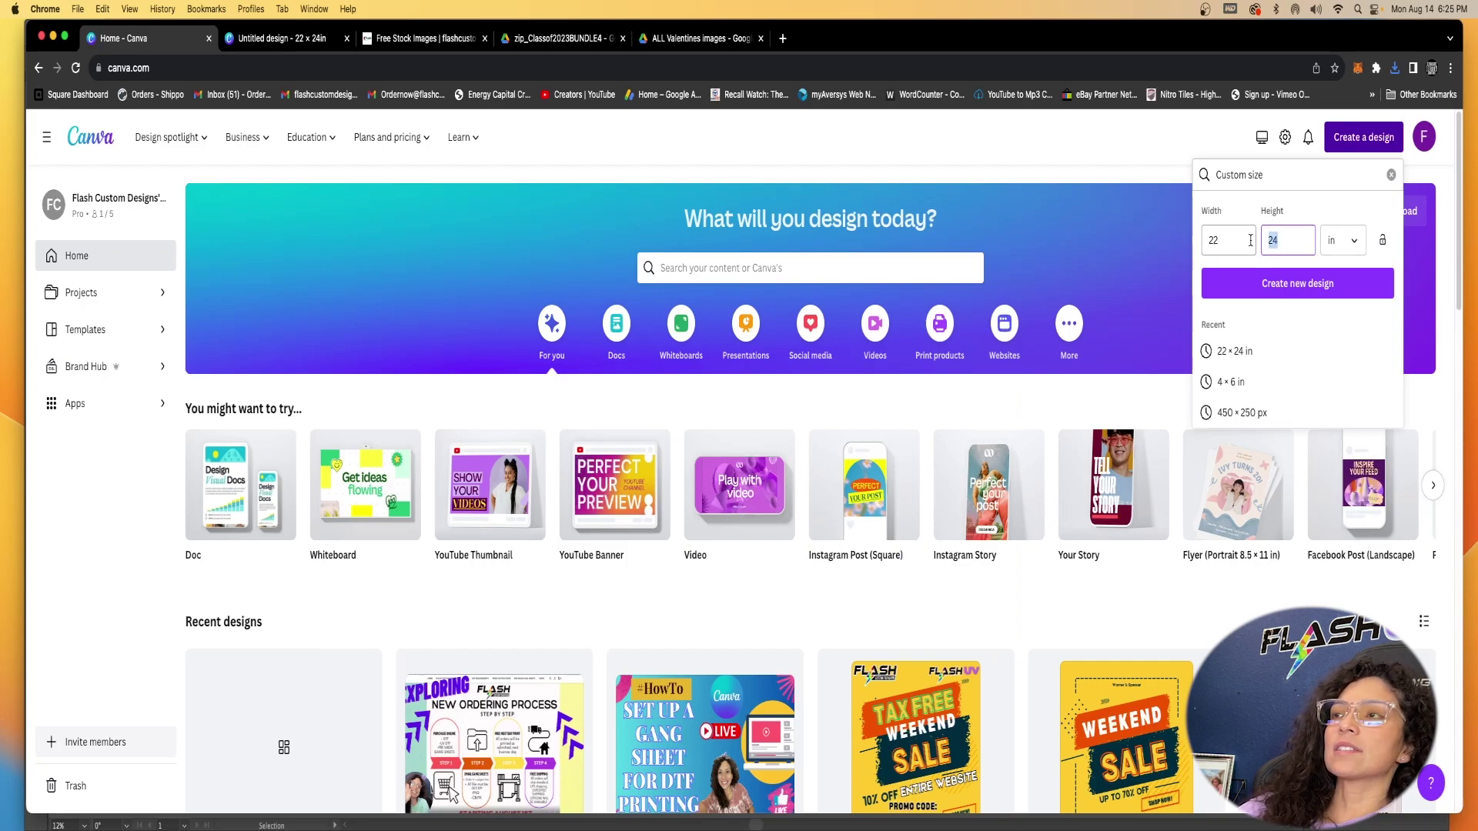
{"action": "double_click", "coordinate": [1298, 242]}
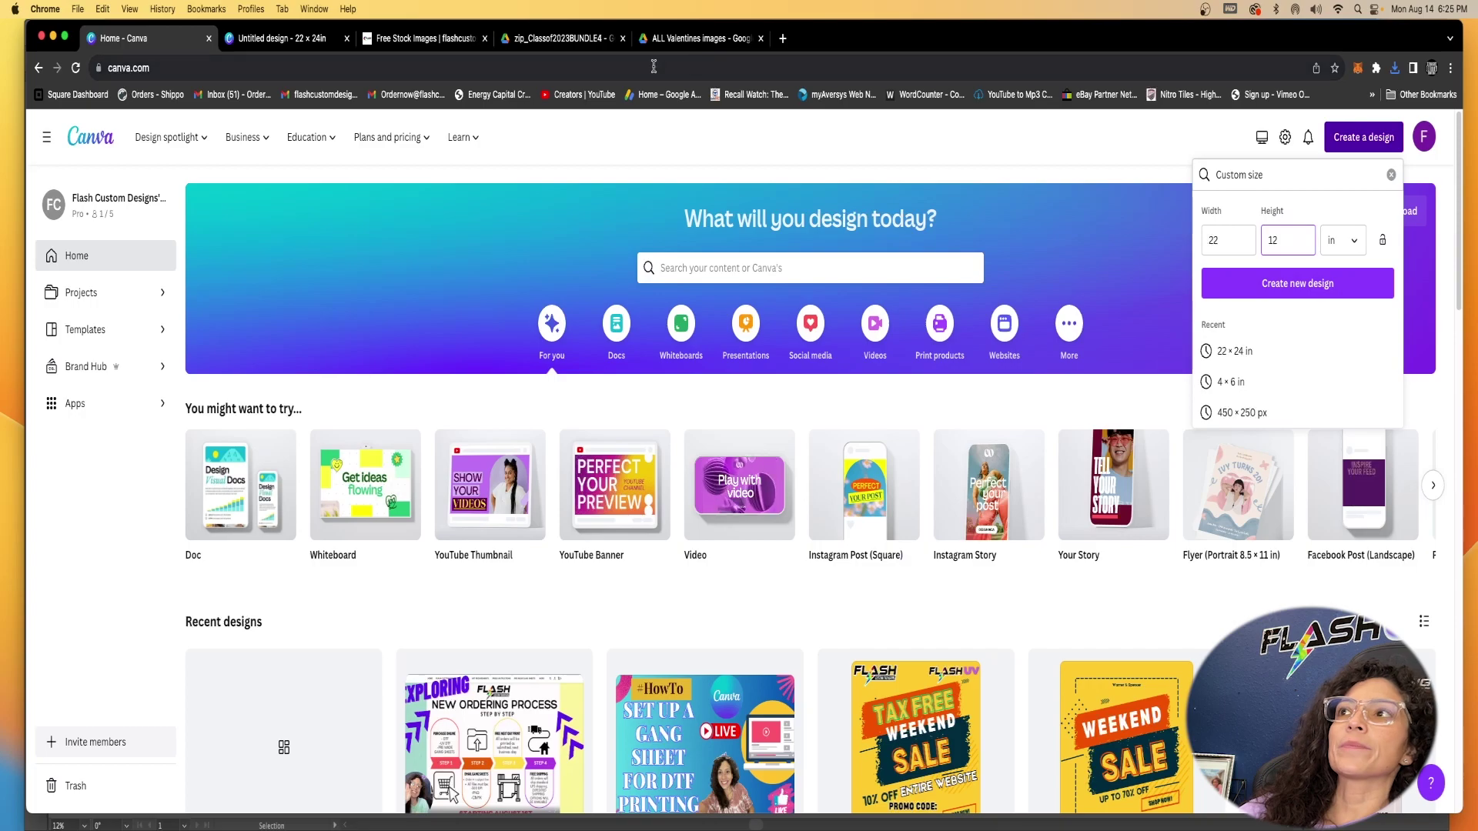
{"action": "left_click", "coordinate": [279, 42]}
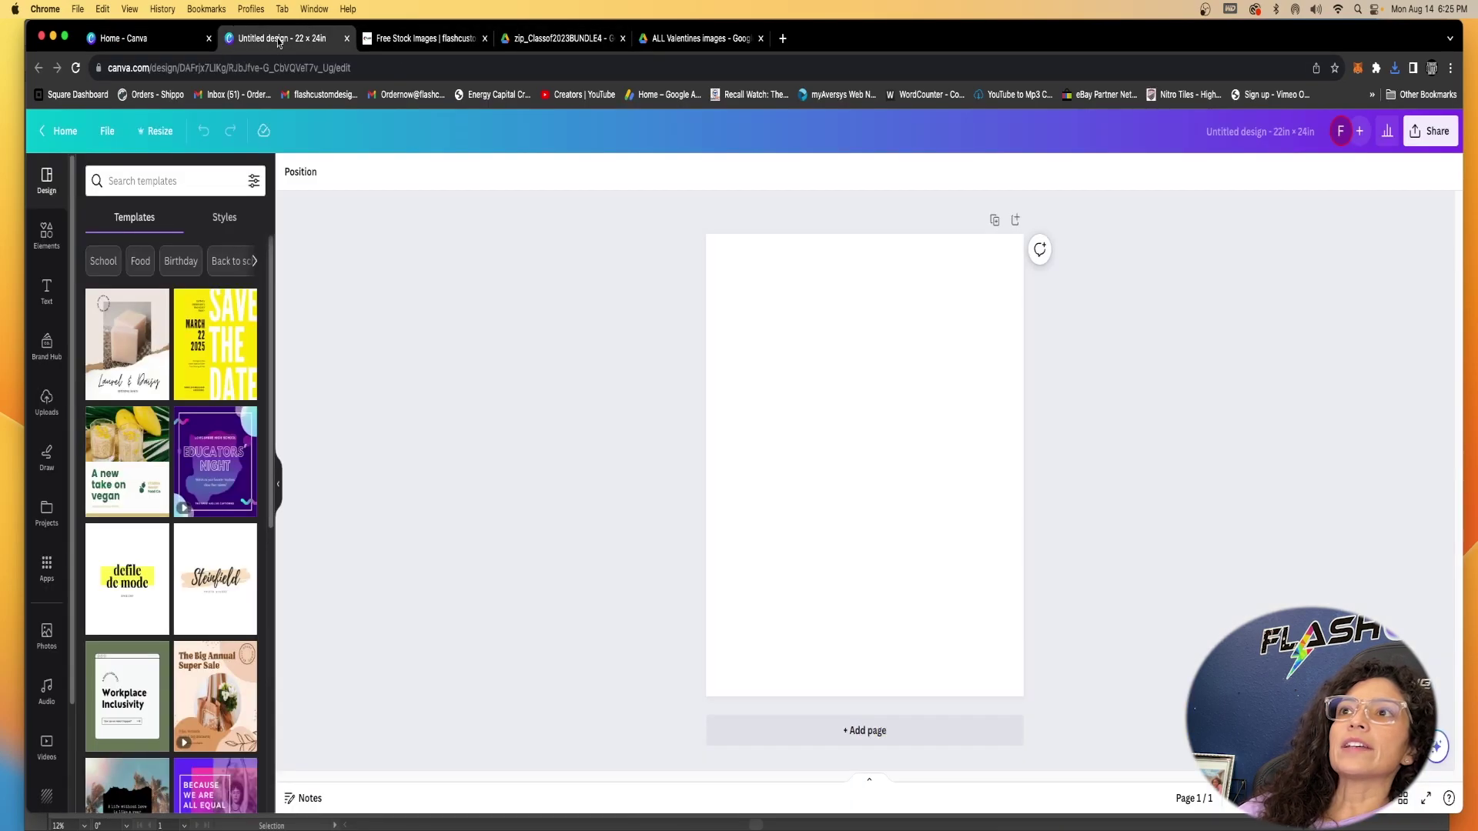
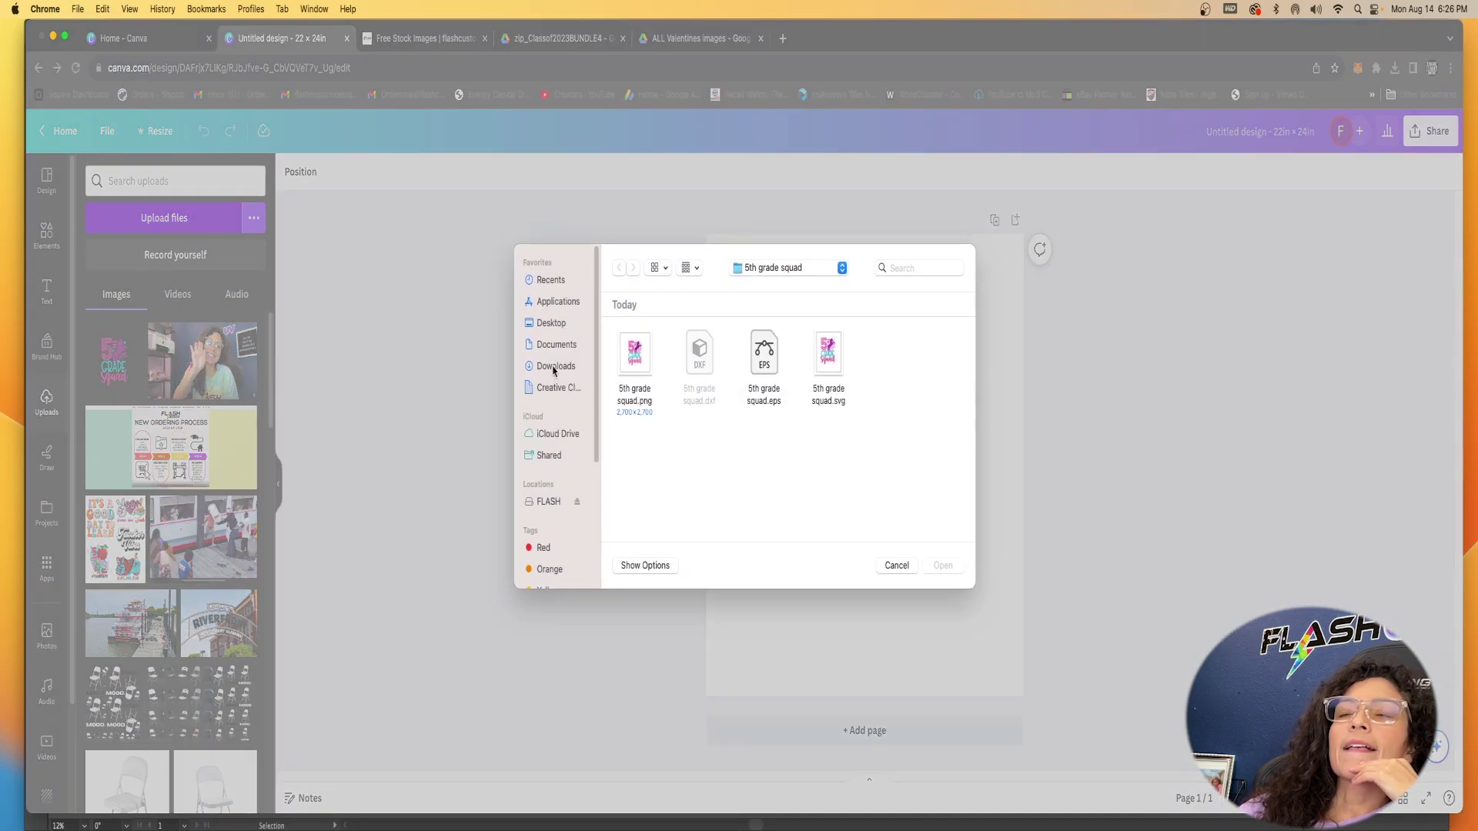
Step: Upload the downloaded horror, Valentine's and Senior 2023 PNG images from the Downloads folder
{"action": "left_click", "coordinate": [554, 368]}
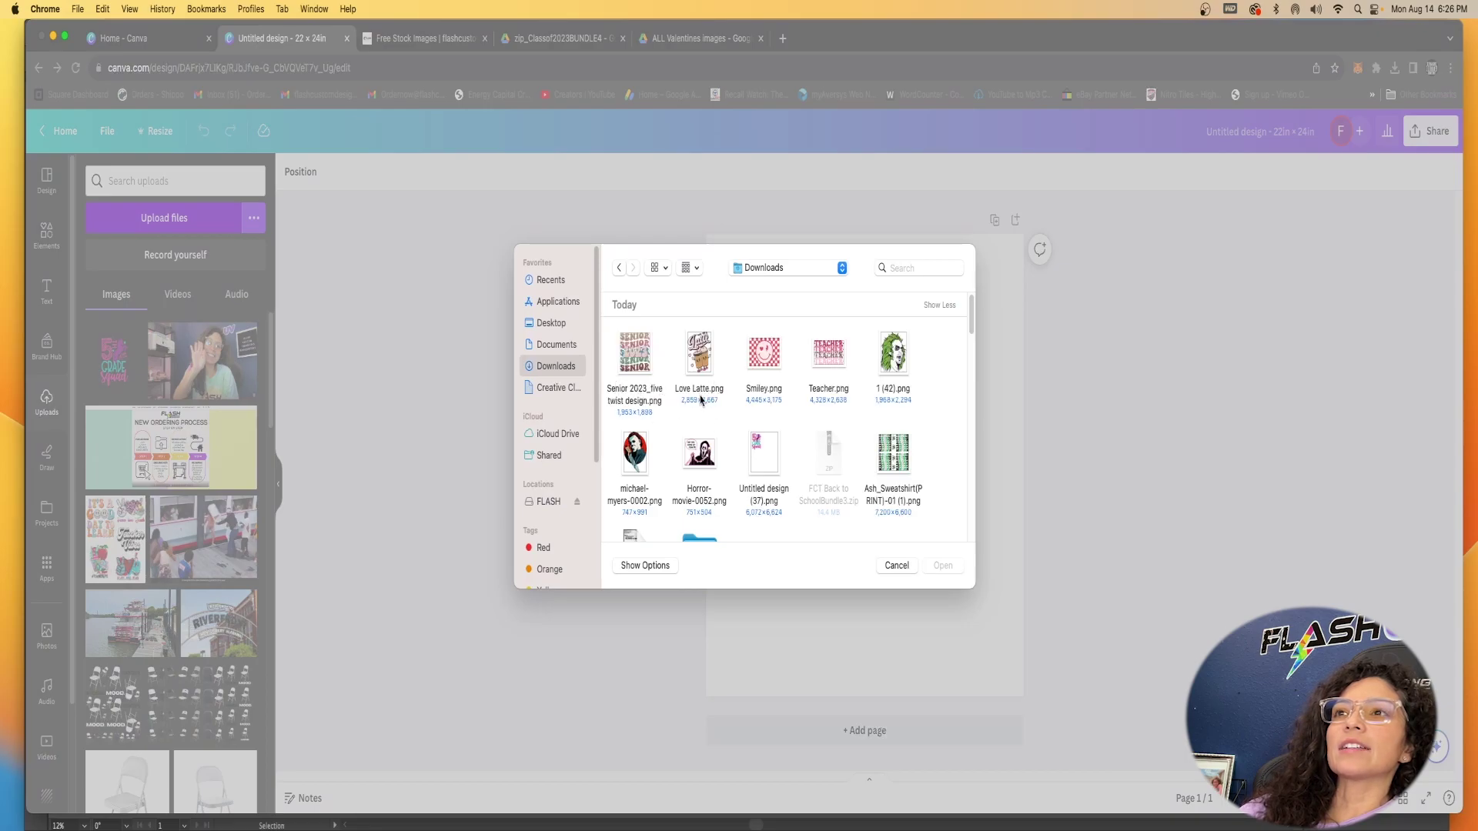
{"action": "left_click_drag", "start_coordinate": [947, 396], "coordinate": [614, 387]}
{"action": "left_click_drag", "start_coordinate": [729, 463], "coordinate": [616, 460]}
{"action": "left_click", "coordinate": [943, 566]}
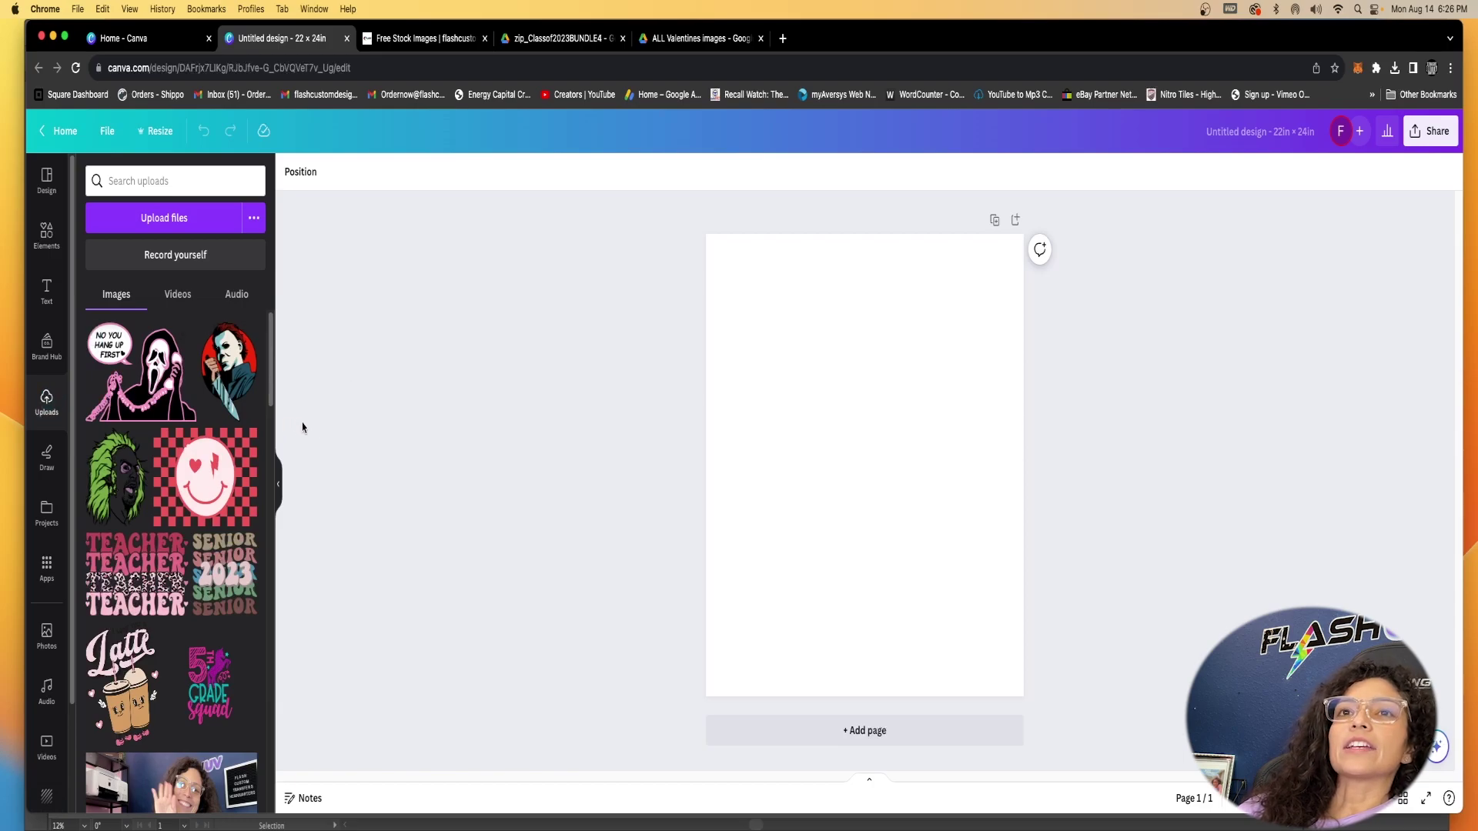
Step: Place the "No you hang up first" Ghostface image in the page's upper left corner and size it to about 13.6 × 9.1 in
{"action": "left_click", "coordinate": [147, 396]}
{"action": "left_click_drag", "start_coordinate": [877, 505], "coordinate": [825, 373]}
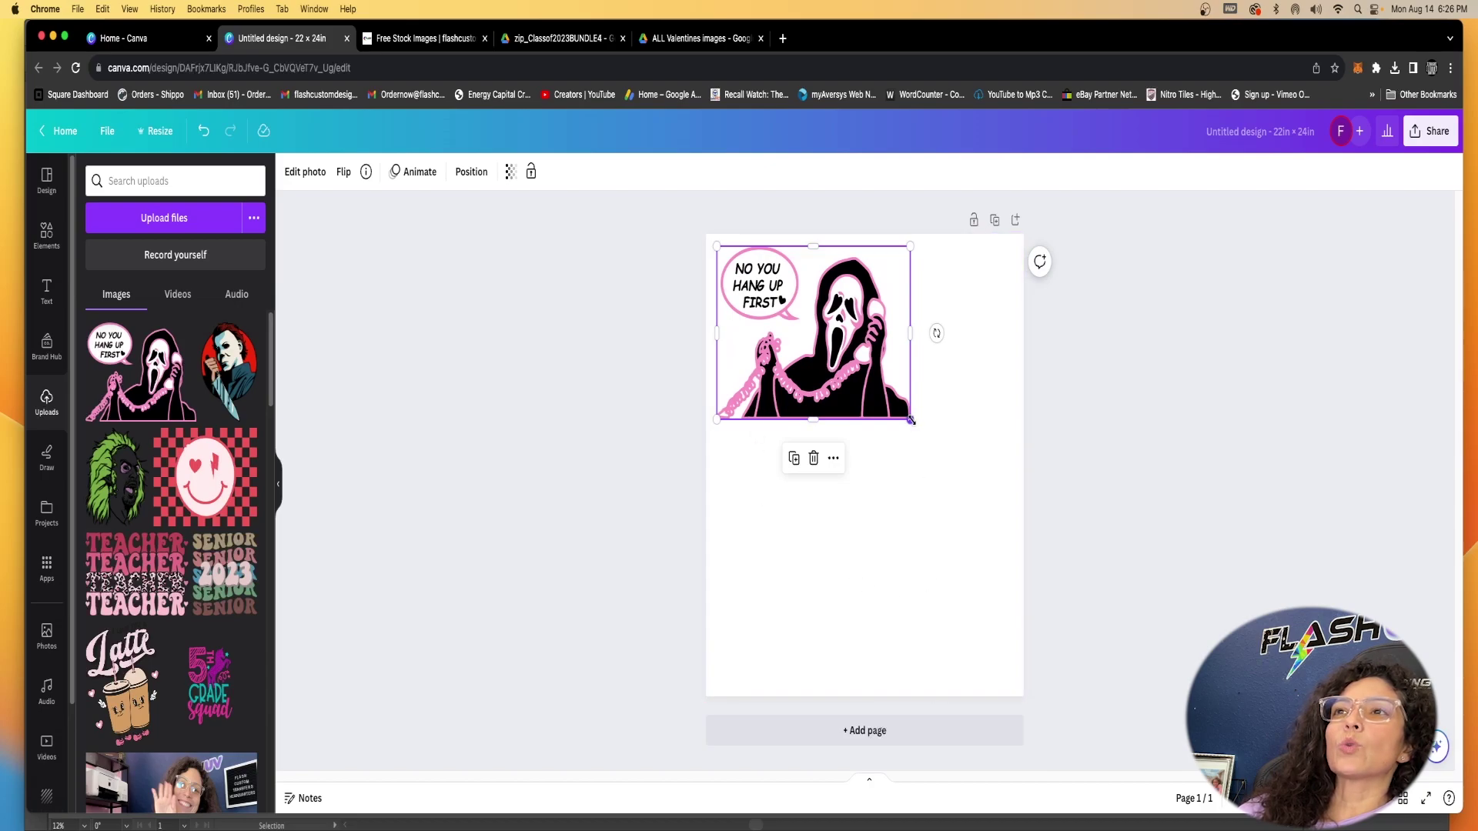
{"action": "mouse_move", "coordinate": [911, 420]}
{"action": "left_mouse_down"}
{"action": "mouse_move", "coordinate": [925, 435]}
{"action": "mouse_move", "coordinate": [843, 362]}
{"action": "mouse_move", "coordinate": [898, 454]}
{"action": "mouse_move", "coordinate": [928, 460]}
{"action": "mouse_move", "coordinate": [918, 417]}
{"action": "left_mouse_up"}
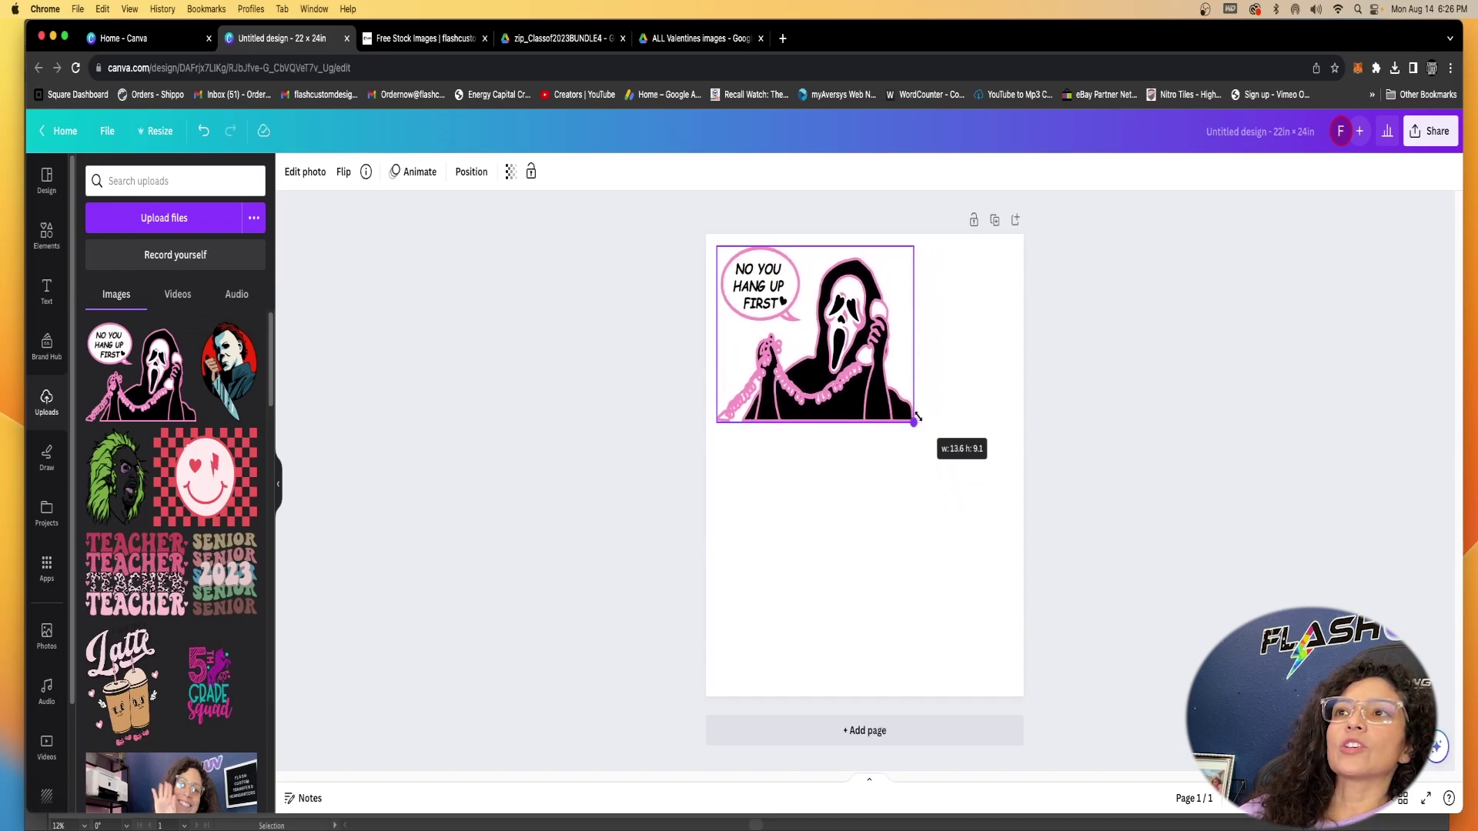
{"action": "left_click_drag", "start_coordinate": [917, 416], "coordinate": [917, 417]}
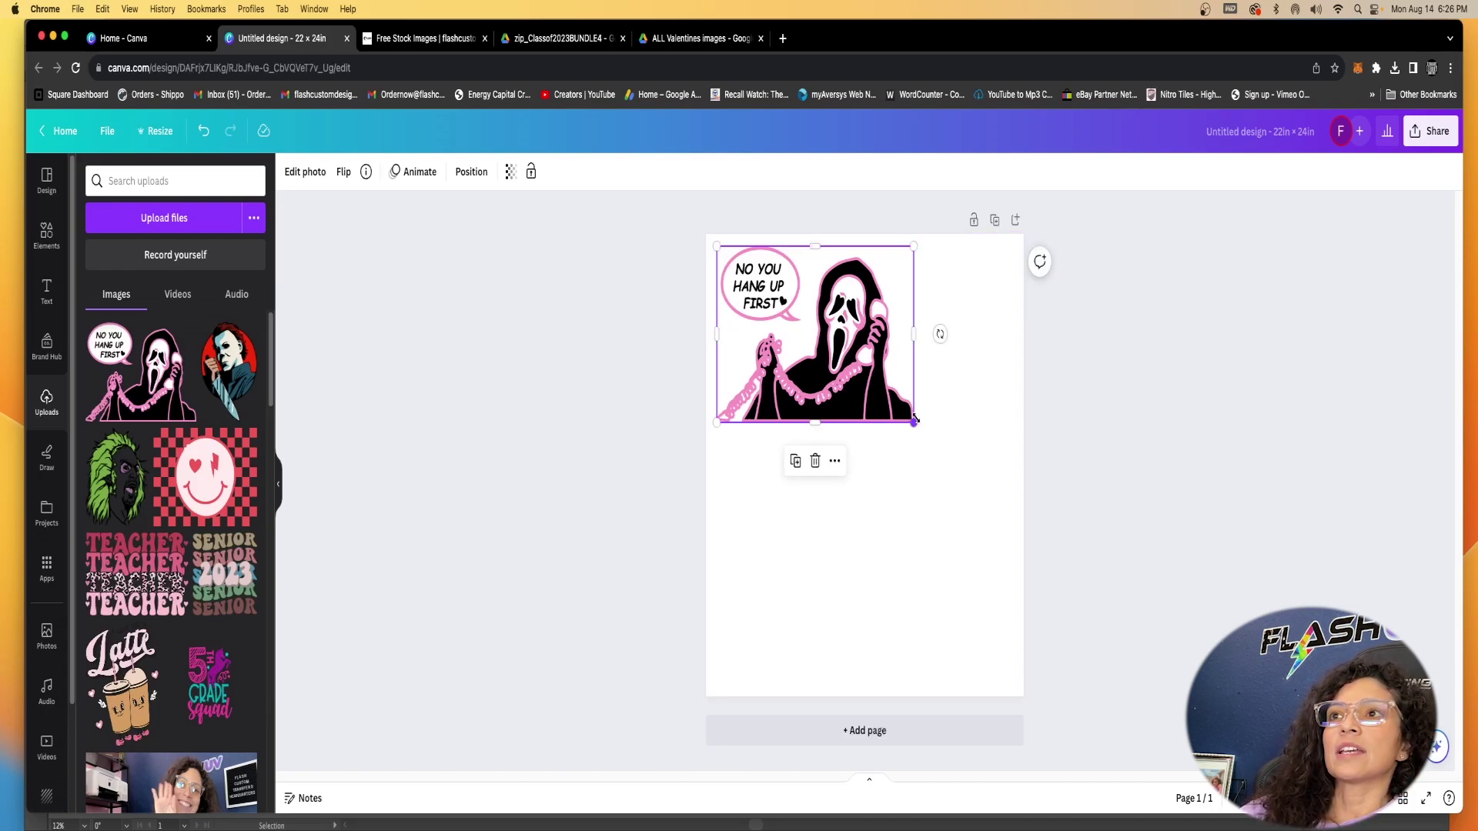
{"action": "left_click_drag", "start_coordinate": [914, 422], "coordinate": [914, 421]}
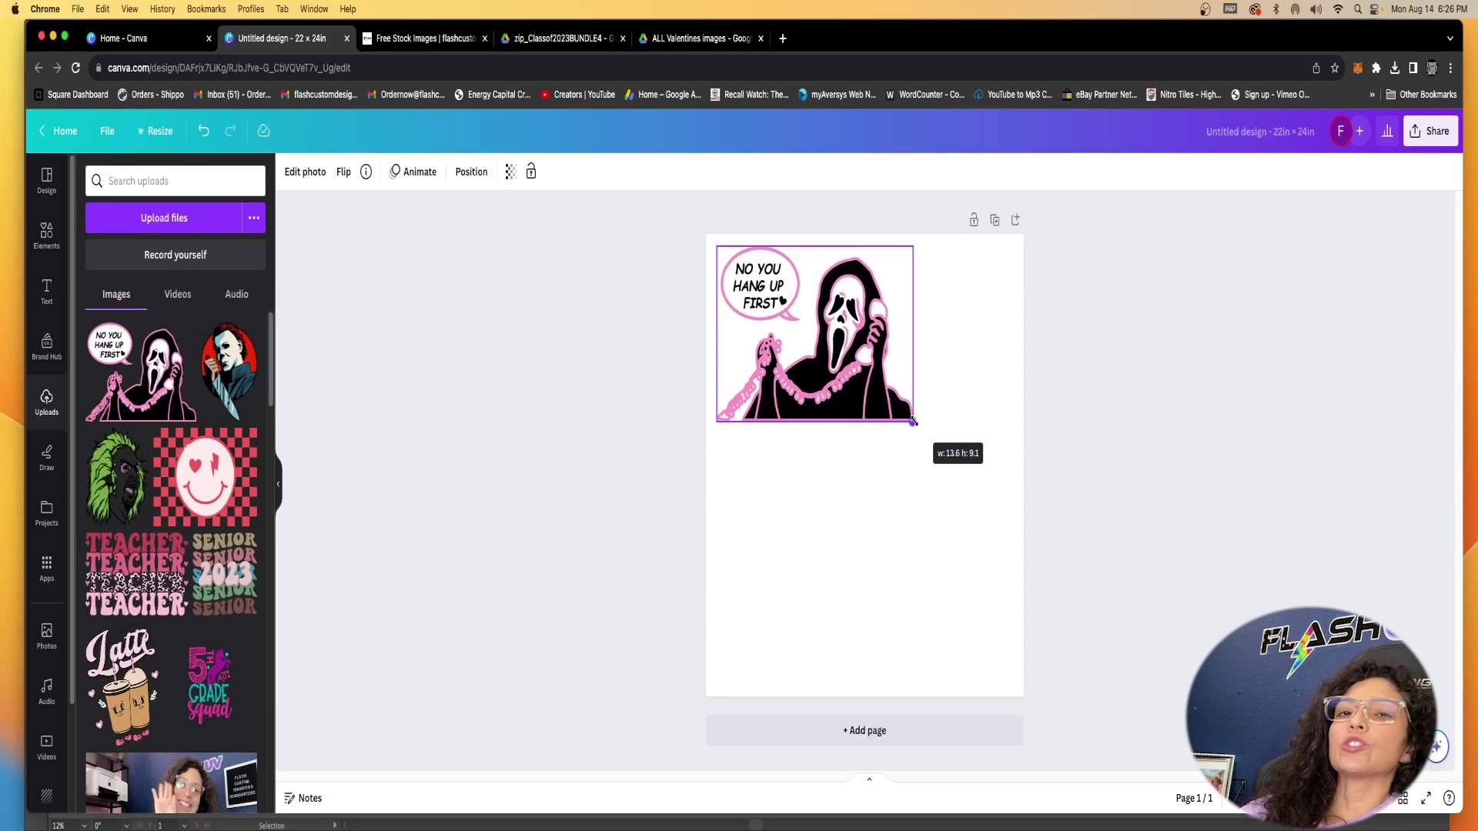
Step: Resize the Ghostface image to about 10 × 6.7 in and nudge it close to the page's upper left corner
{"action": "left_click_drag", "start_coordinate": [914, 421], "coordinate": [864, 360]}
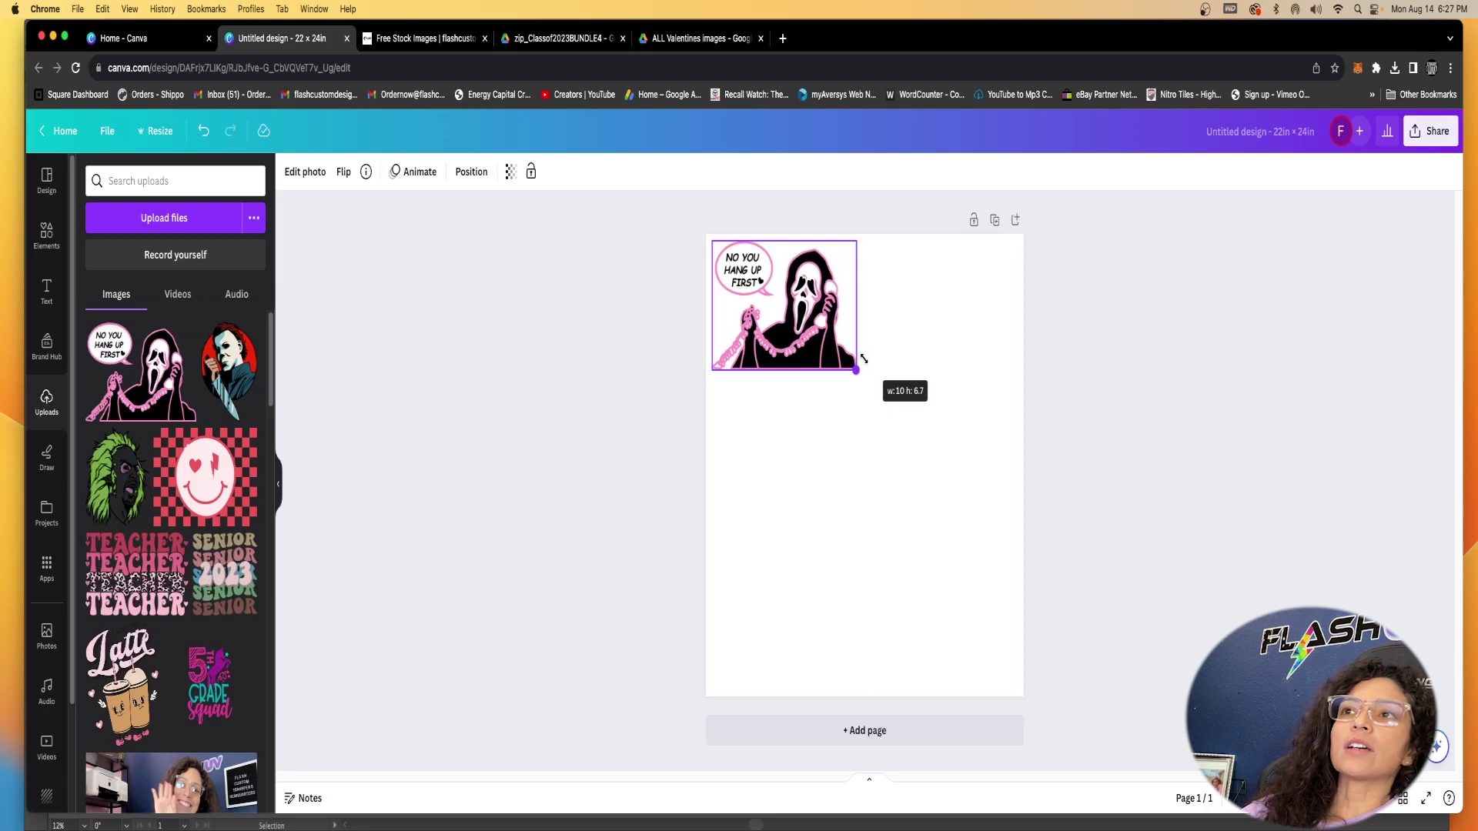
{"action": "left_click_drag", "start_coordinate": [864, 360], "coordinate": [863, 359]}
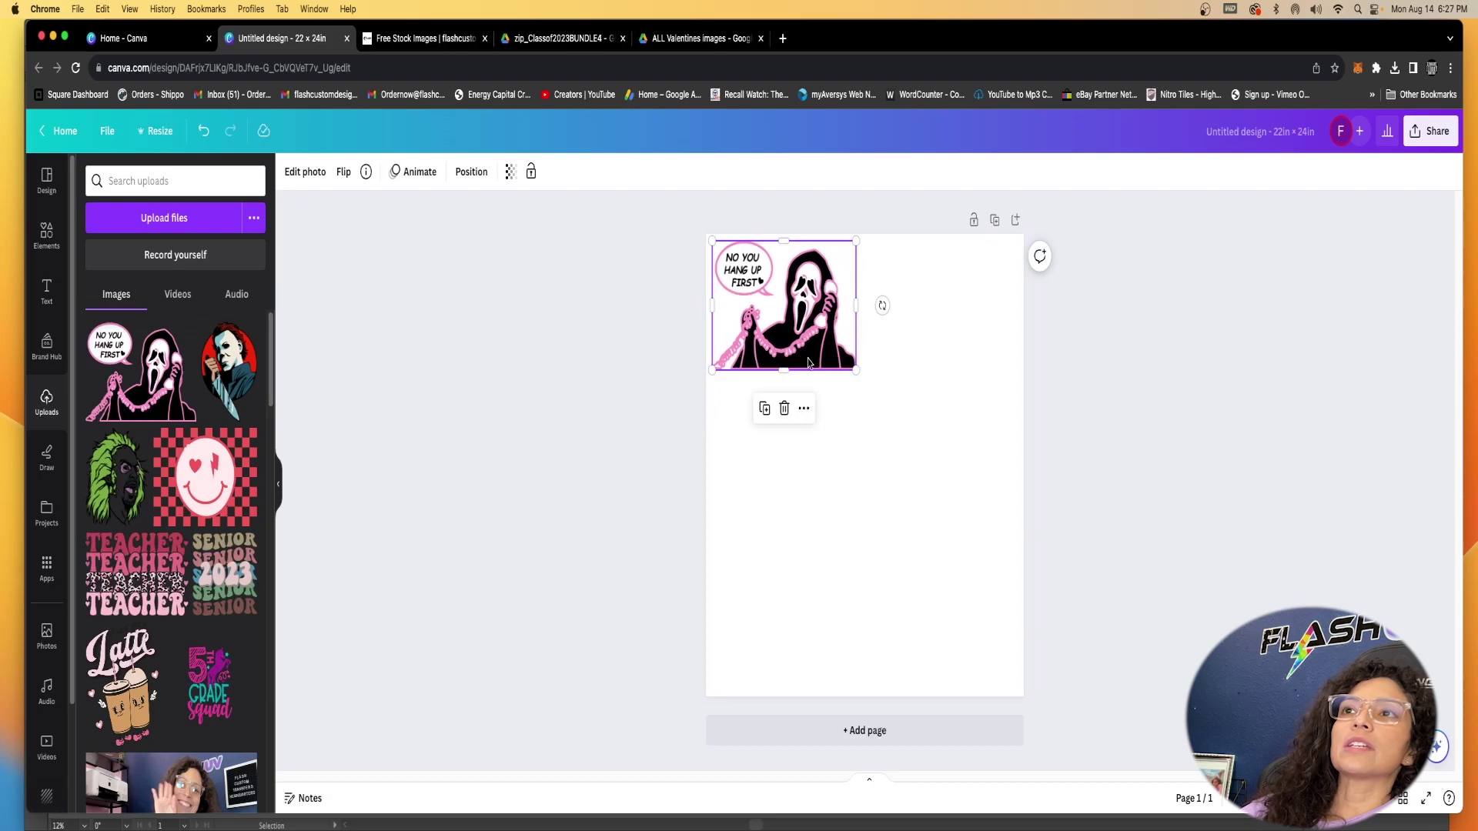
{"action": "left_click_drag", "start_coordinate": [806, 356], "coordinate": [803, 356]}
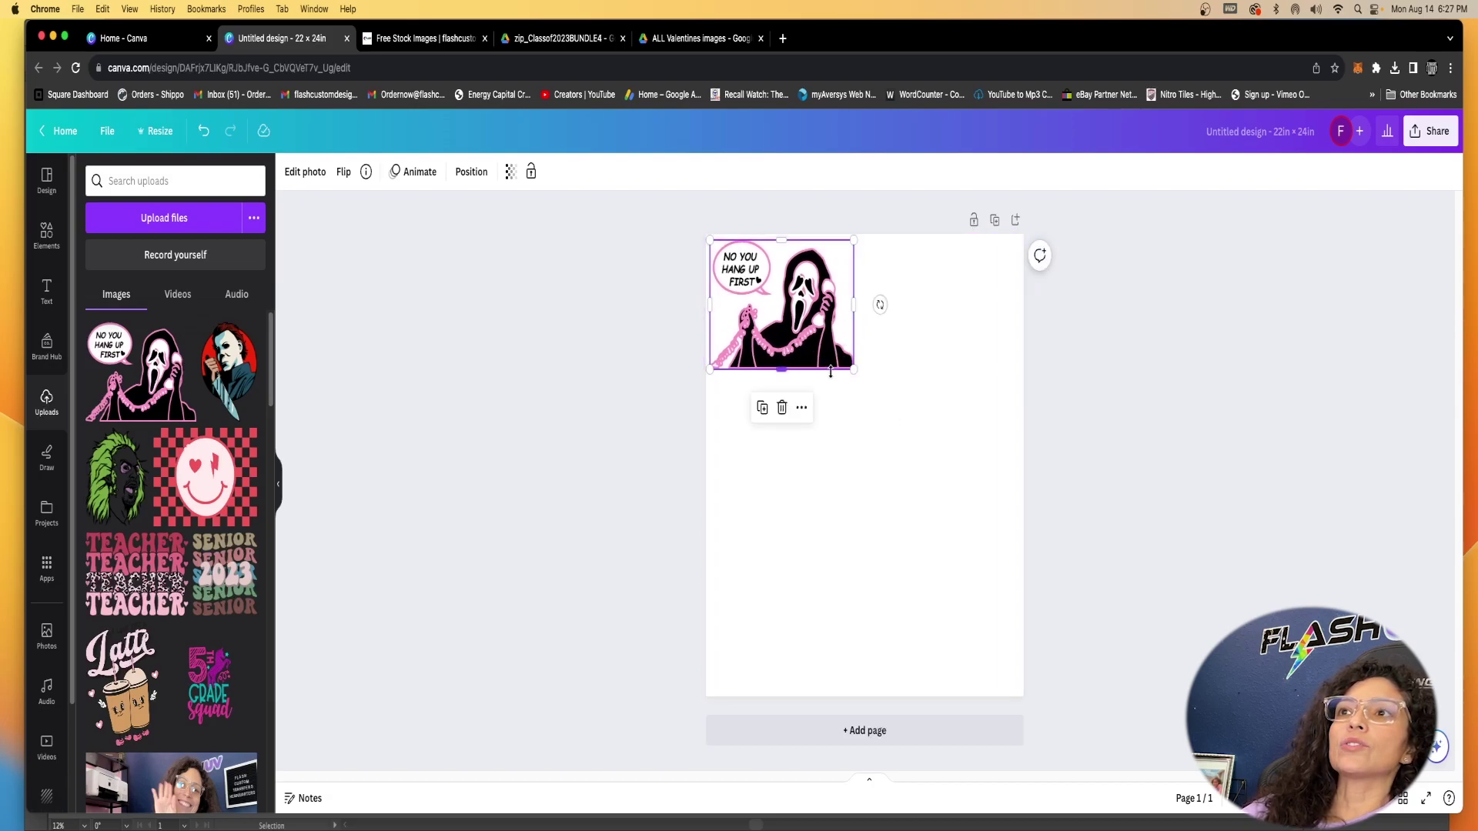
{"action": "left_click_drag", "start_coordinate": [853, 369], "coordinate": [854, 370]}
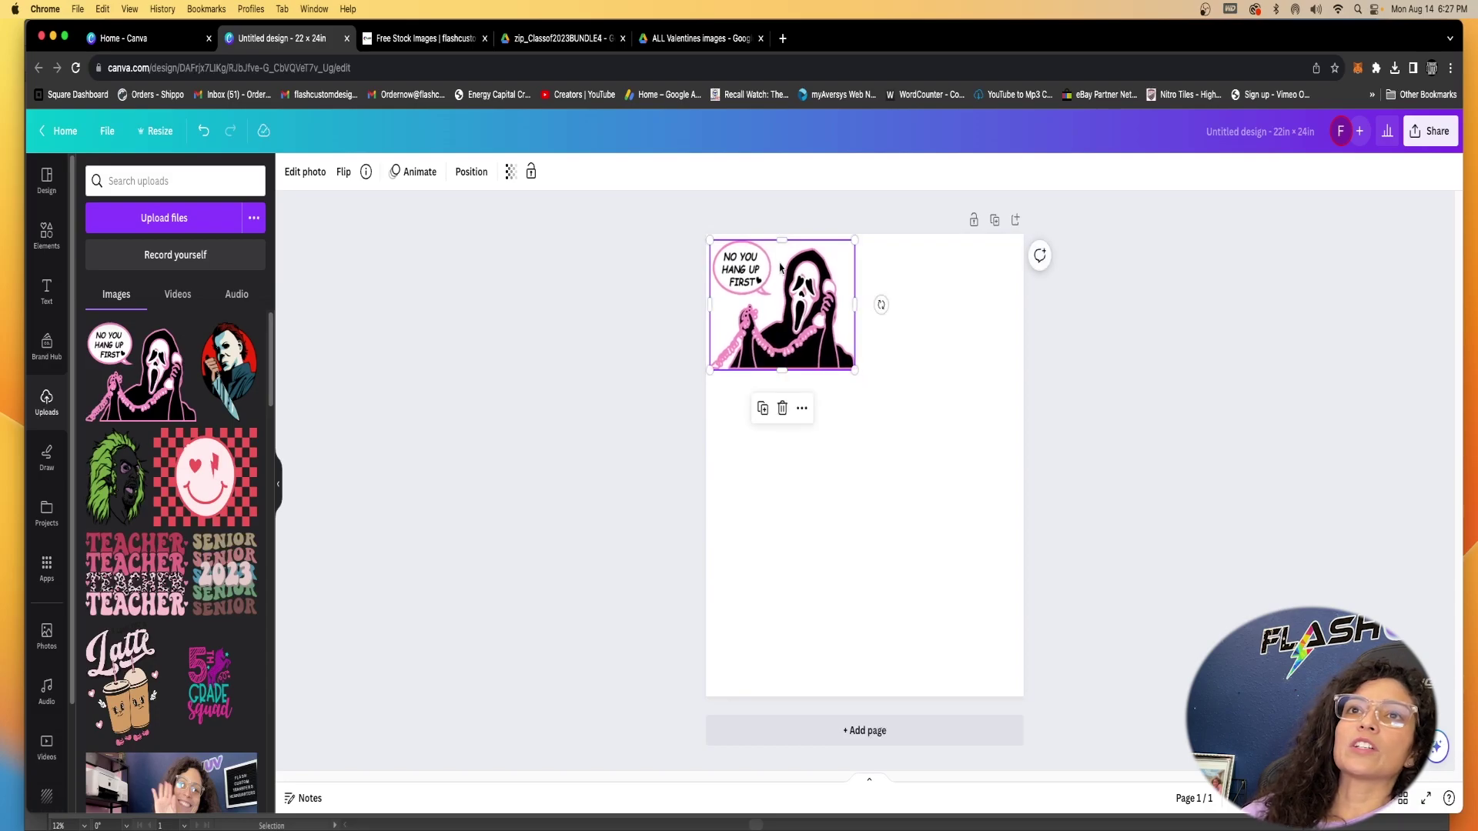
Step: Add the Michael Myers image and shrink it to a small size beside the Ghostface image along the page's upper edge
{"action": "left_click", "coordinate": [211, 395]}
{"action": "left_click_drag", "start_coordinate": [839, 510], "coordinate": [905, 506]}
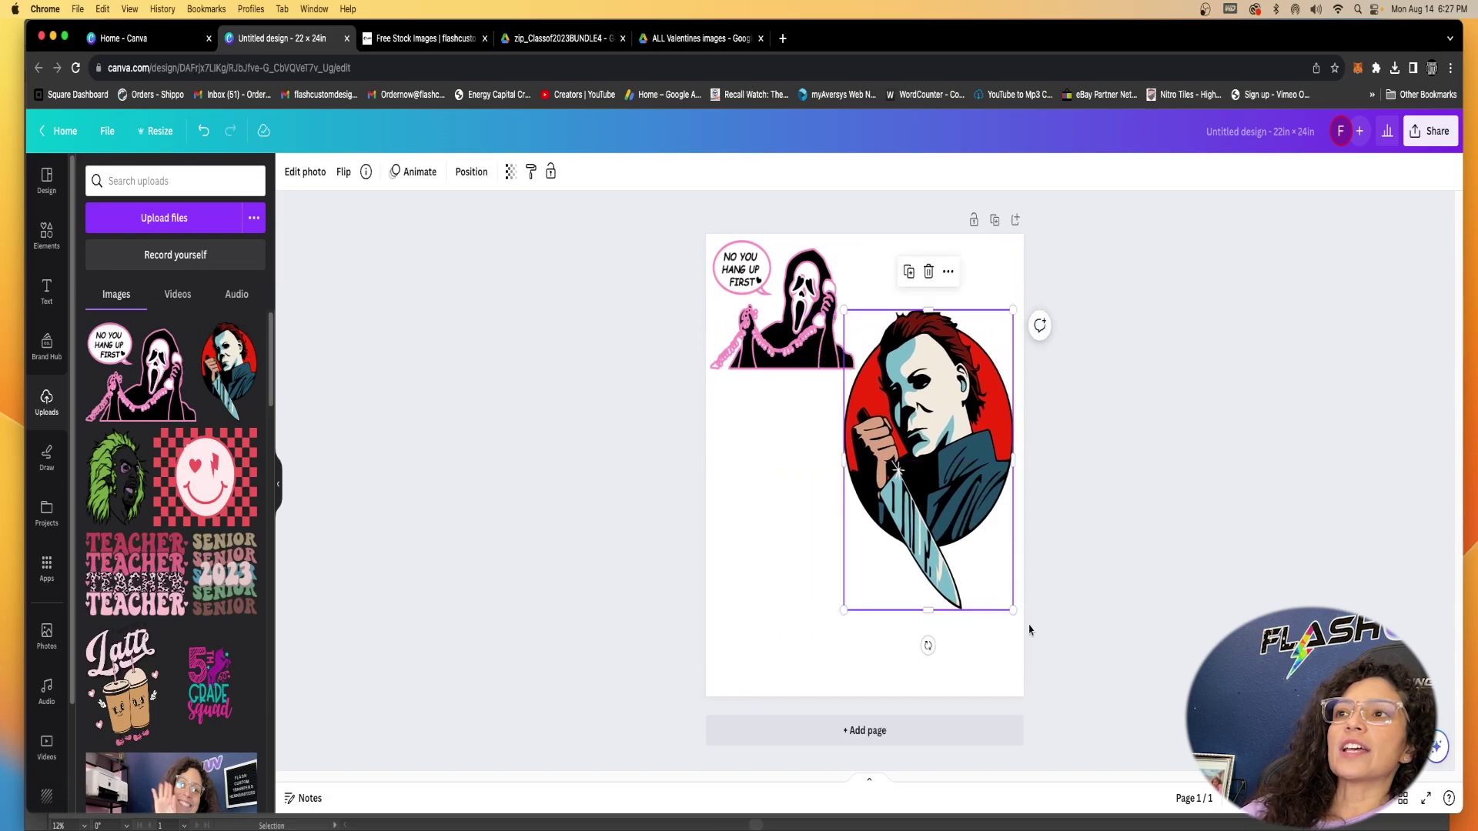
{"action": "left_click_drag", "start_coordinate": [1014, 611], "coordinate": [868, 281]}
Step: Add the green-haired Beetlejuice image, scale it down and place it in the page's upper right corner
{"action": "left_click", "coordinate": [147, 461]}
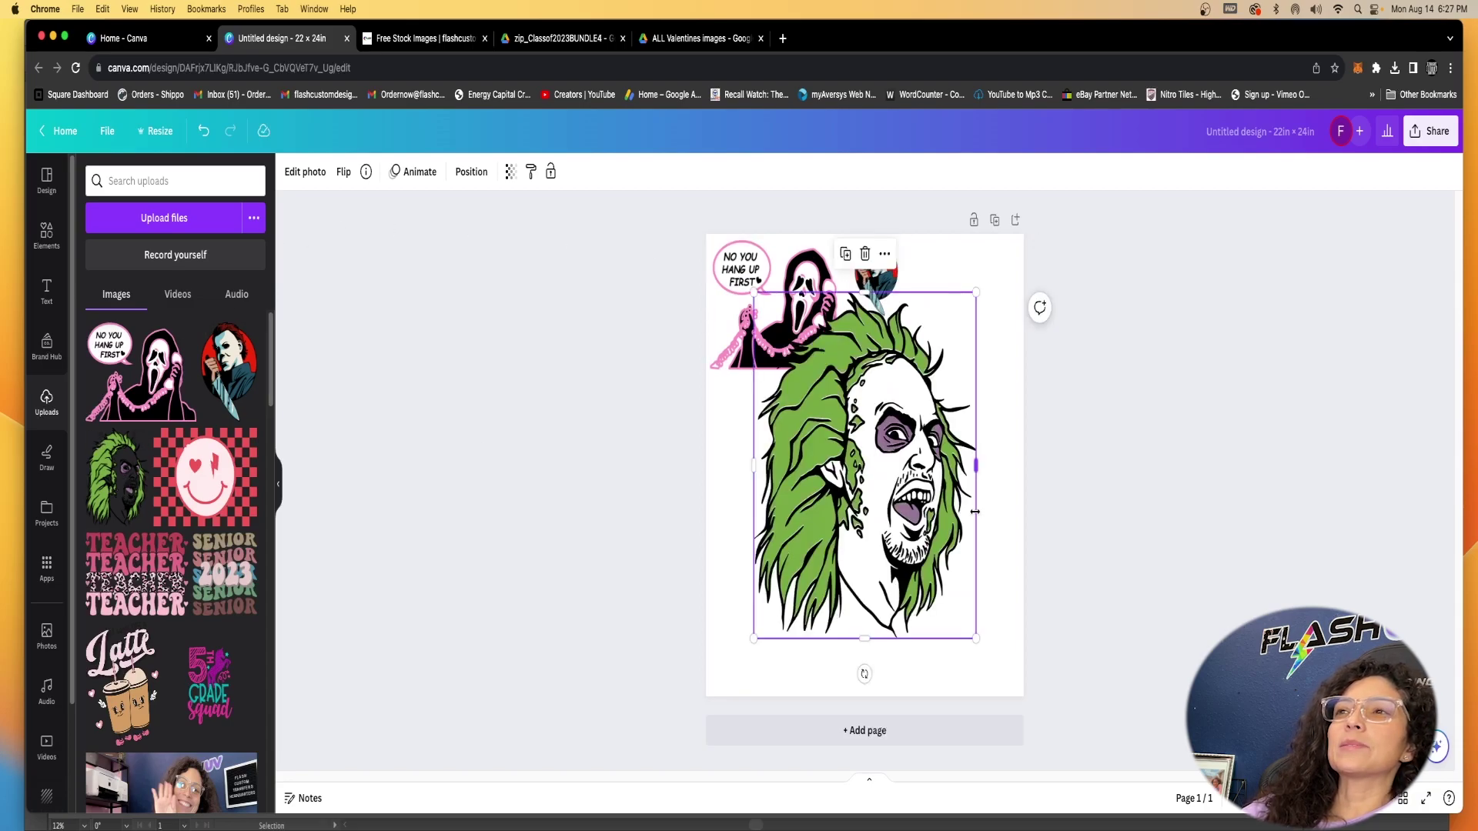
{"action": "left_click_drag", "start_coordinate": [959, 539], "coordinate": [958, 579]}
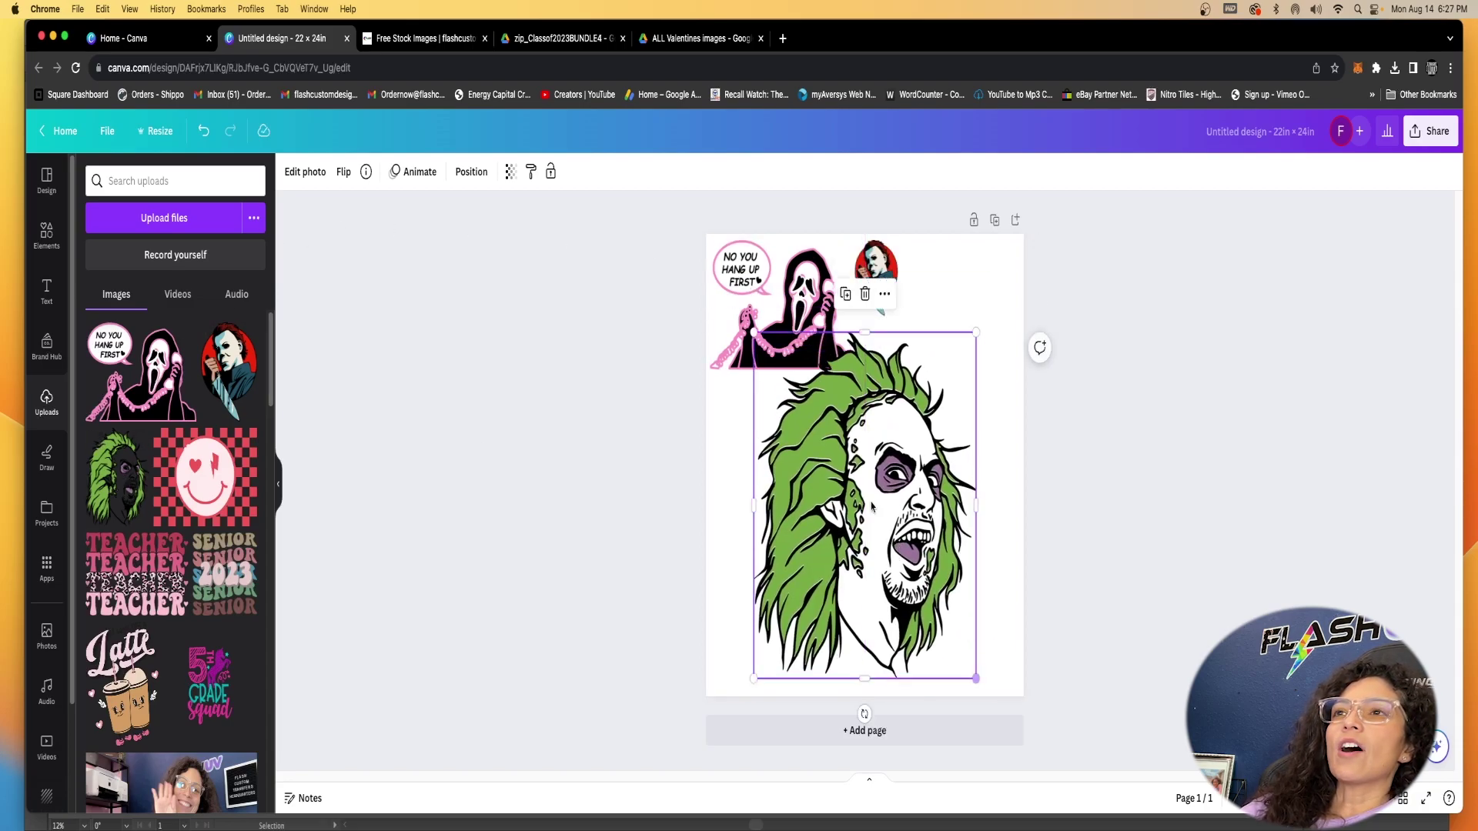
{"action": "mouse_move", "coordinate": [910, 532]}
{"action": "left_mouse_down"}
{"action": "mouse_move", "coordinate": [874, 525]}
{"action": "mouse_move", "coordinate": [893, 511]}
{"action": "left_mouse_up"}
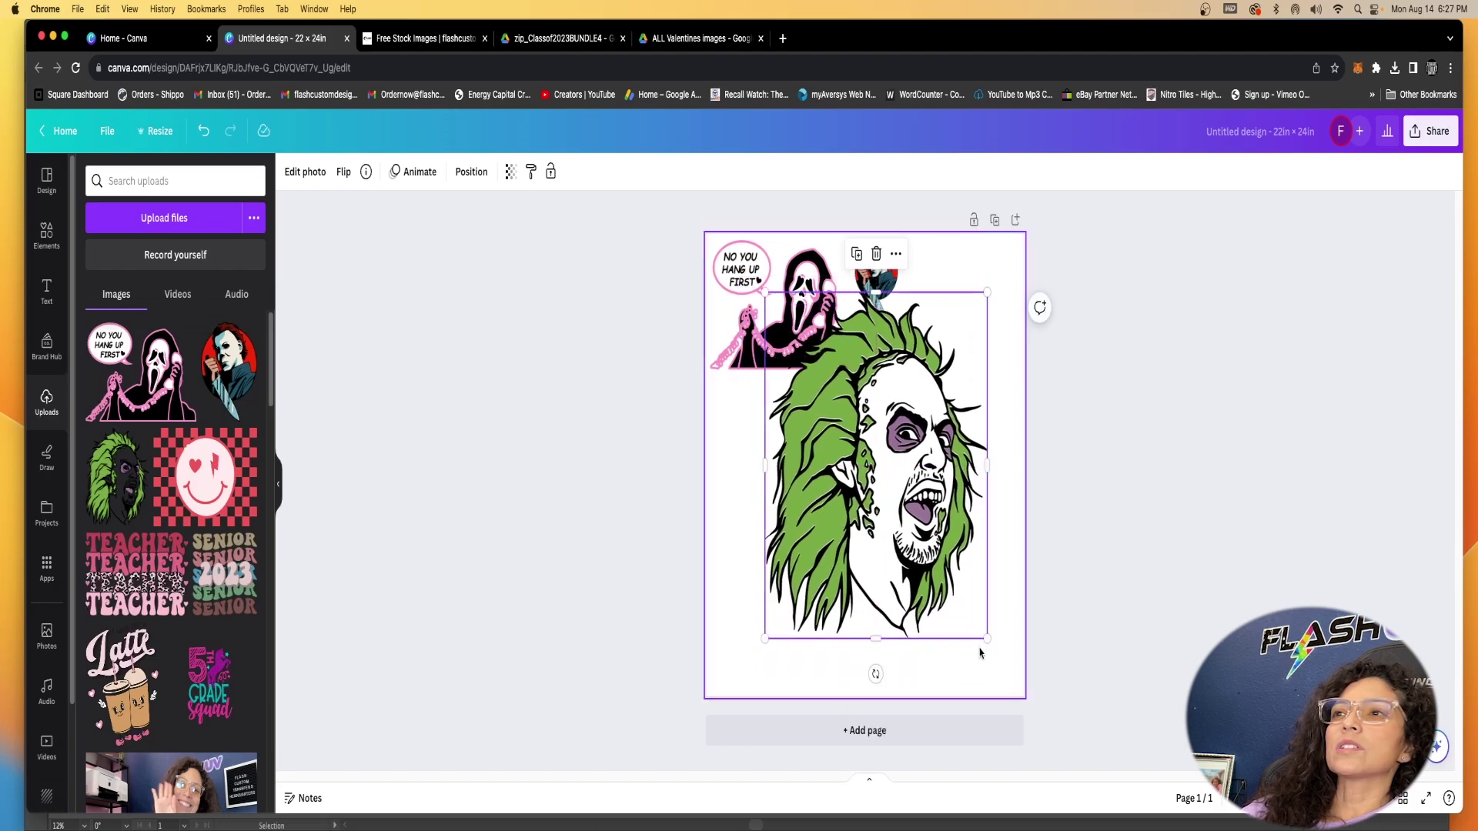
{"action": "left_click_drag", "start_coordinate": [990, 642], "coordinate": [883, 472]}
{"action": "left_click_drag", "start_coordinate": [821, 297], "coordinate": [955, 245]}
Step: Add the checkered smiley image beneath Ghostface and the Teacher image beneath Beetlejuice, each scaled to fit about half the page width
{"action": "left_click", "coordinate": [205, 478]}
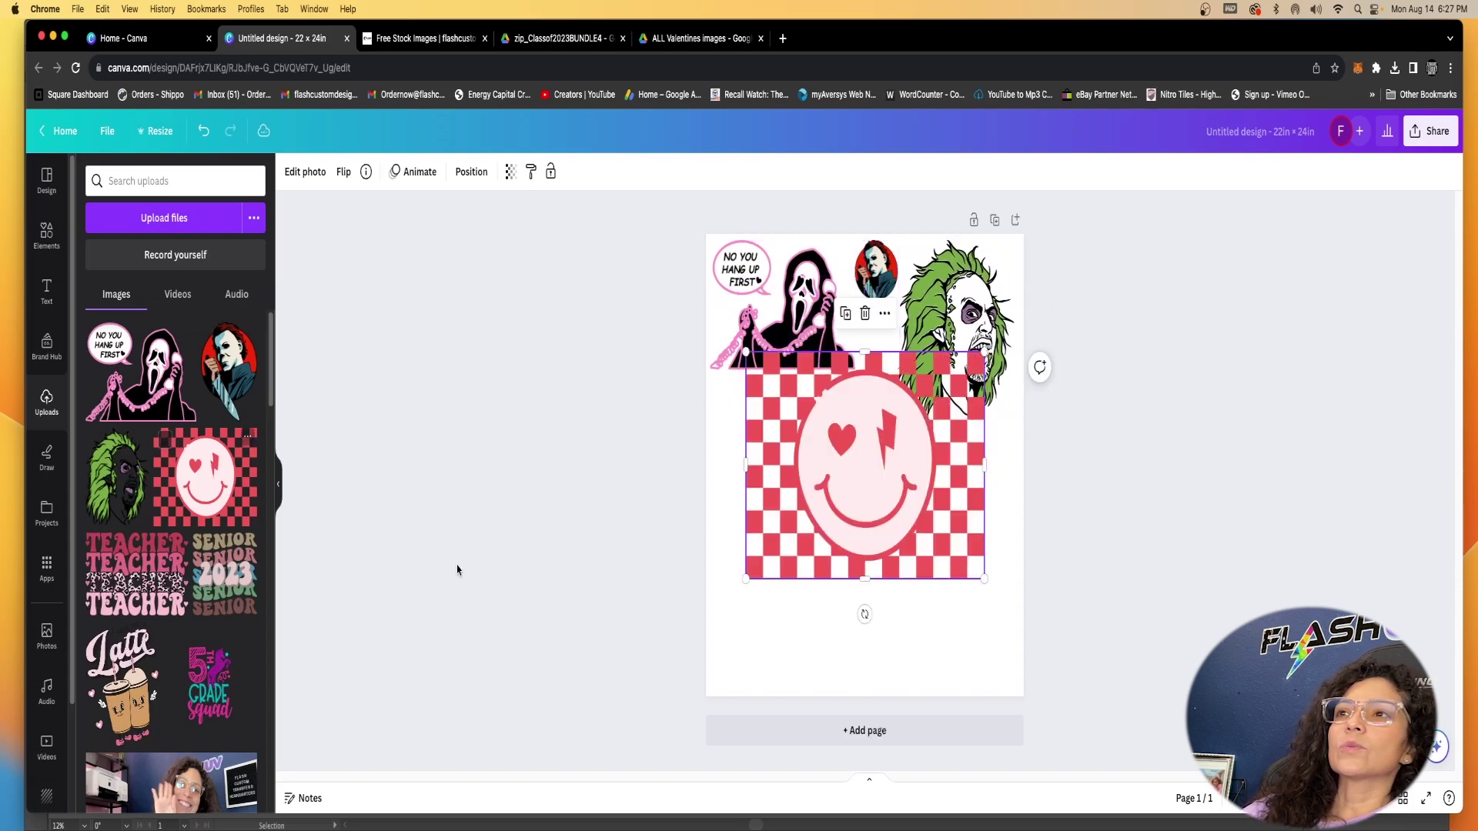
{"action": "left_click_drag", "start_coordinate": [984, 580], "coordinate": [804, 475]}
{"action": "left_click_drag", "start_coordinate": [135, 574], "coordinate": [957, 518]}
Step: Add the Senior 2023 image and fit it in the page's lower left corner beneath the checkered smiley
{"action": "left_click", "coordinate": [248, 619]}
{"action": "left_click_drag", "start_coordinate": [973, 683], "coordinate": [839, 431]}
{"action": "left_click_drag", "start_coordinate": [793, 377], "coordinate": [769, 625]}
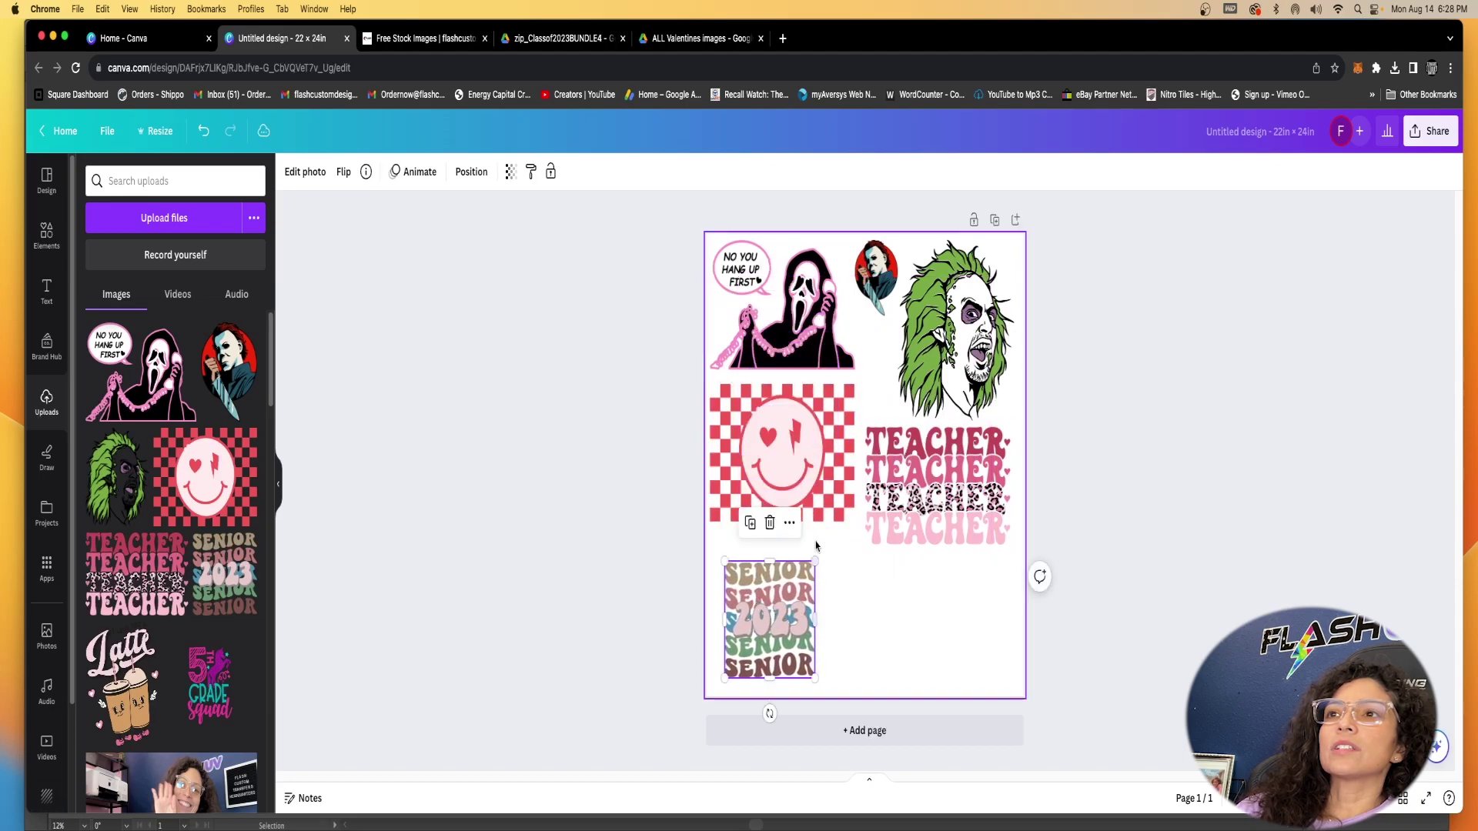
{"action": "left_click_drag", "start_coordinate": [815, 562], "coordinate": [836, 535]}
{"action": "left_click_drag", "start_coordinate": [803, 588], "coordinate": [793, 586]}
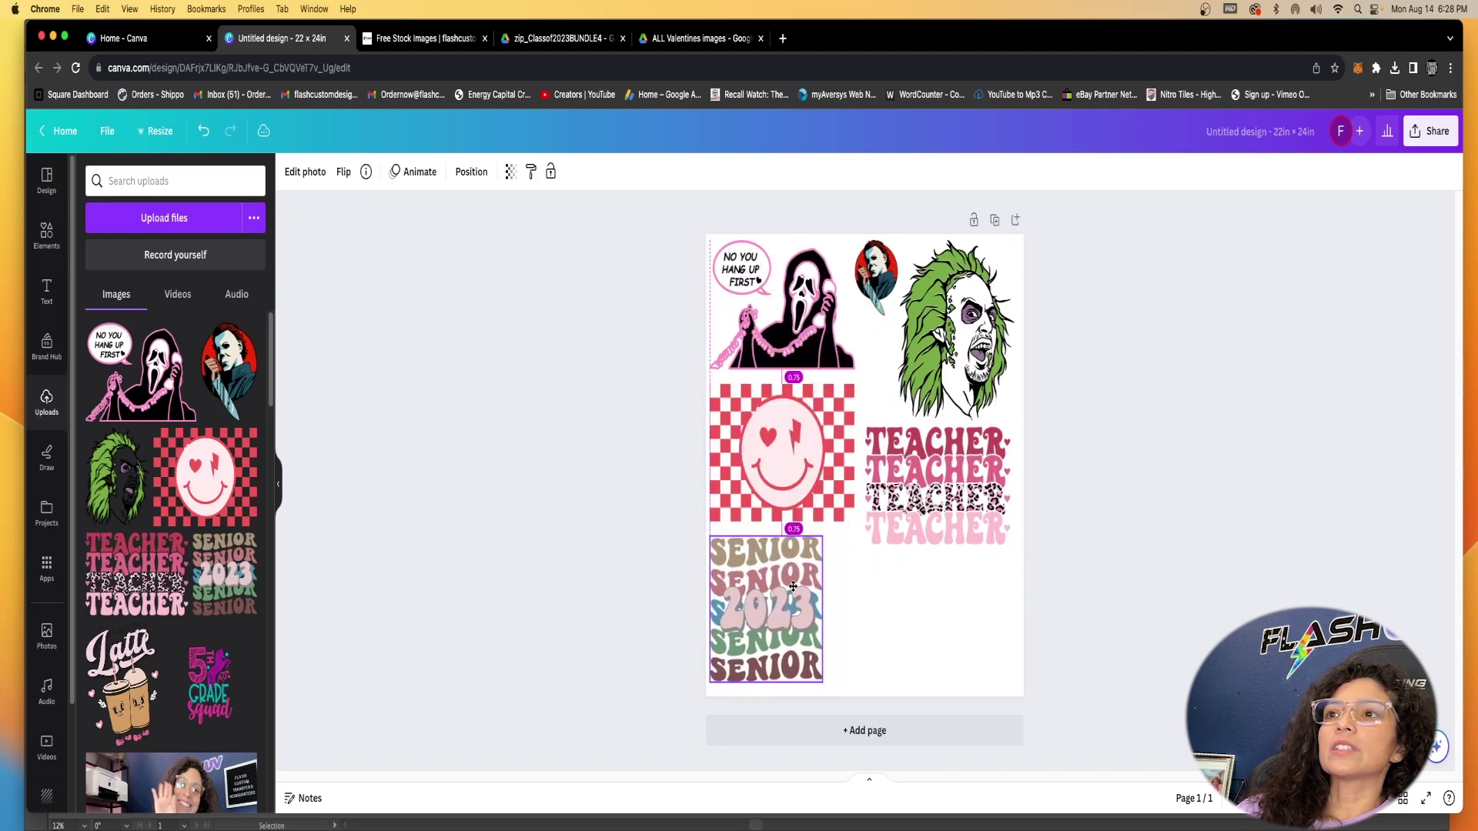
{"action": "left_click_drag", "start_coordinate": [822, 682], "coordinate": [826, 686]}
Step: Add the Latte image, rotate it sideways and fit it in the page's lower right corner beneath the Teacher image
{"action": "left_click", "coordinate": [94, 638]}
{"action": "left_click_drag", "start_coordinate": [880, 540], "coordinate": [912, 588]}
{"action": "left_click_drag", "start_coordinate": [897, 722], "coordinate": [1054, 513]}
{"action": "left_click_drag", "start_coordinate": [920, 508], "coordinate": [921, 620]}
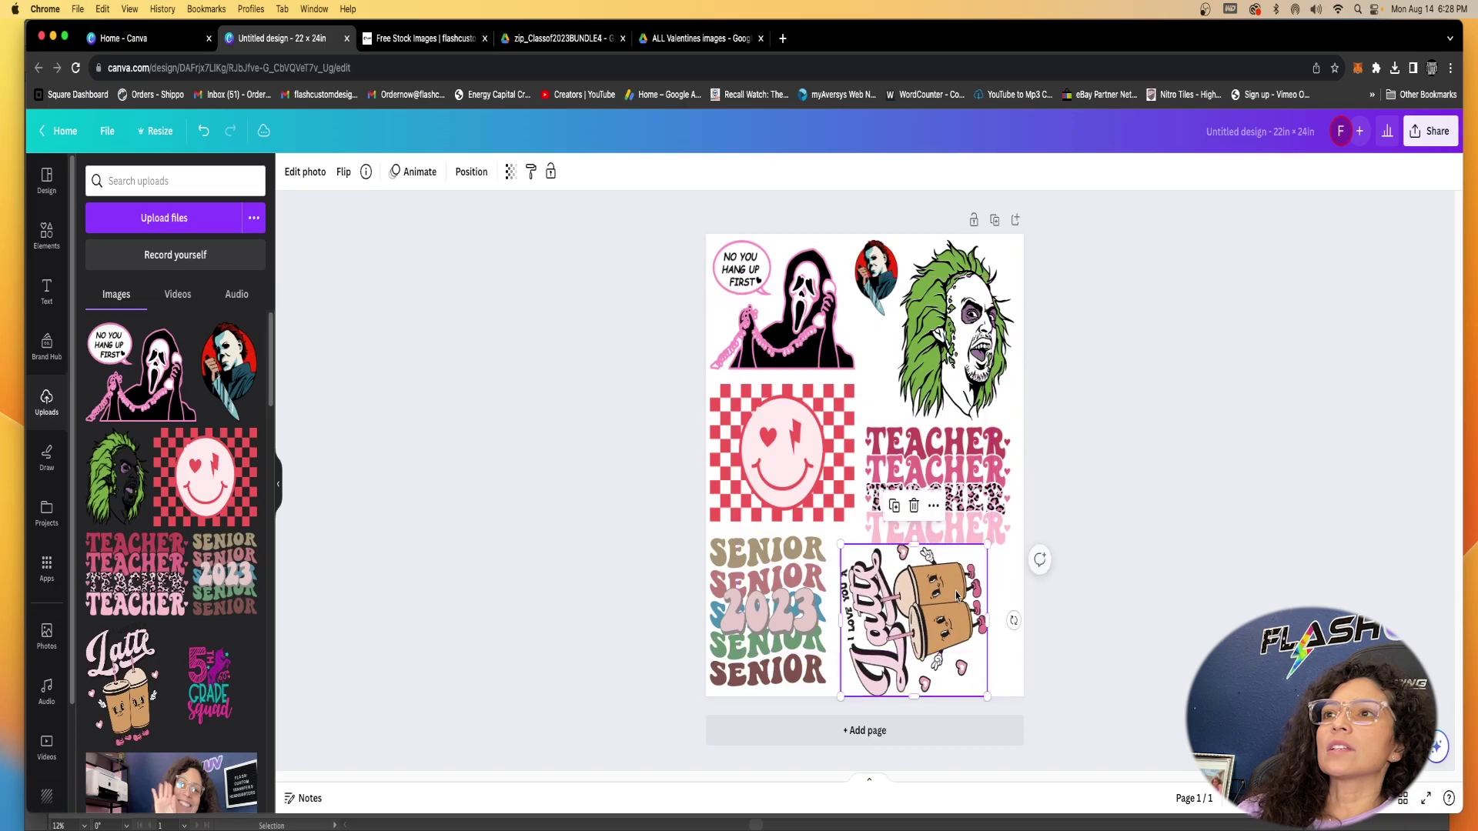
{"action": "left_click_drag", "start_coordinate": [965, 638], "coordinate": [974, 637]}
{"action": "left_click_drag", "start_coordinate": [1001, 697], "coordinate": [996, 691]}
{"action": "left_click_drag", "start_coordinate": [926, 630], "coordinate": [949, 630]}
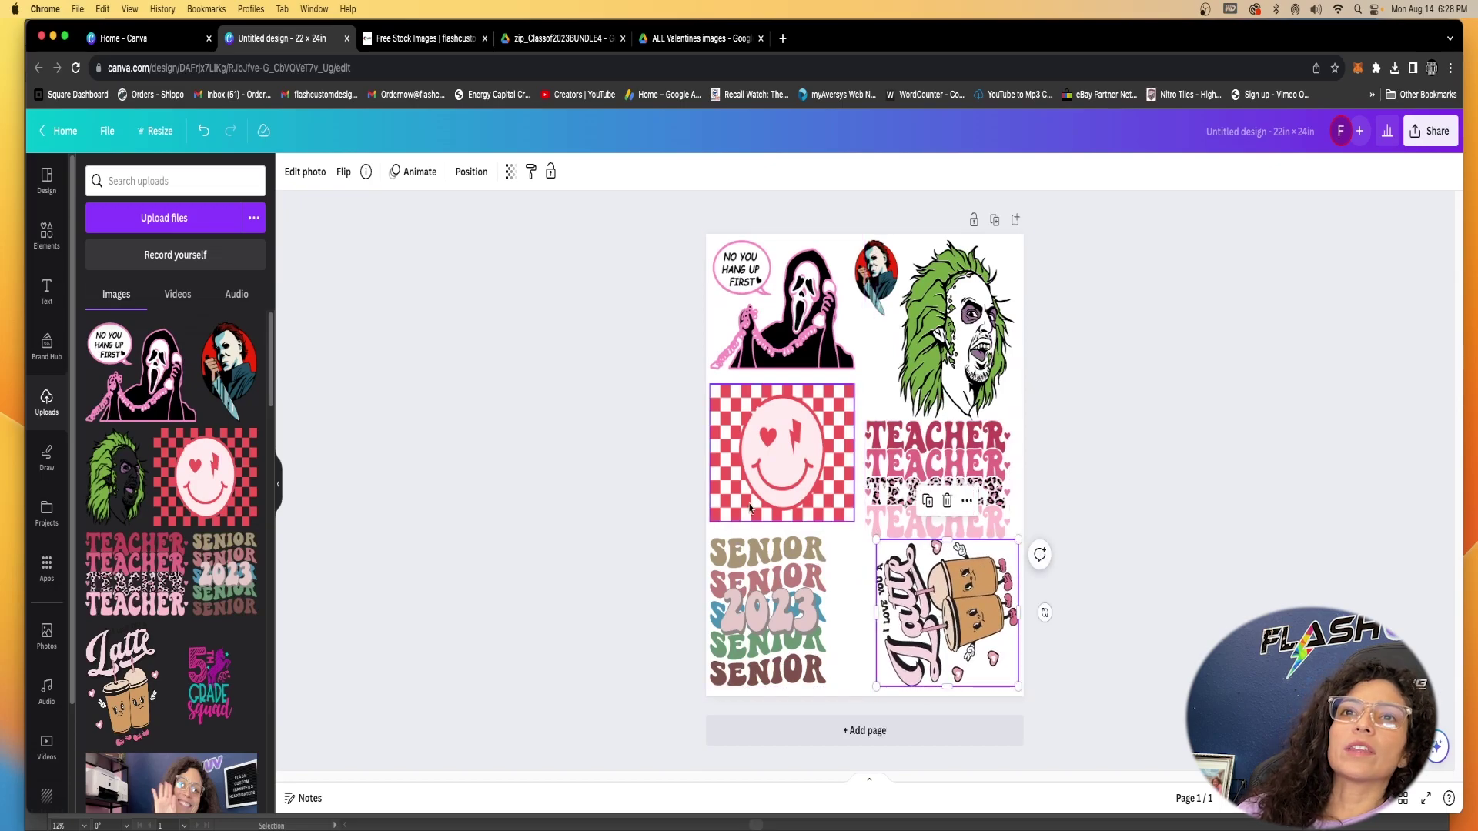
Step: Remove the 5th Grade Squad image from the full first page, add a second page and place the image there instead
{"action": "left_click", "coordinate": [245, 654]}
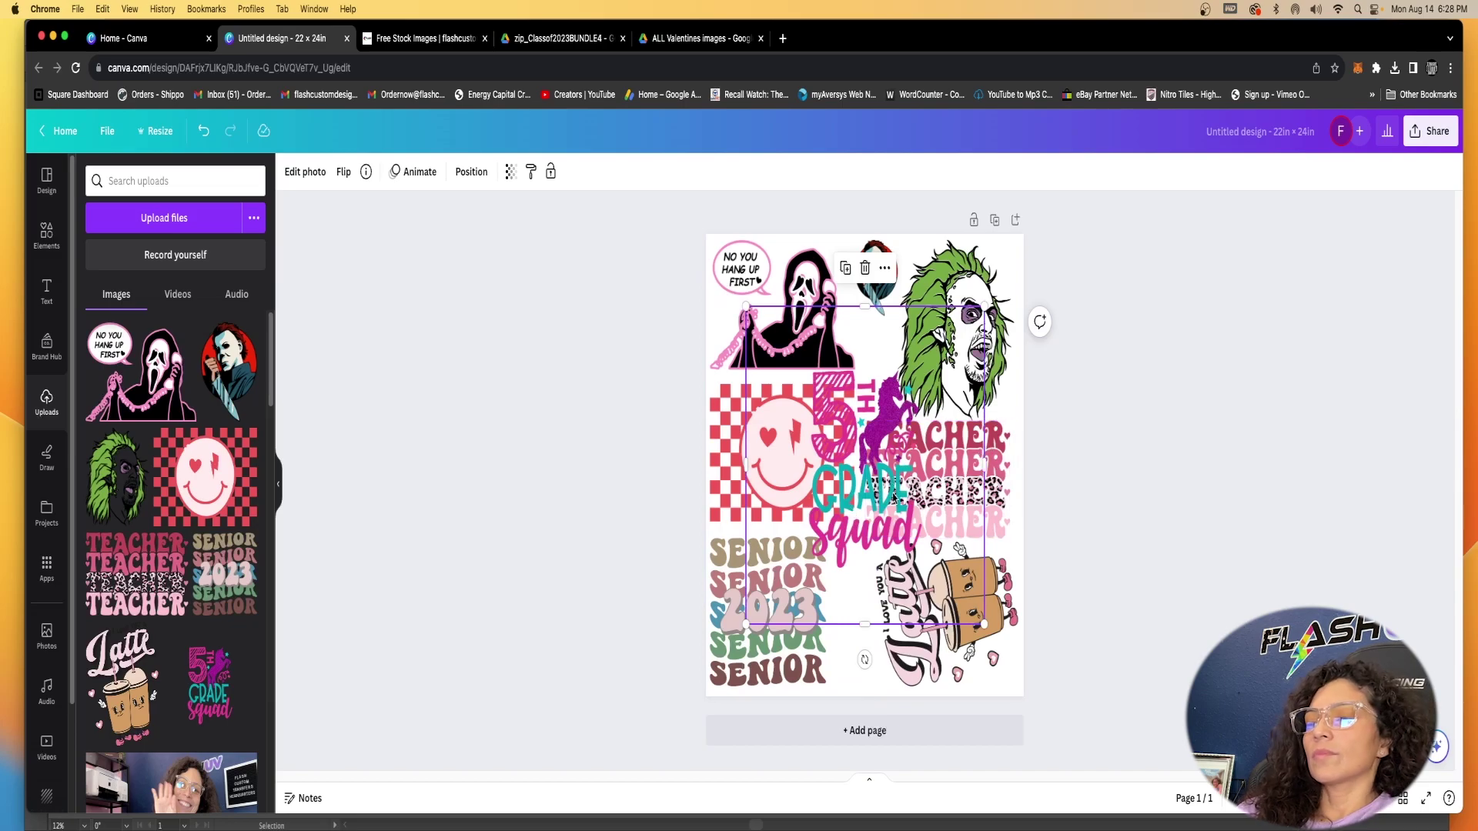
{"action": "key", "text": "Delete"}
{"action": "left_click", "coordinate": [865, 730]}
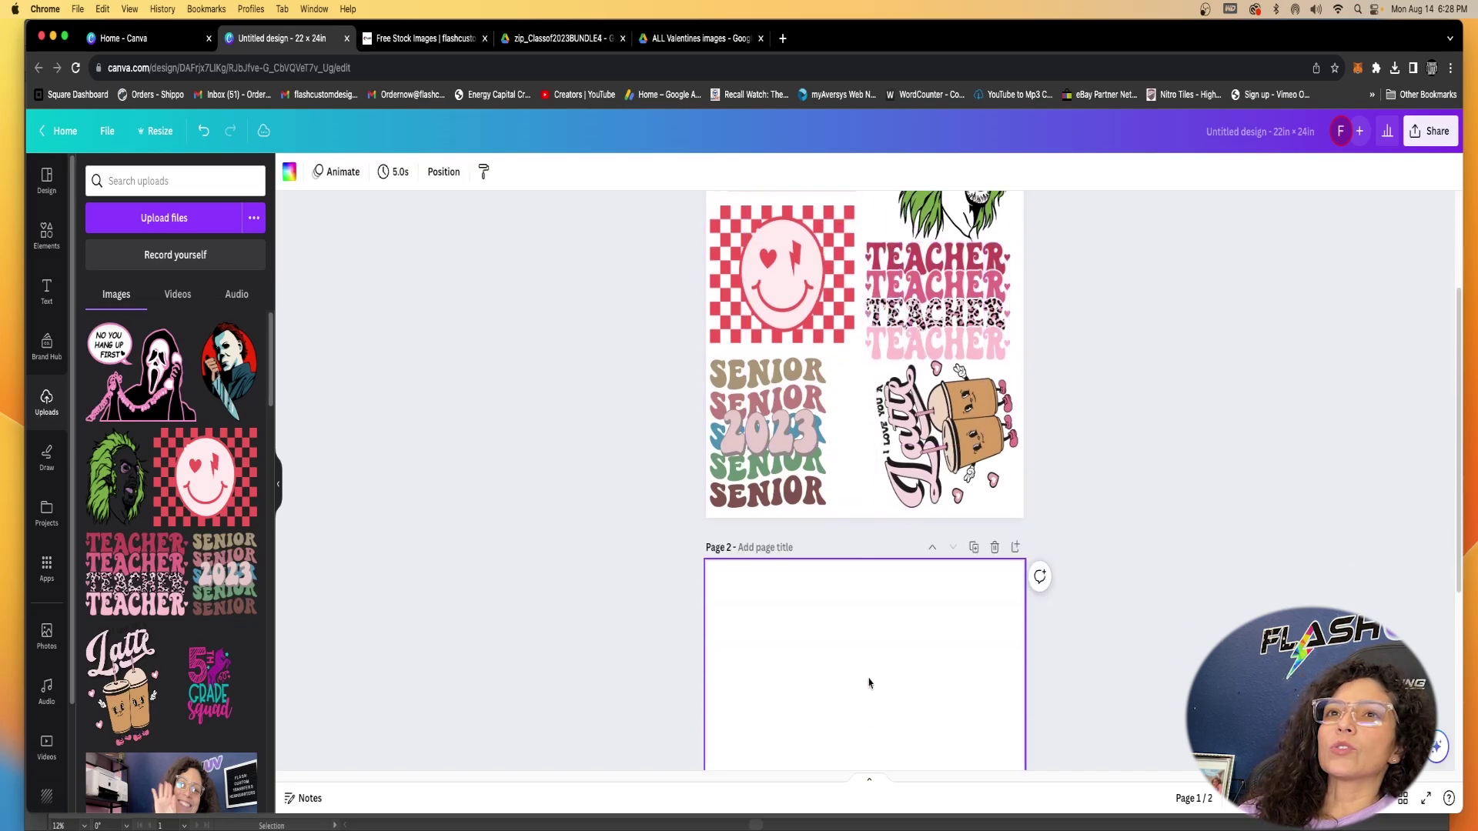
{"action": "left_click_drag", "start_coordinate": [209, 682], "coordinate": [839, 444]}
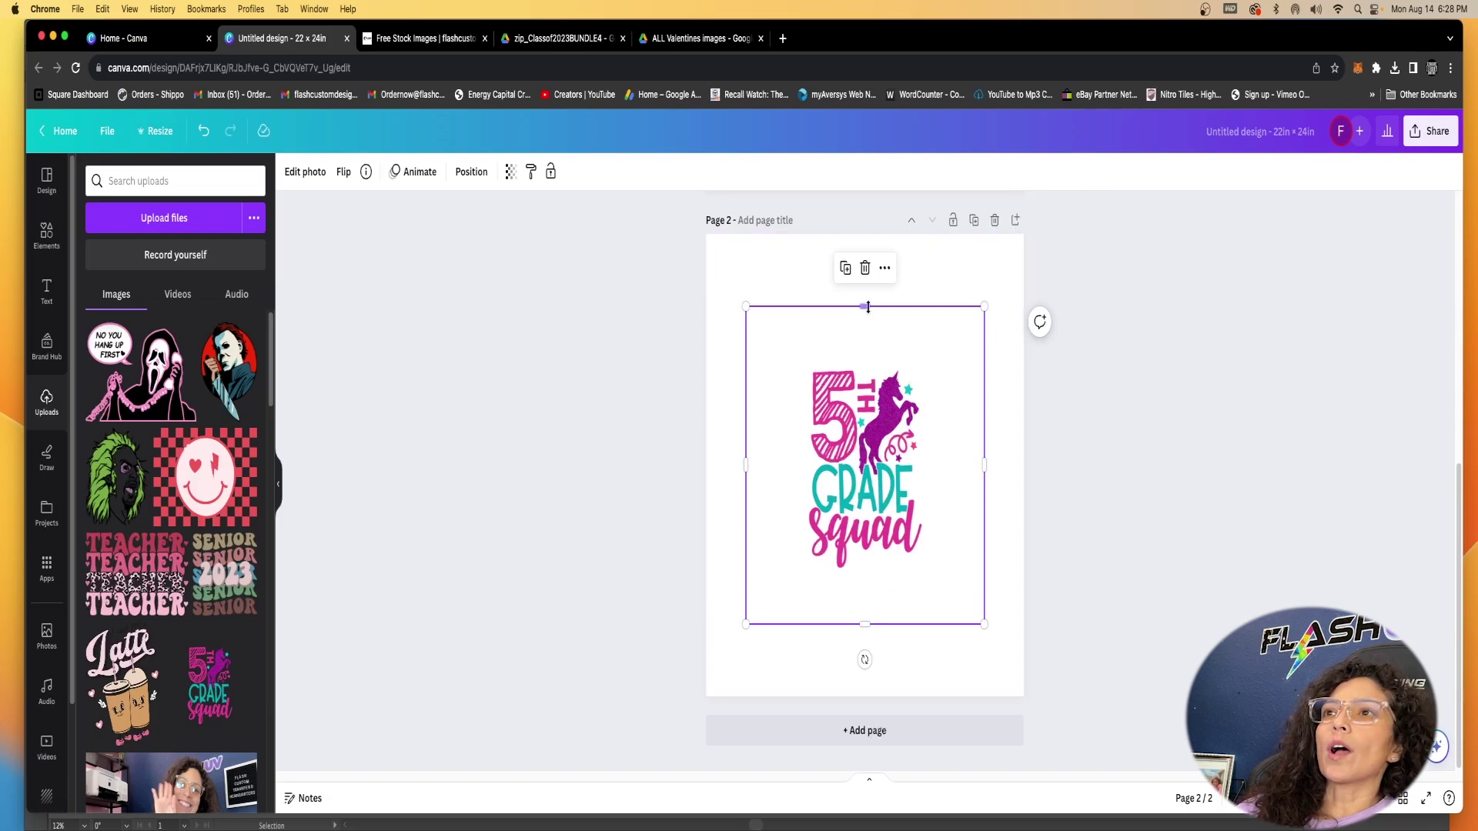
Step: Crop the empty margins on all four sides of the 5th Grade Squad image so its frame hugs the artwork
{"action": "mouse_move", "coordinate": [868, 306]}
{"action": "left_mouse_down"}
{"action": "mouse_move", "coordinate": [864, 359]}
{"action": "mouse_move", "coordinate": [864, 309]}
{"action": "left_mouse_up"}
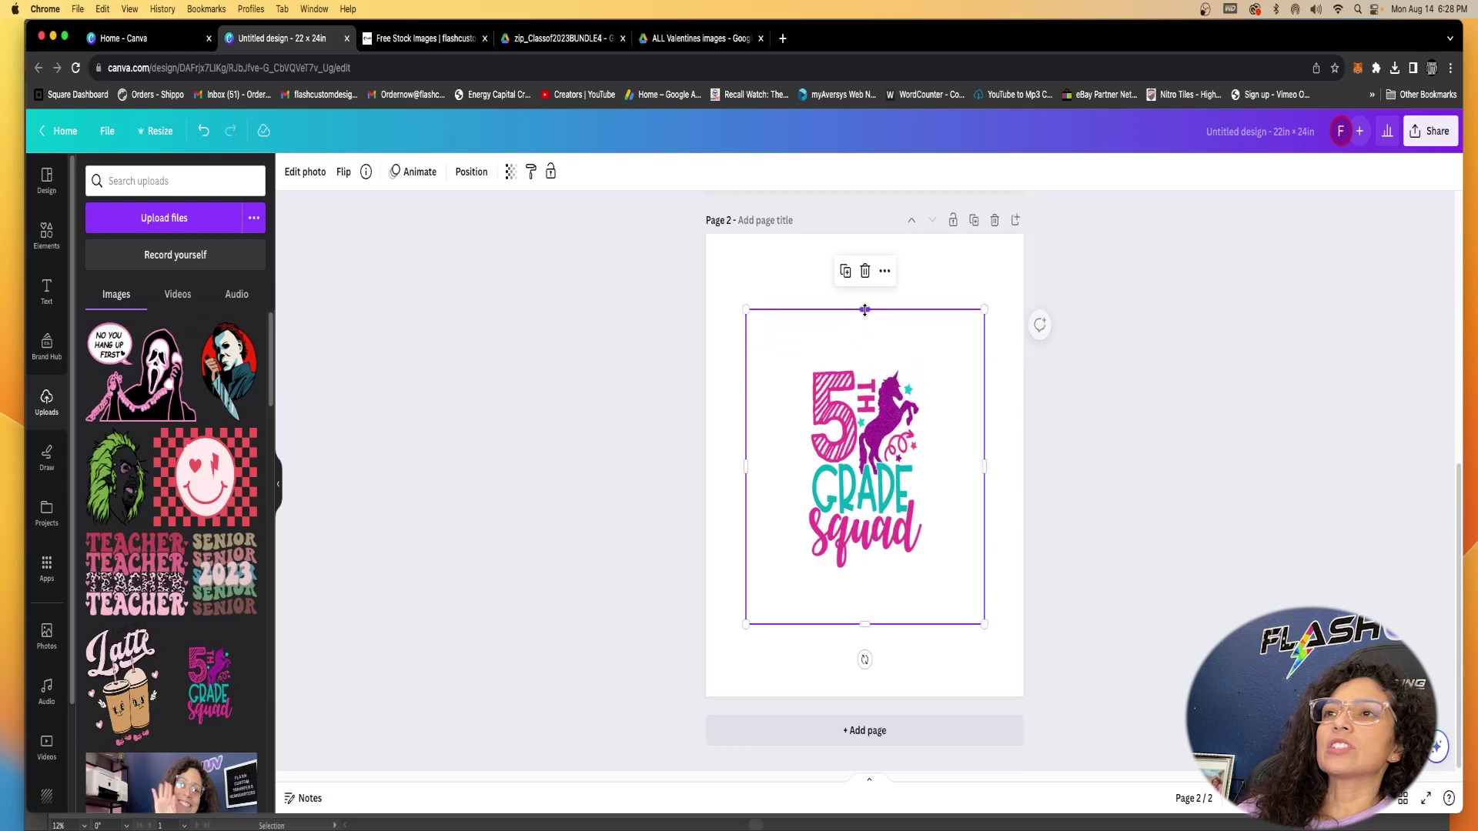
{"action": "left_click_drag", "start_coordinate": [863, 523], "coordinate": [855, 490]}
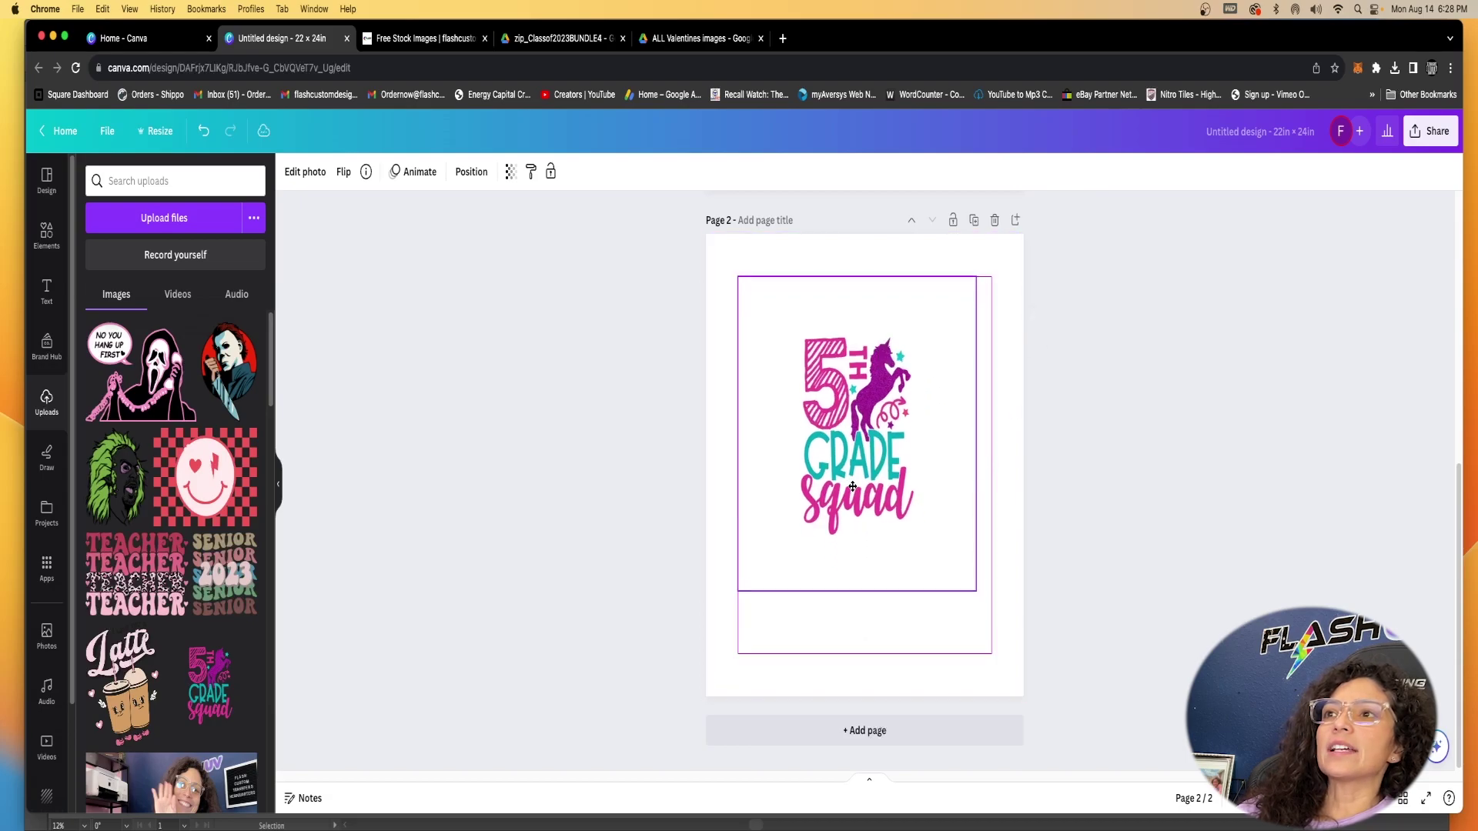
{"action": "left_click_drag", "start_coordinate": [977, 593], "coordinate": [974, 588]}
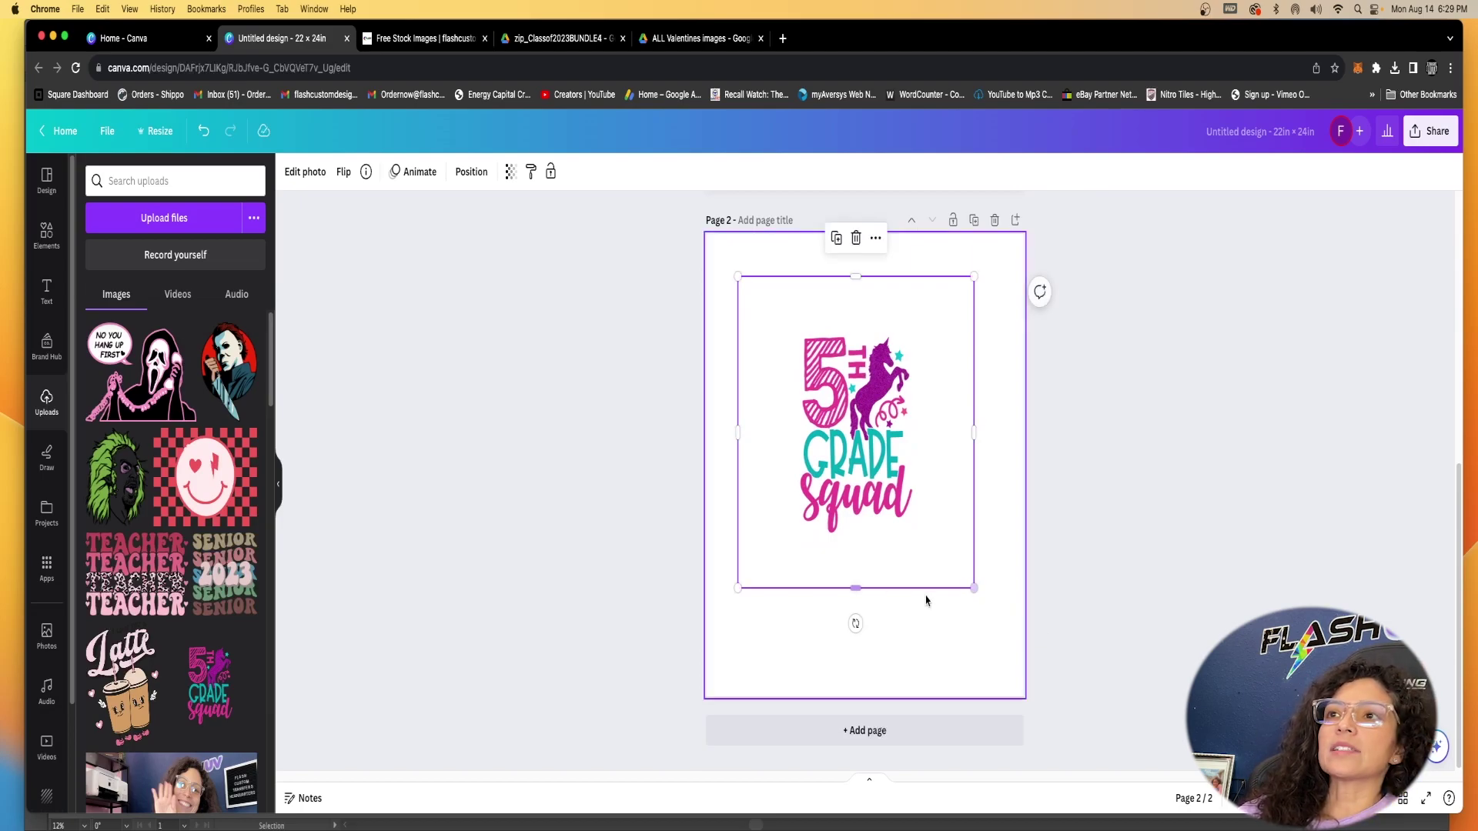
{"action": "left_click_drag", "start_coordinate": [855, 588], "coordinate": [857, 536]}
{"action": "left_click_drag", "start_coordinate": [974, 406], "coordinate": [915, 406]}
{"action": "left_click_drag", "start_coordinate": [736, 407], "coordinate": [799, 408]}
{"action": "left_click_drag", "start_coordinate": [852, 287], "coordinate": [889, 343]}
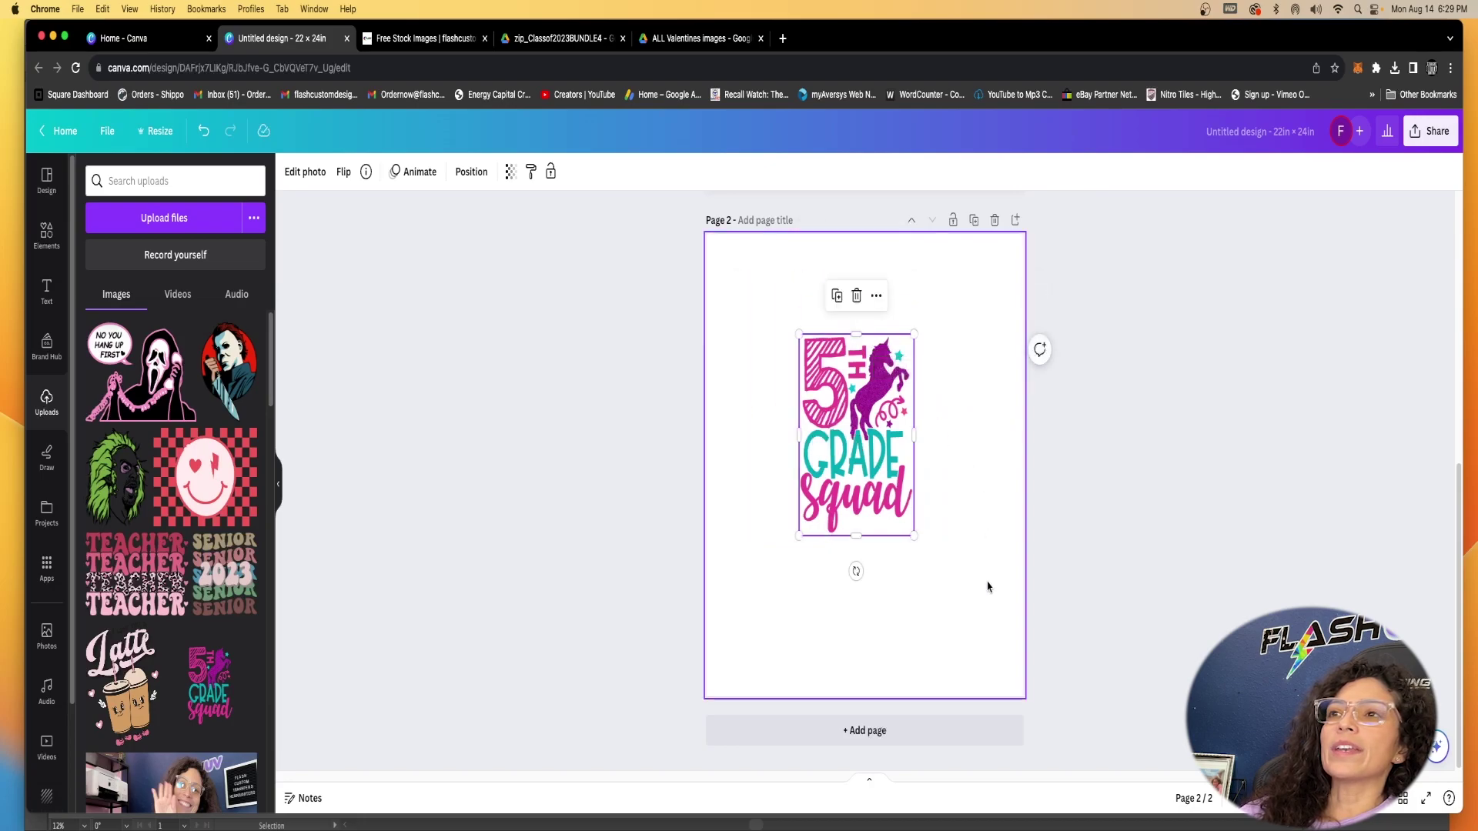
{"action": "left_click_drag", "start_coordinate": [912, 535], "coordinate": [914, 537]}
Step: Shrink the 5th Grade Squad image, move it between Senior 2023 and Latte on page 1, and stack a duplicate above it
{"action": "scroll", "coordinate": [923, 551], "scroll_direction": "up", "scroll_amount": 3}
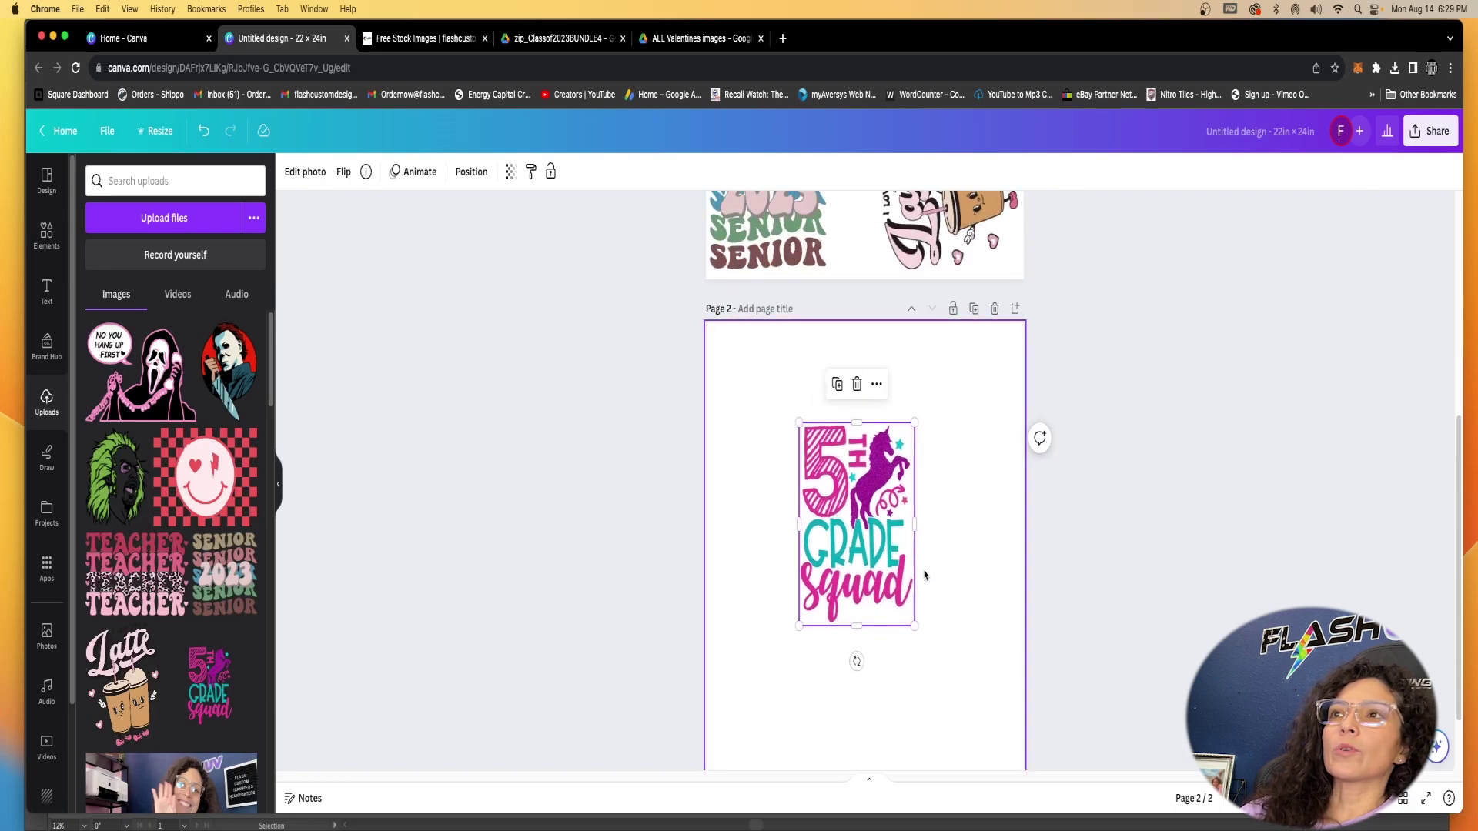
{"action": "scroll", "coordinate": [918, 644], "scroll_direction": "up", "scroll_amount": 3}
{"action": "left_click_drag", "start_coordinate": [914, 528], "coordinate": [857, 351]}
{"action": "left_click_drag", "start_coordinate": [872, 378], "coordinate": [876, 379]}
{"action": "left_click_drag", "start_coordinate": [862, 361], "coordinate": [860, 356]}
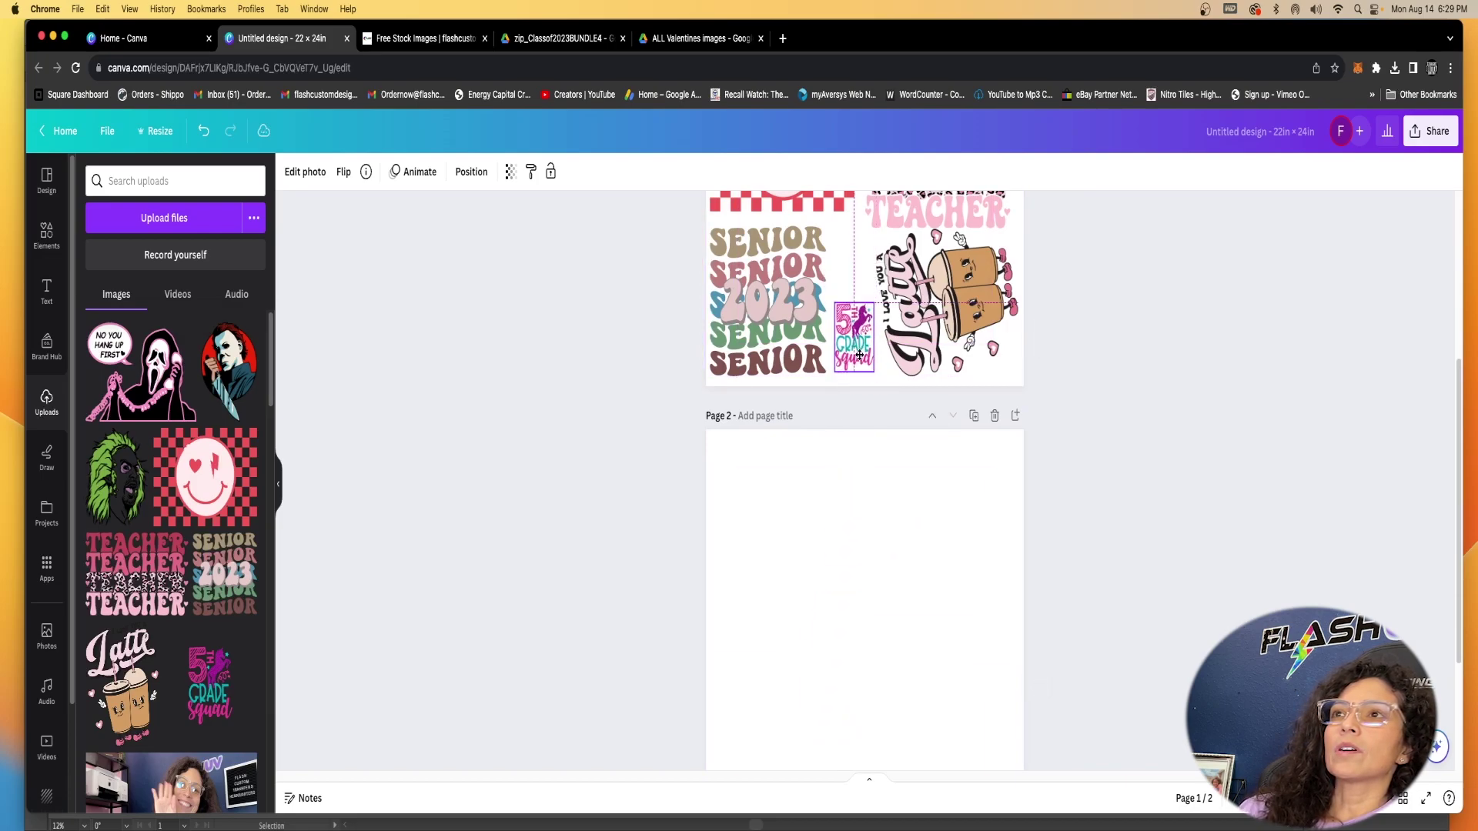
{"action": "scroll", "coordinate": [886, 489], "scroll_direction": "up", "scroll_amount": 3}
{"action": "scroll", "coordinate": [885, 488], "scroll_direction": "up", "scroll_amount": 2}
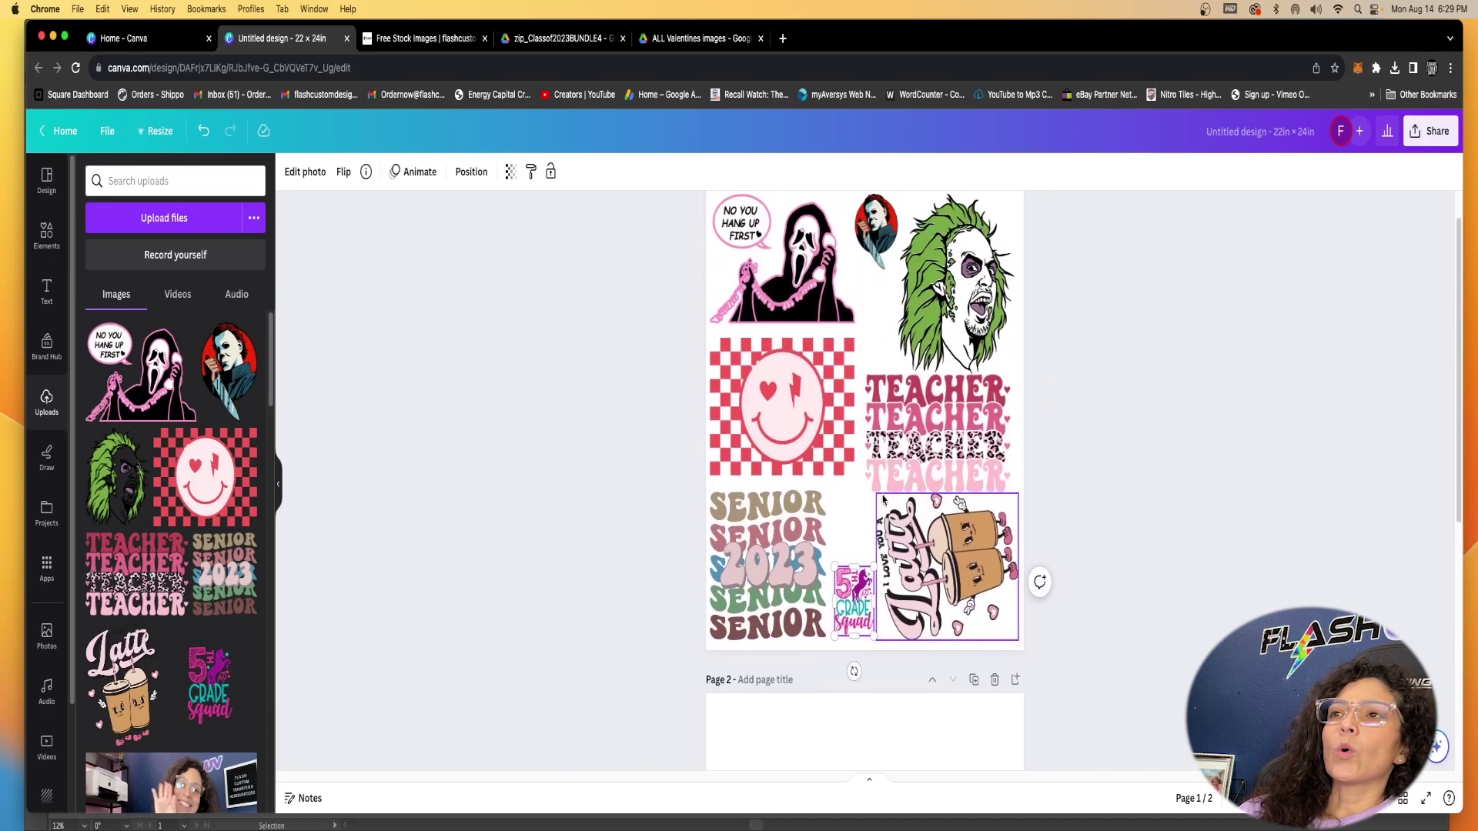
{"action": "left_click_drag", "start_coordinate": [850, 619], "coordinate": [849, 537]}
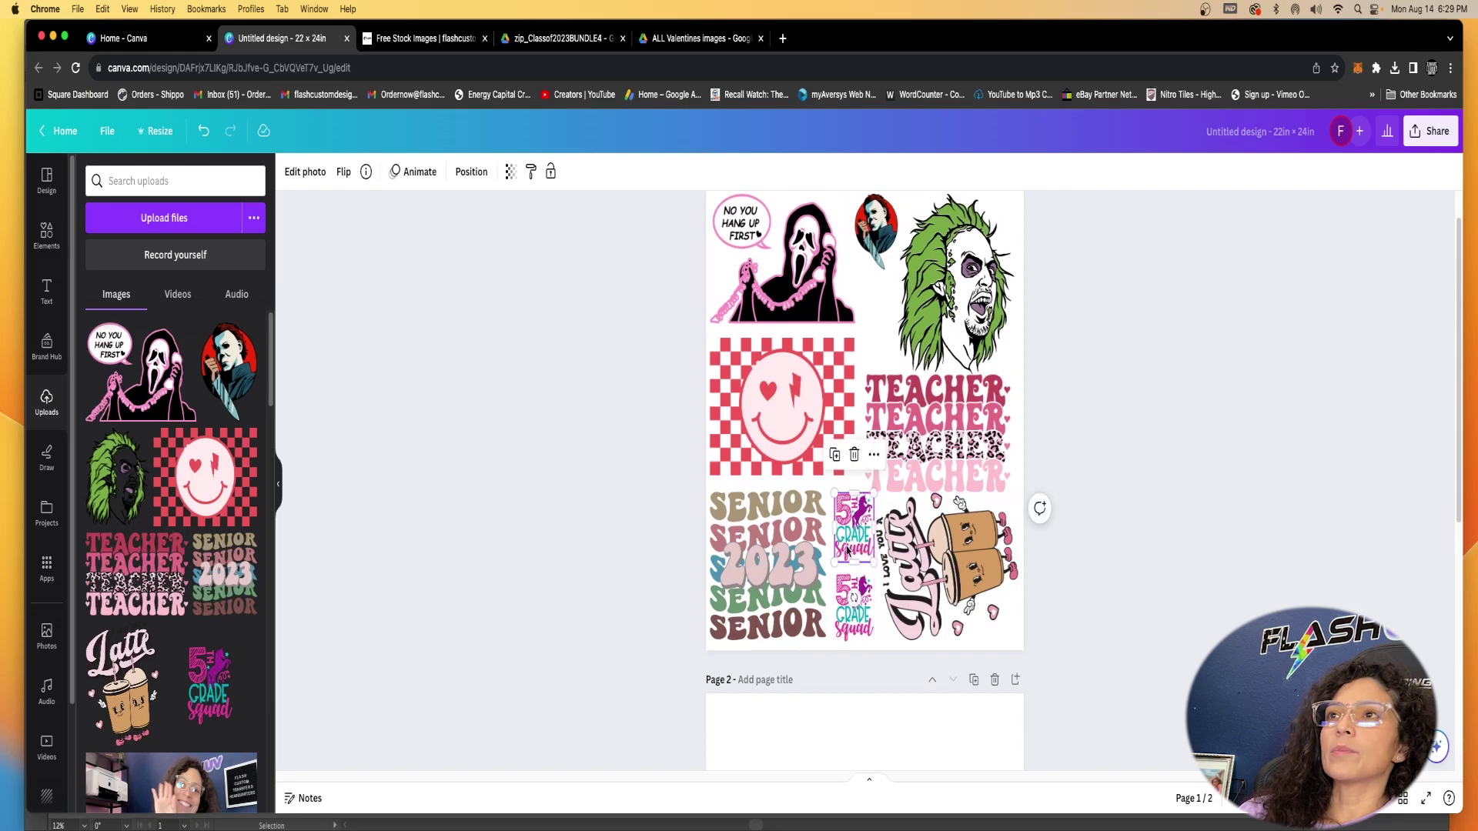
Step: Duplicate the Michael Myers image and place a smaller copy directly beneath the original
{"action": "left_click", "coordinate": [887, 219]}
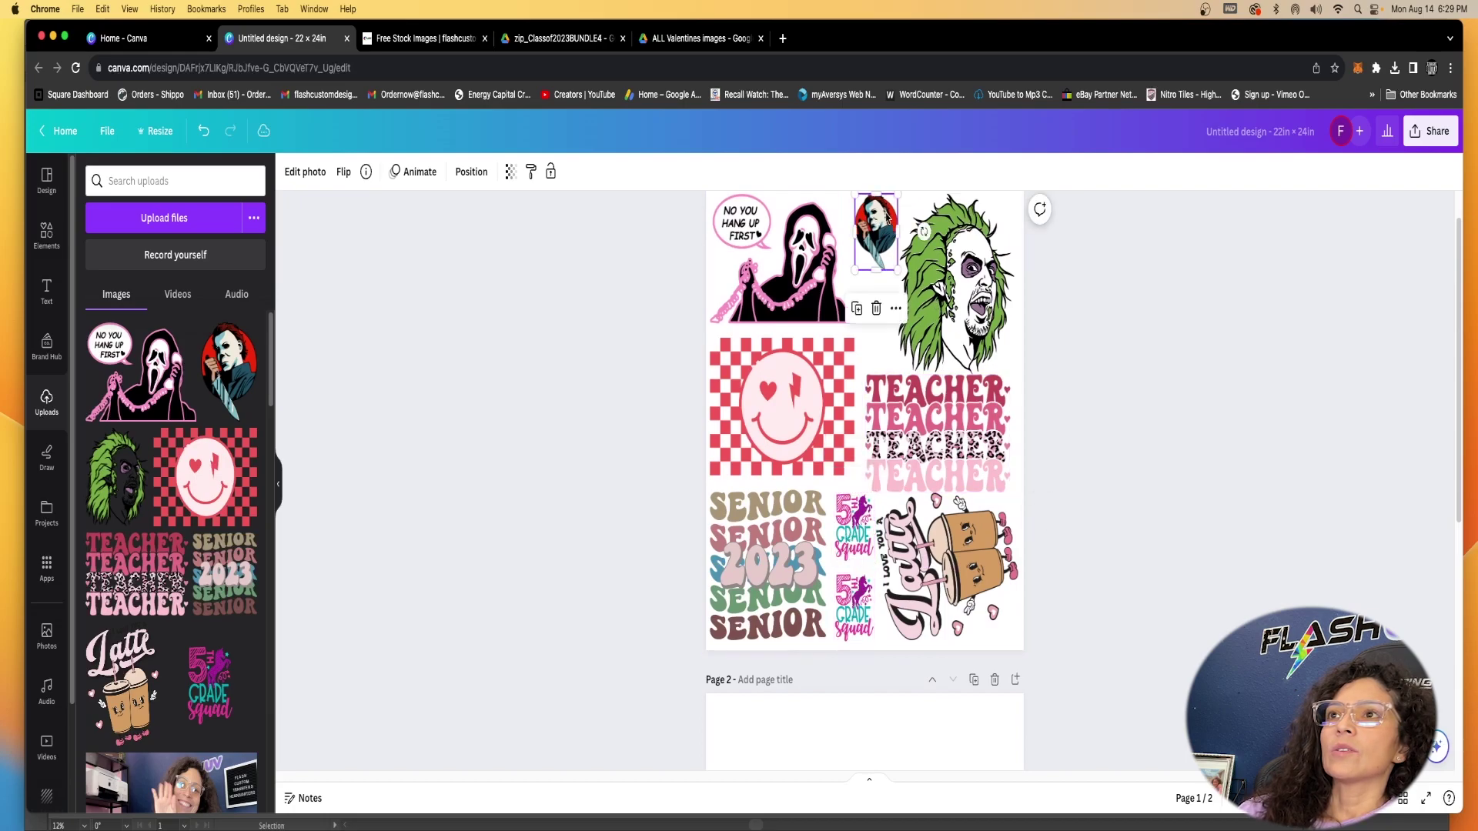
{"action": "left_click_drag", "start_coordinate": [884, 219], "coordinate": [883, 294]}
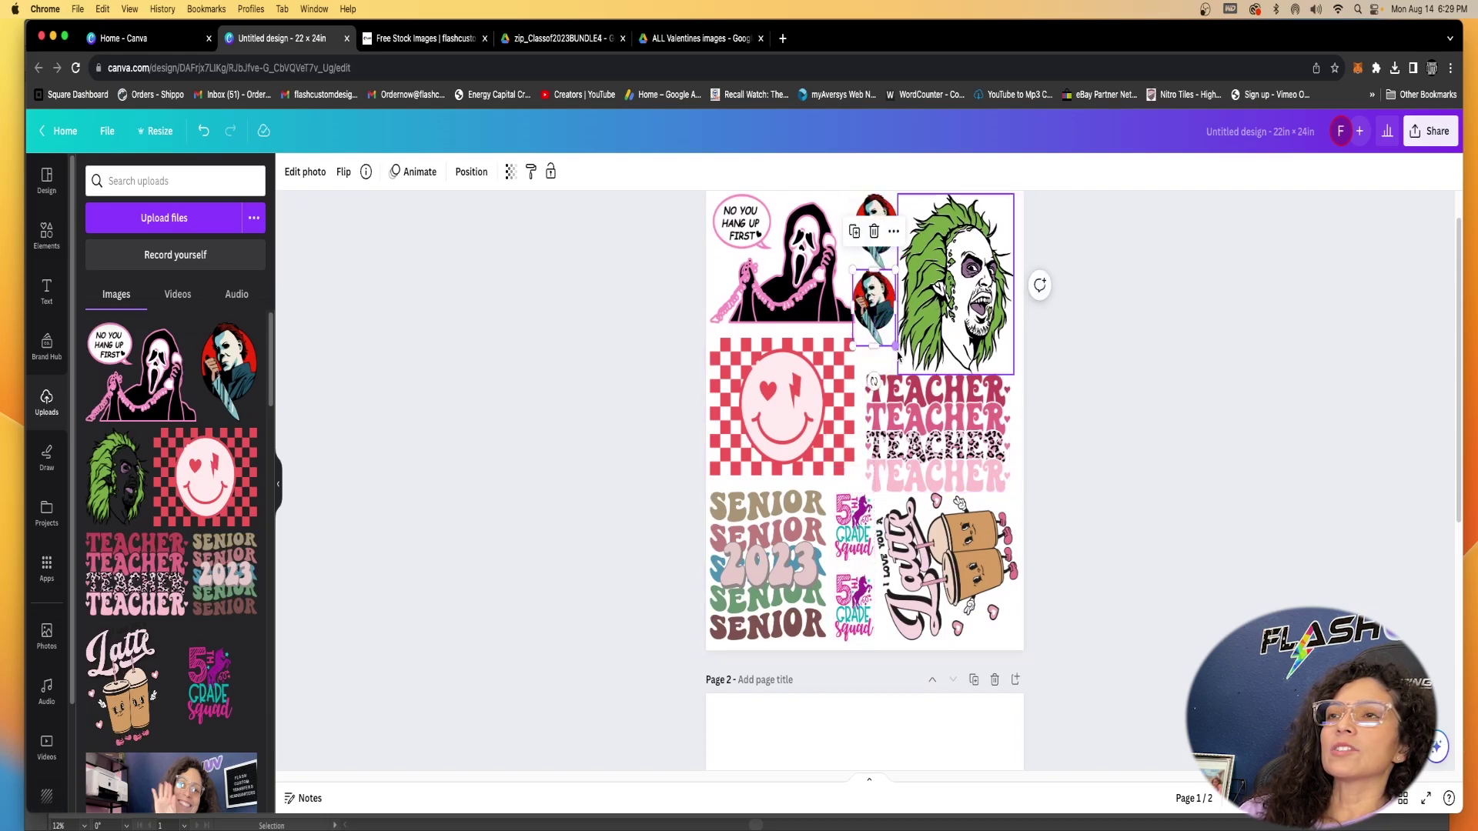
{"action": "left_click_drag", "start_coordinate": [895, 344], "coordinate": [875, 310]}
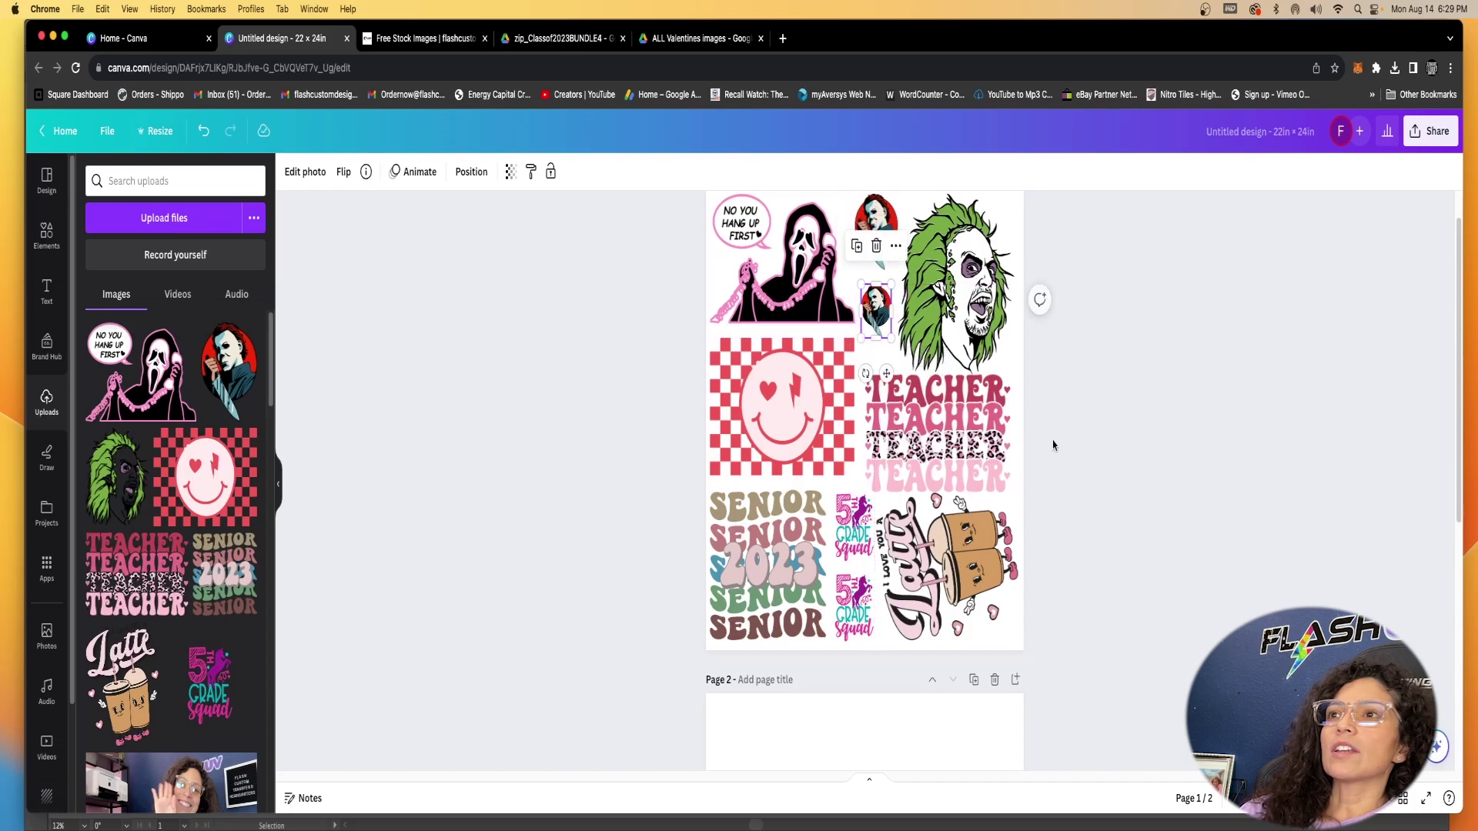
Step: Delete the empty second page and move the Ghostface image slightly down, just above the checkered smiley
{"action": "left_click", "coordinate": [1078, 608]}
{"action": "left_click", "coordinate": [995, 679]}
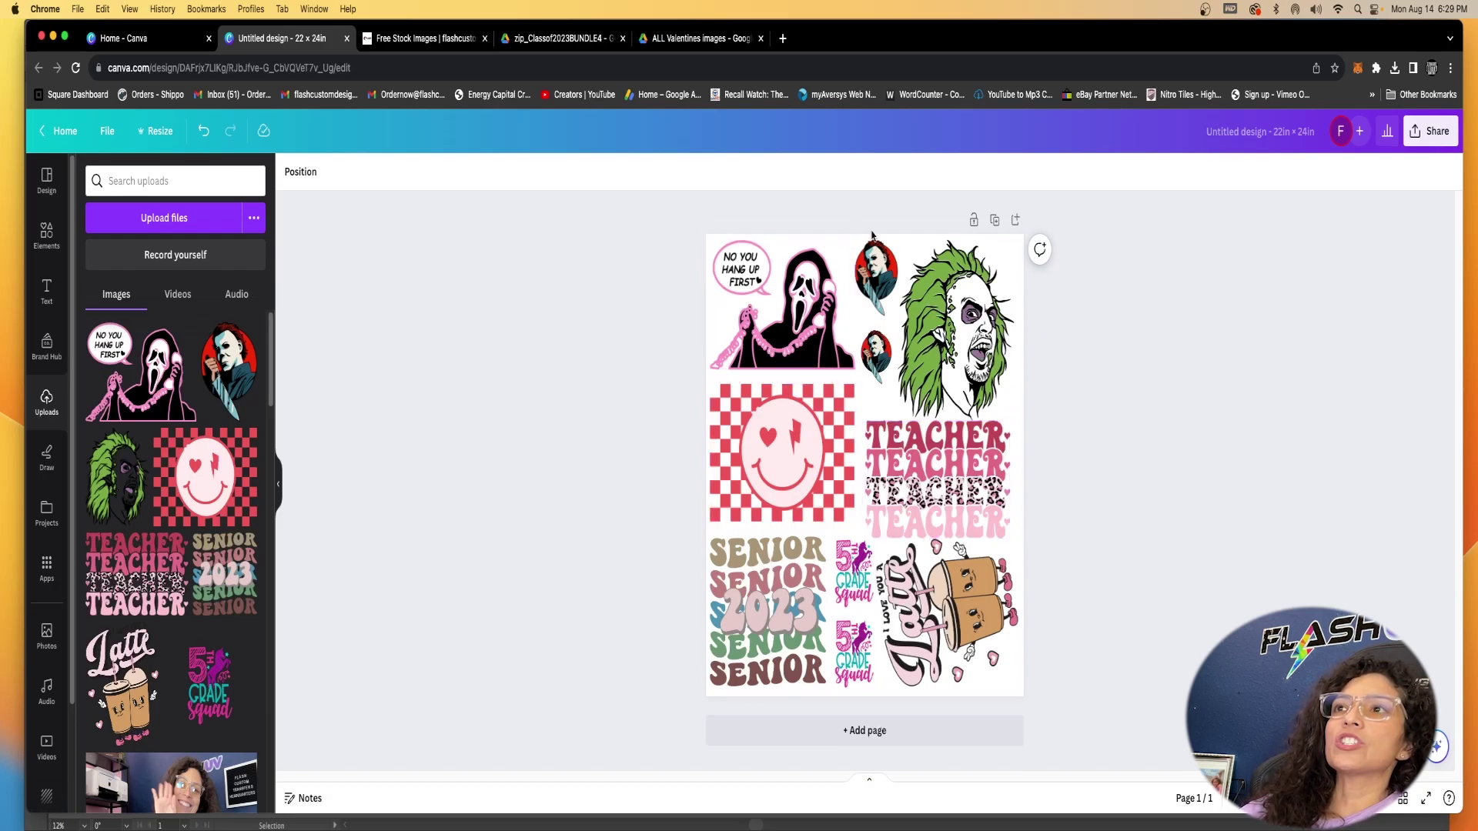
{"action": "left_click_drag", "start_coordinate": [815, 248], "coordinate": [816, 259]}
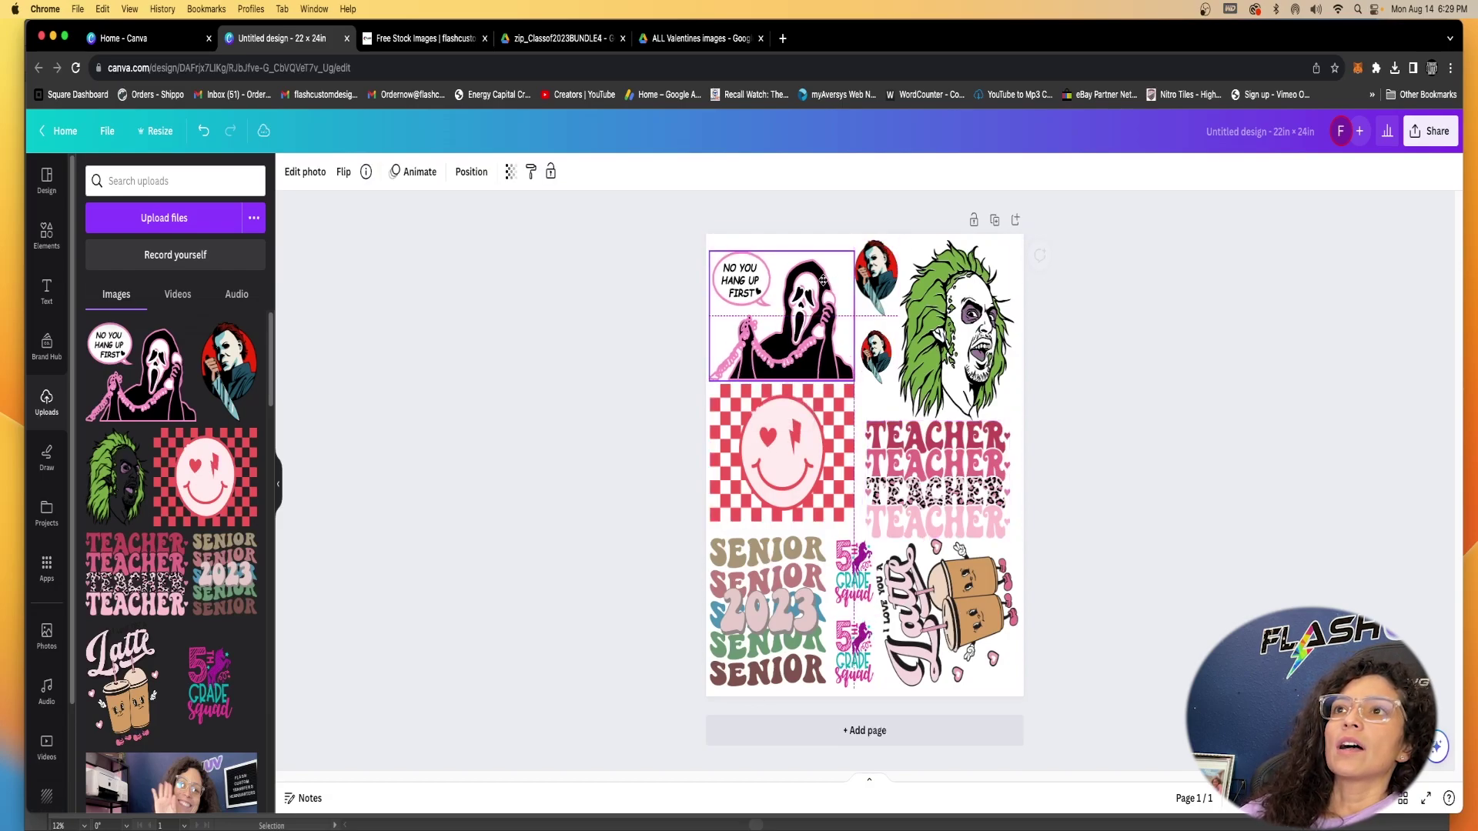
{"action": "left_click", "coordinate": [816, 240]}
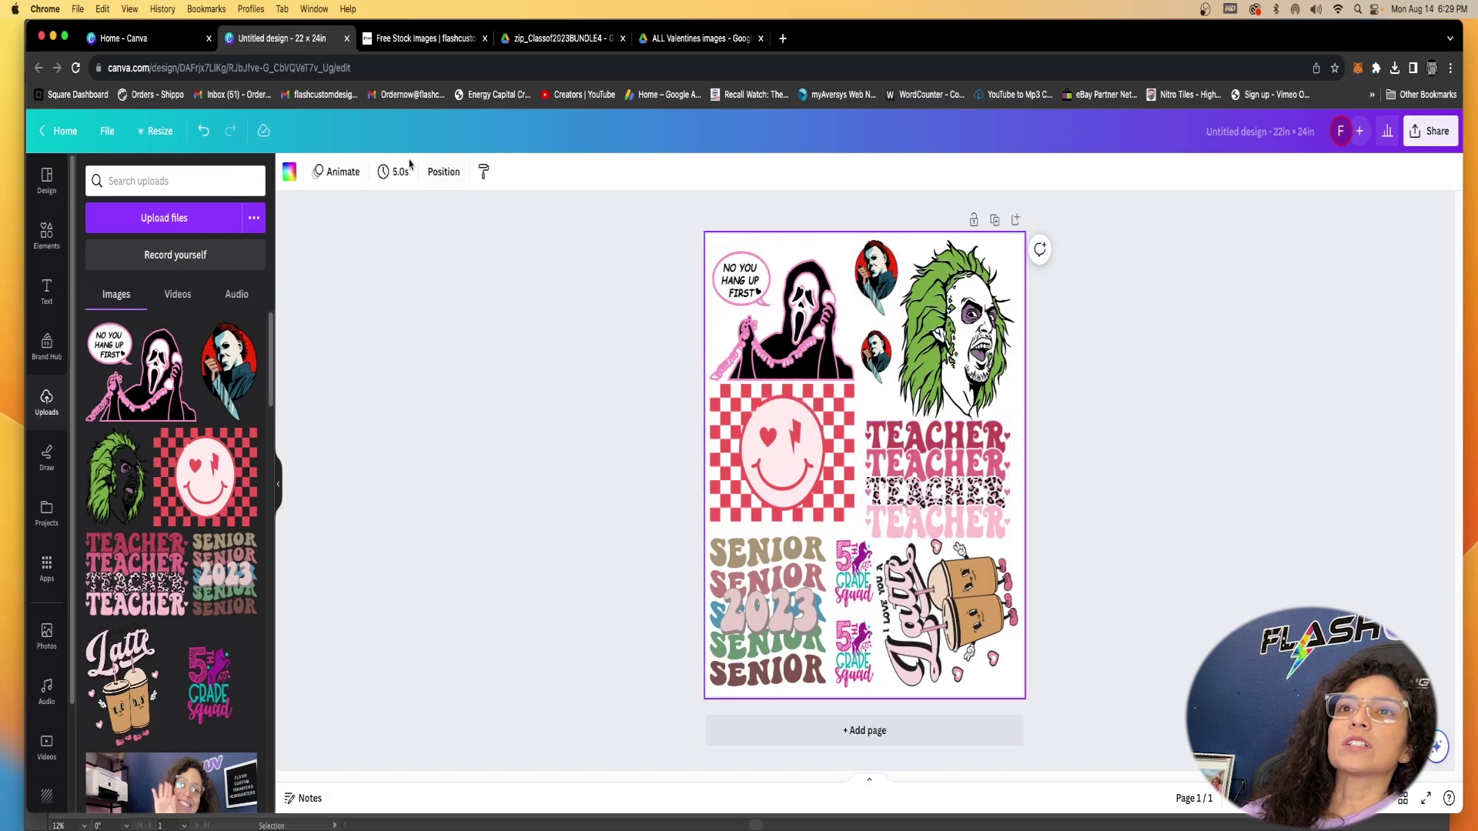
Step: Preview the designs on a black page background, then set the background to light turquoise
{"action": "left_click", "coordinate": [288, 171]}
{"action": "left_click", "coordinate": [95, 389]}
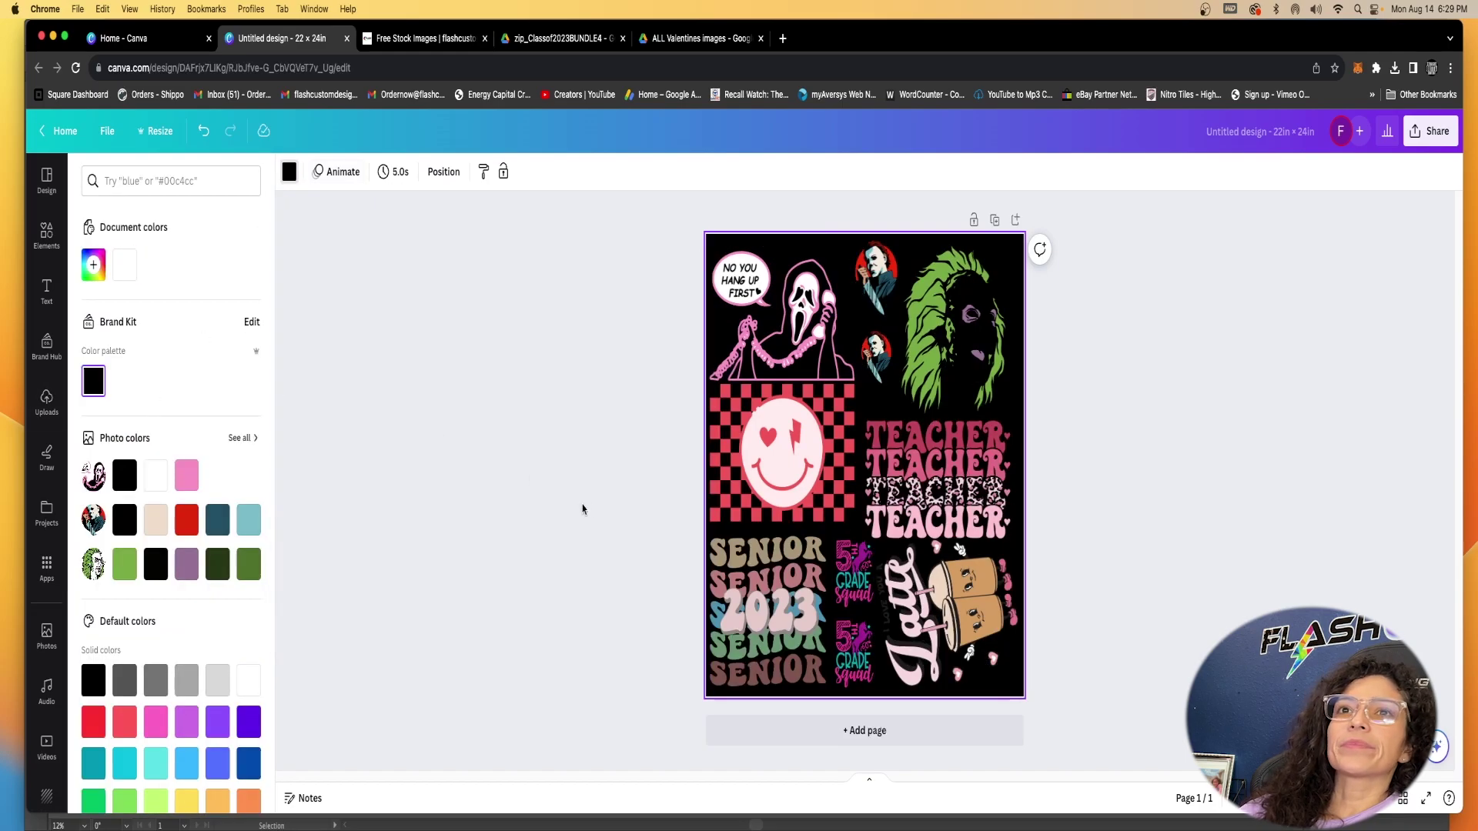
{"action": "scroll", "coordinate": [243, 620], "scroll_direction": "down", "scroll_amount": 3}
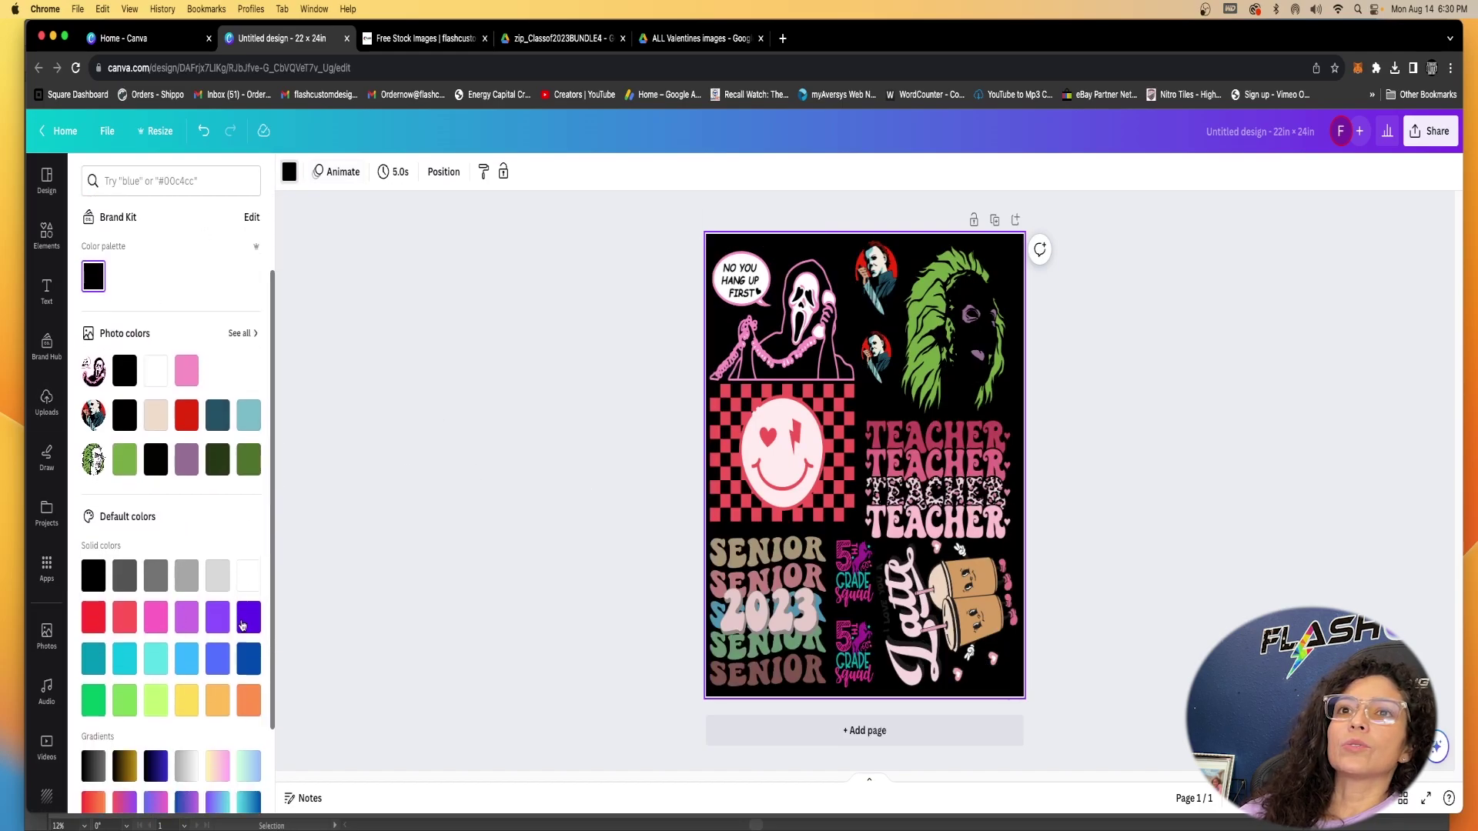
{"action": "left_click", "coordinate": [156, 662]}
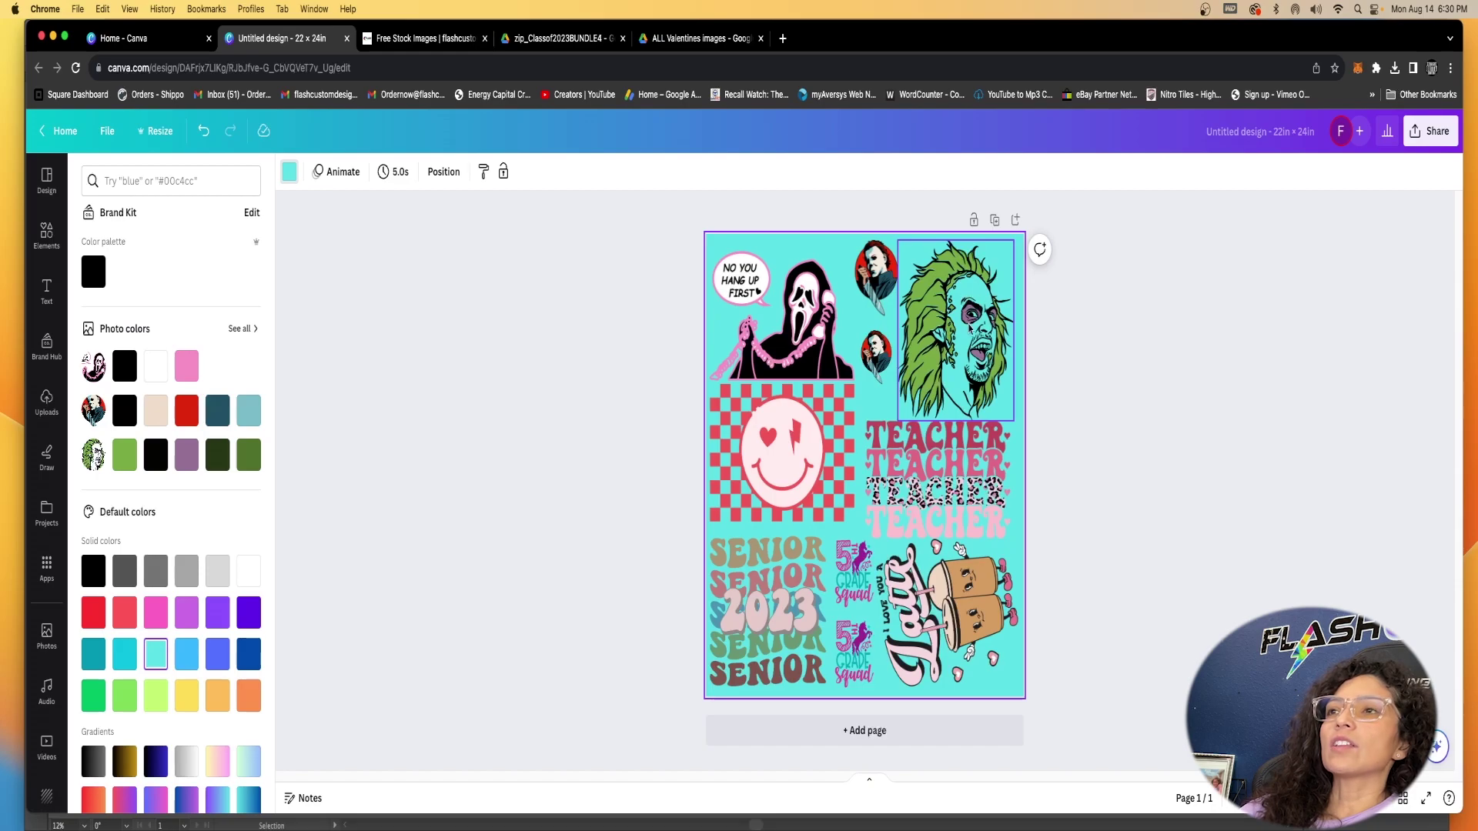
Step: Move the Beetlejuice image closer to the page's upper right corner and select the page background
{"action": "left_click", "coordinate": [968, 401]}
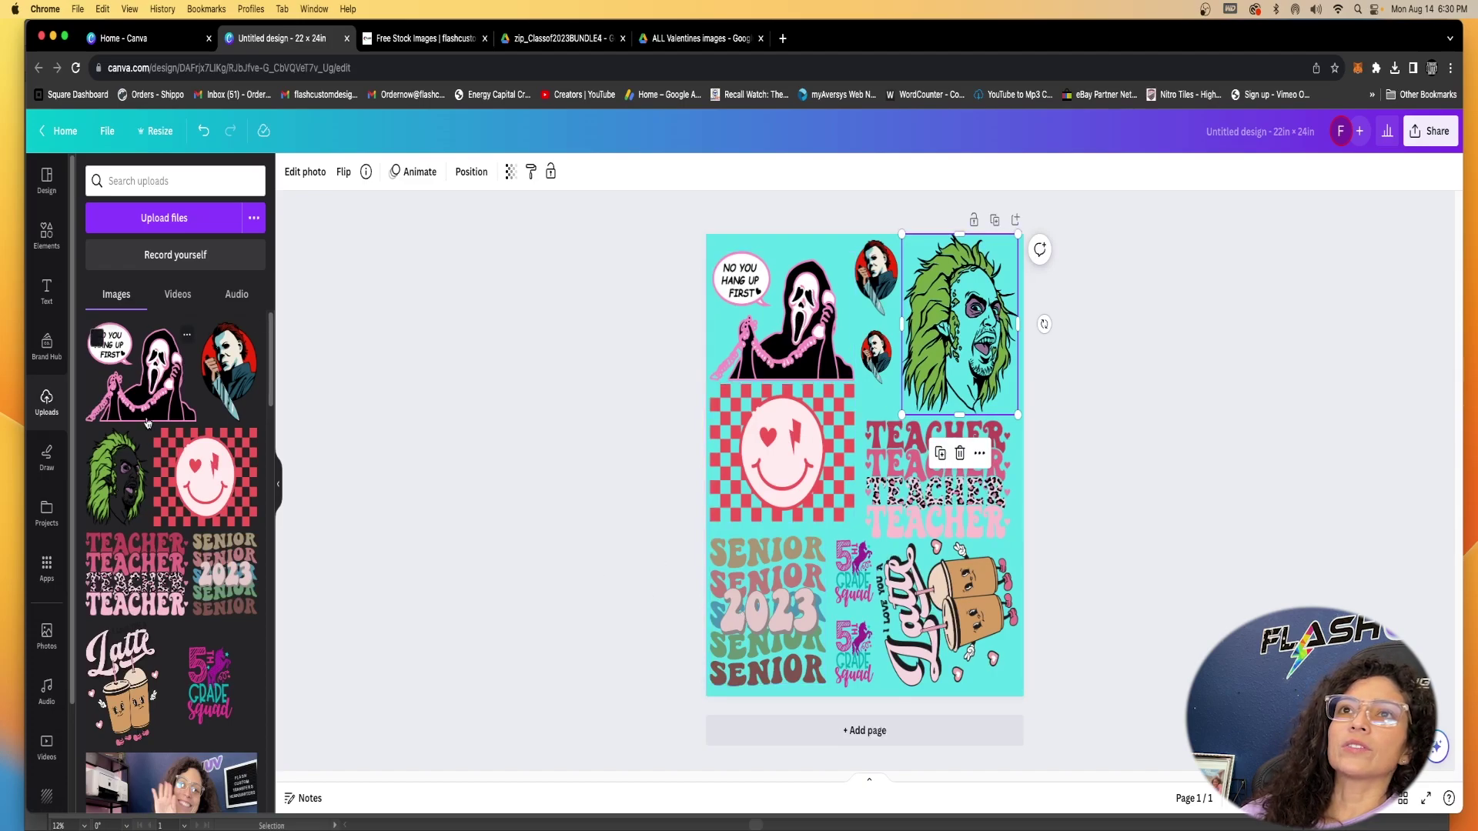
{"action": "left_click", "coordinate": [834, 248]}
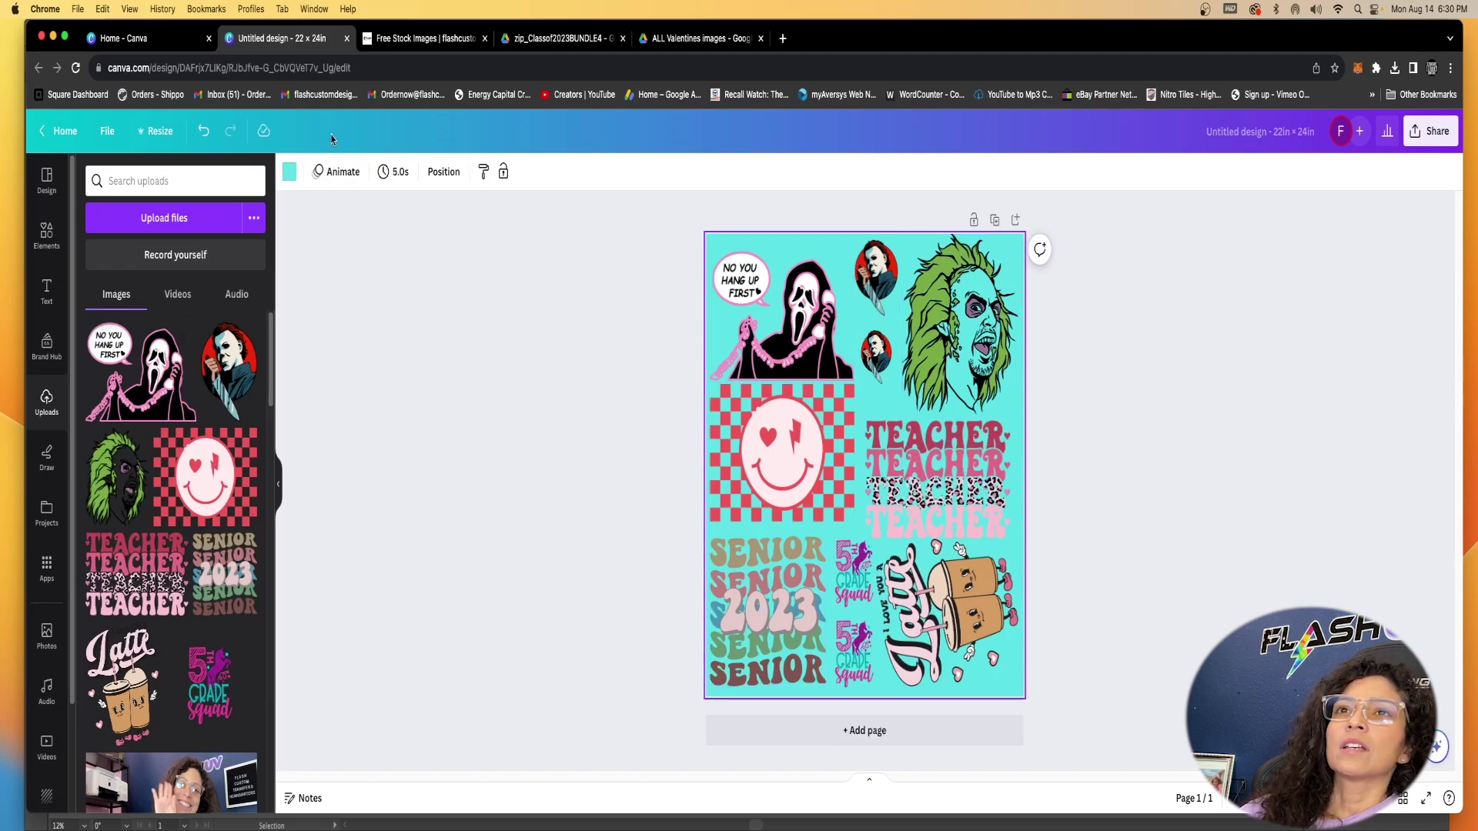
Step: Preview the designs on black, white, dark teal and light blue page backgrounds, then leave the background white
{"action": "left_click", "coordinate": [292, 172]}
{"action": "left_click", "coordinate": [91, 393]}
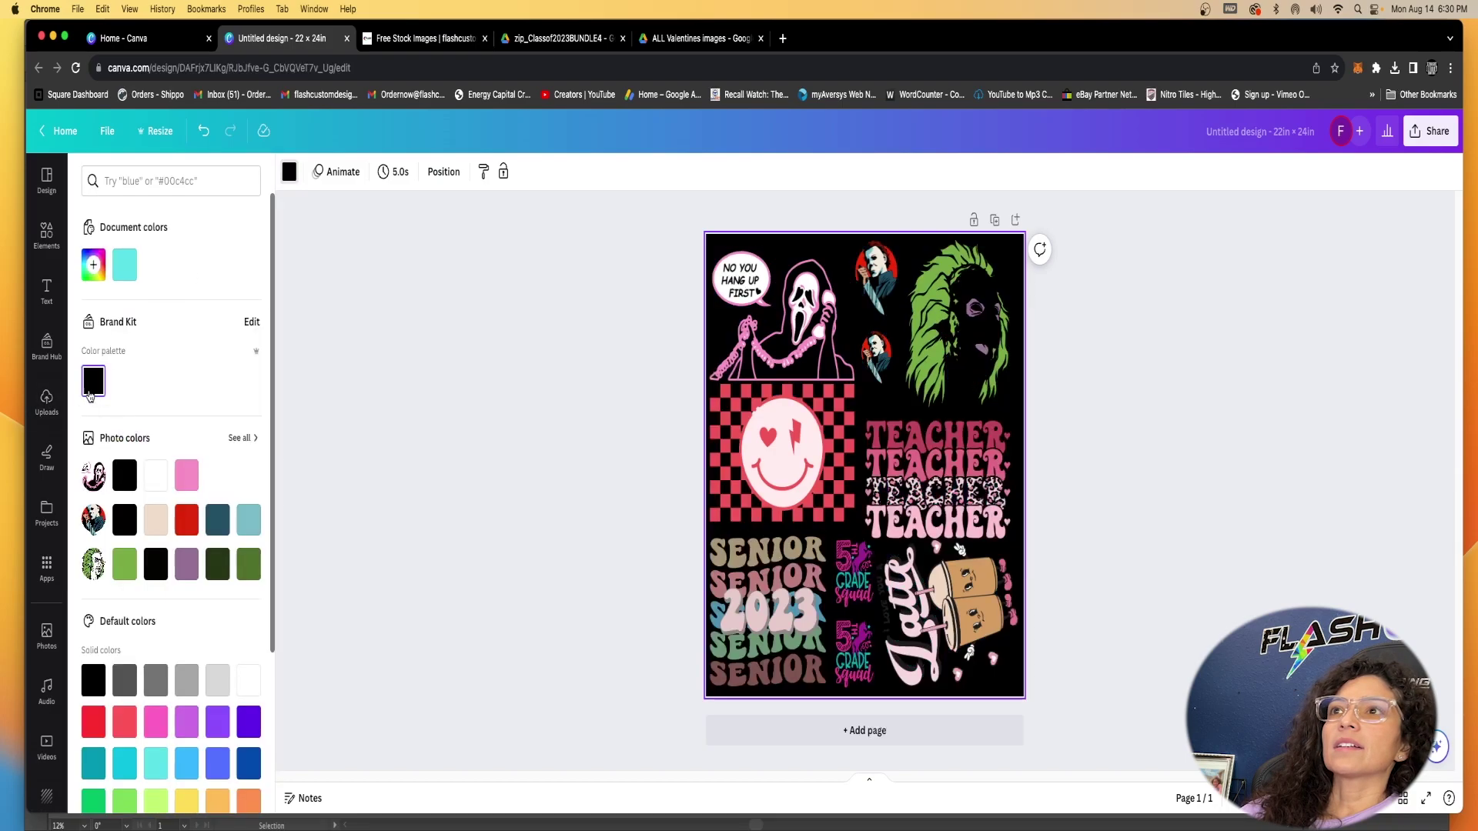
{"action": "left_click", "coordinate": [159, 480]}
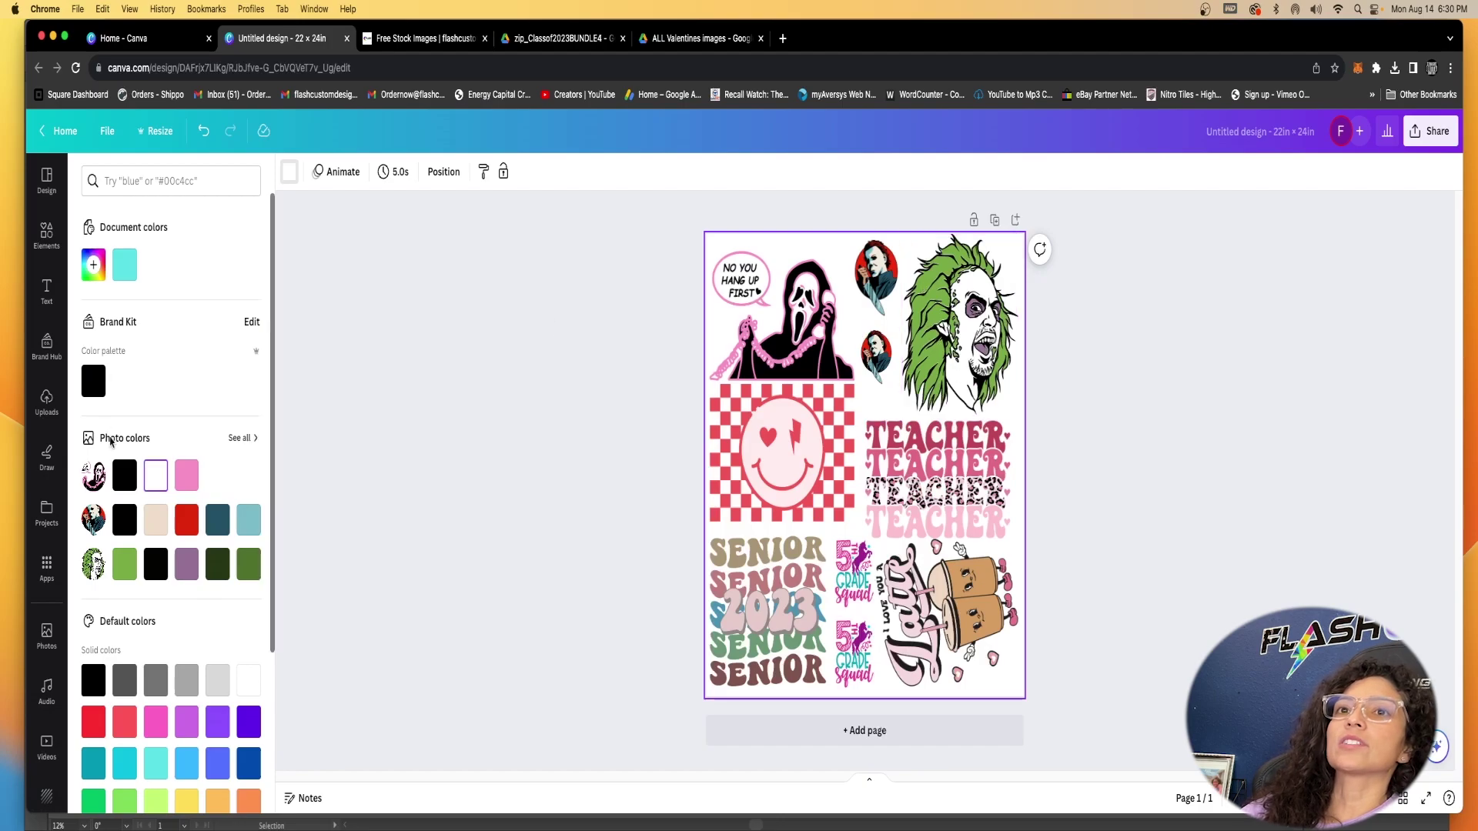
{"action": "left_click", "coordinate": [189, 524]}
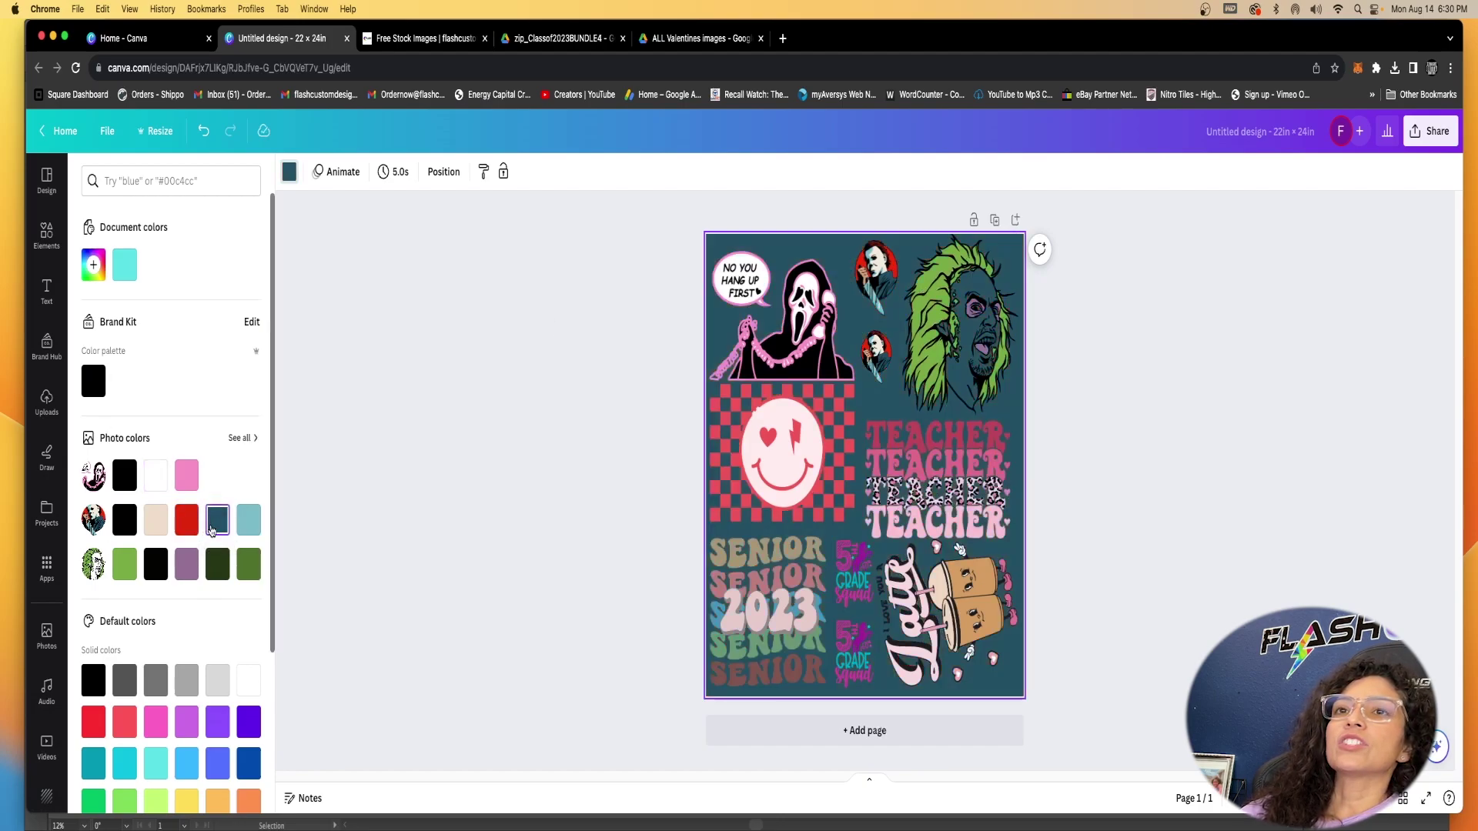
{"action": "left_click", "coordinate": [249, 521]}
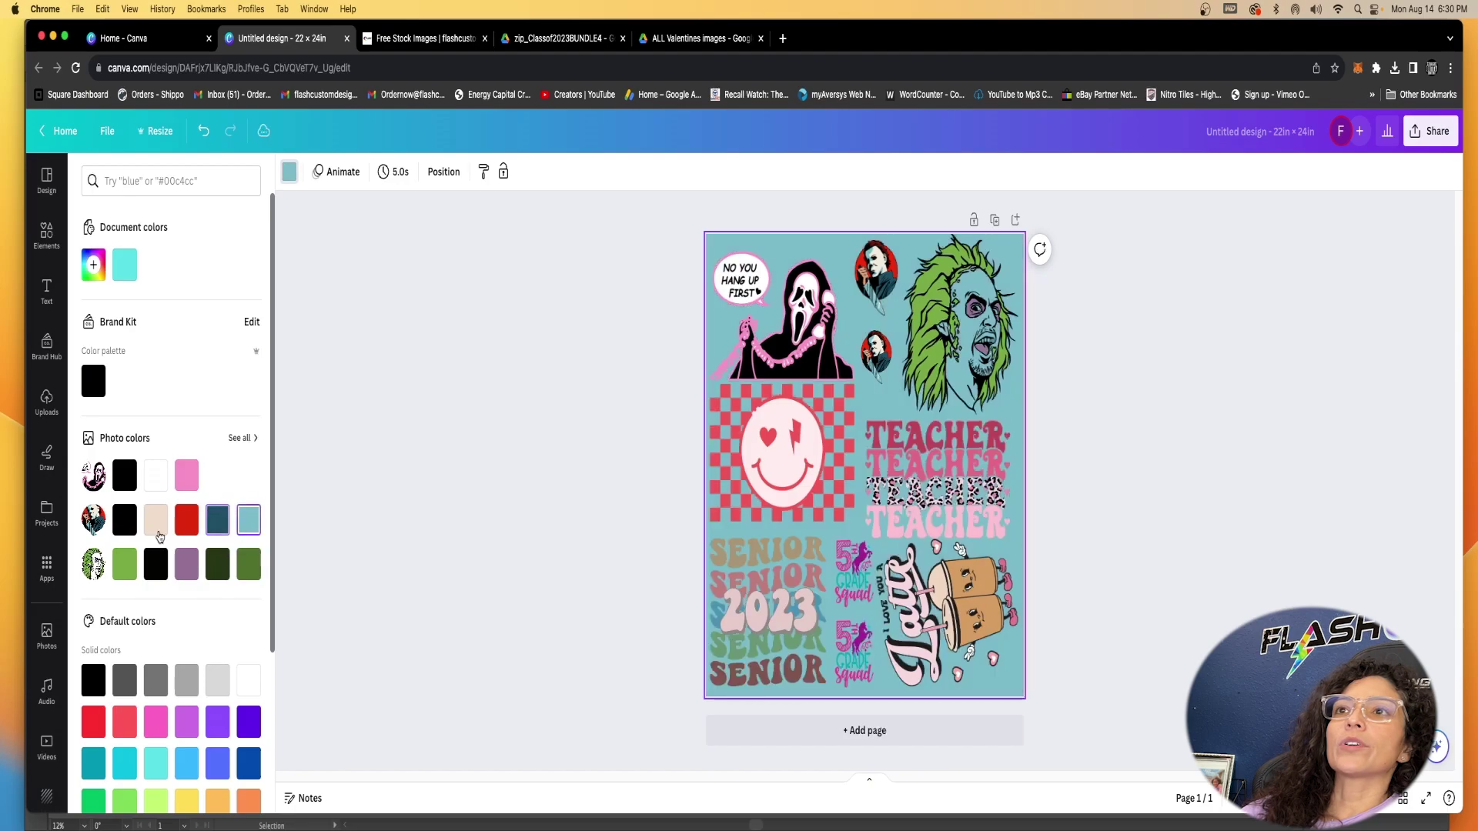
{"action": "left_click", "coordinate": [135, 478]}
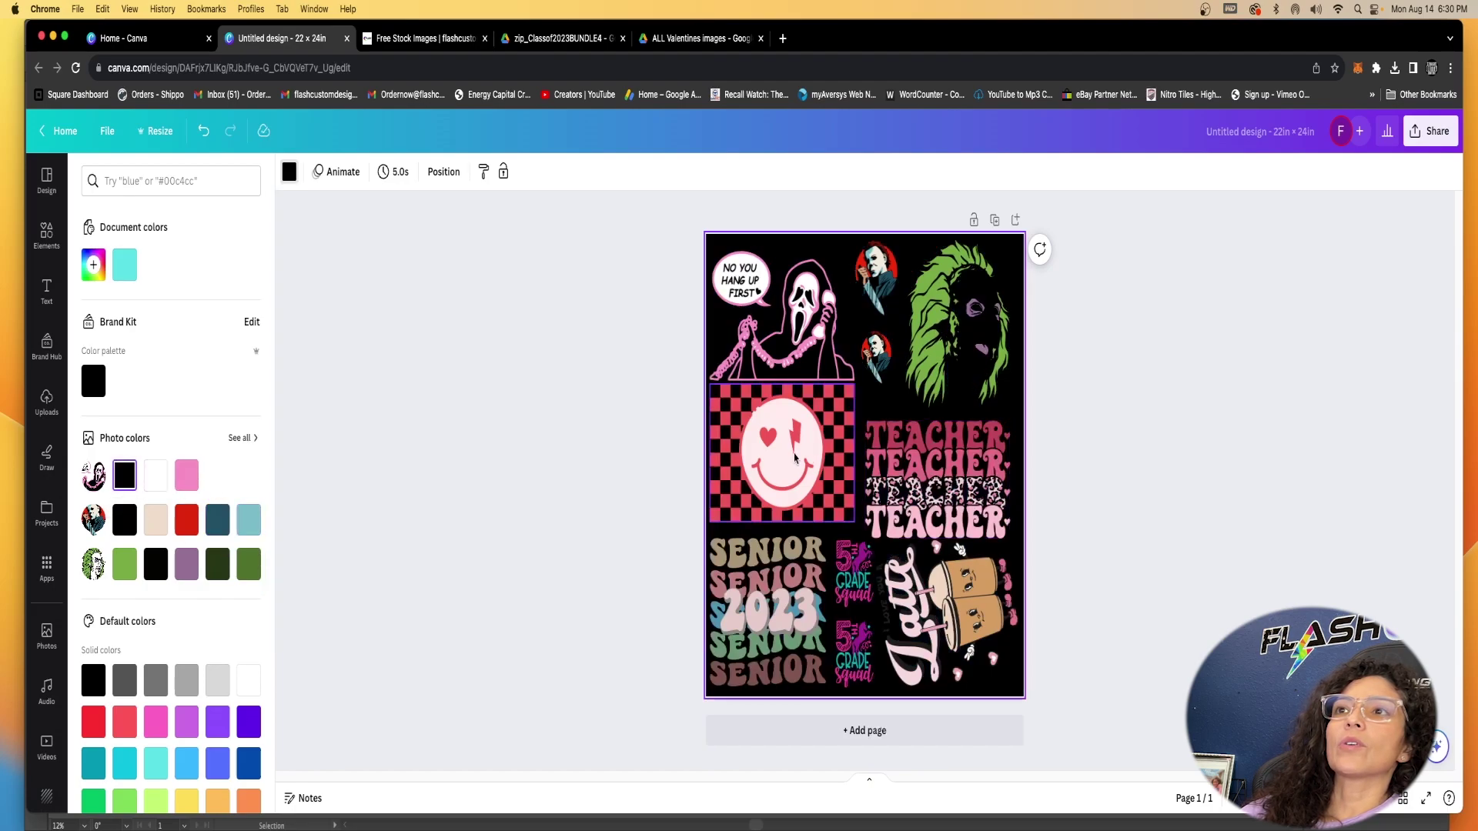
{"action": "left_click", "coordinate": [152, 485]}
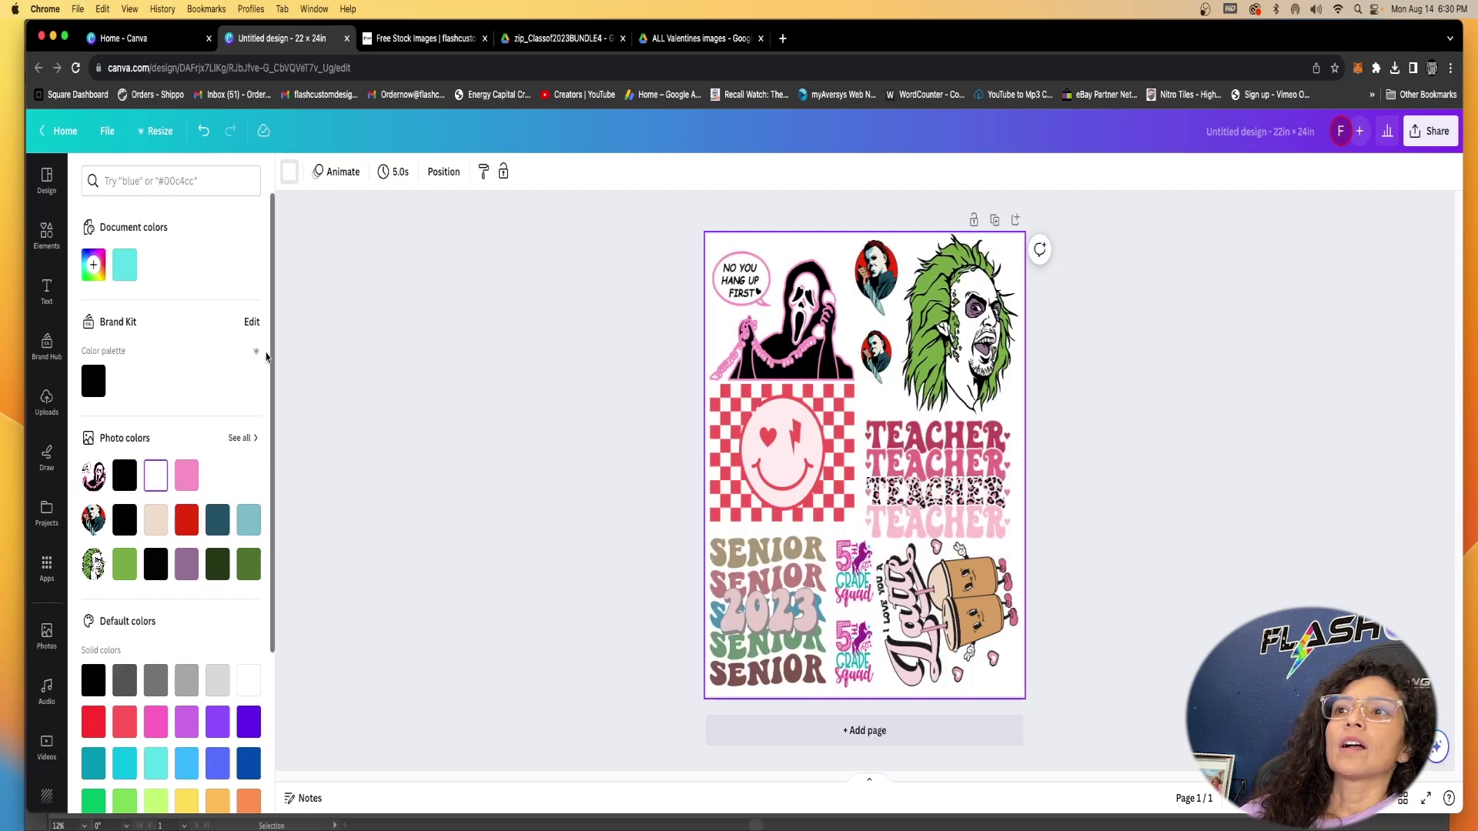
{"action": "left_click", "coordinate": [471, 471]}
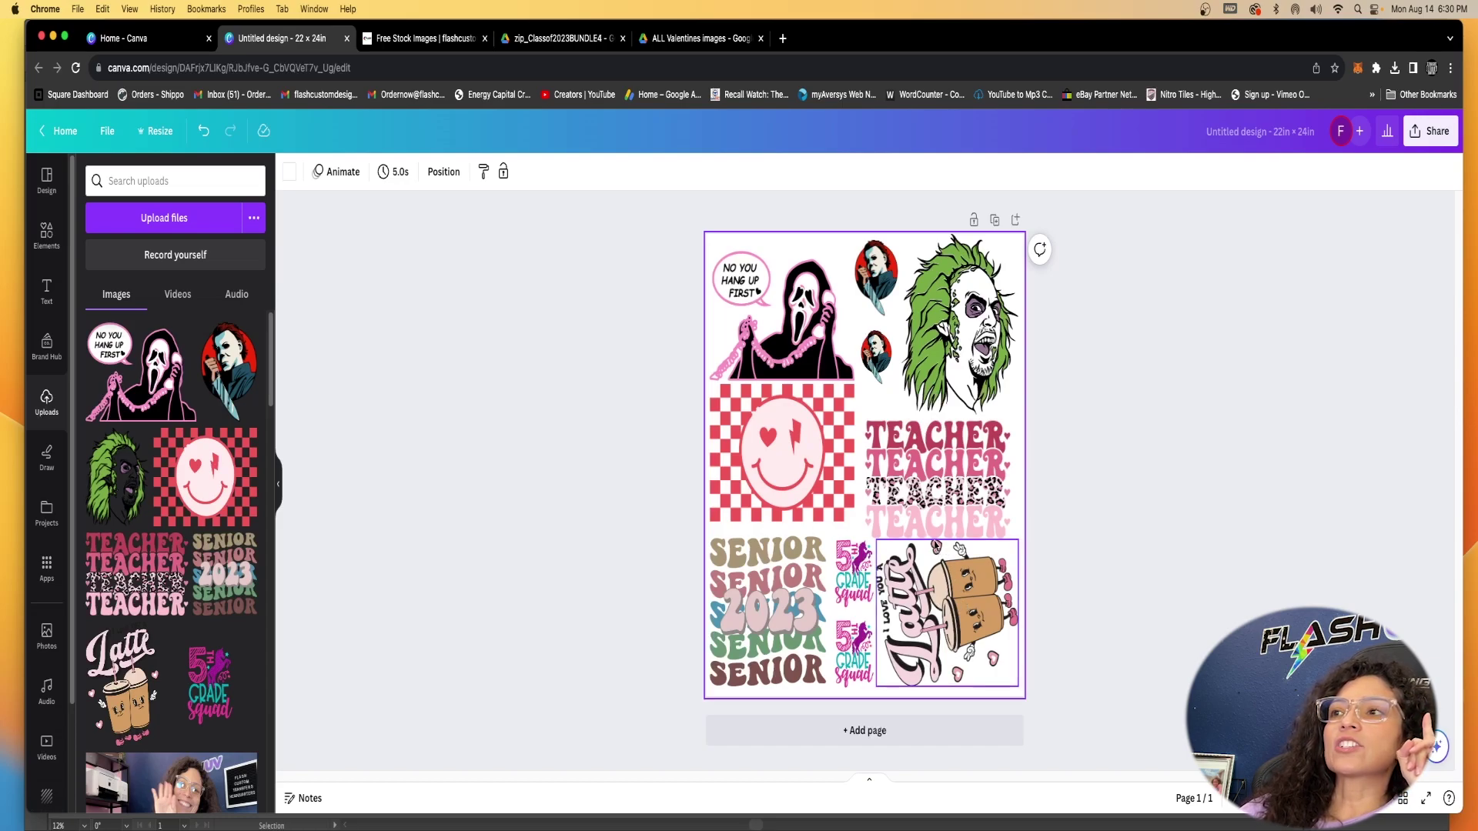
Step: Move the latte design slightly closer to the page's lower right corner
{"action": "scroll", "coordinate": [959, 548], "scroll_direction": "up", "scroll_amount": 10, "text": "ctrl"}
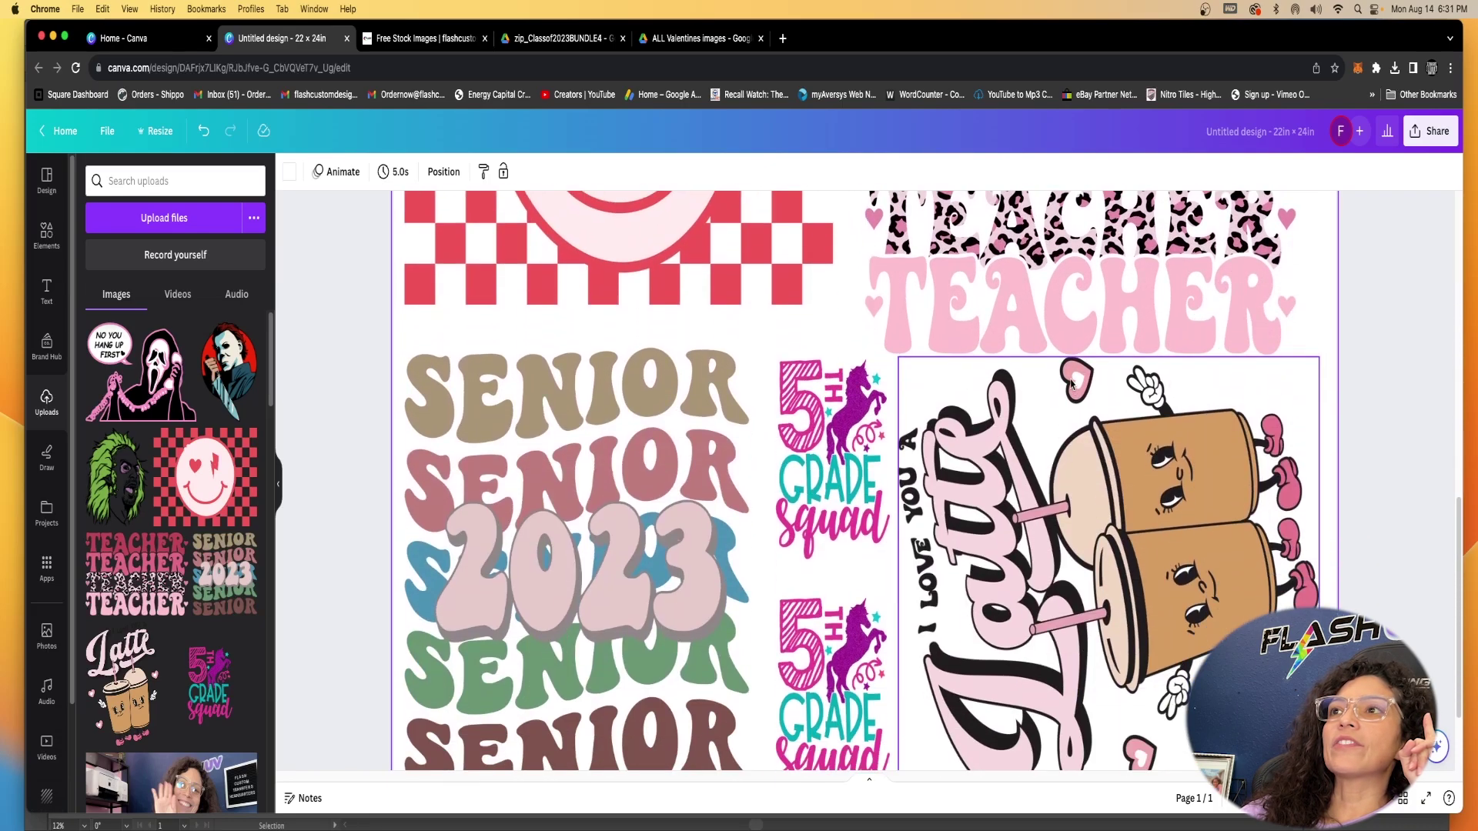
{"action": "scroll", "coordinate": [1201, 571], "scroll_direction": "down", "scroll_amount": 2}
{"action": "left_click_drag", "start_coordinate": [1093, 459], "coordinate": [1102, 479]}
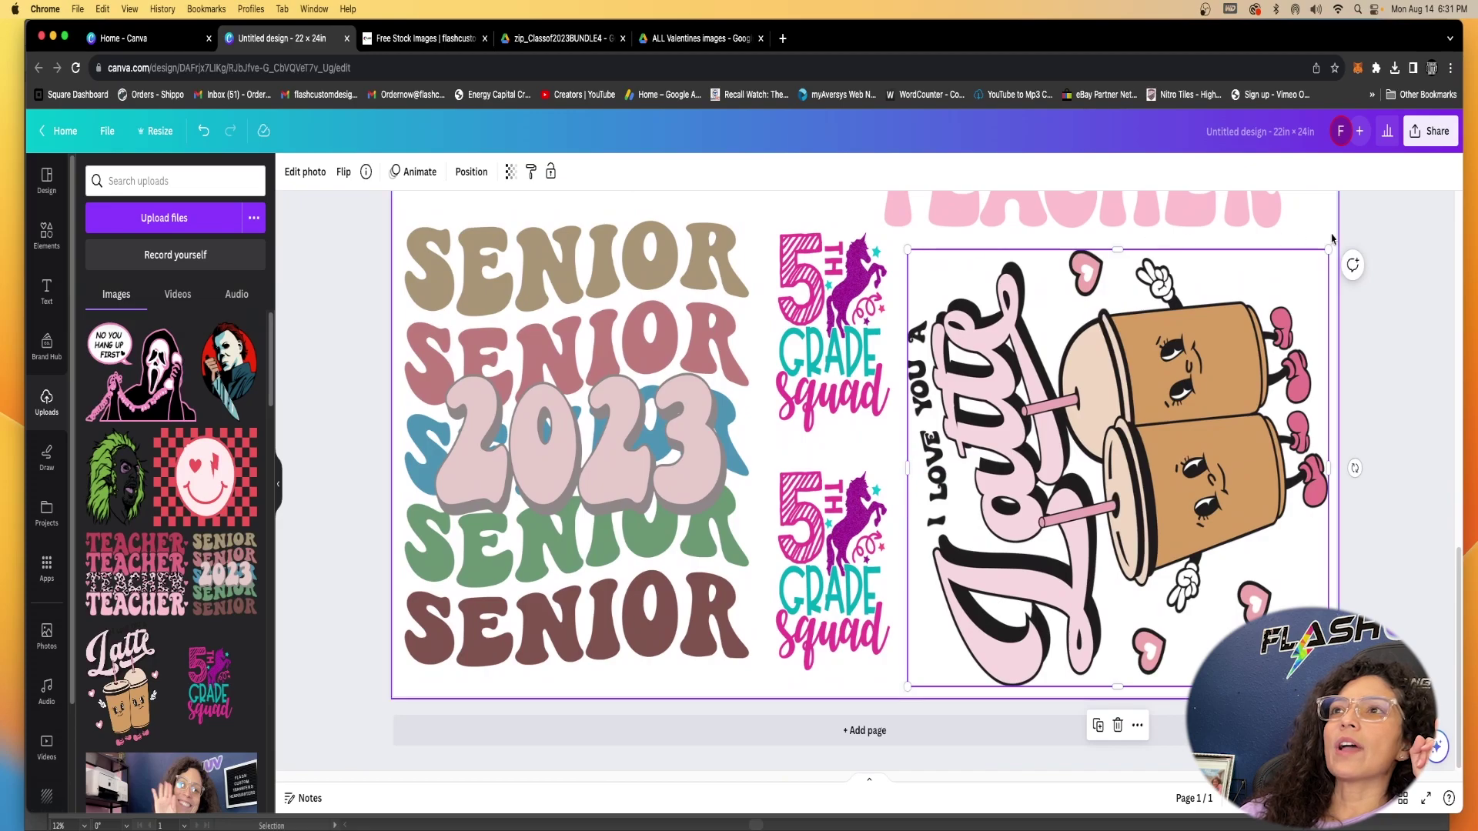
Step: Widen the gap between the checkered smiley and the Ghostface image by moving the smiley slightly down and Ghostface slightly up
{"action": "scroll", "coordinate": [794, 644], "scroll_direction": "up", "scroll_amount": 7}
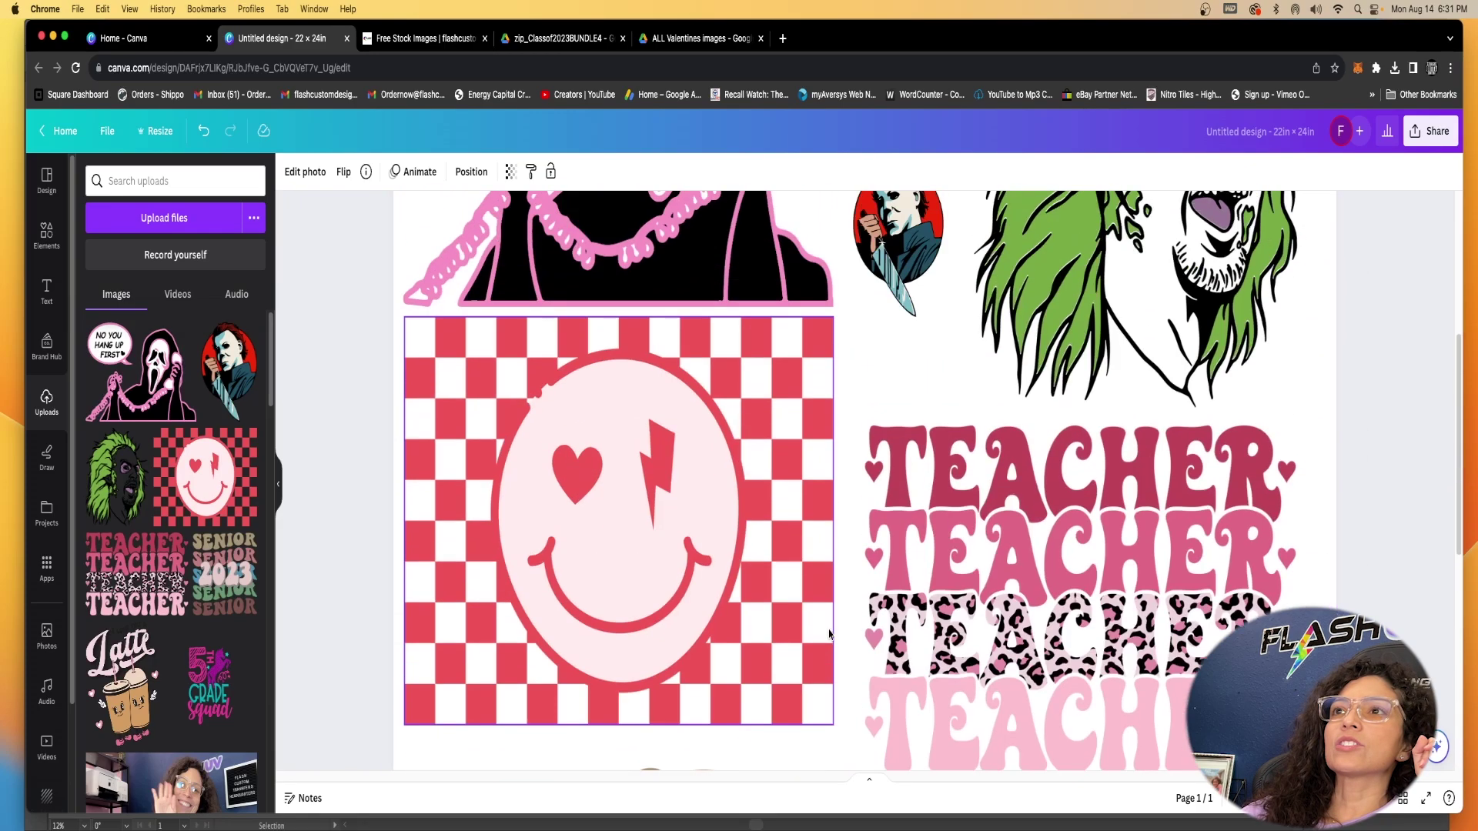
{"action": "scroll", "coordinate": [689, 398], "scroll_direction": "down", "scroll_amount": 4}
{"action": "left_click", "coordinate": [689, 398]}
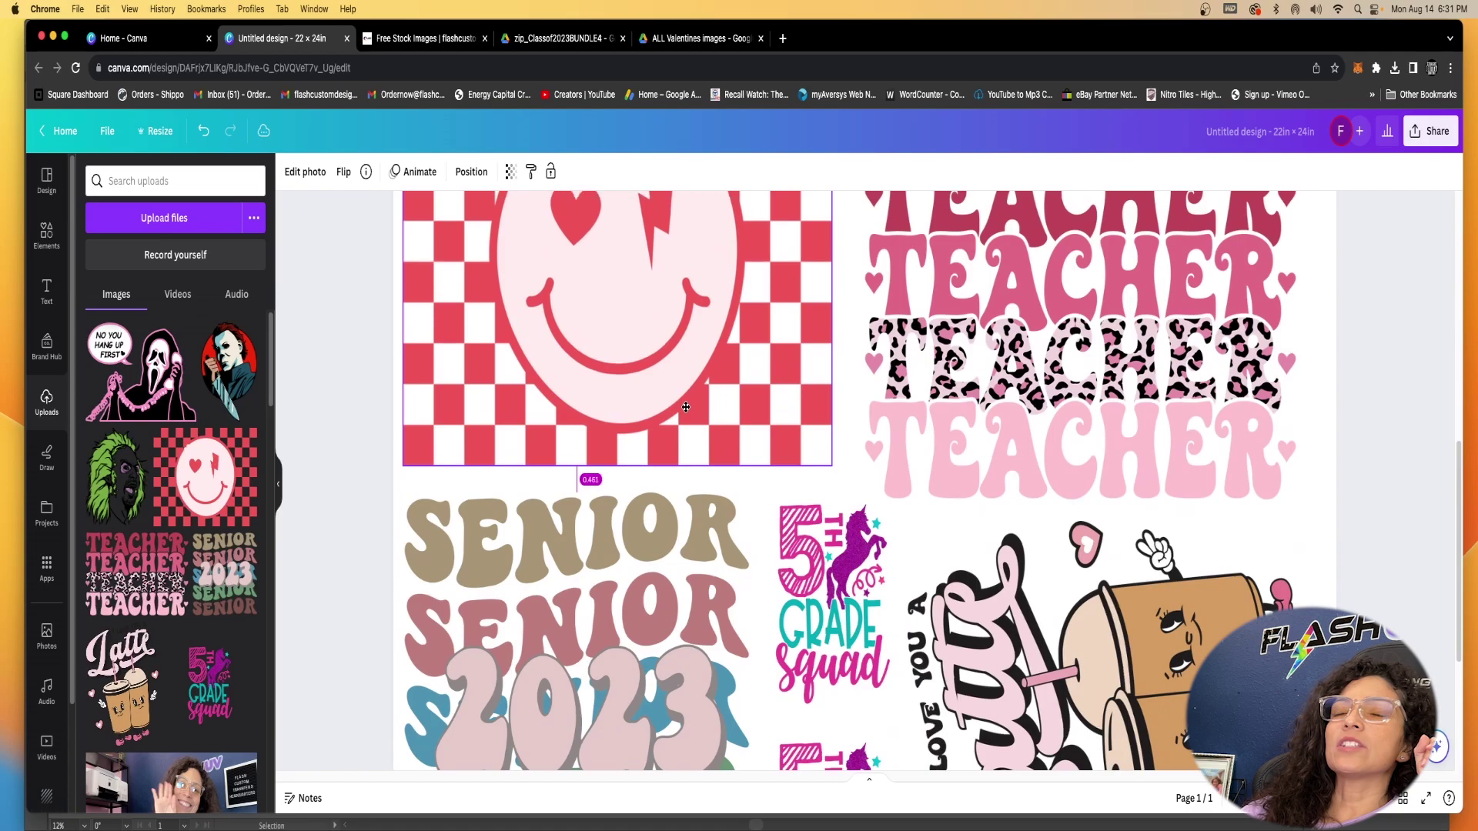
{"action": "scroll", "coordinate": [539, 502], "scroll_direction": "up", "scroll_amount": 5}
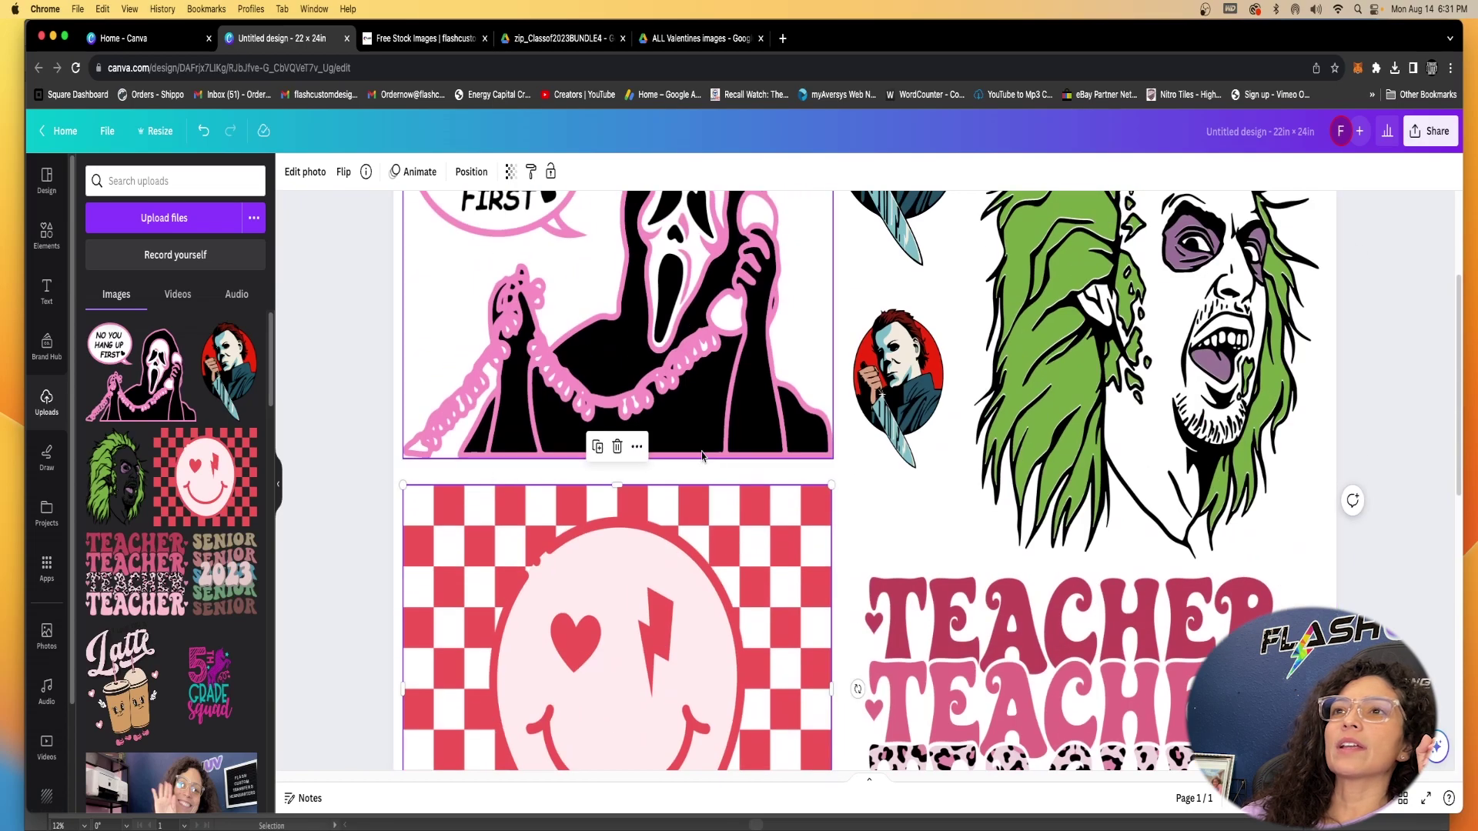
{"action": "scroll", "coordinate": [540, 502], "scroll_direction": "up", "scroll_amount": 3}
{"action": "left_click", "coordinate": [673, 502]}
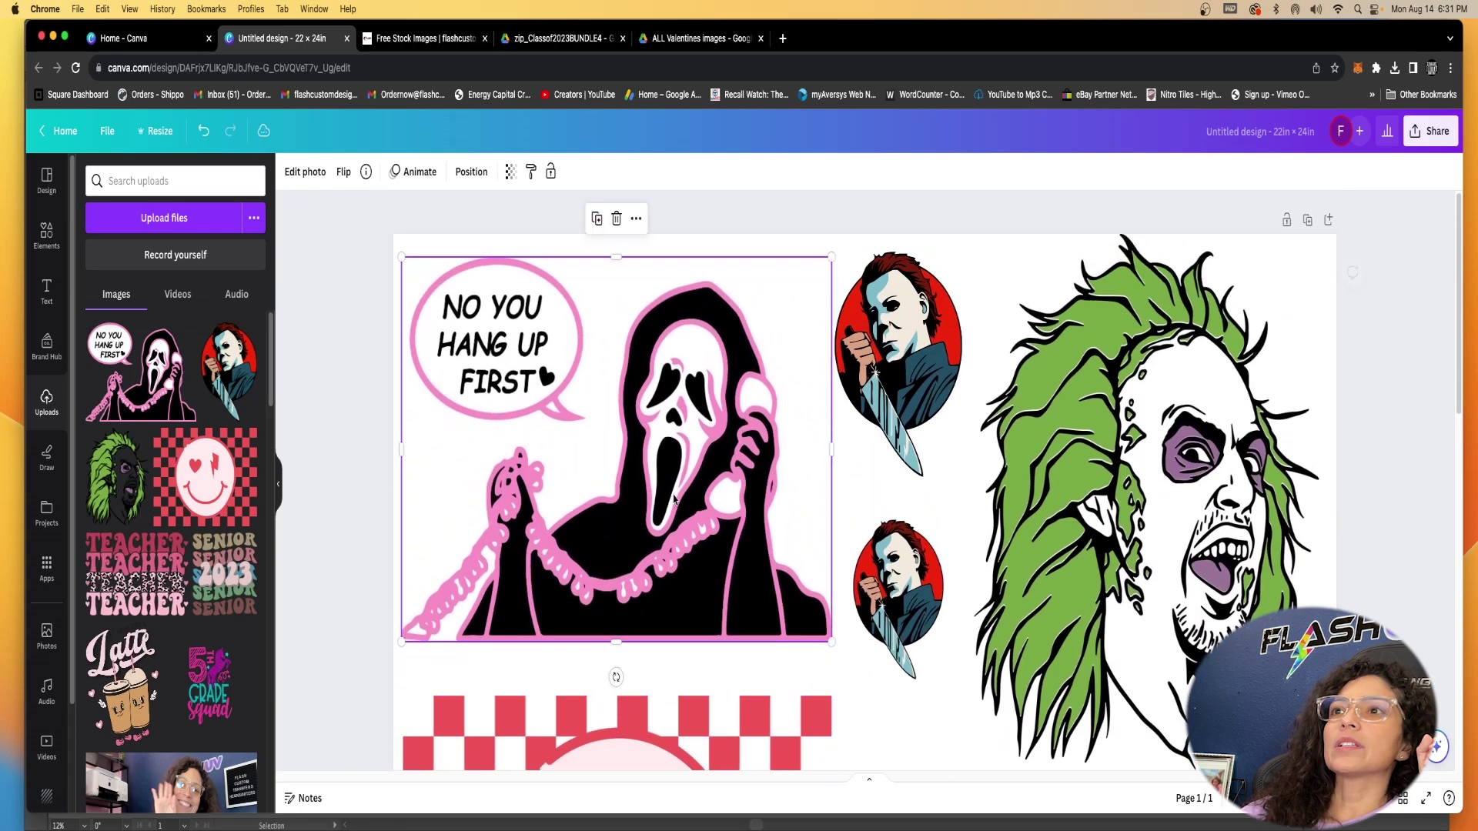
Step: Examine the spacing between the designs and the page edges across the whole gang sheet, including around Beetlejuice and the 5th grade designs
{"action": "scroll", "coordinate": [899, 198], "scroll_direction": "down", "scroll_amount": 1}
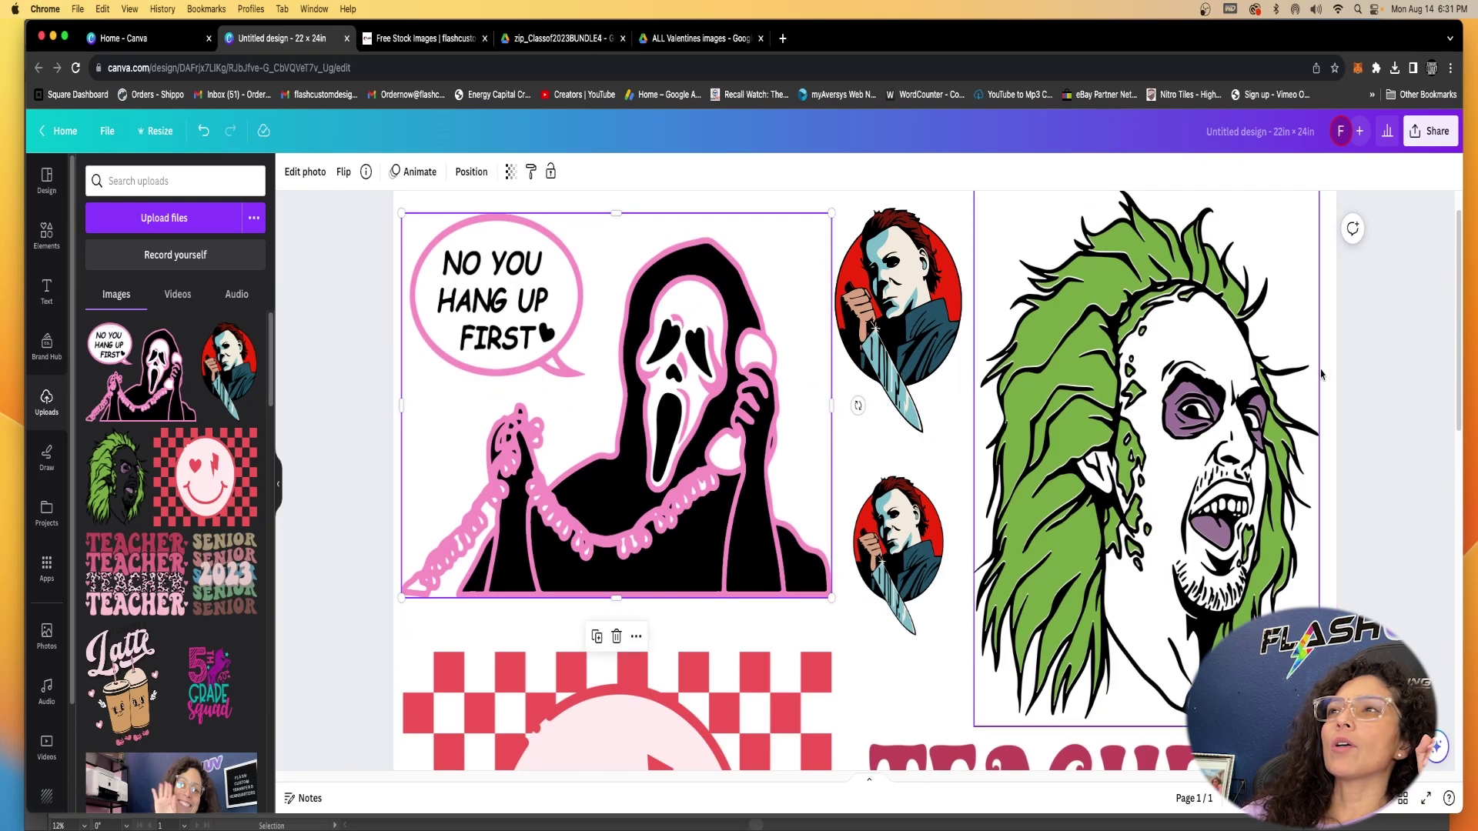
{"action": "scroll", "coordinate": [1039, 215], "scroll_direction": "up", "scroll_amount": 1}
{"action": "left_click", "coordinate": [1126, 234]}
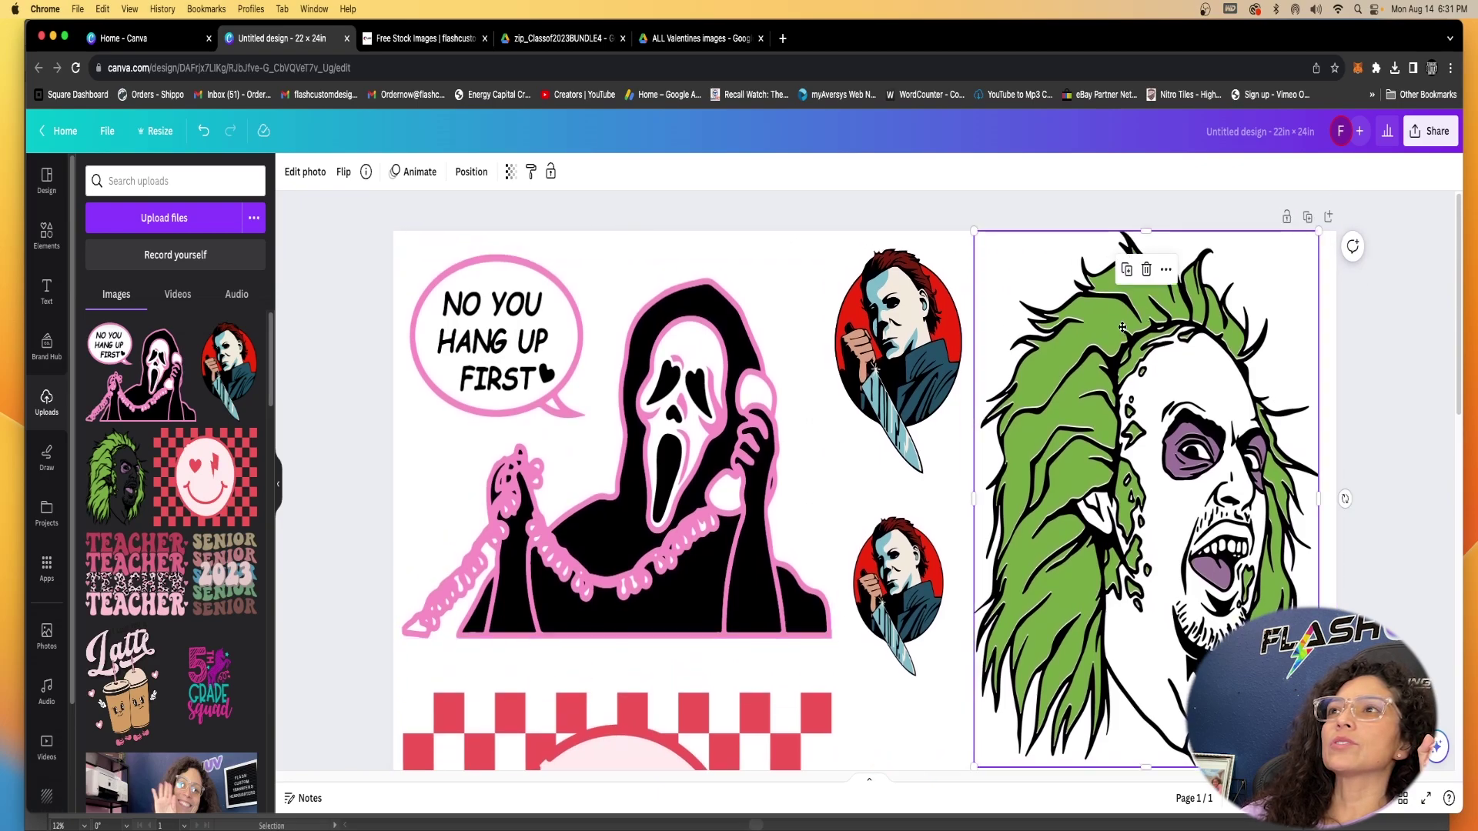
{"action": "scroll", "coordinate": [1319, 481], "scroll_direction": "down", "scroll_amount": 1}
{"action": "scroll", "coordinate": [1319, 482], "scroll_direction": "down", "scroll_amount": 10}
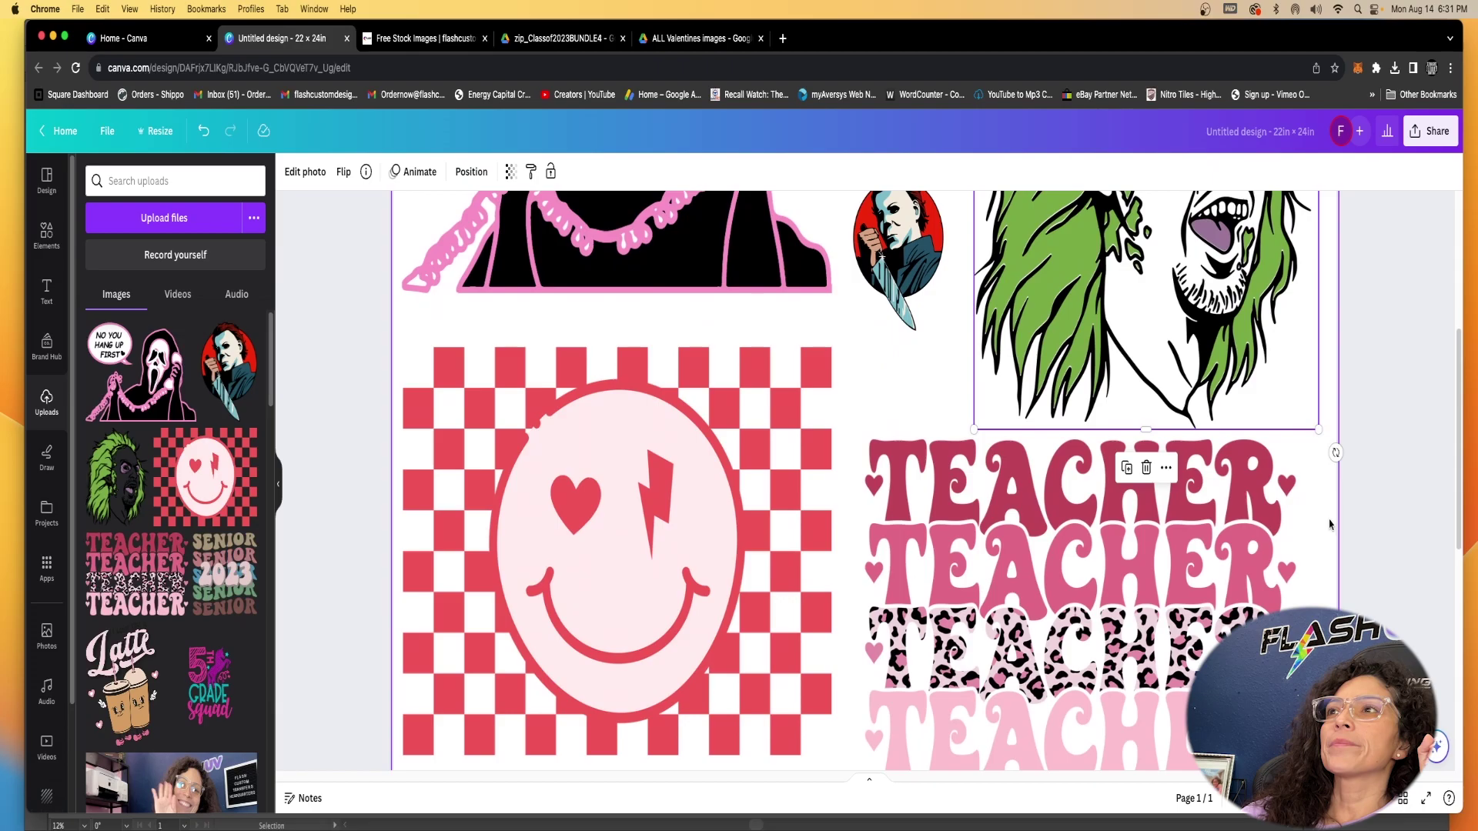
{"action": "scroll", "coordinate": [1406, 545], "scroll_direction": "down", "scroll_amount": 10}
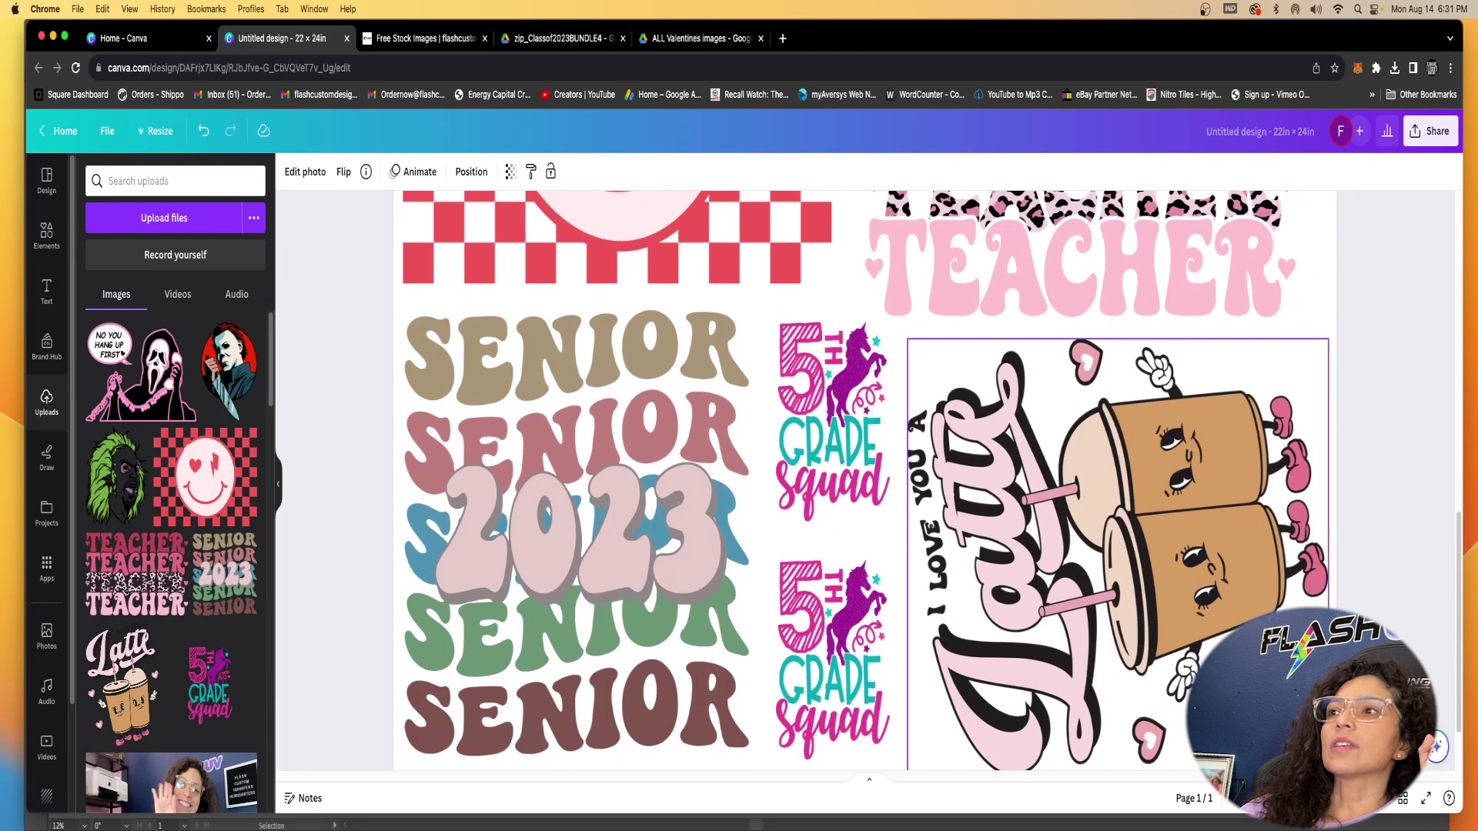
{"action": "scroll", "coordinate": [761, 324], "scroll_direction": "up", "scroll_amount": 5}
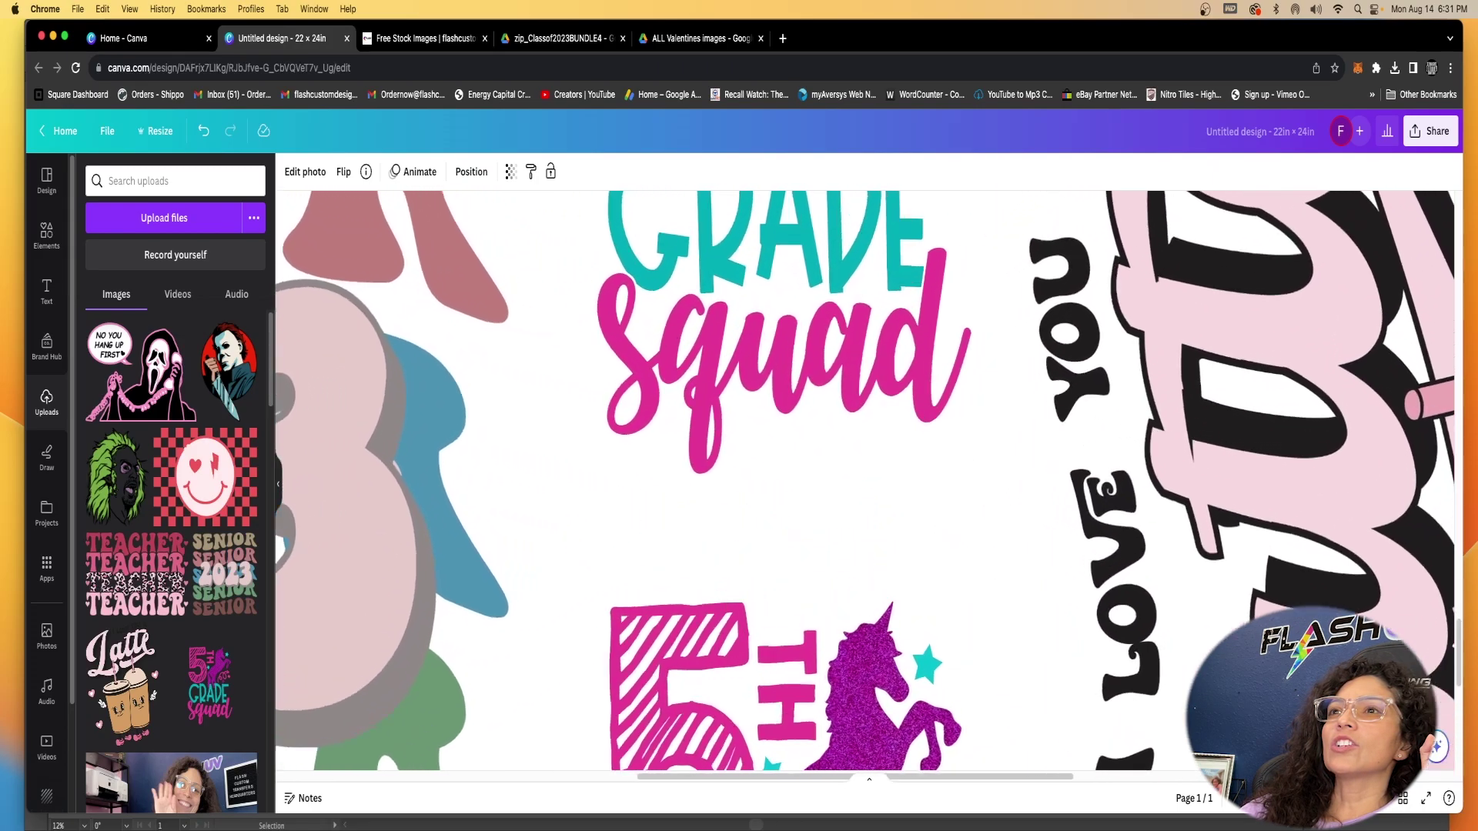
{"action": "scroll", "coordinate": [960, 554], "scroll_direction": "down", "scroll_amount": 6}
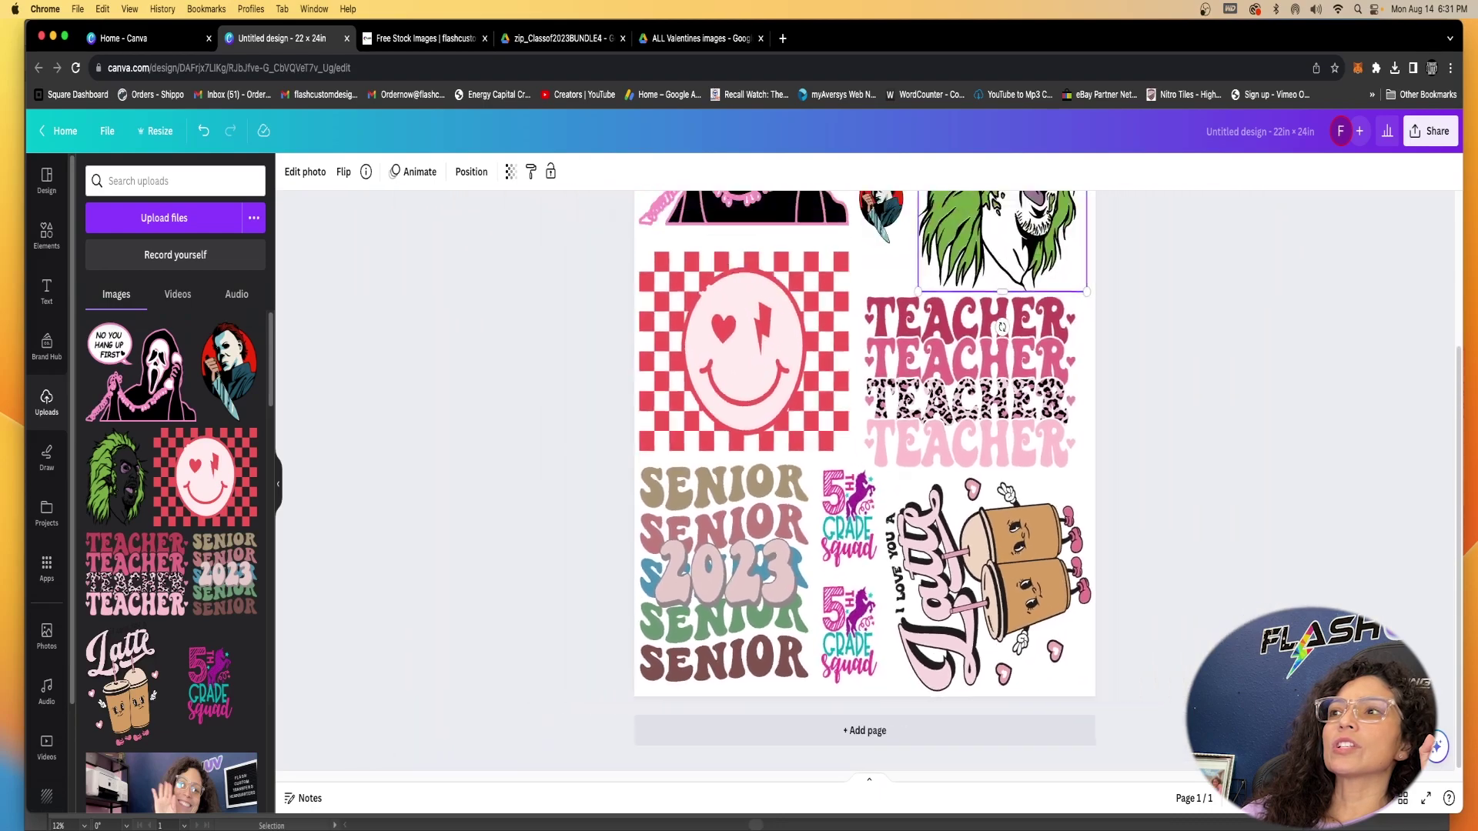
{"action": "scroll", "coordinate": [960, 554], "scroll_direction": "up", "scroll_amount": 2}
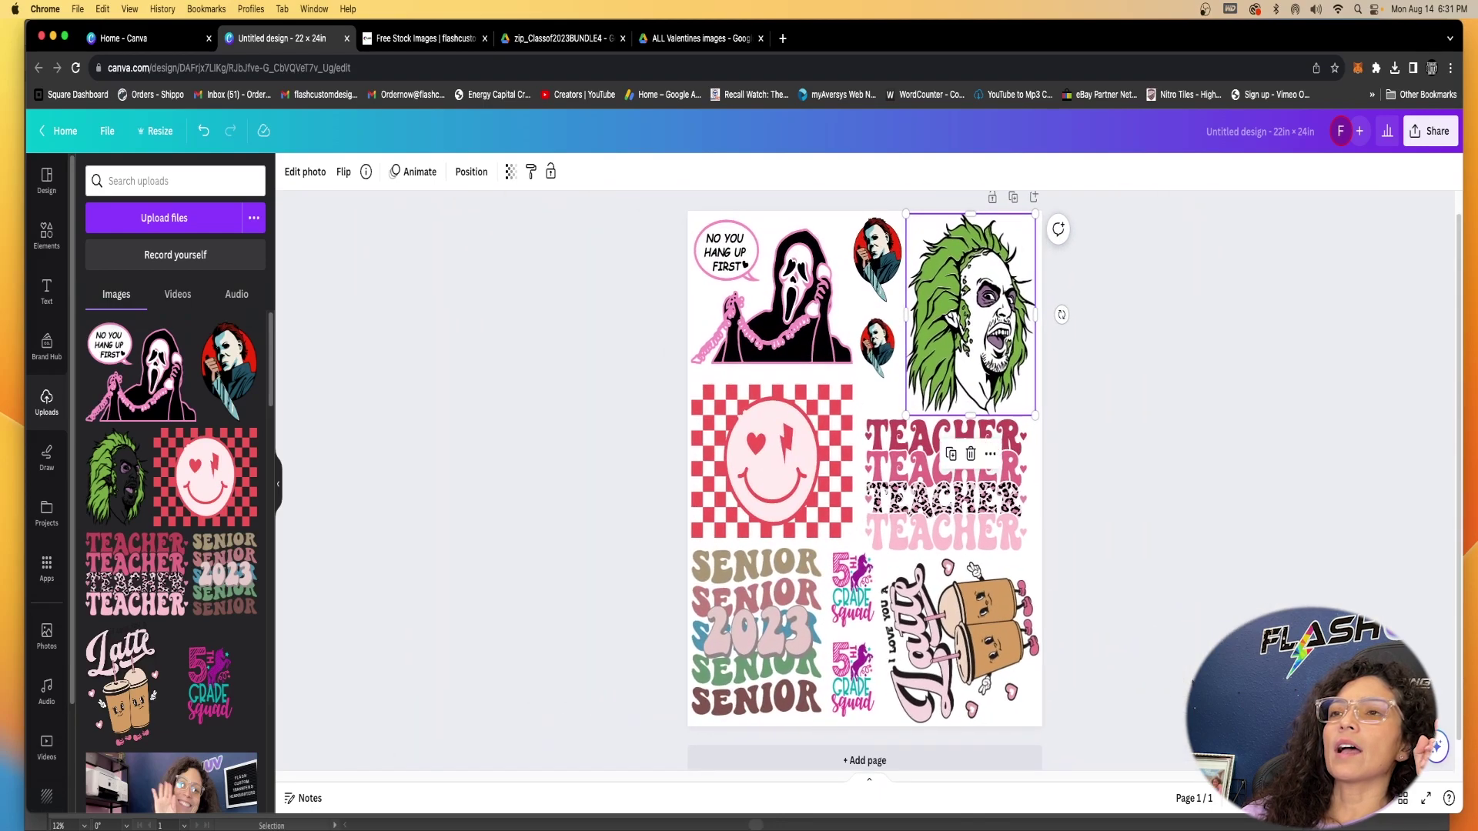
{"action": "key", "text": "Escape"}
{"action": "scroll", "coordinate": [865, 481], "scroll_direction": "up", "scroll_amount": 1}
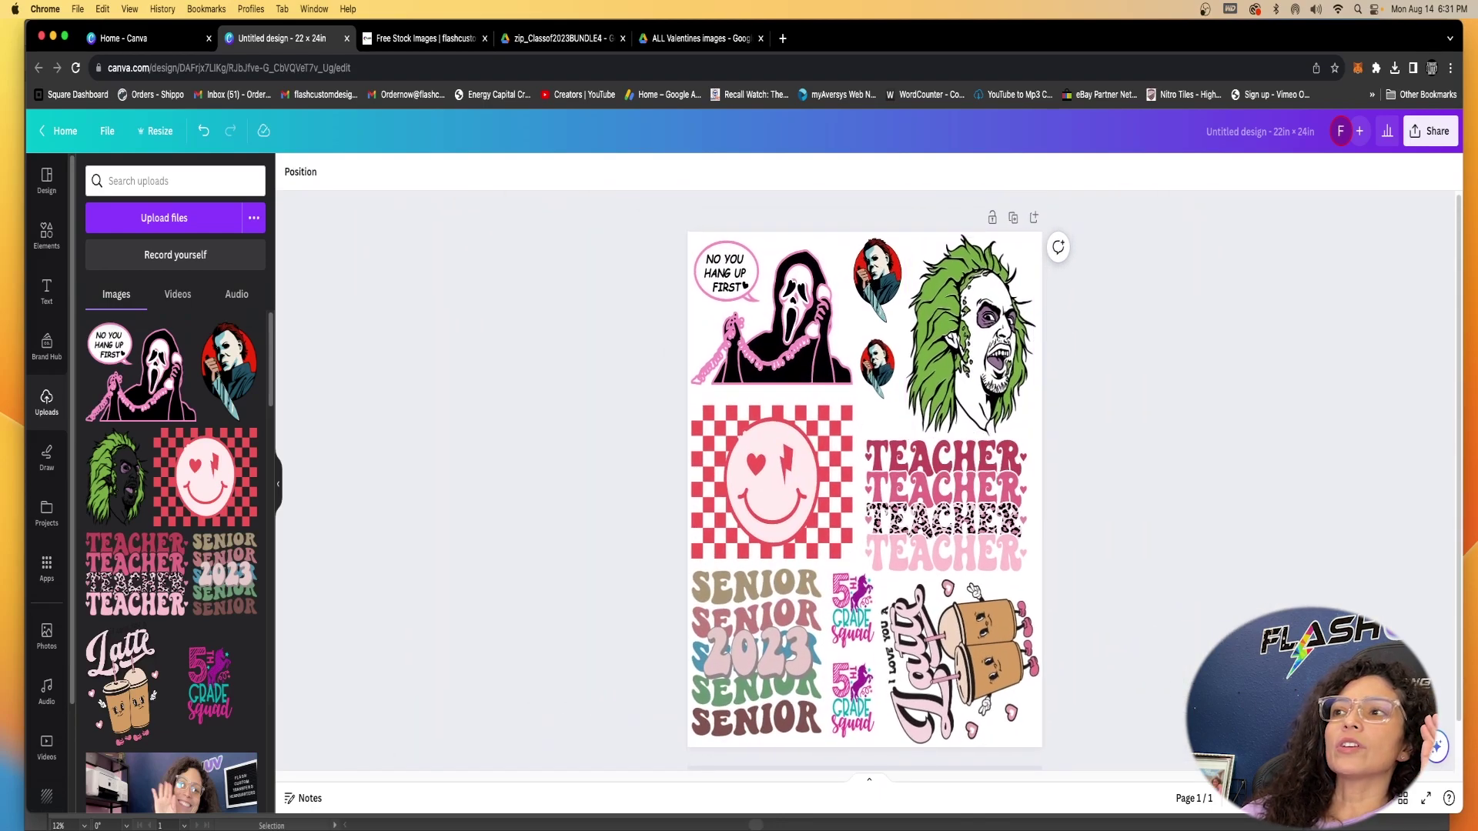
{"action": "scroll", "coordinate": [1168, 702], "scroll_direction": "up", "scroll_amount": 2}
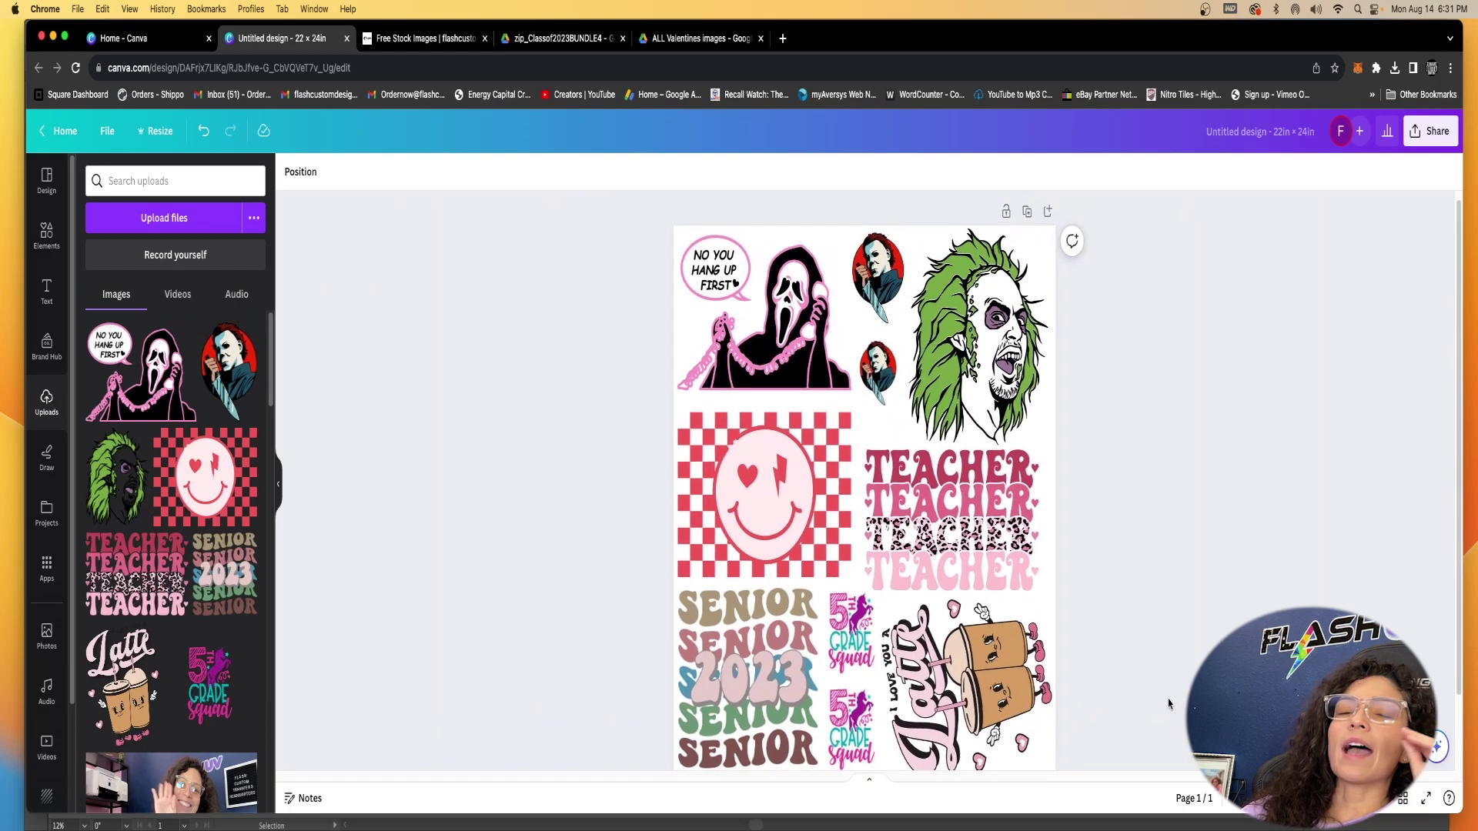
{"action": "scroll", "coordinate": [1168, 702], "scroll_direction": "down", "scroll_amount": 1}
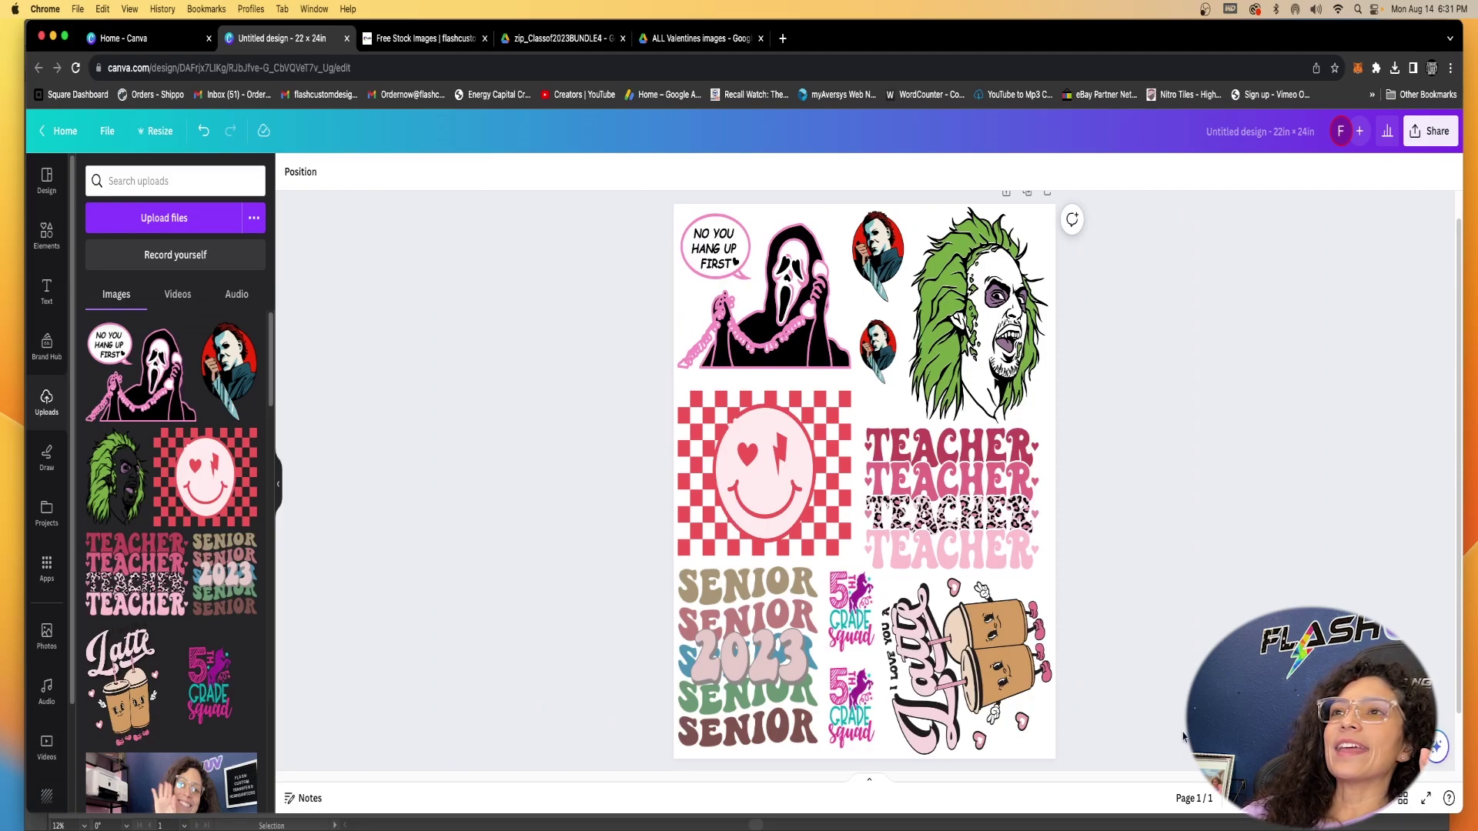
Step: Download the gang sheet as a PNG at size 3.125 (6,600 × 7,200 px) with a transparent background, saving the download settings
{"action": "left_click", "coordinate": [1412, 139]}
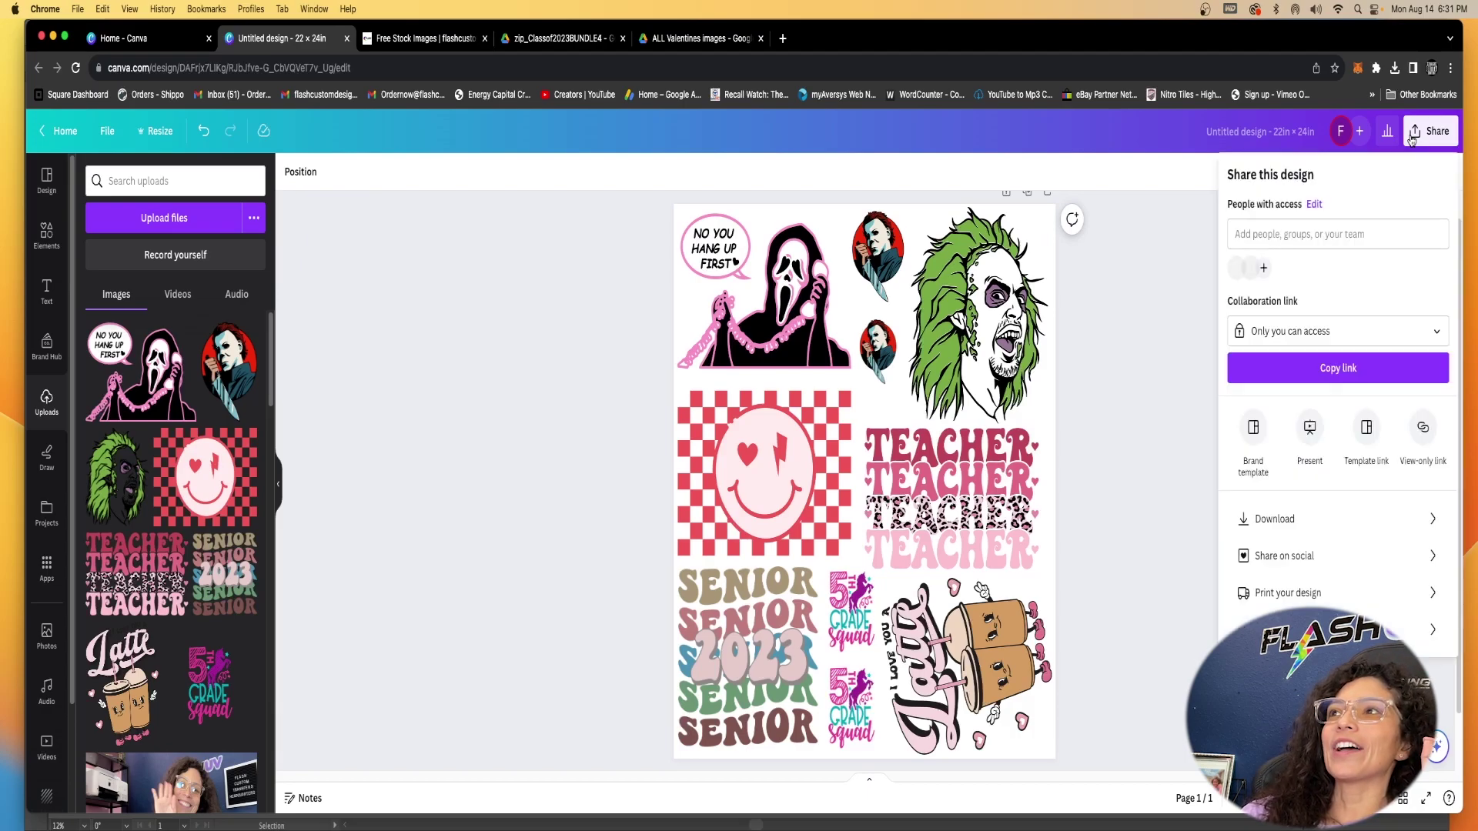
{"action": "left_click", "coordinate": [1284, 524]}
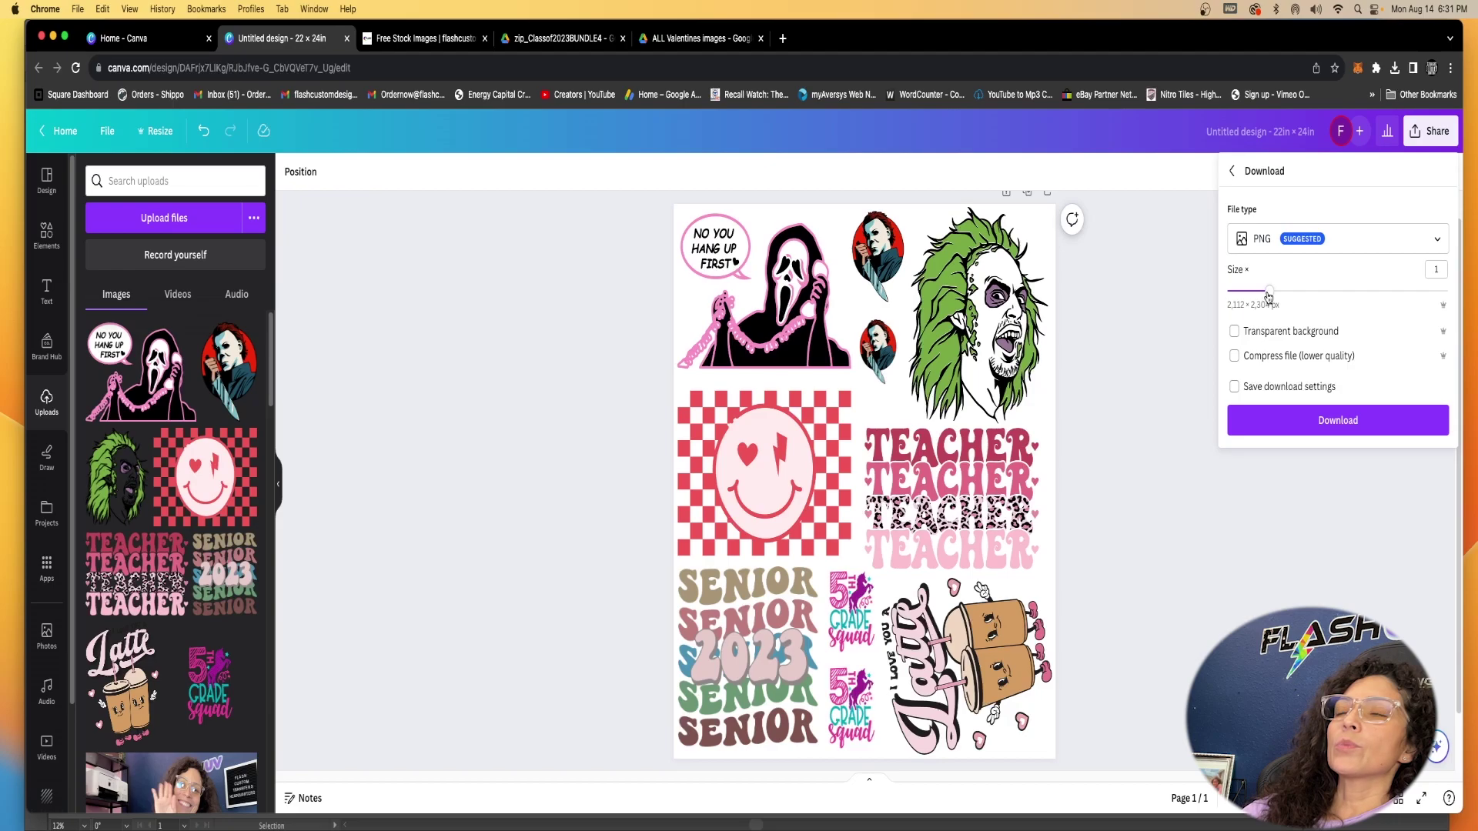
{"action": "left_click_drag", "start_coordinate": [1268, 295], "coordinate": [1447, 302]}
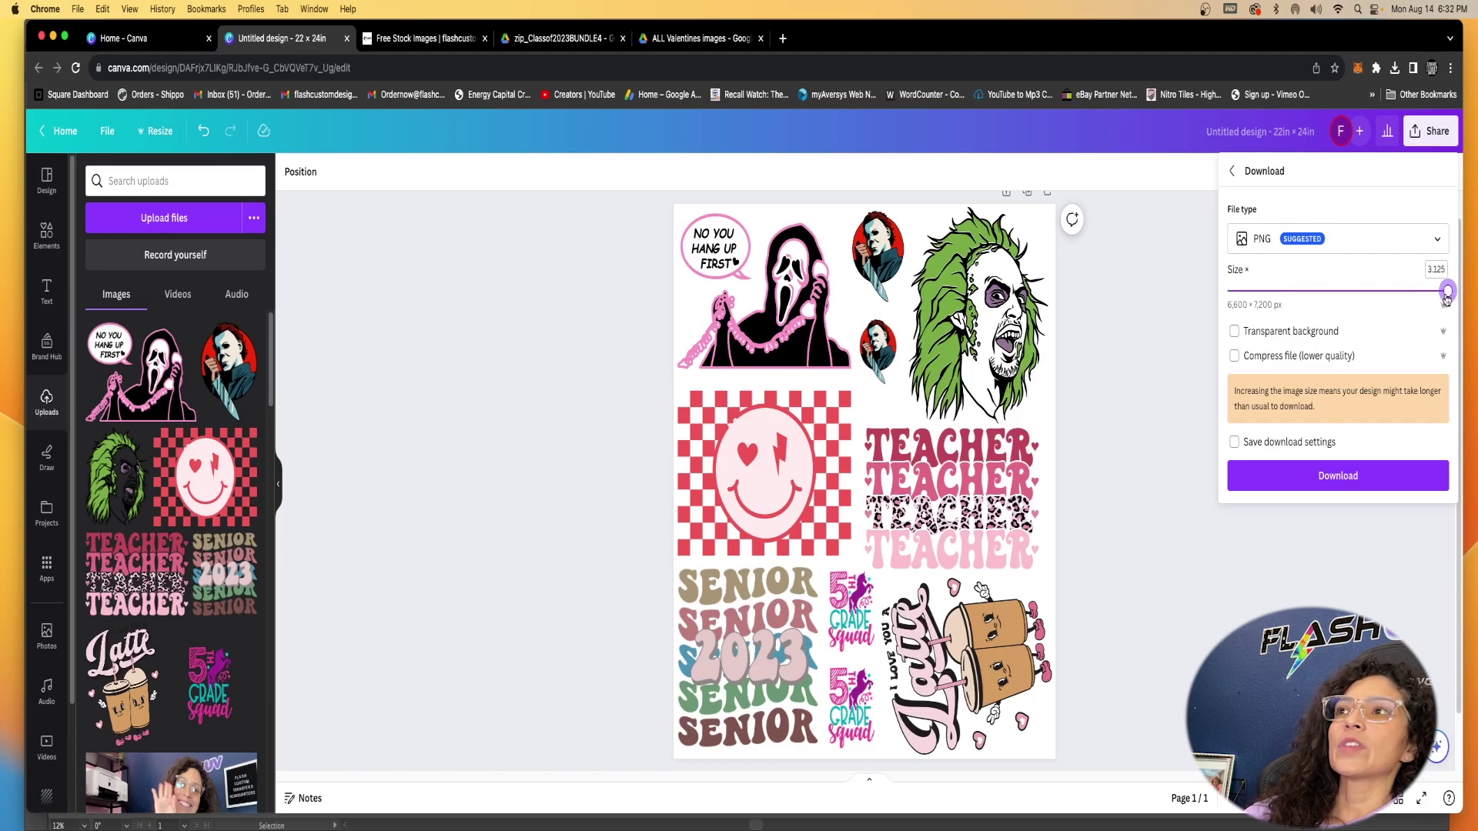
{"action": "left_click", "coordinate": [1234, 331]}
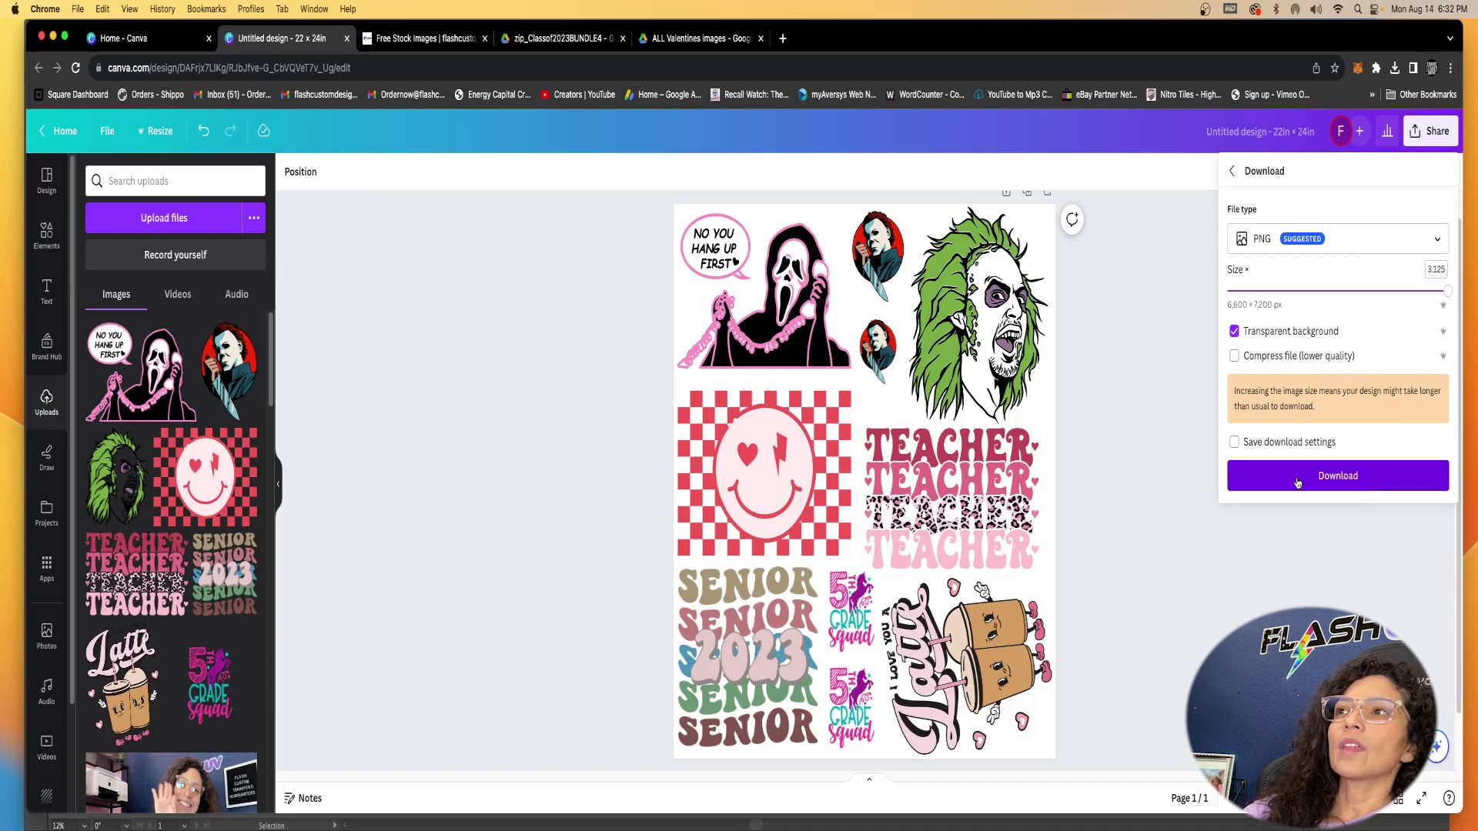
{"action": "left_click", "coordinate": [1234, 444]}
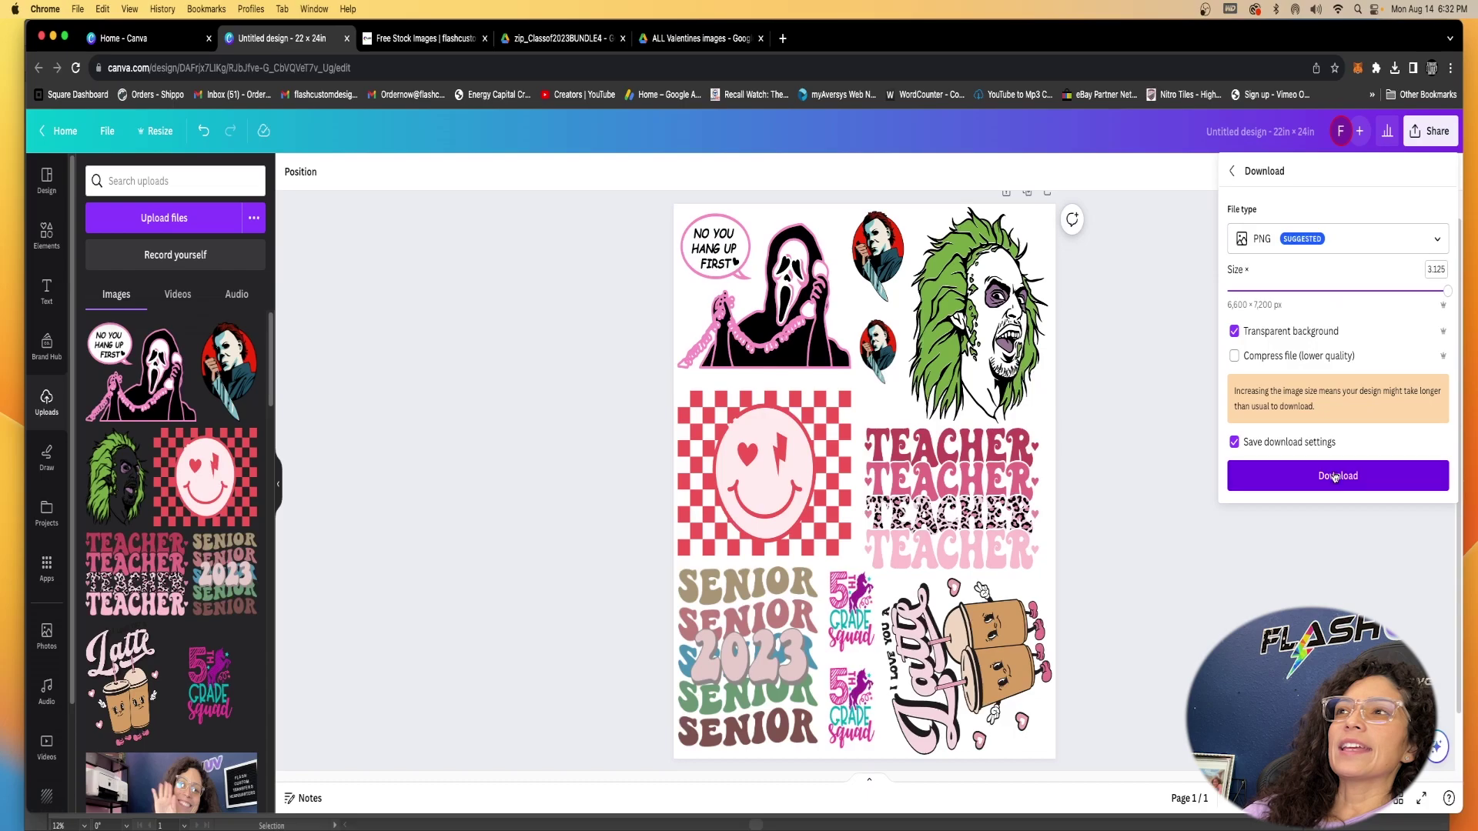
{"action": "left_click", "coordinate": [1336, 478]}
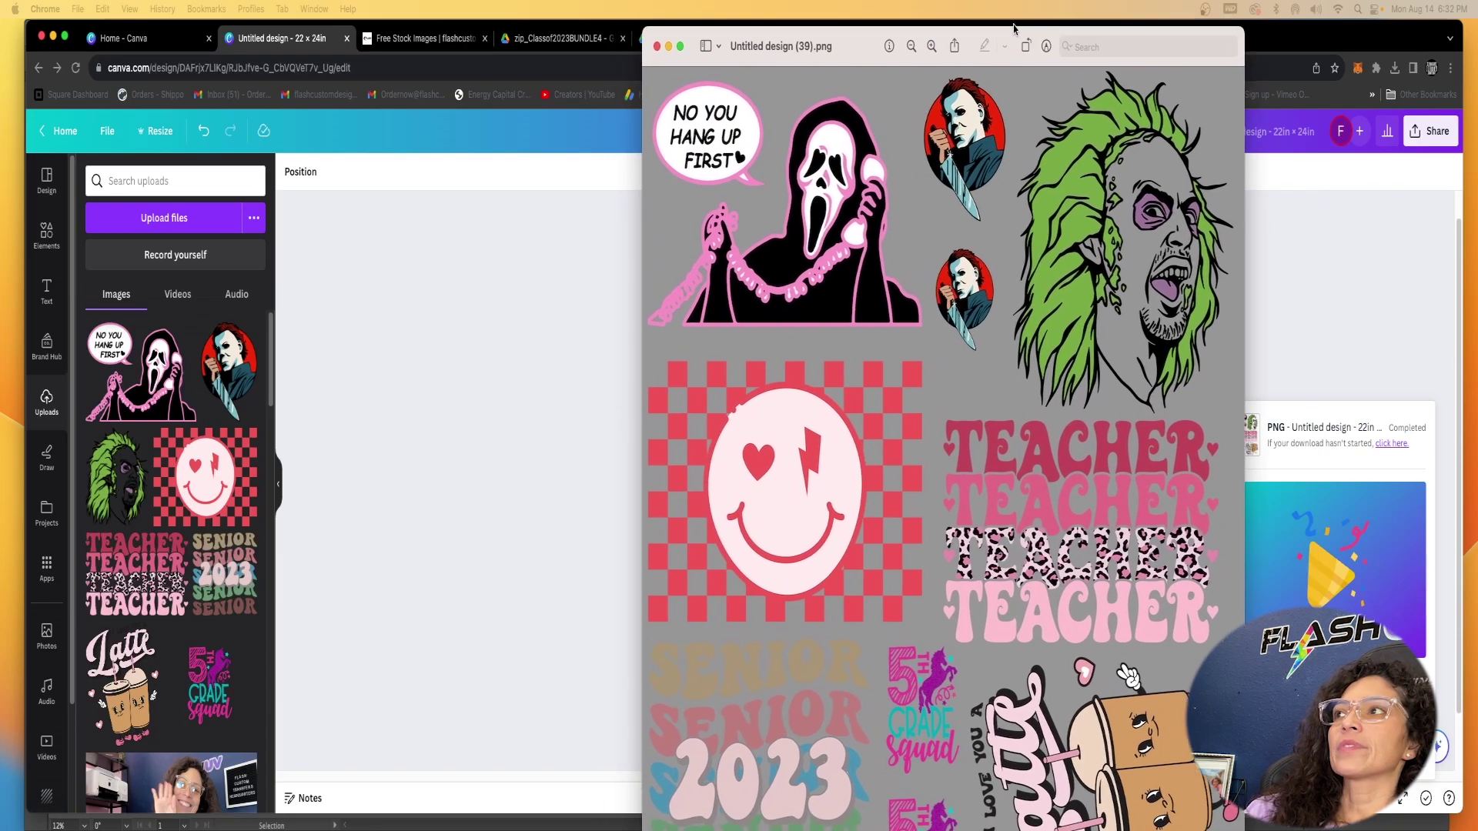
Step: Close the downloaded image's preview, switch to Illustrator and open Untitled design (39).png from the Downloads folder
{"action": "key", "text": "super+w"}
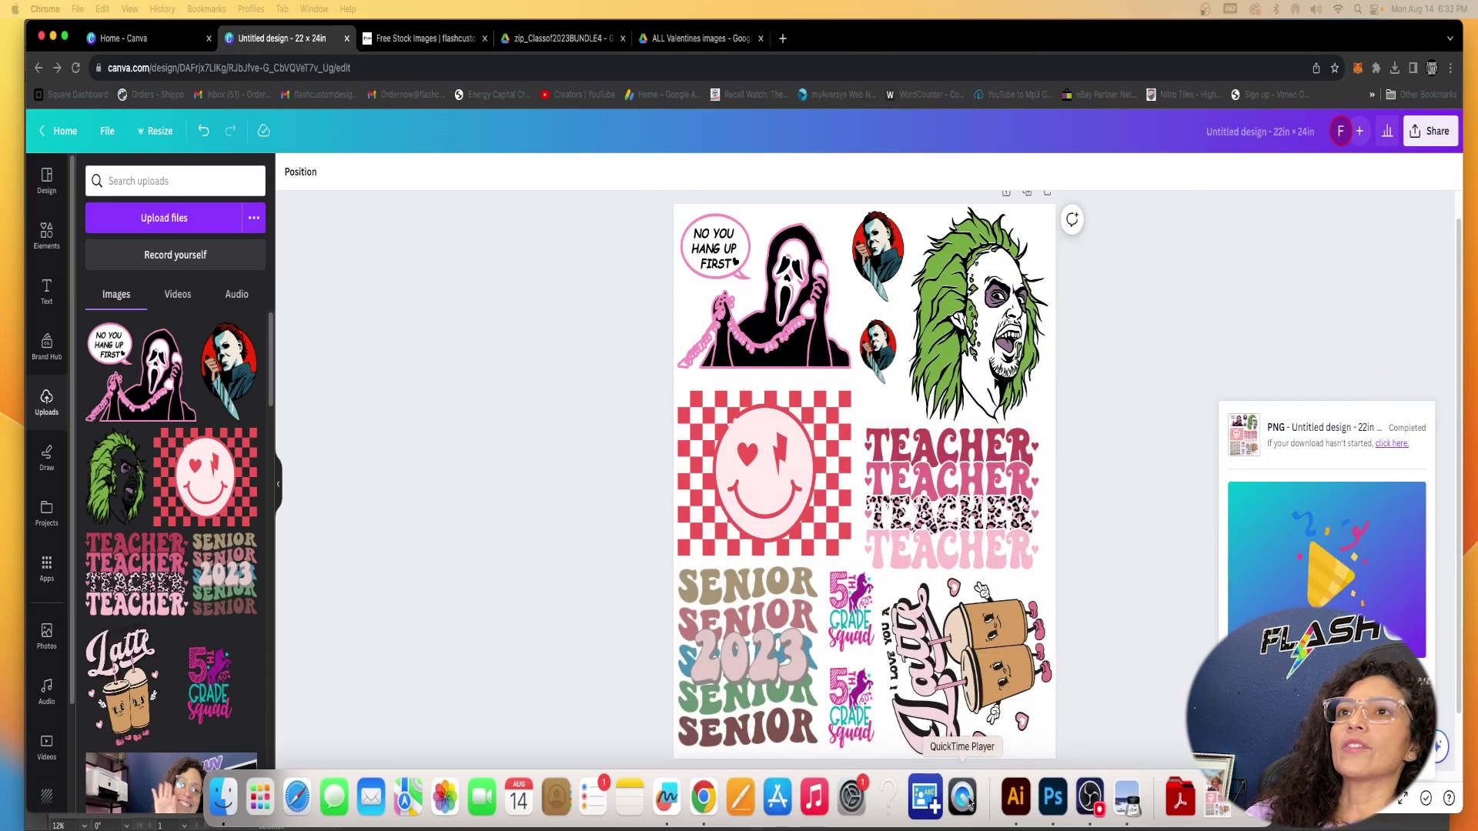
{"action": "left_click", "coordinate": [1015, 801]}
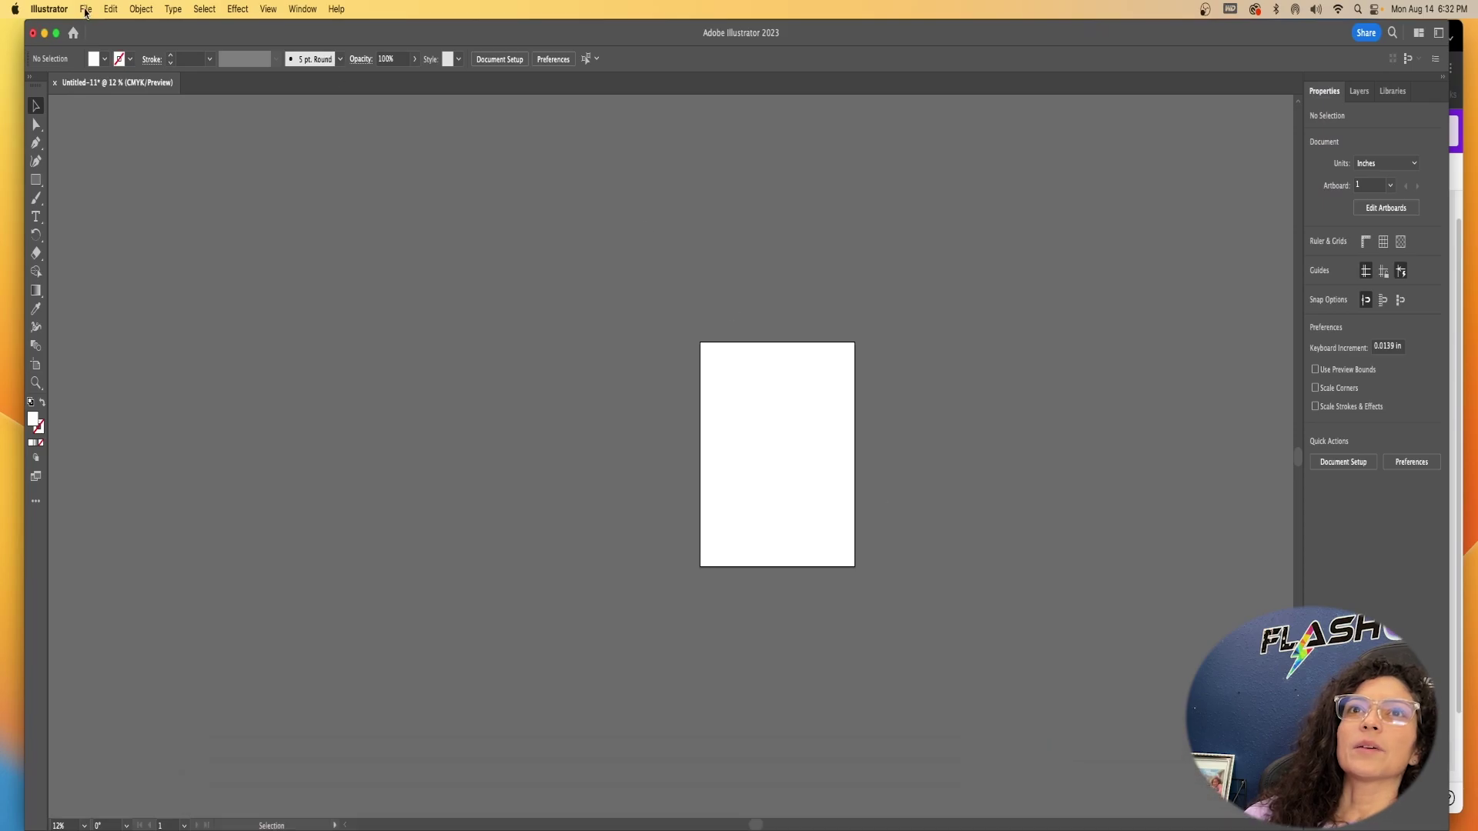
{"action": "left_click", "coordinate": [86, 11]}
{"action": "left_click", "coordinate": [363, 132]}
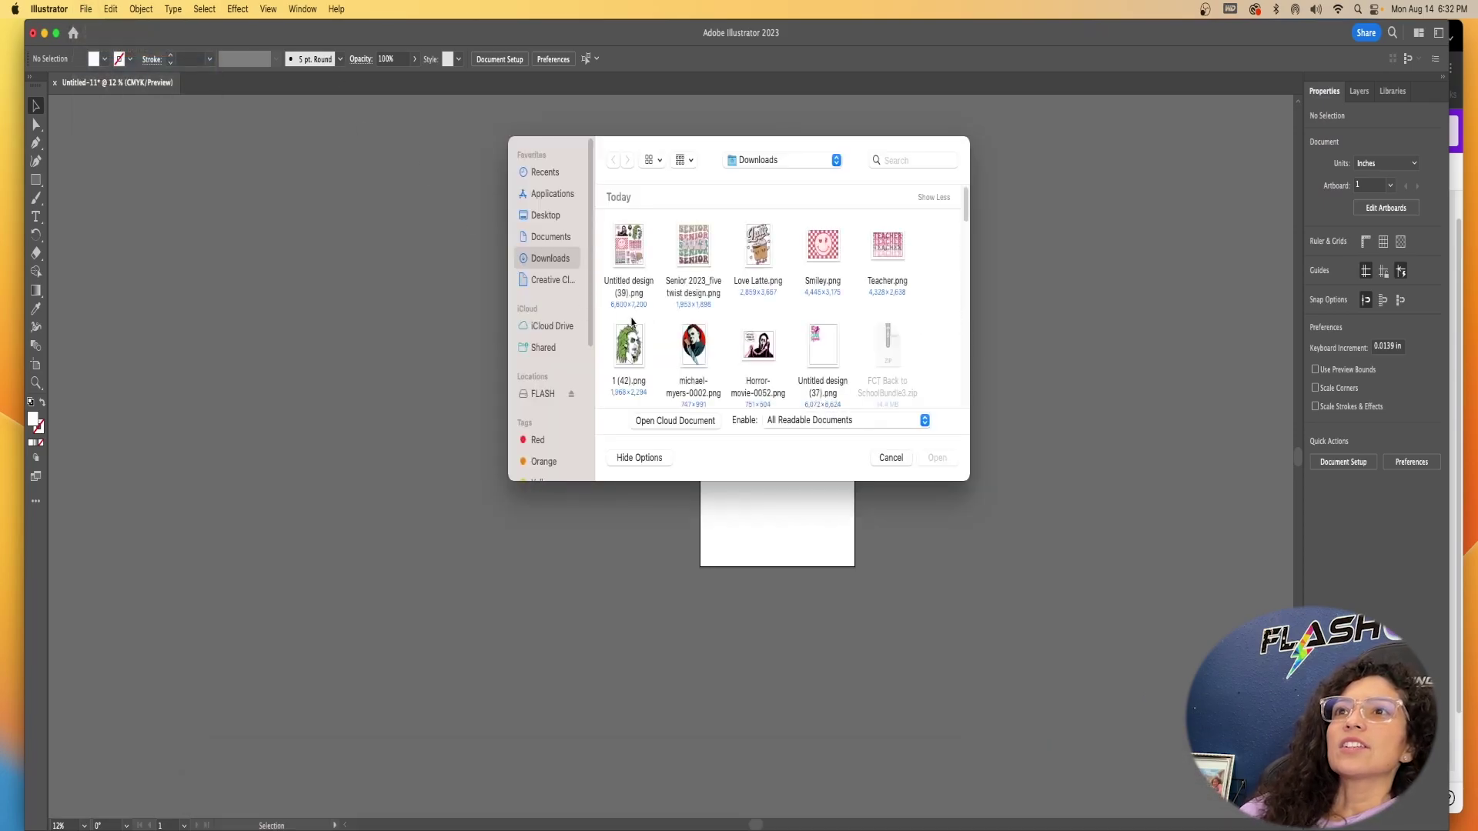
{"action": "left_click", "coordinate": [631, 284]}
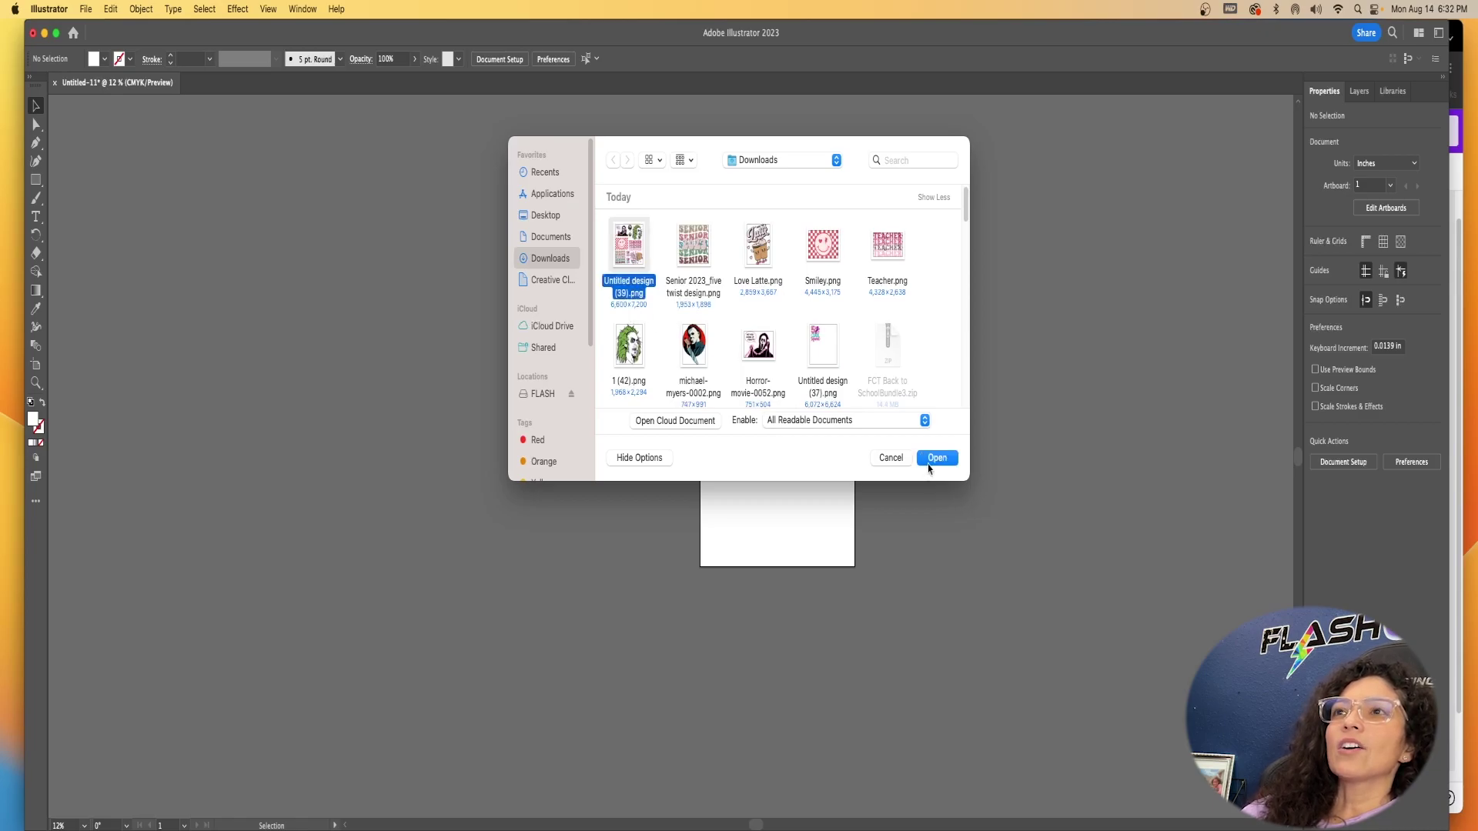
{"action": "left_click", "coordinate": [945, 457]}
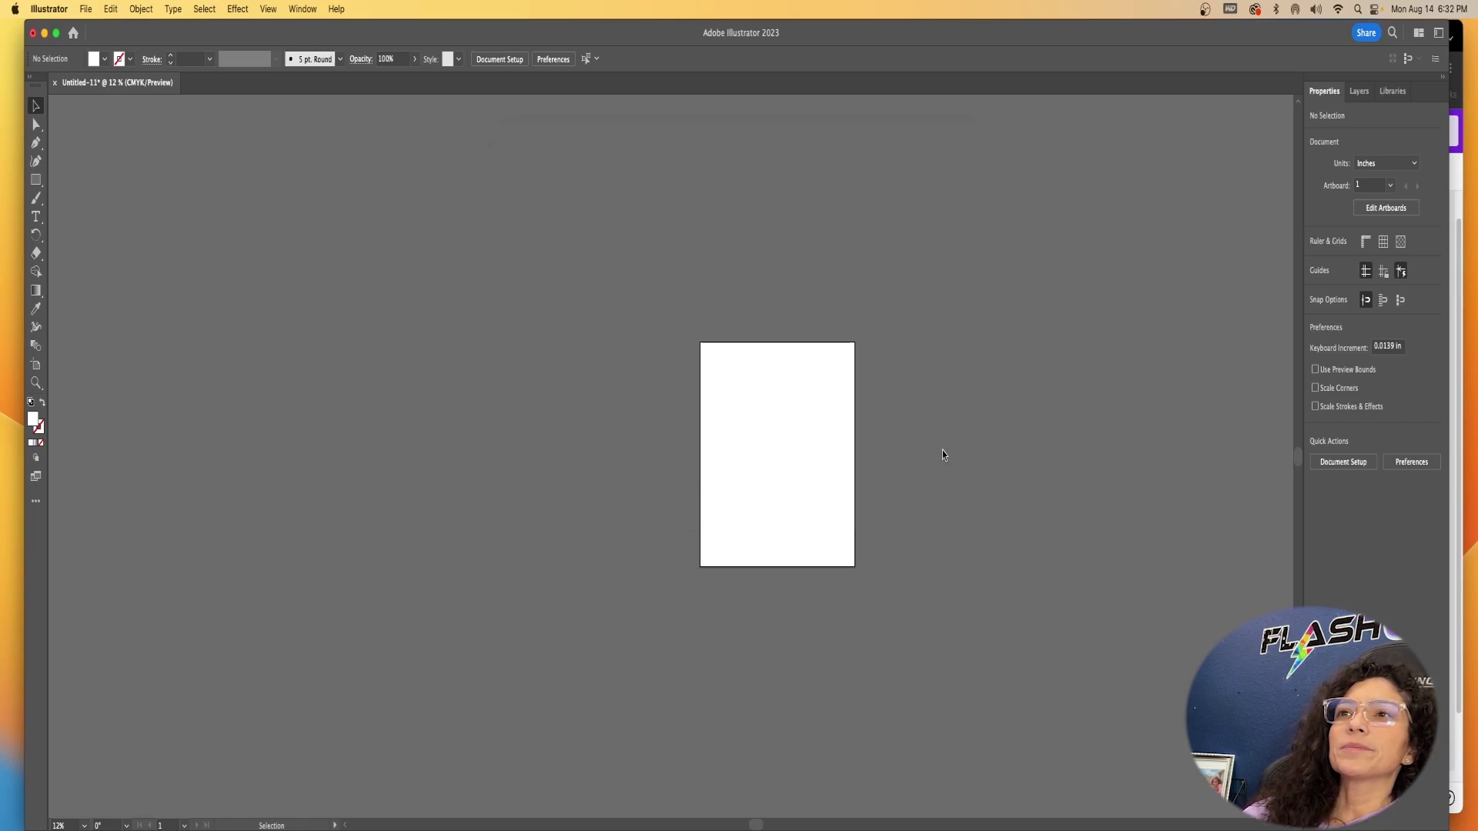
{"action": "scroll", "coordinate": [178, 688], "scroll_direction": "down", "scroll_amount": 2}
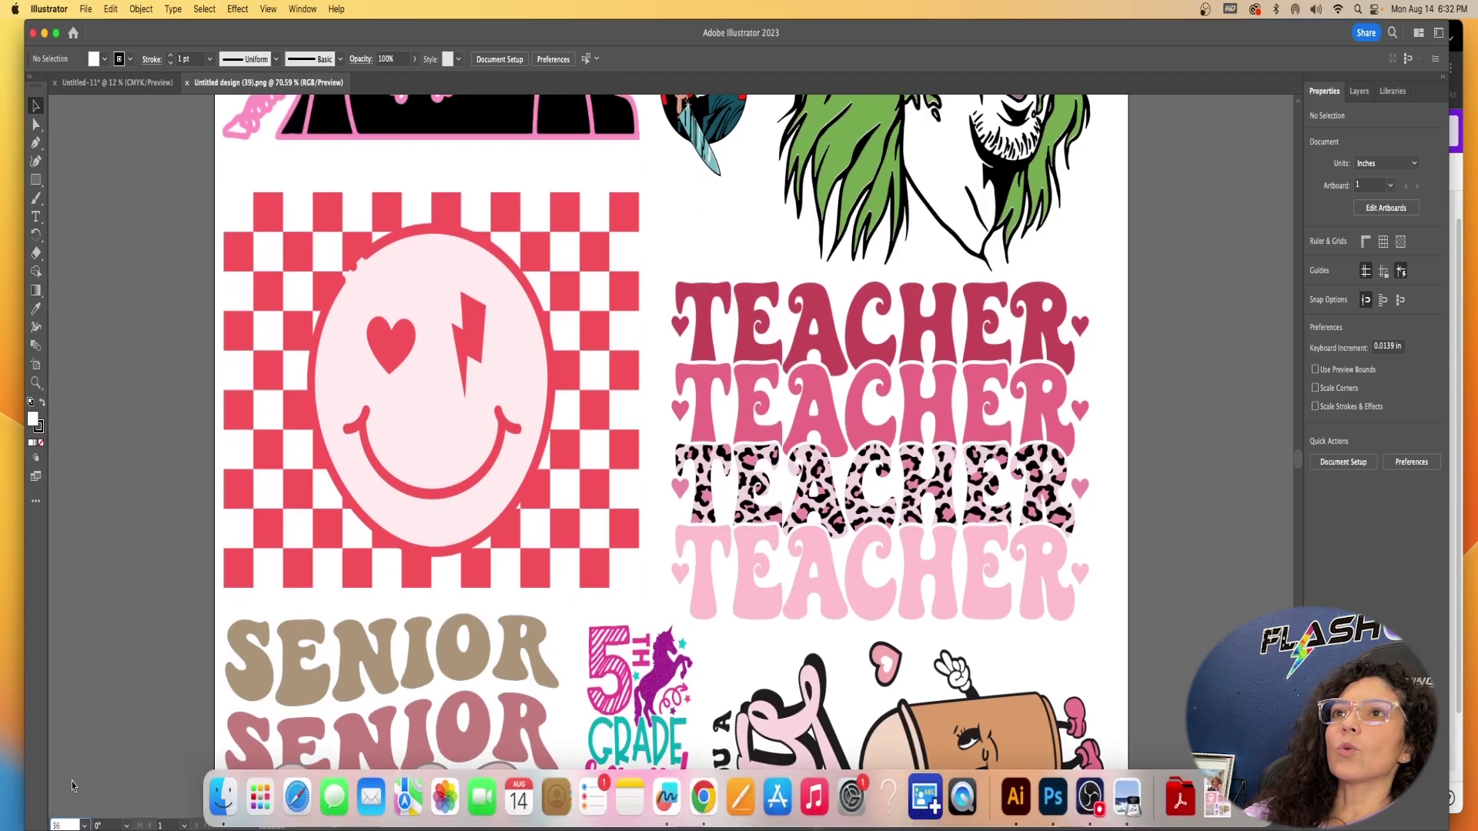
Step: View the whole gang sheet at 36% and briefly show the transparency grid to check its background
{"action": "type", "text": "36"}
{"action": "key", "text": "Return"}
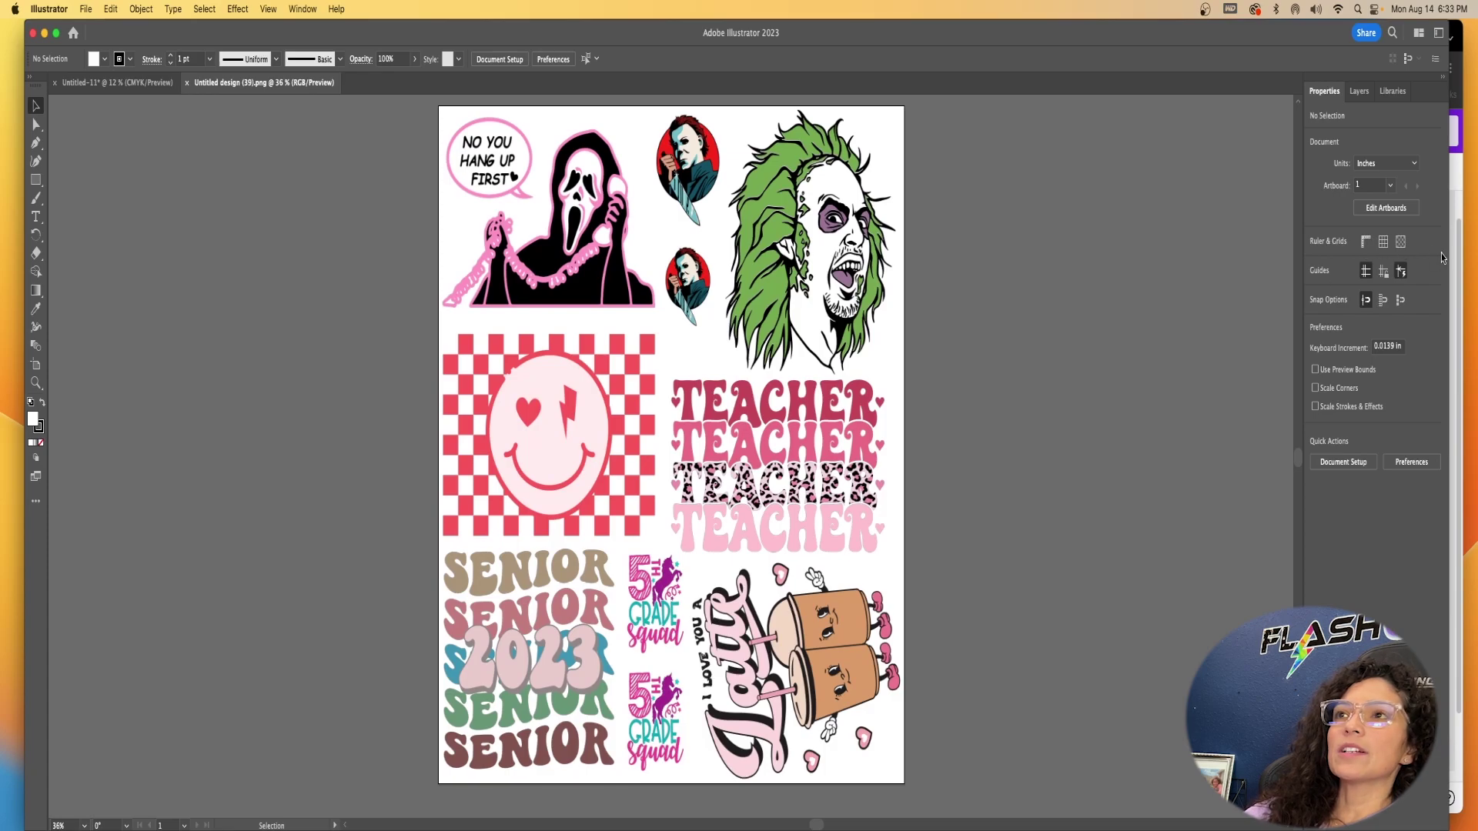
{"action": "left_click", "coordinate": [1401, 242]}
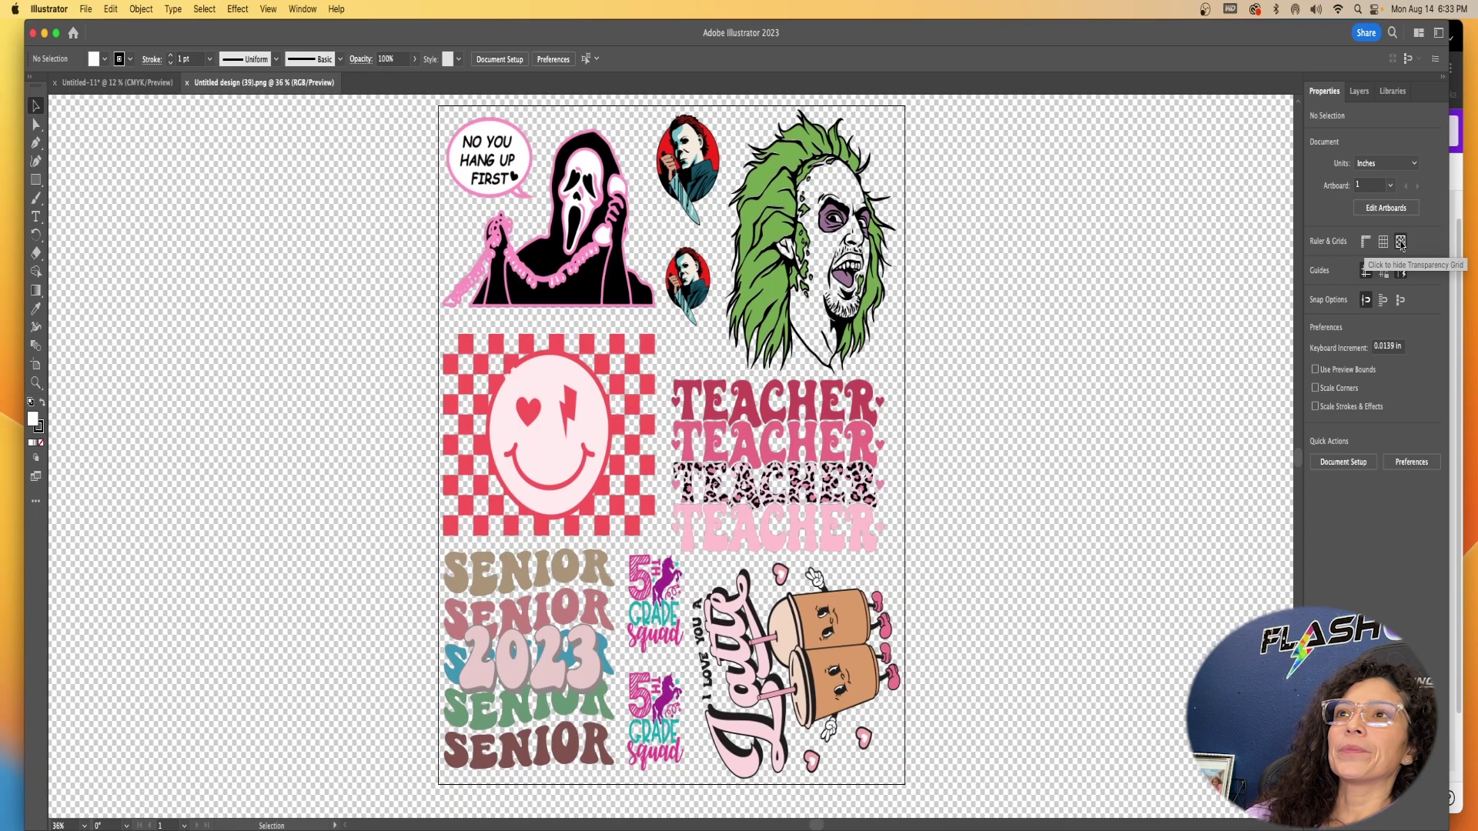
{"action": "left_click", "coordinate": [1401, 243]}
Step: Move the gang sheet image completely off the white artboard onto the grey canvas on its left side
{"action": "left_click_drag", "start_coordinate": [857, 528], "coordinate": [385, 535]}
{"action": "left_click_drag", "start_coordinate": [818, 824], "coordinate": [760, 824]}
{"action": "mouse_move", "coordinate": [622, 388]}
{"action": "left_mouse_down"}
{"action": "mouse_move", "coordinate": [807, 400]}
{"action": "mouse_move", "coordinate": [634, 405]}
{"action": "mouse_move", "coordinate": [814, 406]}
{"action": "mouse_move", "coordinate": [597, 389]}
{"action": "left_mouse_up"}
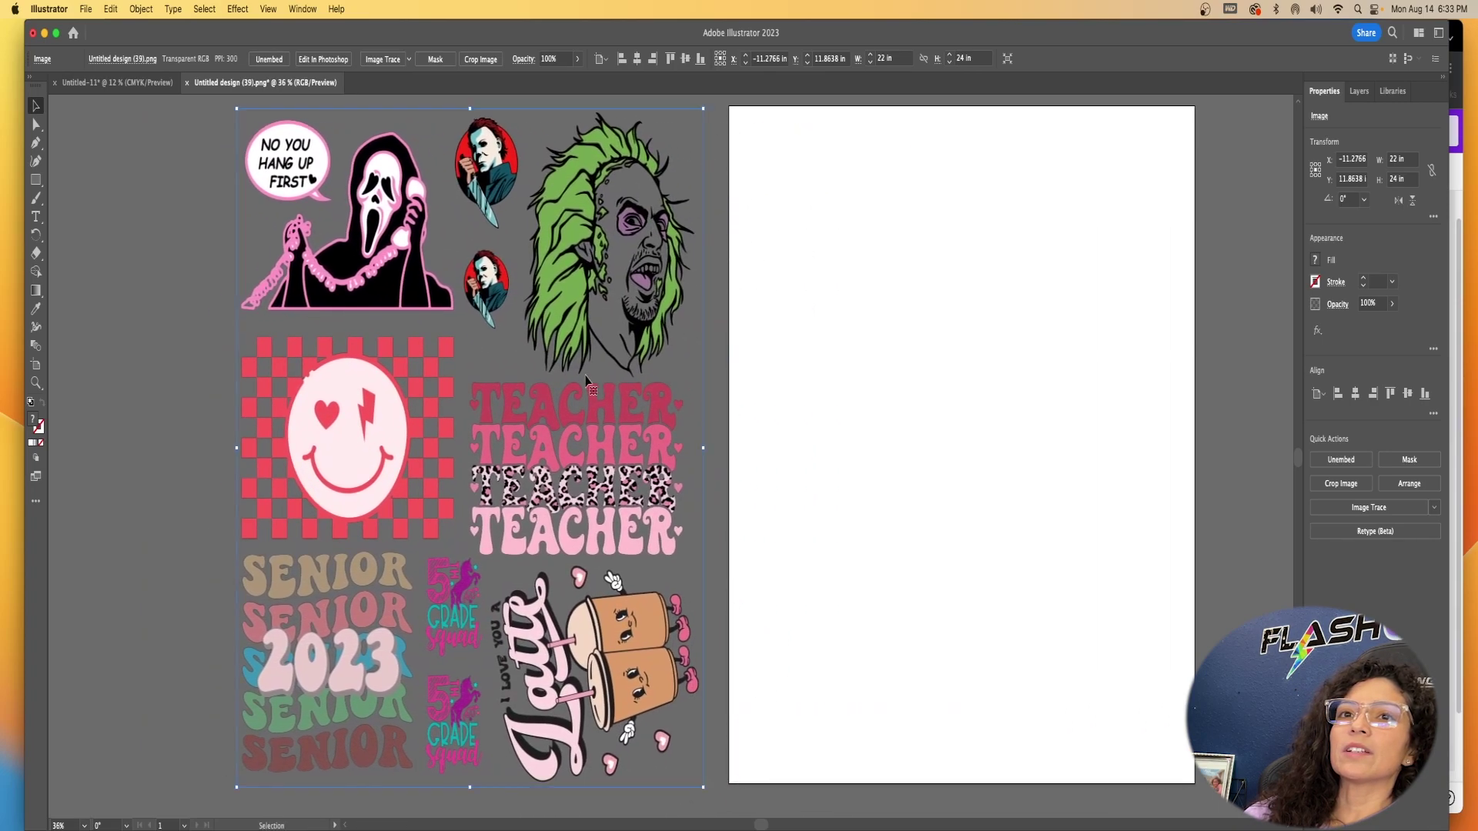
Step: Examine the print quality and edges of the Teacher, knife-figure, Beetlejuice and Ghostface designs at 300% zoom
{"action": "mouse_move", "coordinate": [54, 828]}
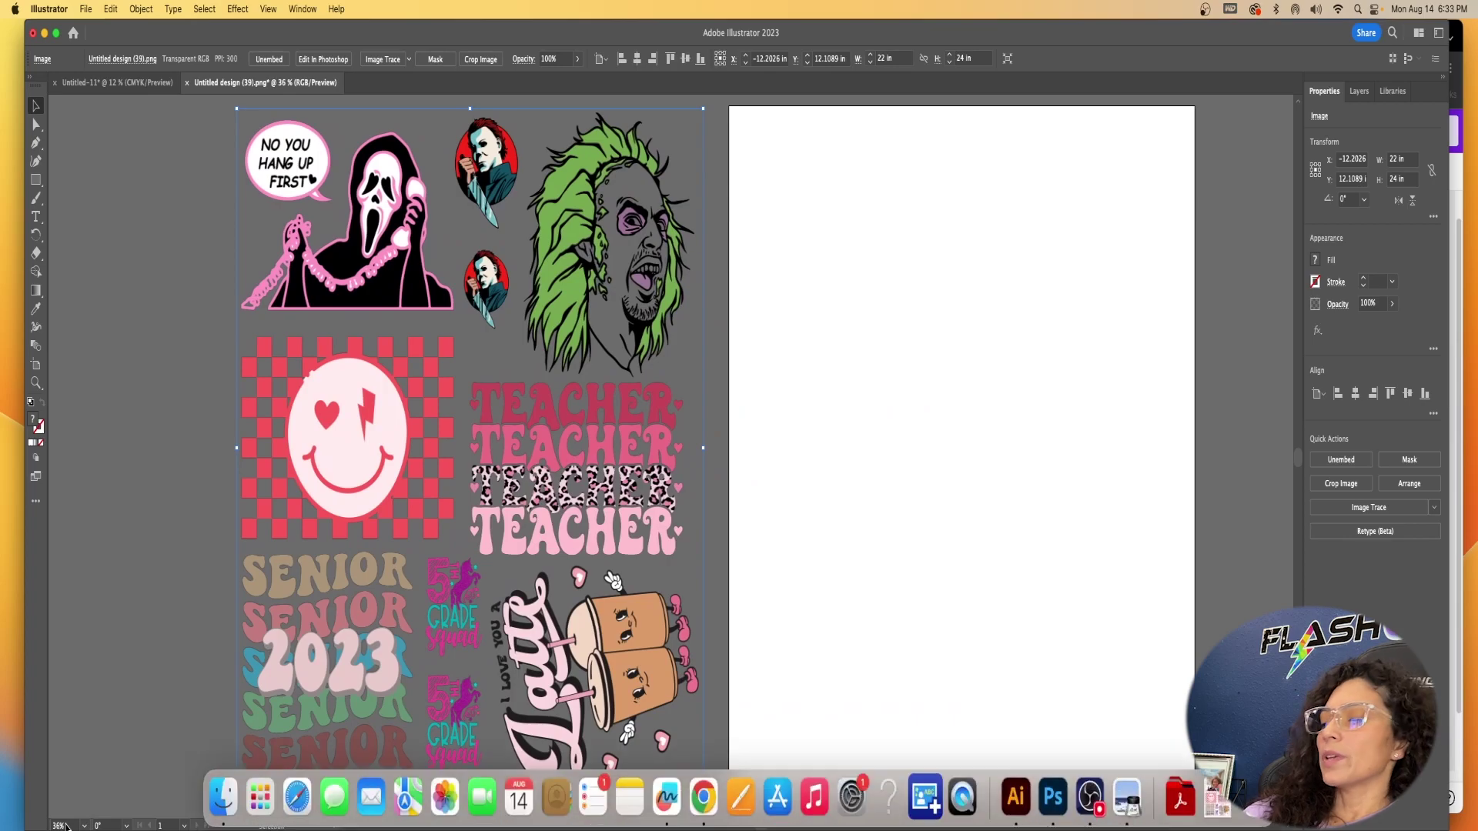
{"action": "type", "text": "300"}
{"action": "key", "text": "Return"}
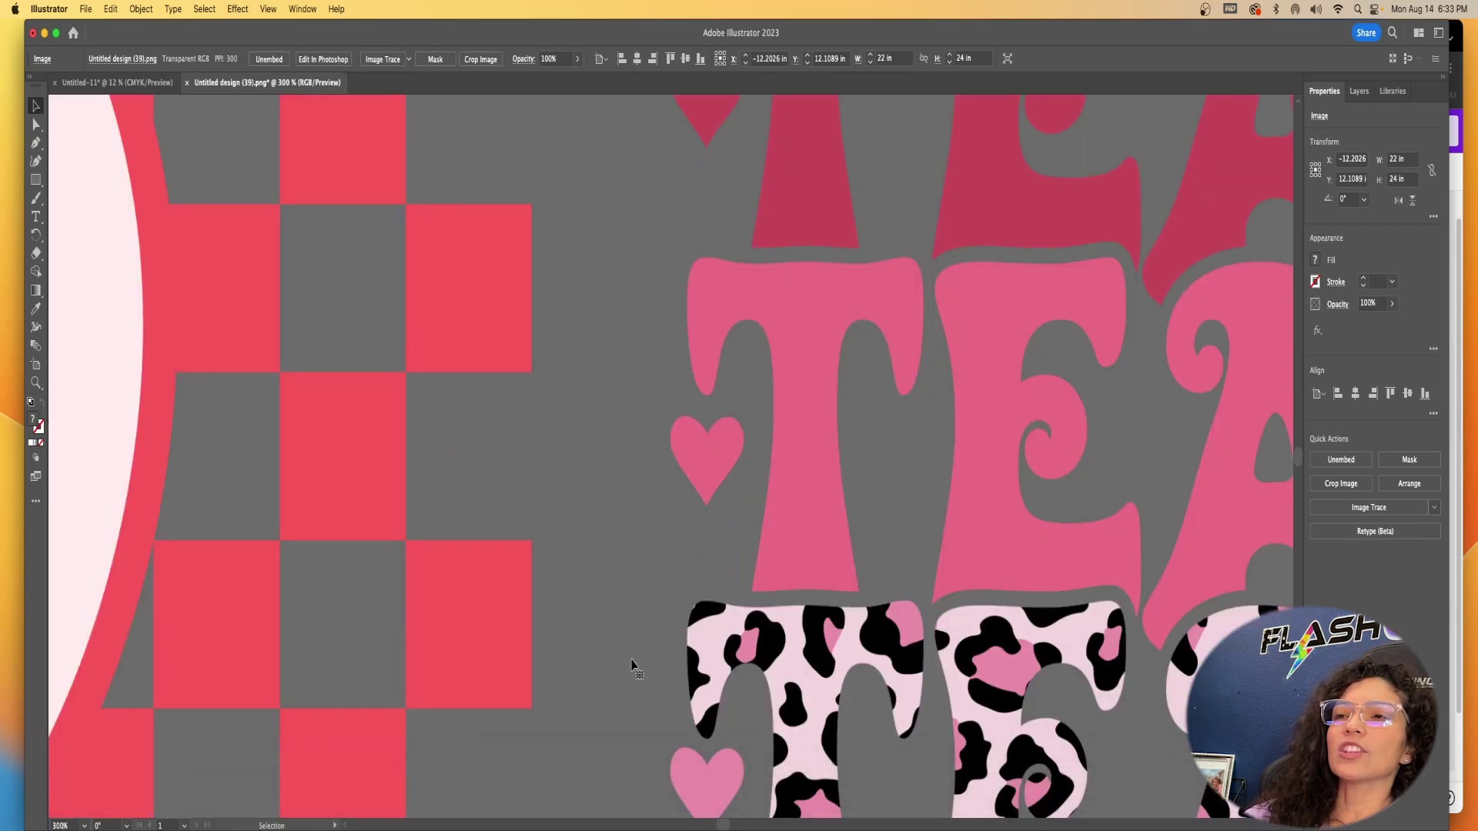
{"action": "mouse_move", "coordinate": [730, 825]}
{"action": "left_mouse_down"}
{"action": "mouse_move", "coordinate": [687, 825]}
{"action": "mouse_move", "coordinate": [734, 808]}
{"action": "left_mouse_up"}
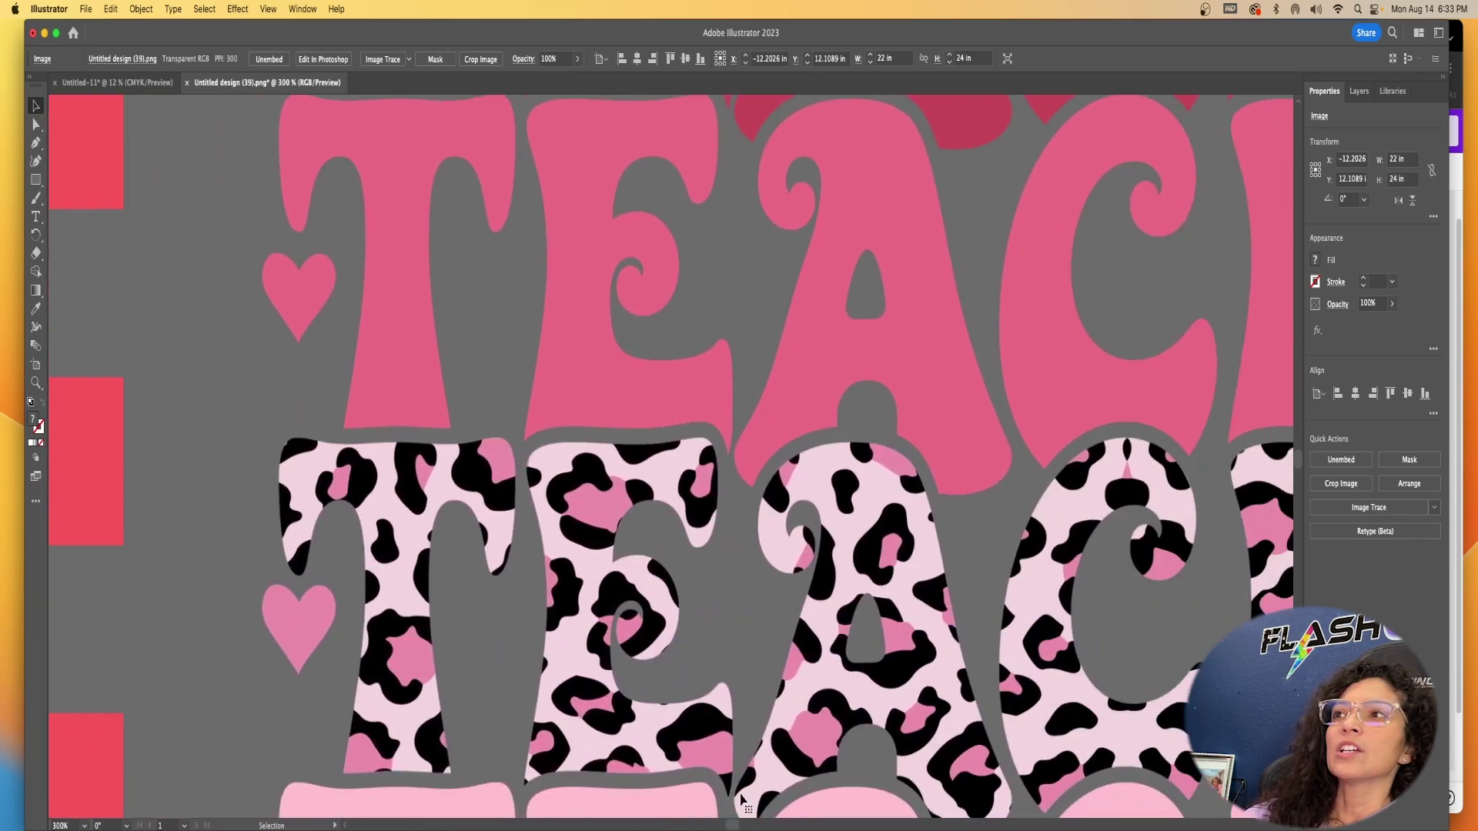
{"action": "mouse_move", "coordinate": [1298, 464]}
{"action": "left_mouse_down"}
{"action": "mouse_move", "coordinate": [1299, 496]}
{"action": "mouse_move", "coordinate": [1304, 445]}
{"action": "left_mouse_up"}
{"action": "scroll", "coordinate": [1261, 484], "scroll_direction": "up", "scroll_amount": 3}
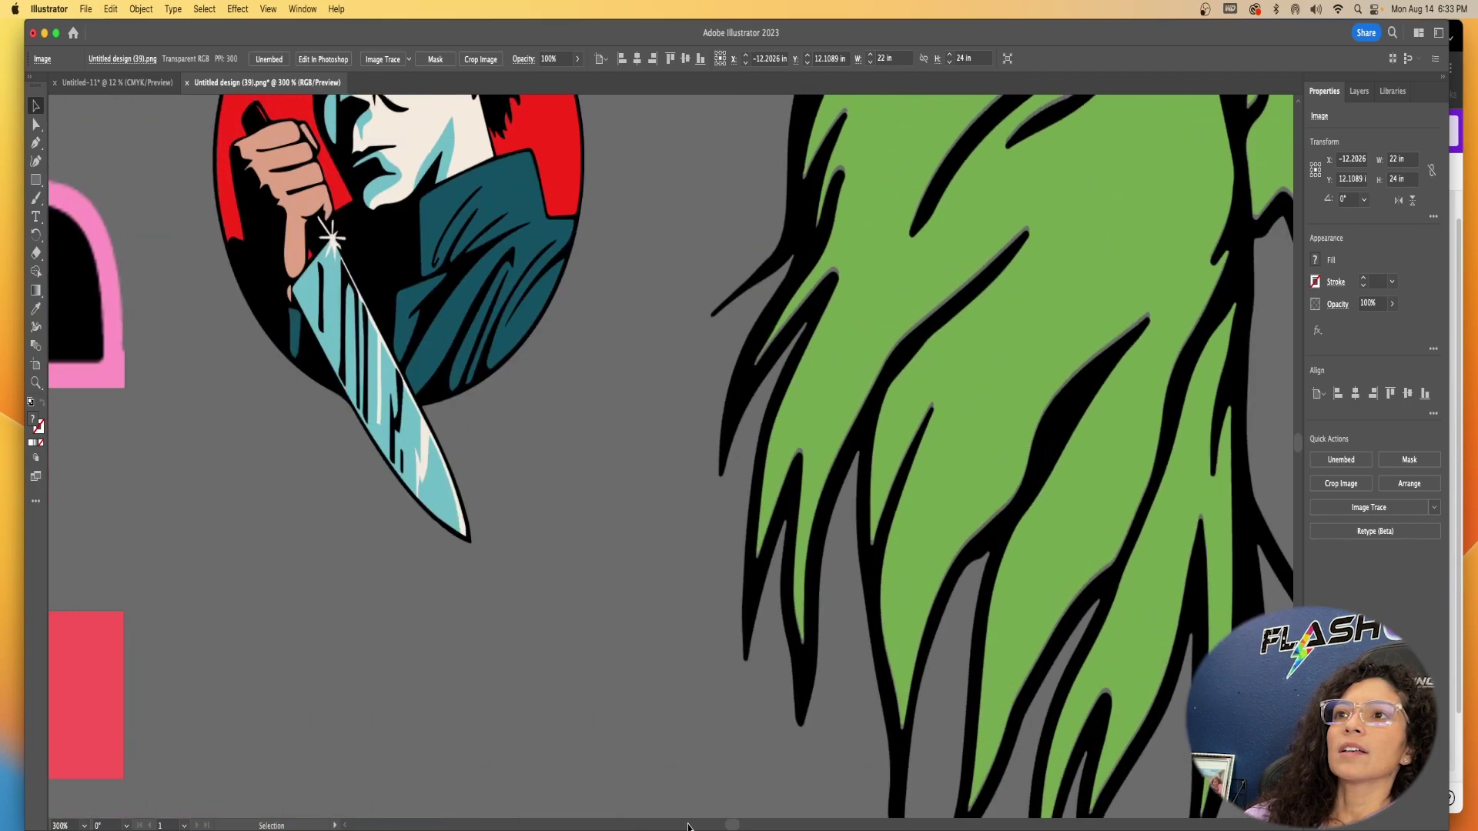
{"action": "left_click_drag", "start_coordinate": [734, 826], "coordinate": [696, 819]}
{"action": "scroll", "coordinate": [772, 801], "scroll_direction": "up", "scroll_amount": 2}
{"action": "scroll", "coordinate": [809, 770], "scroll_direction": "up", "scroll_amount": 10}
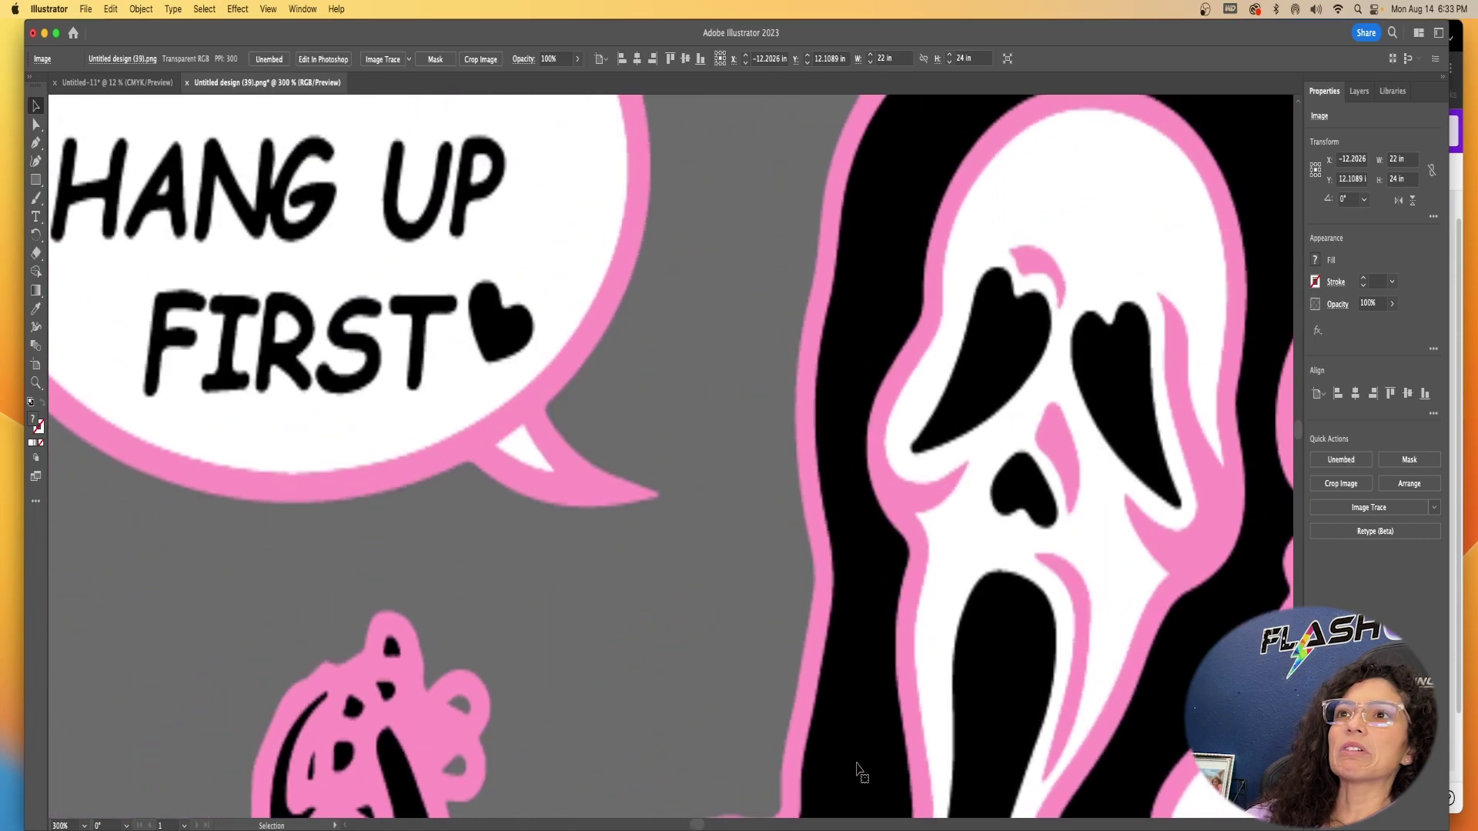
{"action": "scroll", "coordinate": [534, 703], "scroll_direction": "up", "scroll_amount": 5}
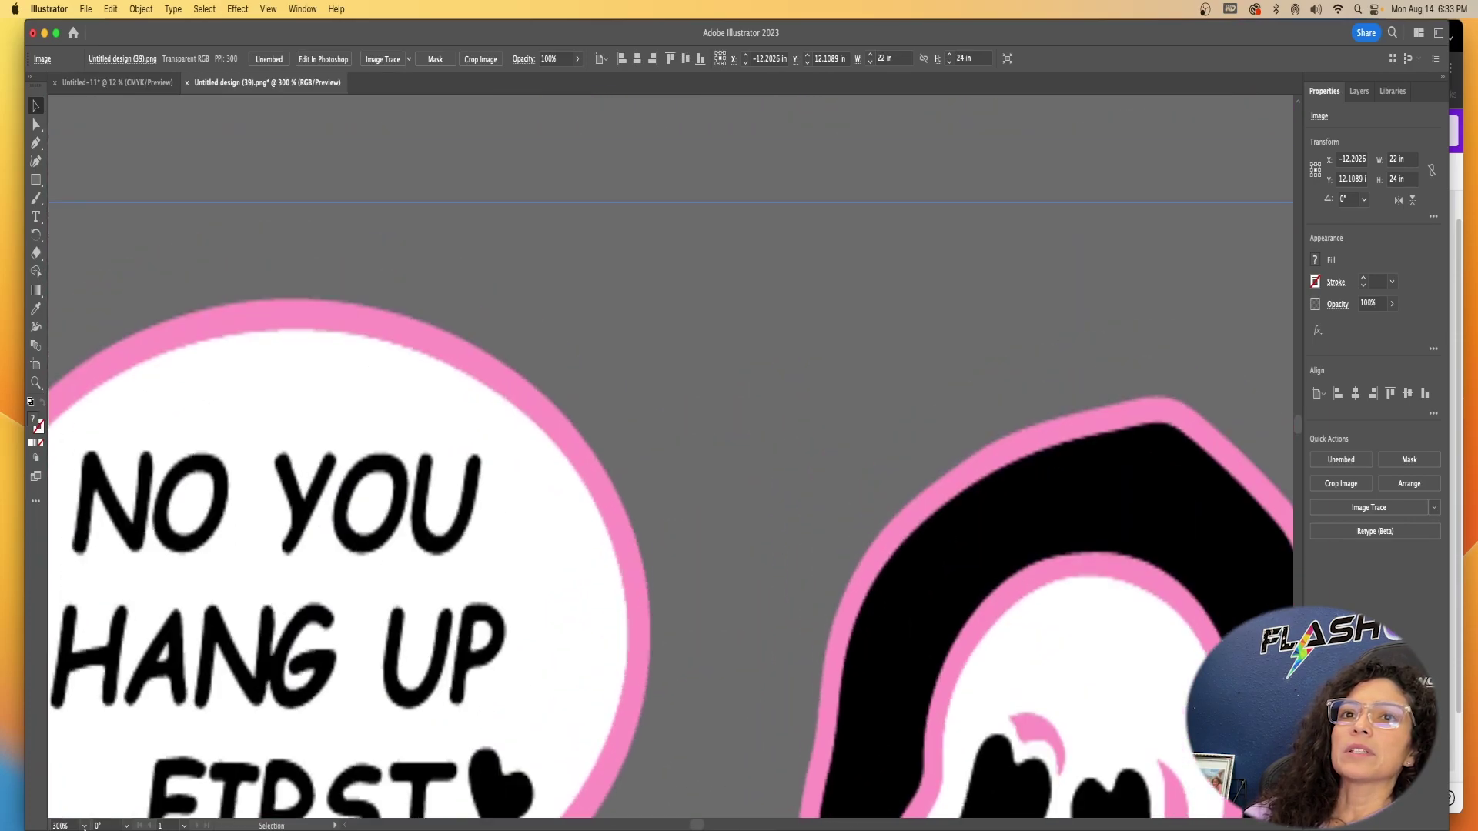
Step: Inspect the designs at 100% zoom, from Ghostface at the sheet's top down to Senior 2023 and 5th Grade Squad
{"action": "double_click", "coordinate": [60, 825]}
{"action": "type", "text": "100"}
{"action": "key", "text": "Return"}
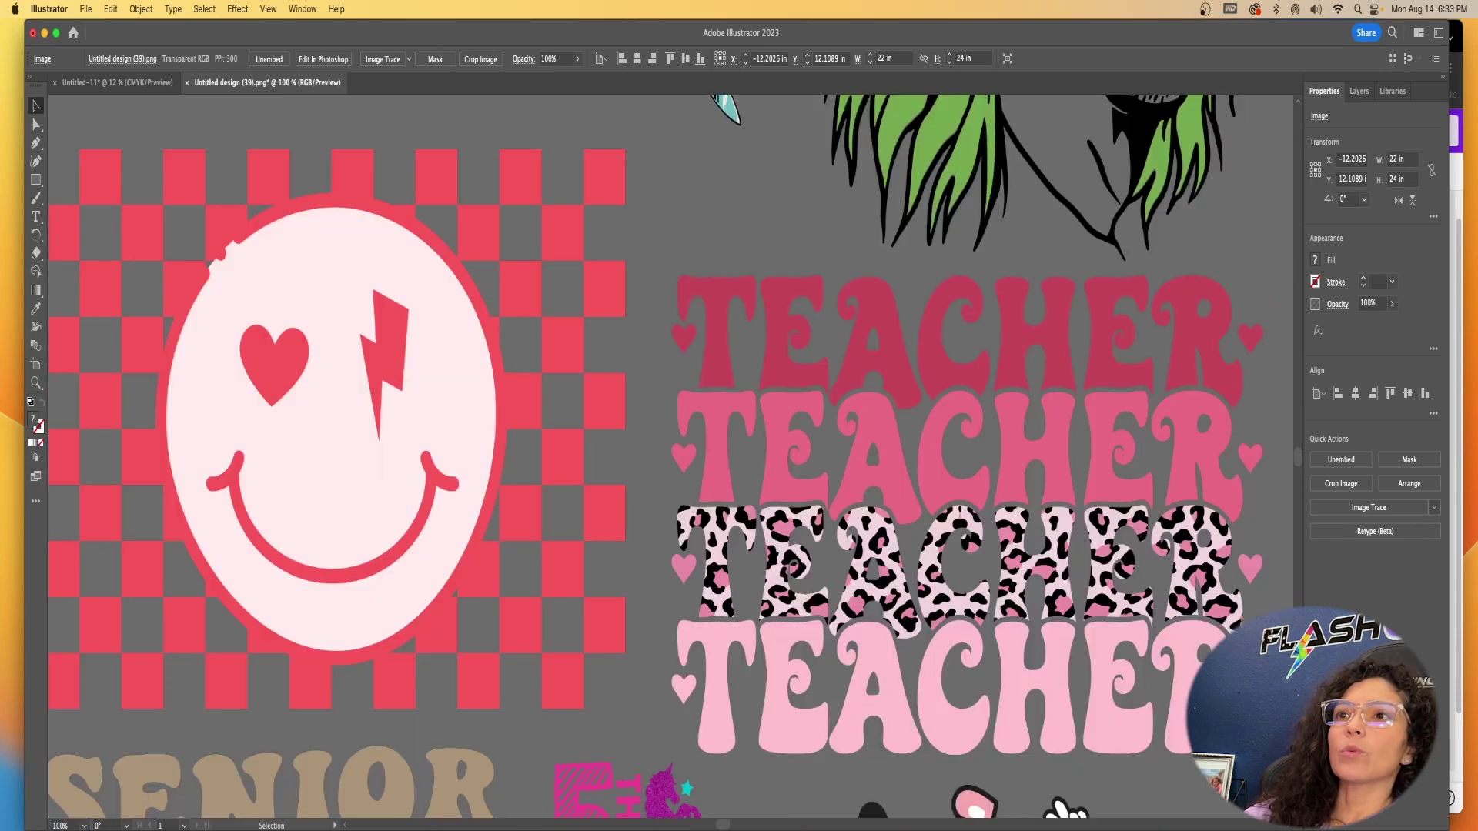
{"action": "scroll", "coordinate": [602, 557], "scroll_direction": "up", "scroll_amount": 10}
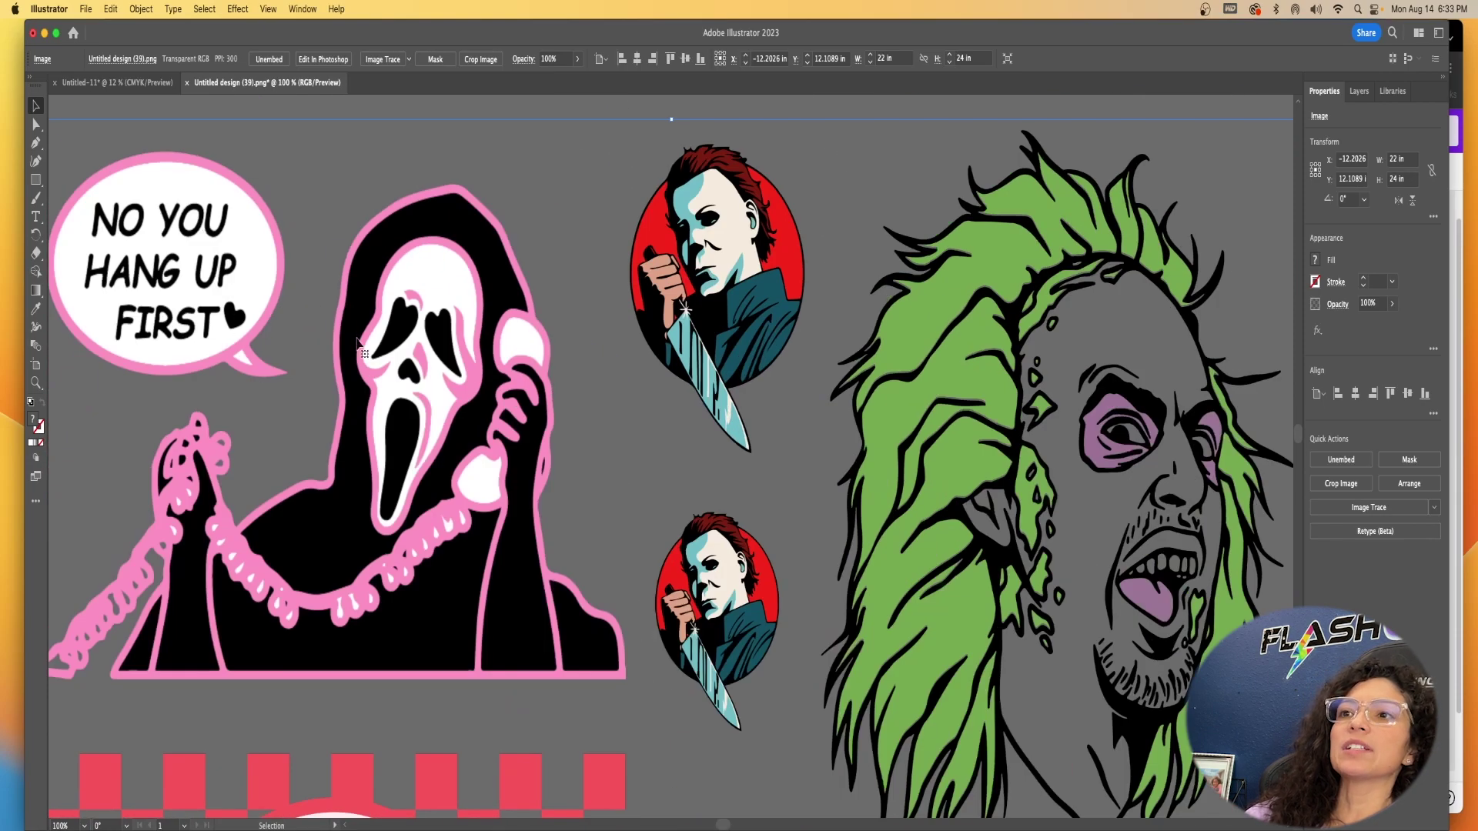
{"action": "scroll", "coordinate": [727, 826], "scroll_direction": "left", "scroll_amount": 5}
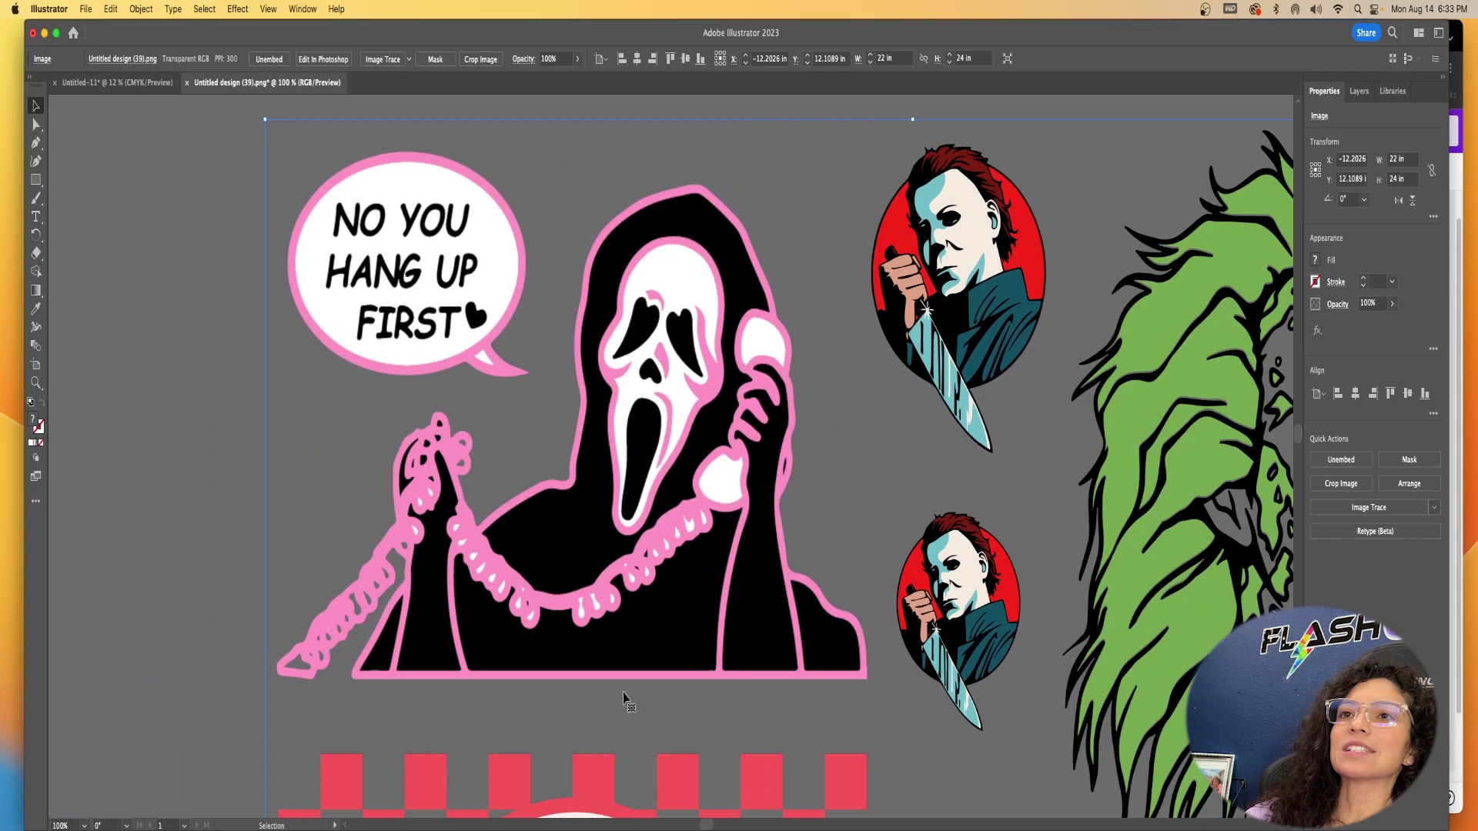
{"action": "scroll", "coordinate": [742, 687], "scroll_direction": "down", "scroll_amount": 20}
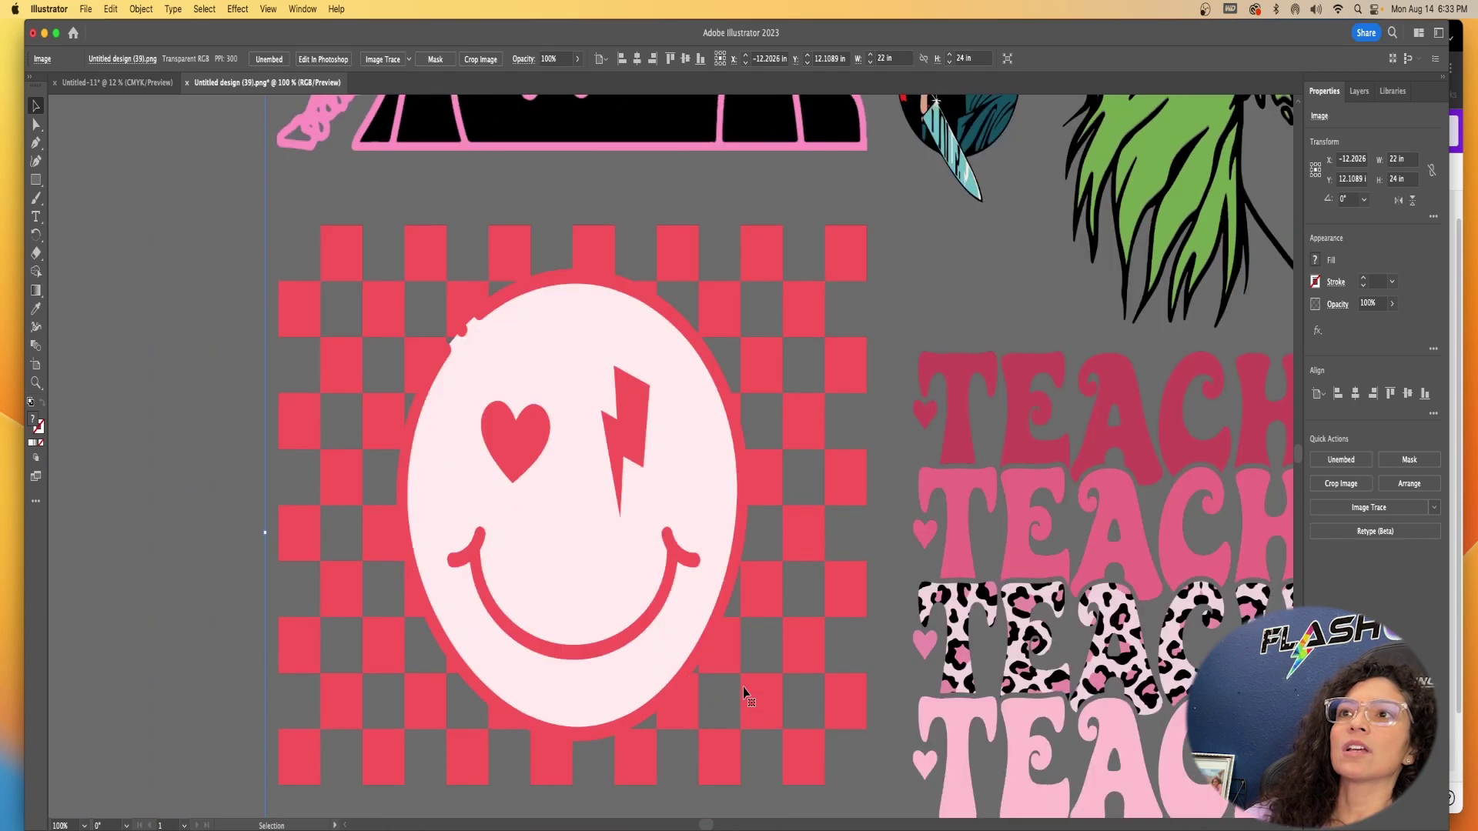
{"action": "scroll", "coordinate": [742, 687], "scroll_direction": "down", "scroll_amount": 8}
{"action": "scroll", "coordinate": [740, 703], "scroll_direction": "up", "scroll_amount": 20}
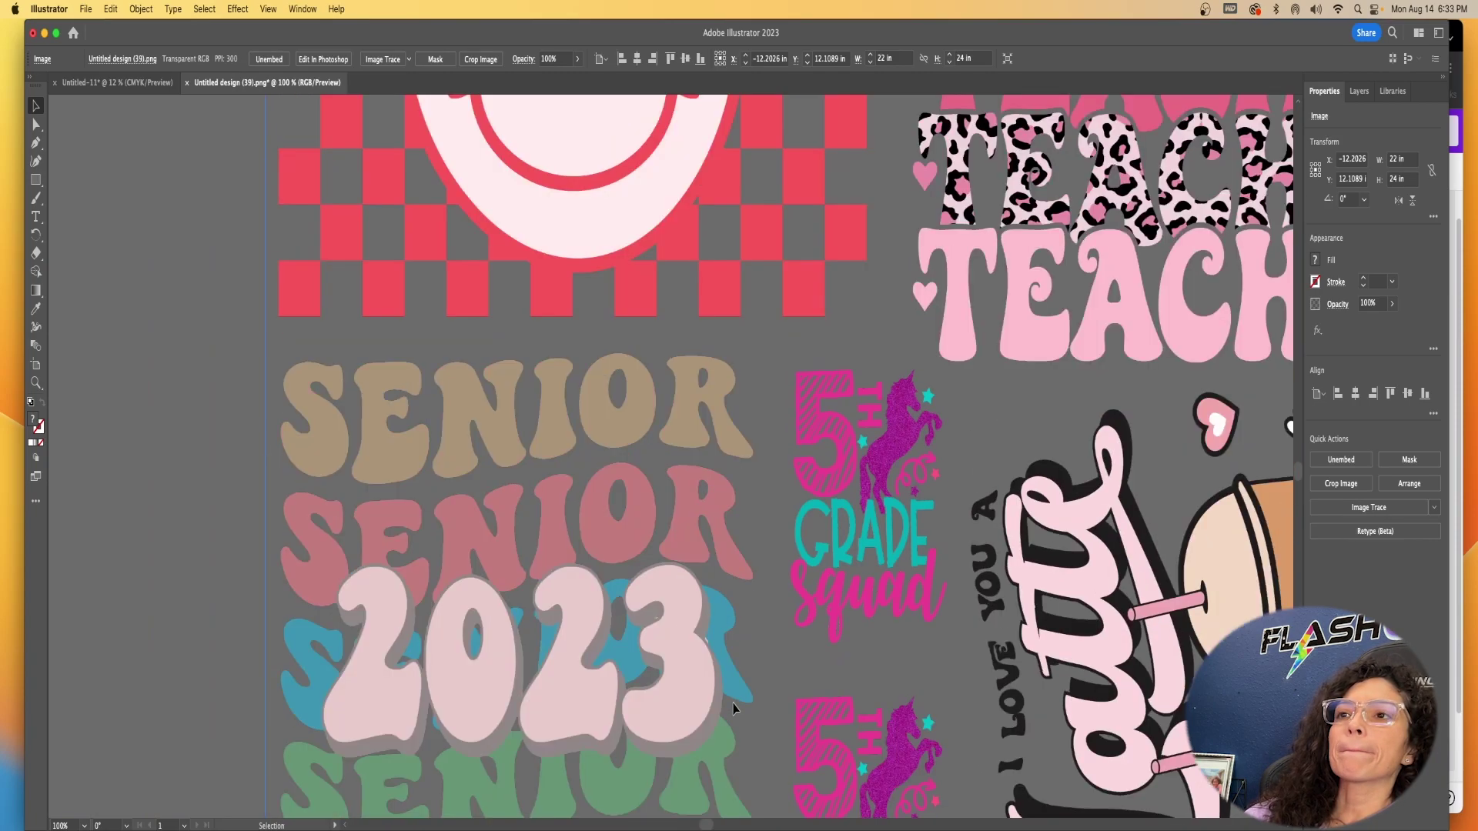
{"action": "scroll", "coordinate": [702, 826], "scroll_direction": "right", "scroll_amount": 2}
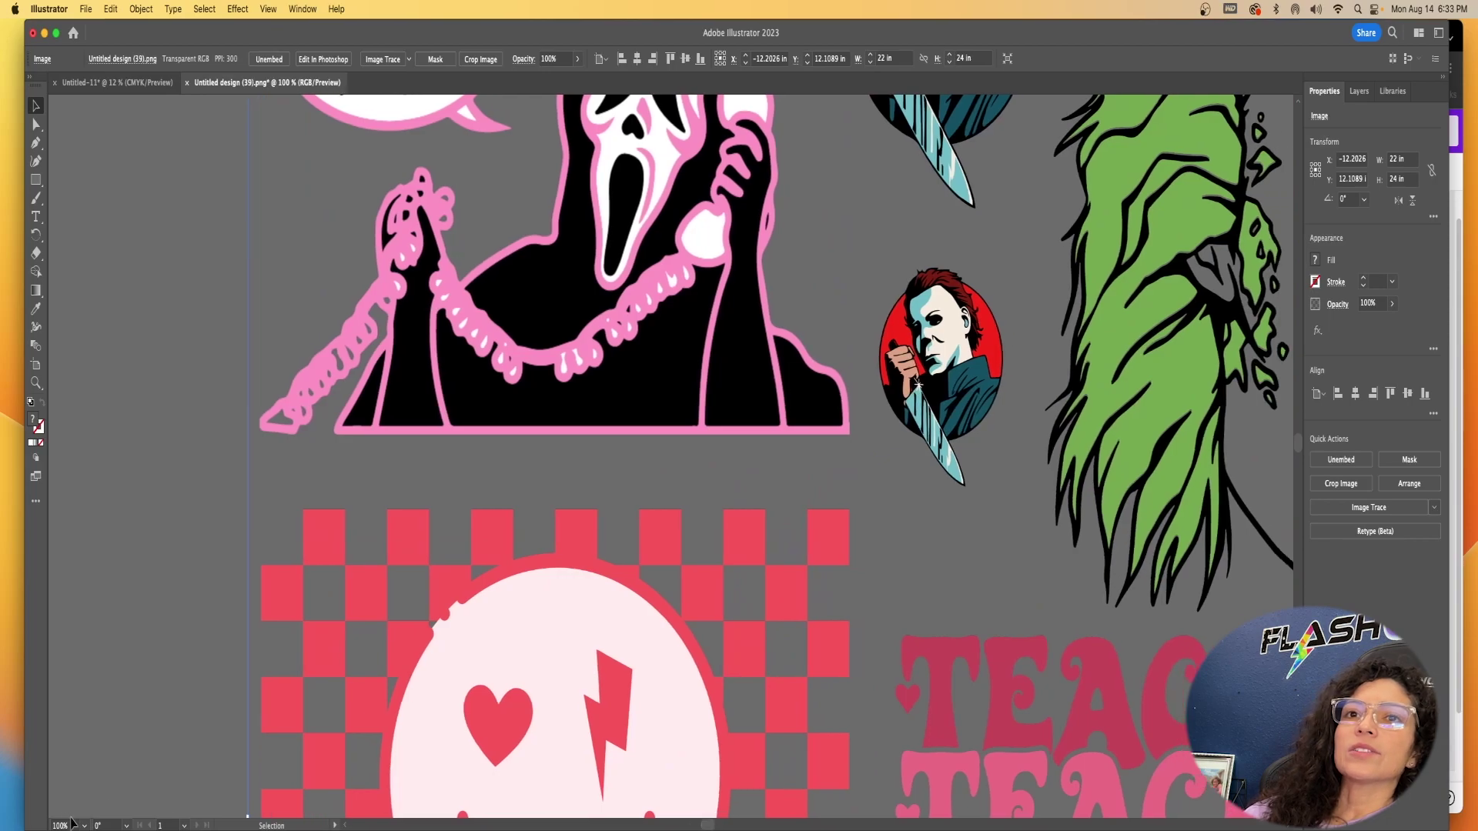
Step: Return to a 36% view of the sheet and move the image back over most of the white artboard
{"action": "left_click", "coordinate": [65, 825]}
{"action": "type", "text": "36"}
{"action": "key", "text": "Return"}
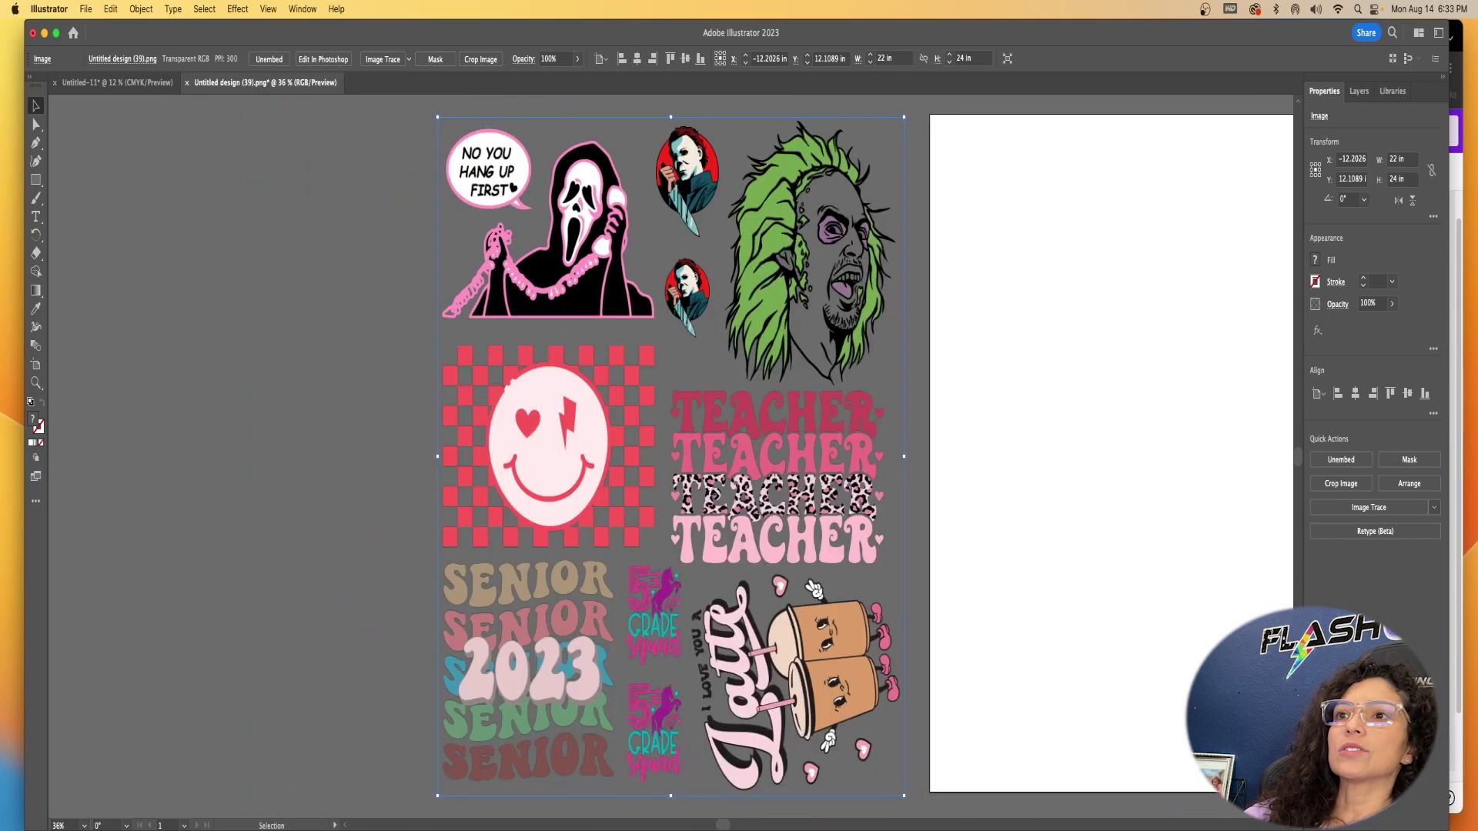
{"action": "left_click_drag", "start_coordinate": [707, 593], "coordinate": [1103, 576]}
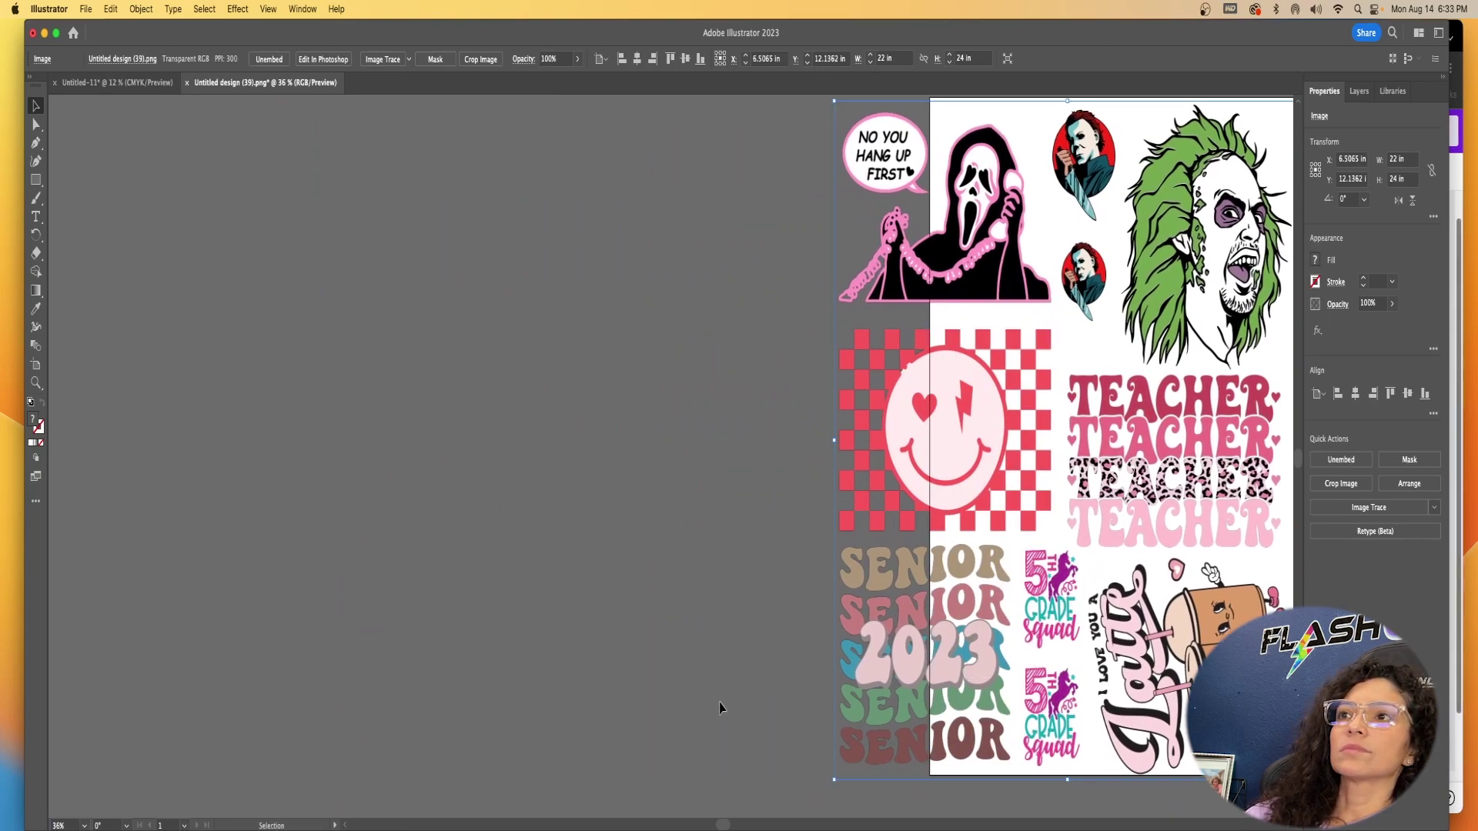
{"action": "left_click_drag", "start_coordinate": [884, 697], "coordinate": [951, 697]}
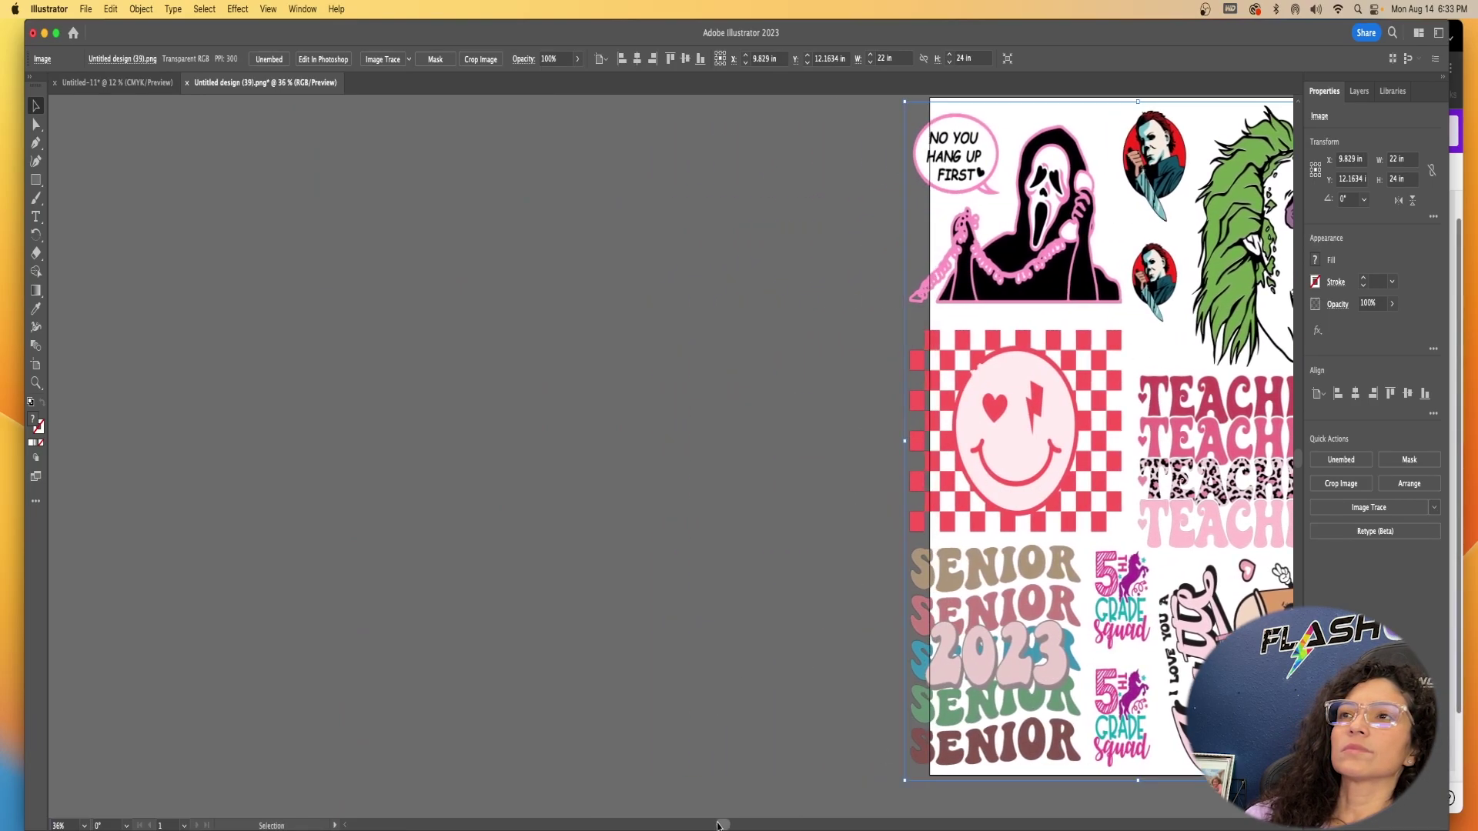
{"action": "scroll", "coordinate": [822, 730], "scroll_direction": "right", "scroll_amount": 5}
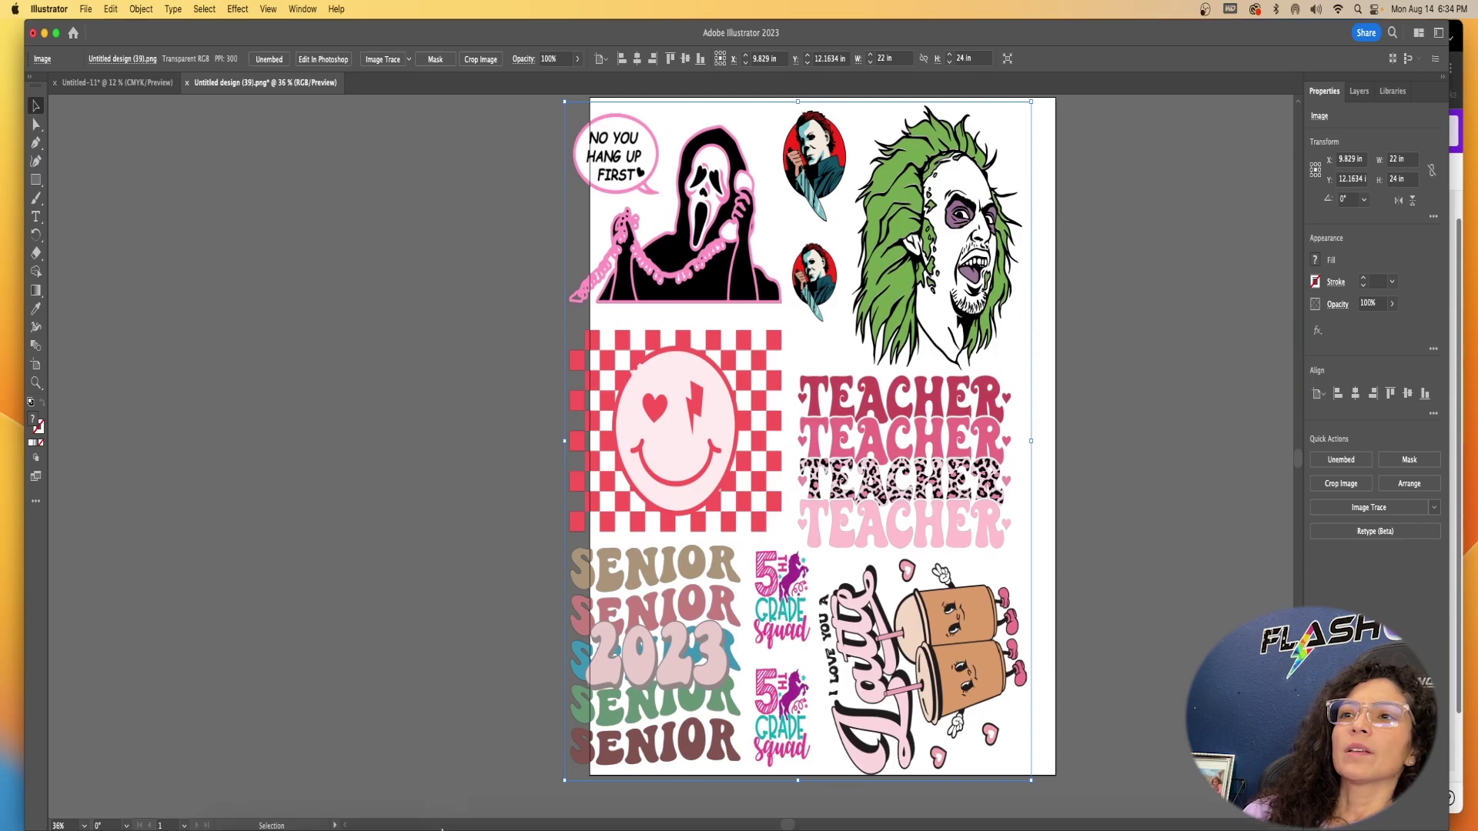
Step: Switch to Chrome and look through the free design bundles on the Flash Custom Transfers Free Stock Images page
{"action": "left_click", "coordinate": [687, 799]}
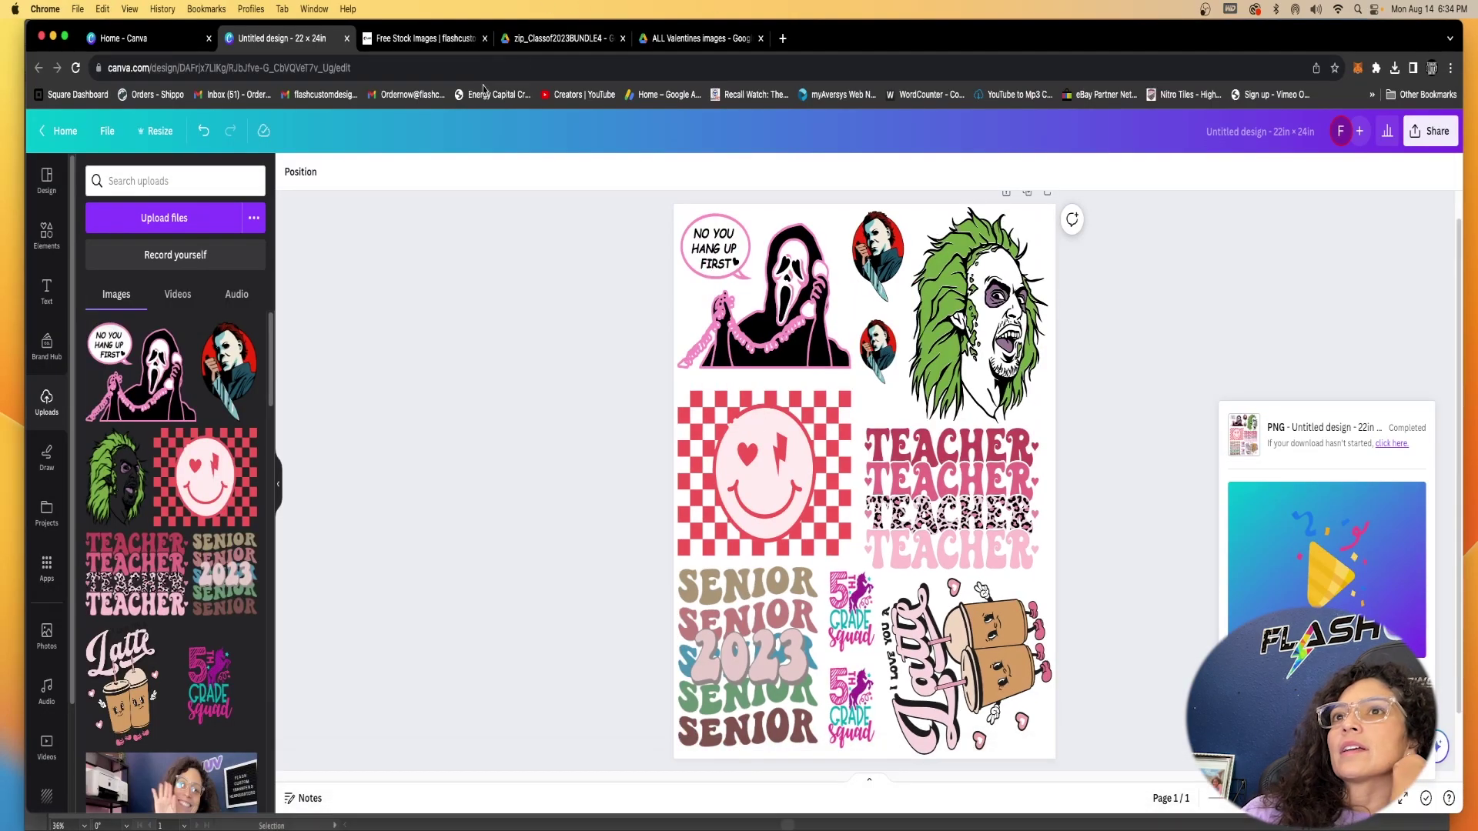
{"action": "left_click", "coordinate": [425, 39]}
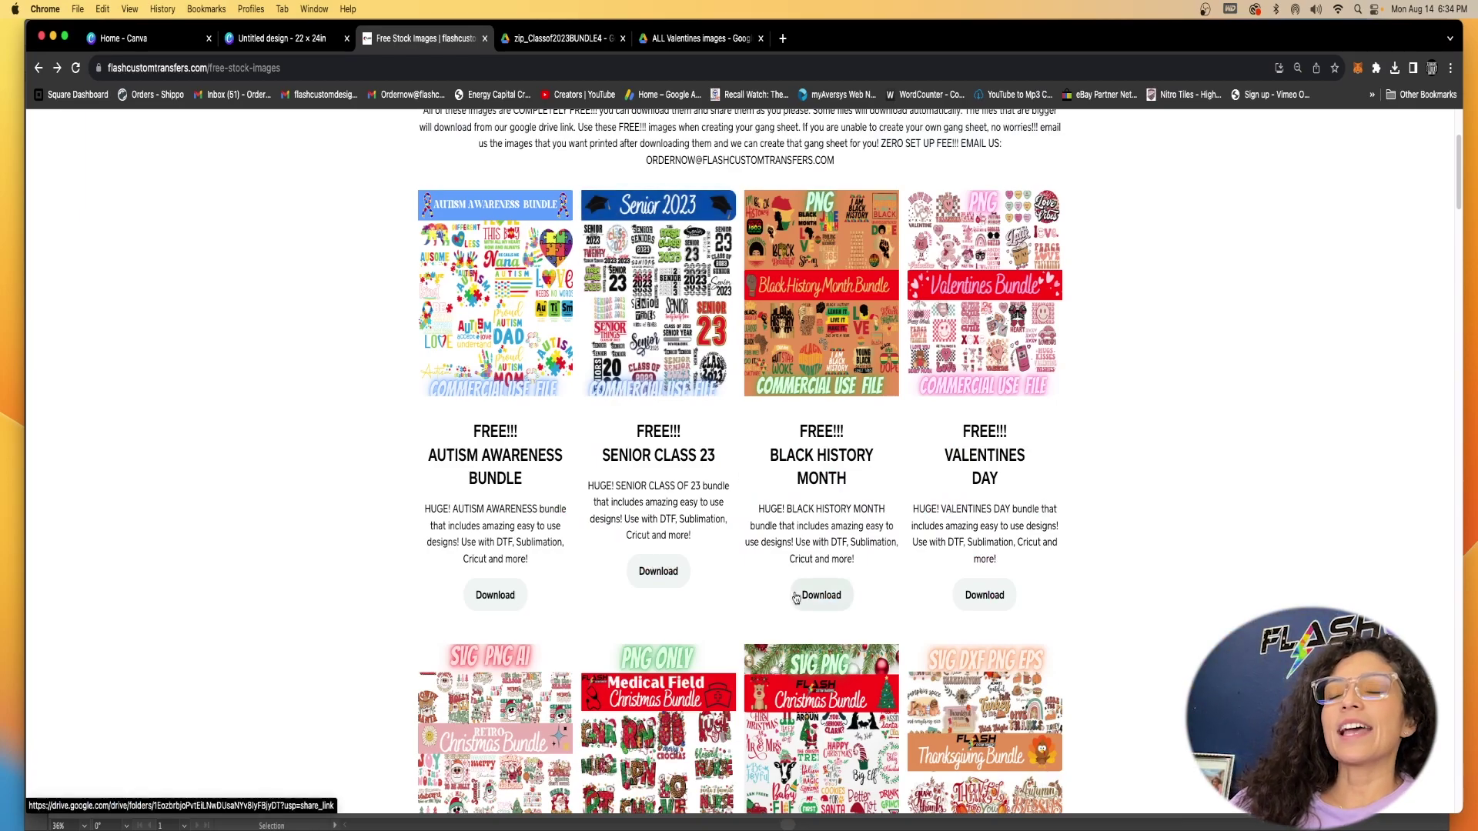
{"action": "scroll", "coordinate": [870, 624], "scroll_direction": "up", "scroll_amount": 4}
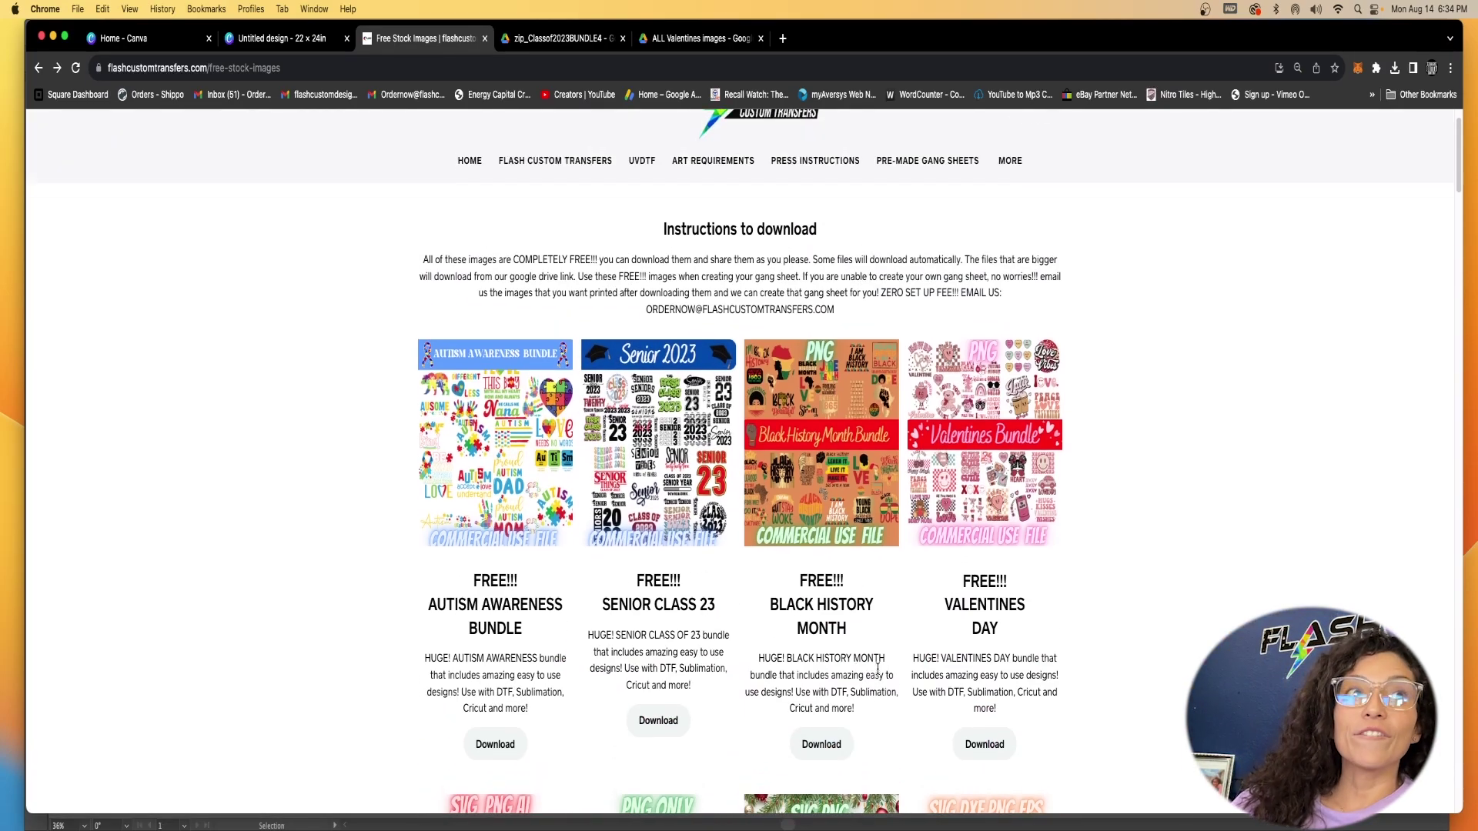
{"action": "scroll", "coordinate": [877, 670], "scroll_direction": "up", "scroll_amount": 2}
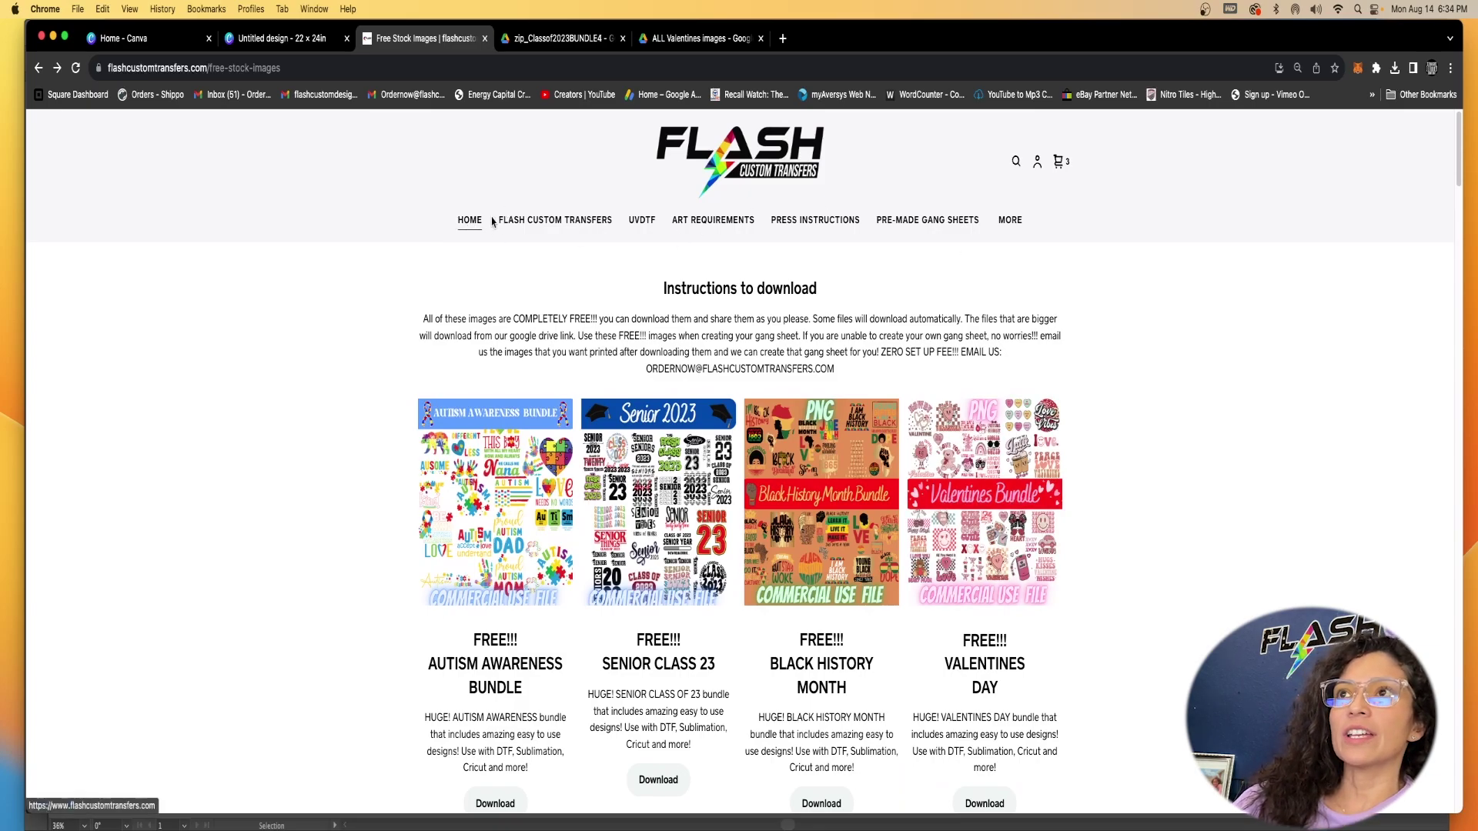
{"action": "mouse_move", "coordinate": [1009, 225]}
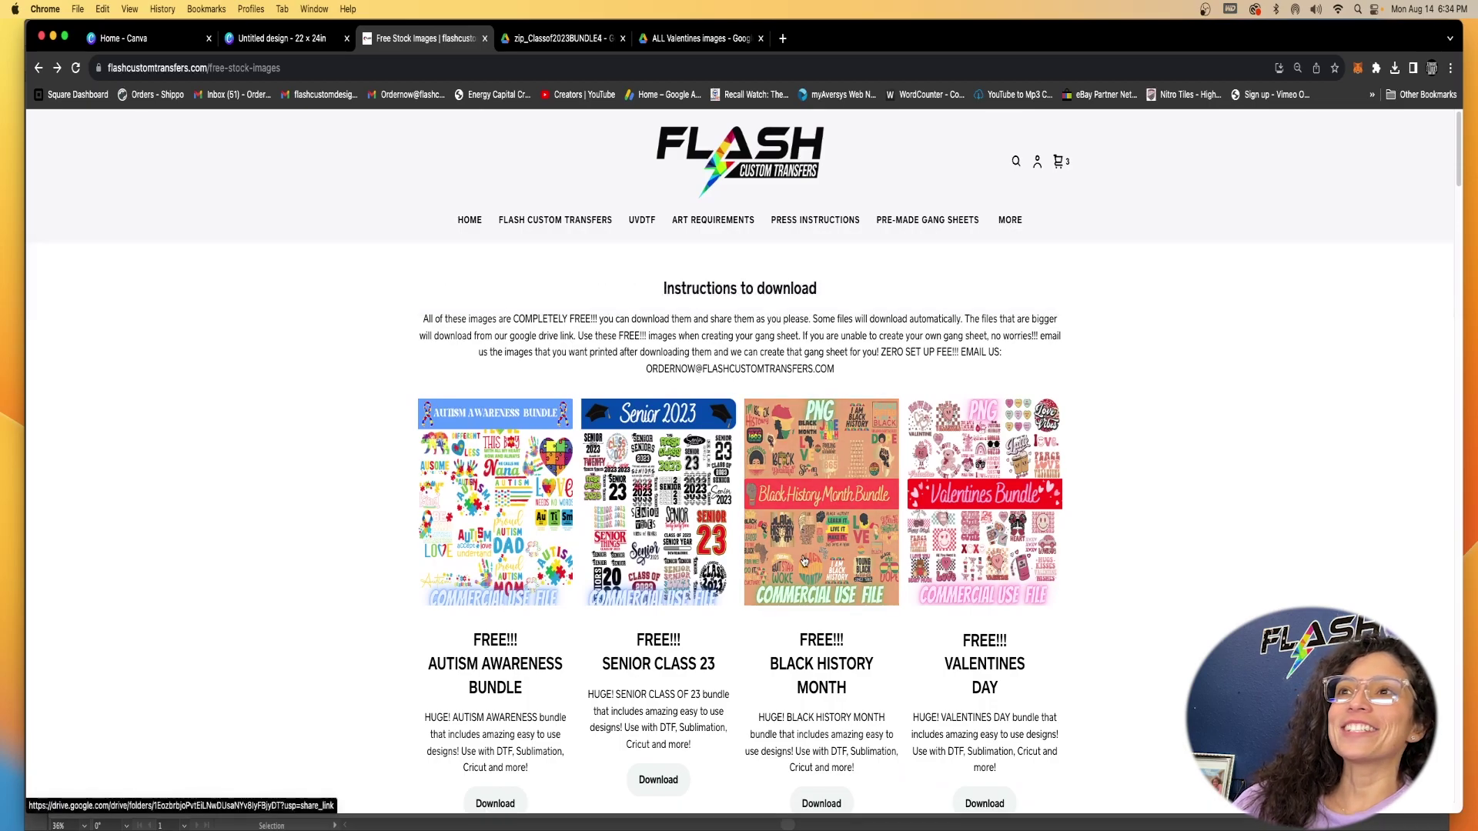
{"action": "scroll", "coordinate": [826, 604], "scroll_direction": "down", "scroll_amount": 4}
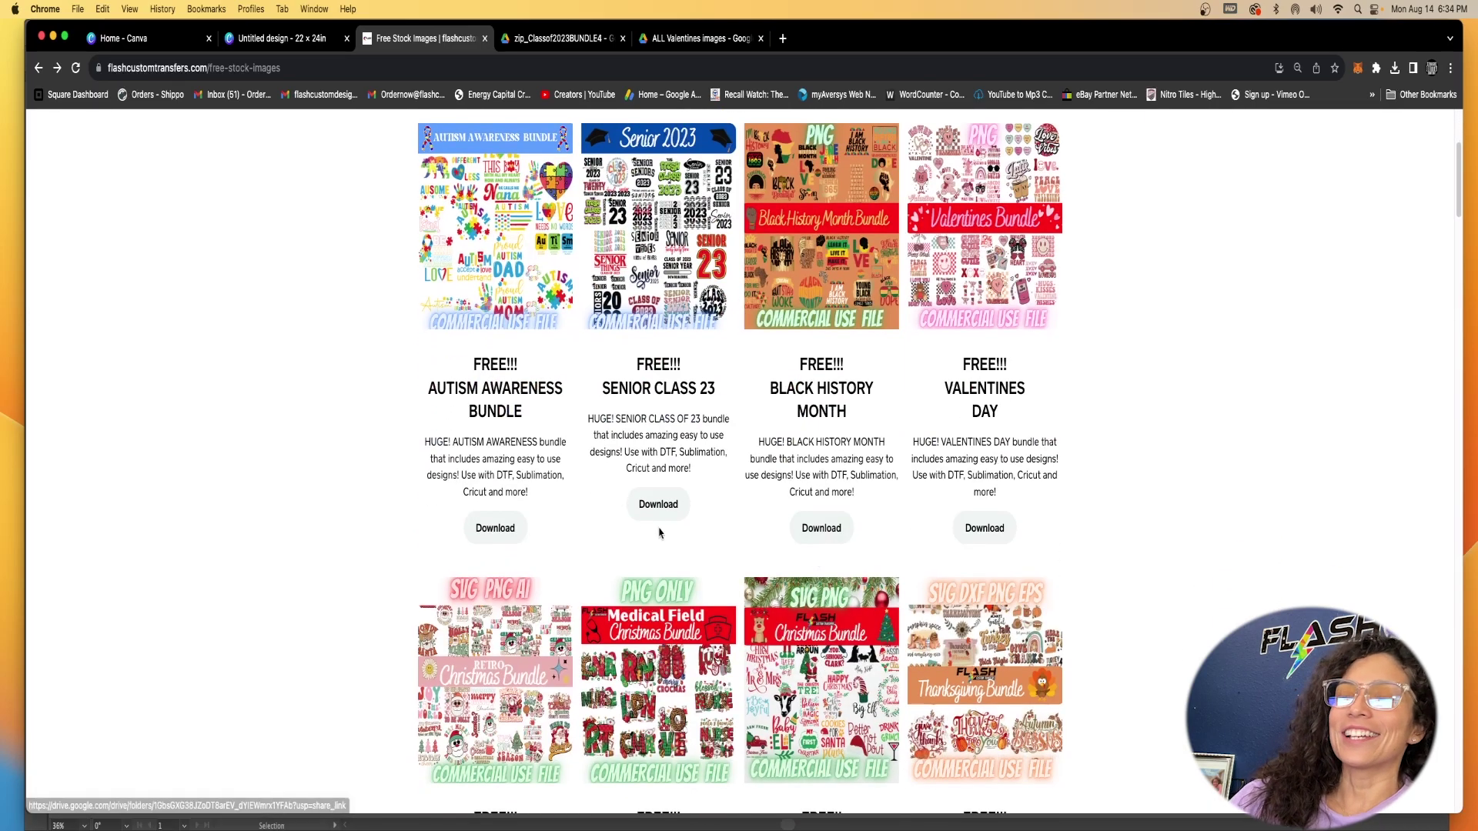